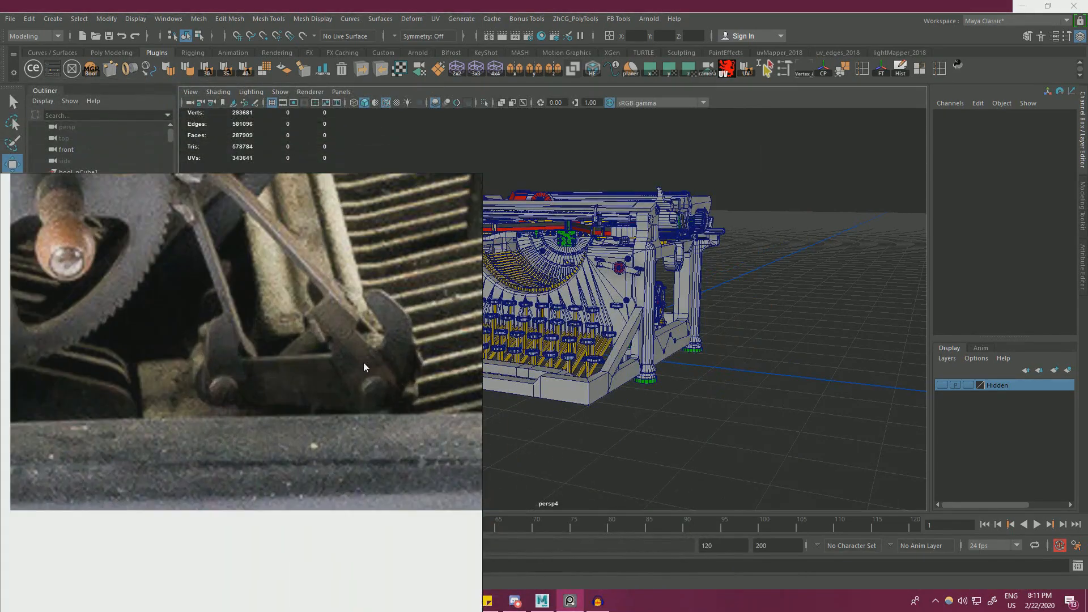
Delete the upper section of the small yellow lever beside the last pivot plate, keeping the end around the red pin.
right_click_drag(177, 454, 170, 465)
left_click_drag(647, 327, 533, 326, "alt")
right_click_drag(533, 325, 657, 350, "alt")
left_click_drag(657, 351, 572, 325, "alt")
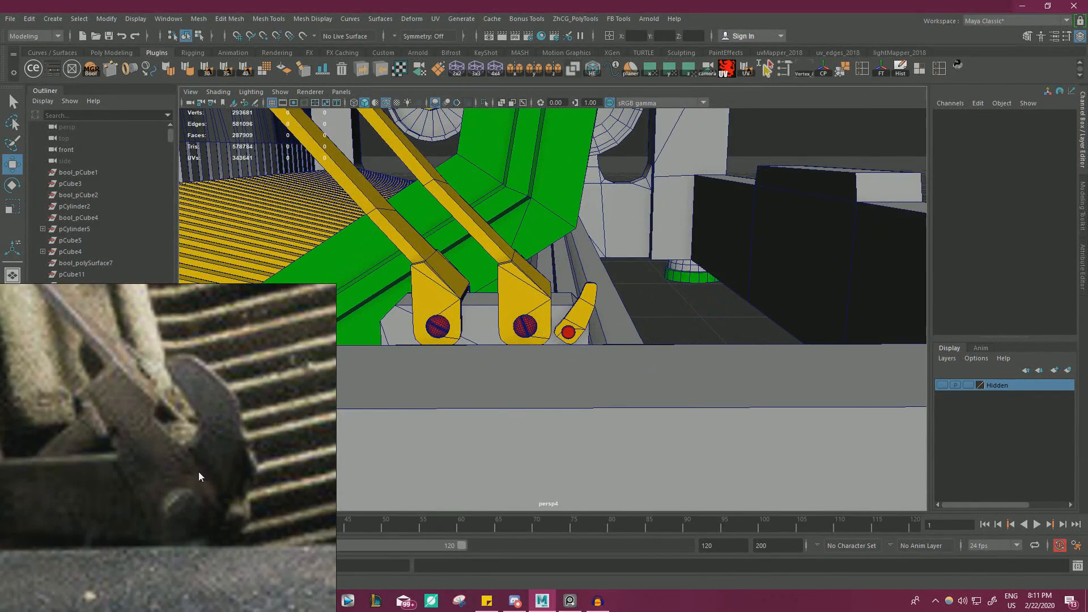
right_click_drag(513, 304, 569, 318, "alt")
middle_click_drag(568, 317, 486, 291, "alt")
right_click_drag(485, 291, 453, 227, "alt")
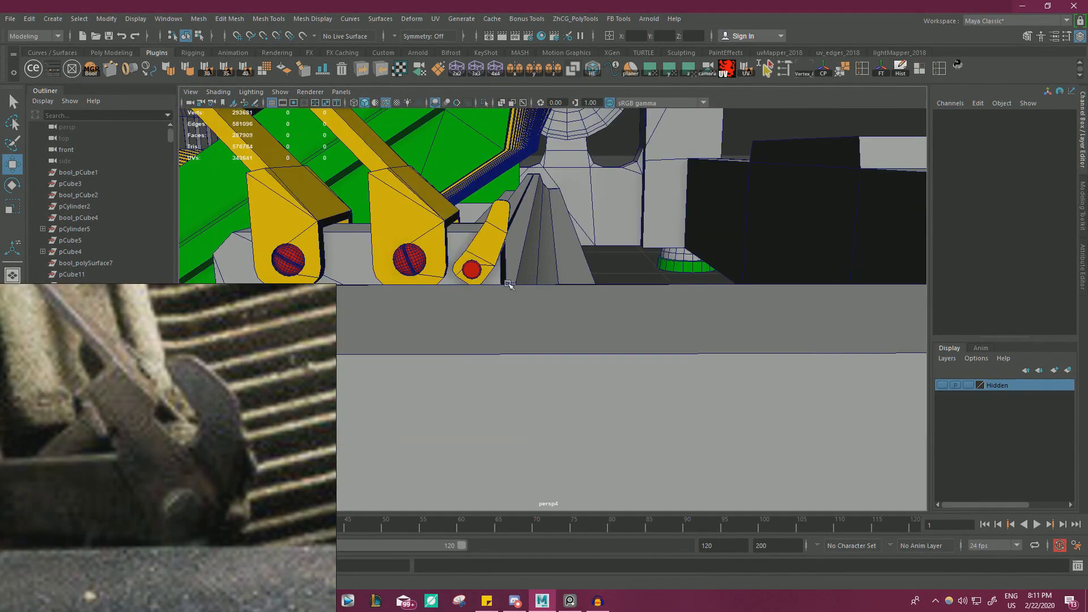
middle_click_drag(453, 227, 548, 282, "alt")
left_click(612, 307)
key("f")
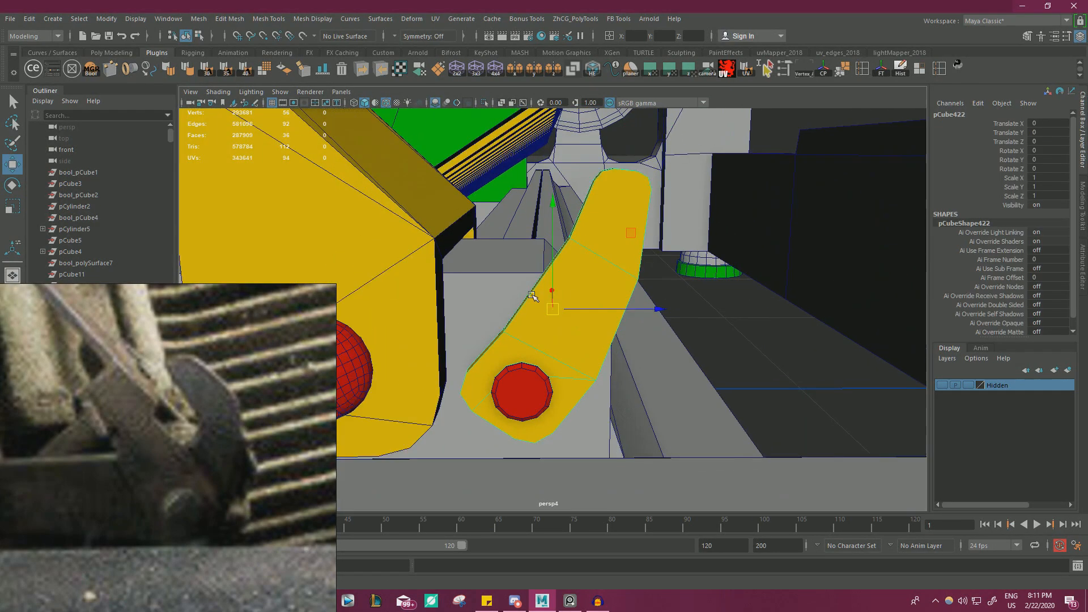
right_click_drag(776, 274, 777, 308)
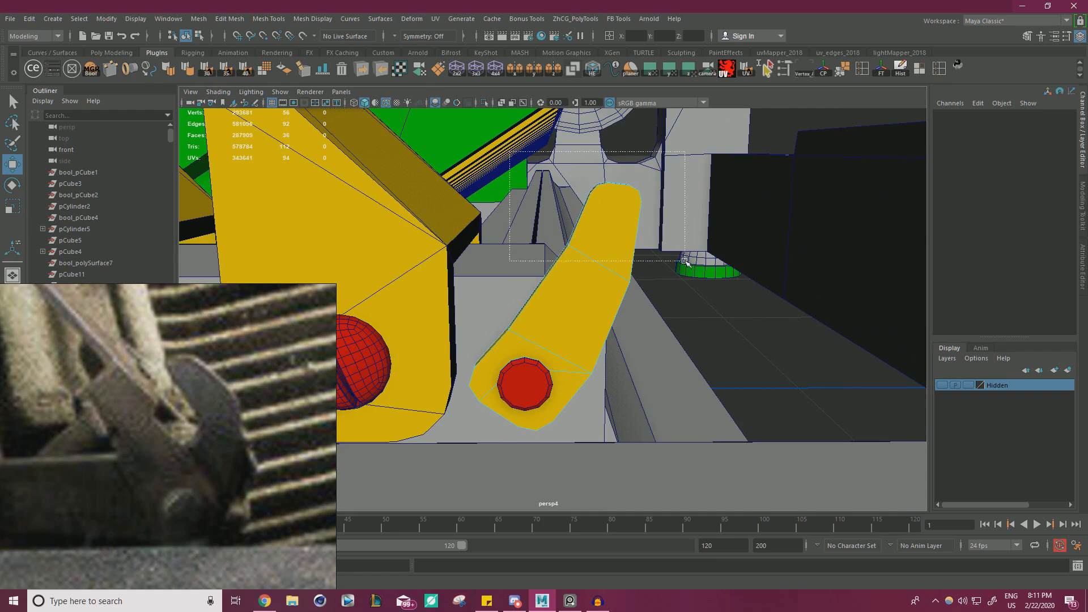
key("Delete")
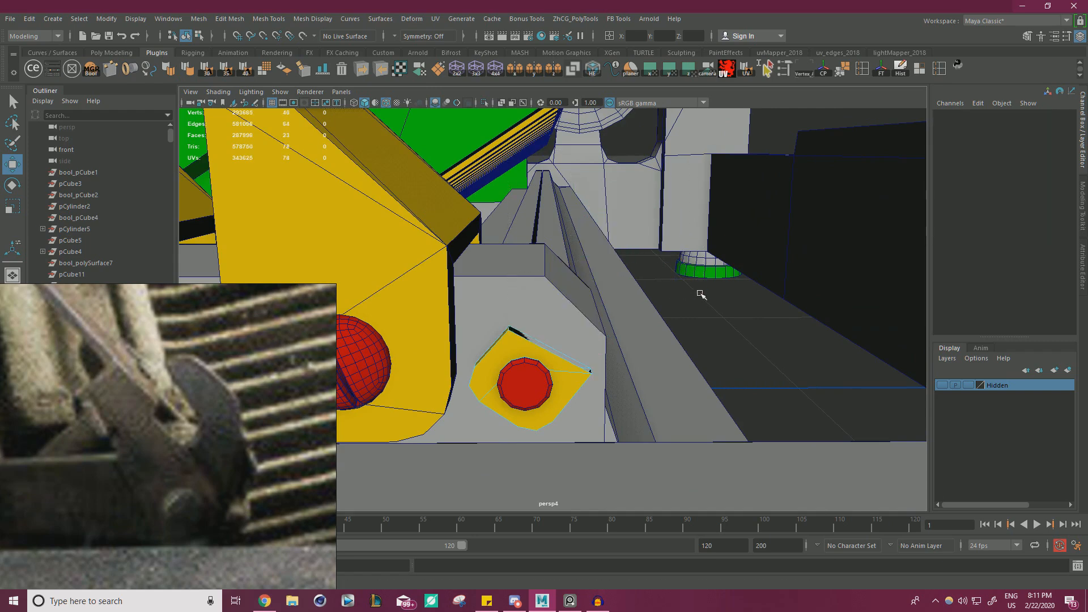
Extrude the open border edges of the lever stub diagonally upward into a new straight segment.
right_click_drag(715, 332, 650, 290)
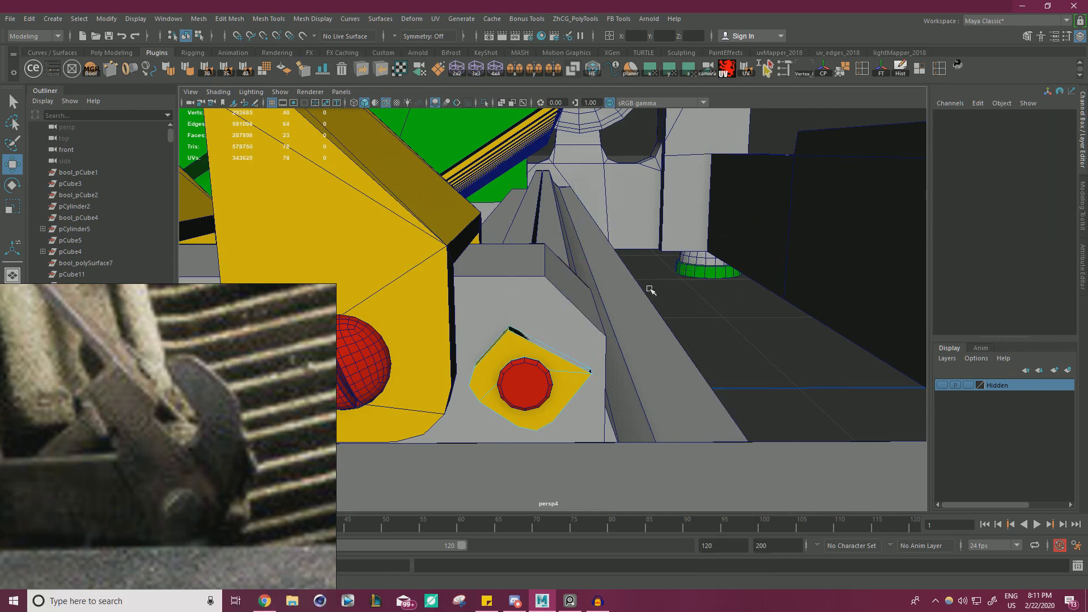
left_click(552, 346)
left_click_drag(563, 364, 585, 289, "alt")
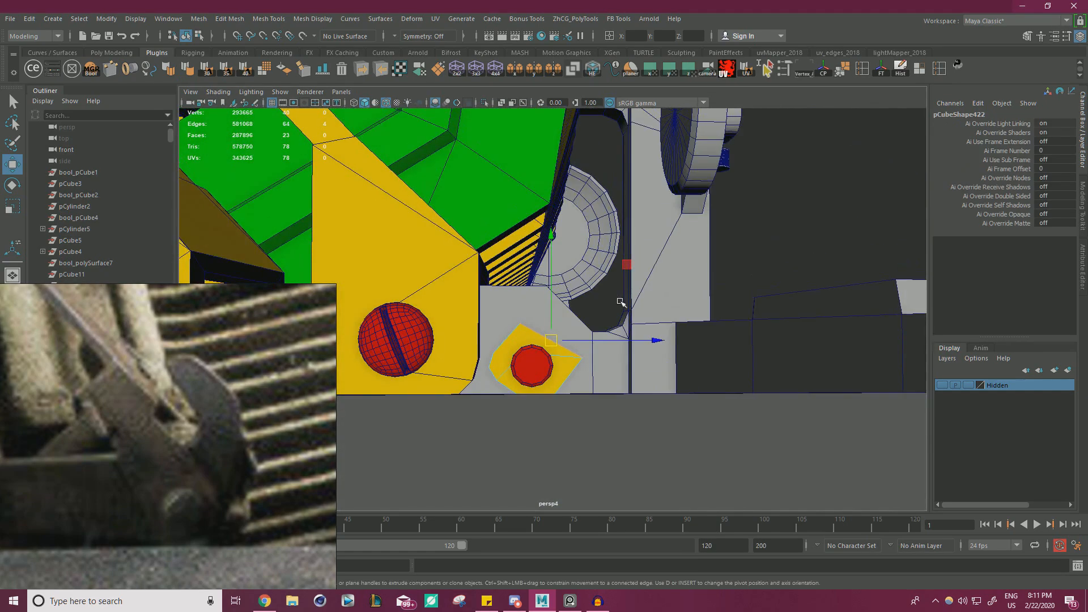
left_click_drag(619, 277, 674, 203, "shift")
right_click_drag(692, 244, 639, 225, "alt")
middle_click_drag(639, 225, 643, 256, "alt")
key("e")
key("w")
middle_click_drag(627, 330, 618, 289, "alt")
right_click_drag(691, 292, 744, 288, "alt")
Reposition the corner vertices at the new segment's open end, lowering the inner corner to flatten the angled end.
right_click_drag(817, 216, 759, 206)
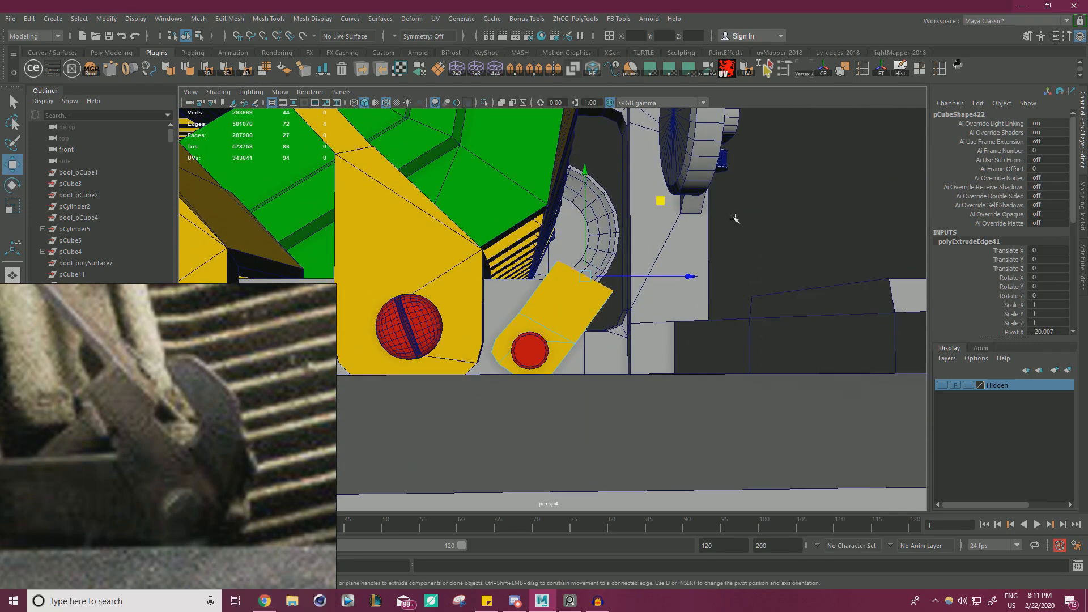
left_click_drag(504, 288, 528, 318)
left_click_drag(536, 234, 574, 268, "shift")
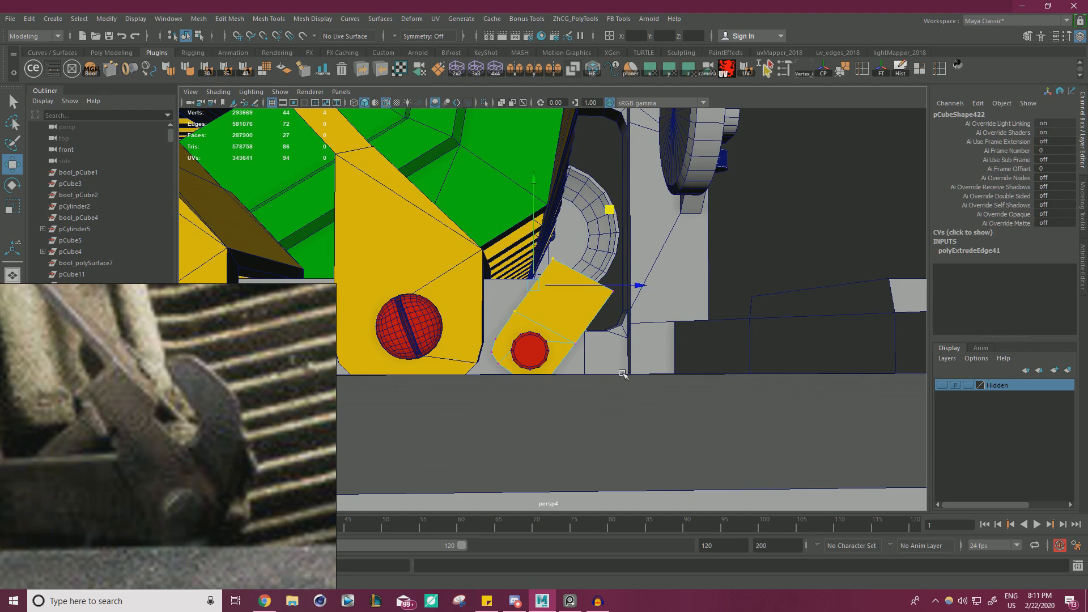
left_click_drag(609, 356, 565, 331)
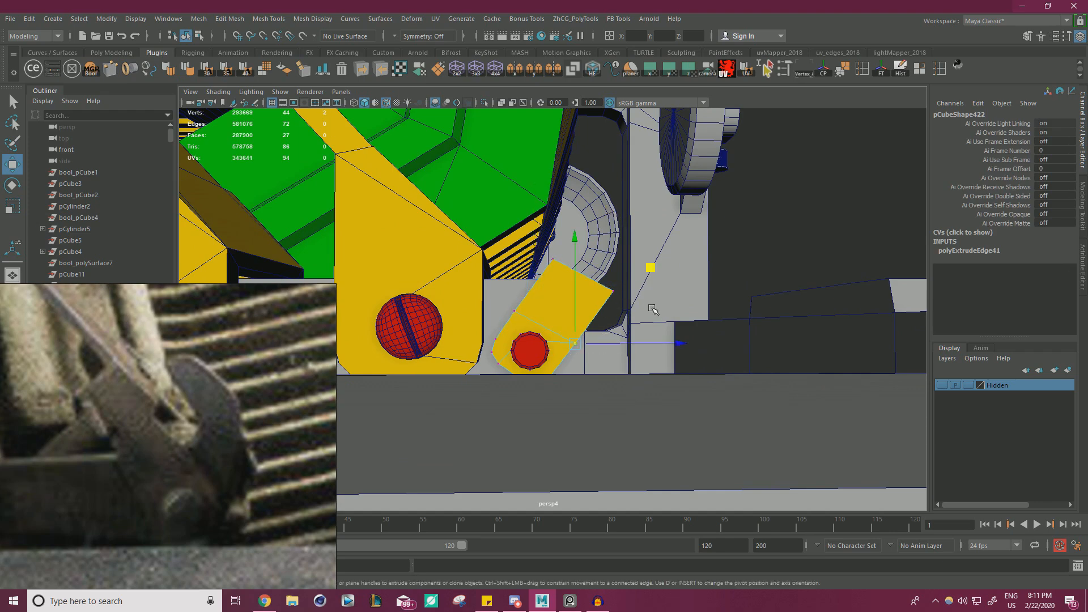
left_click_drag(590, 266, 592, 267, "shift")
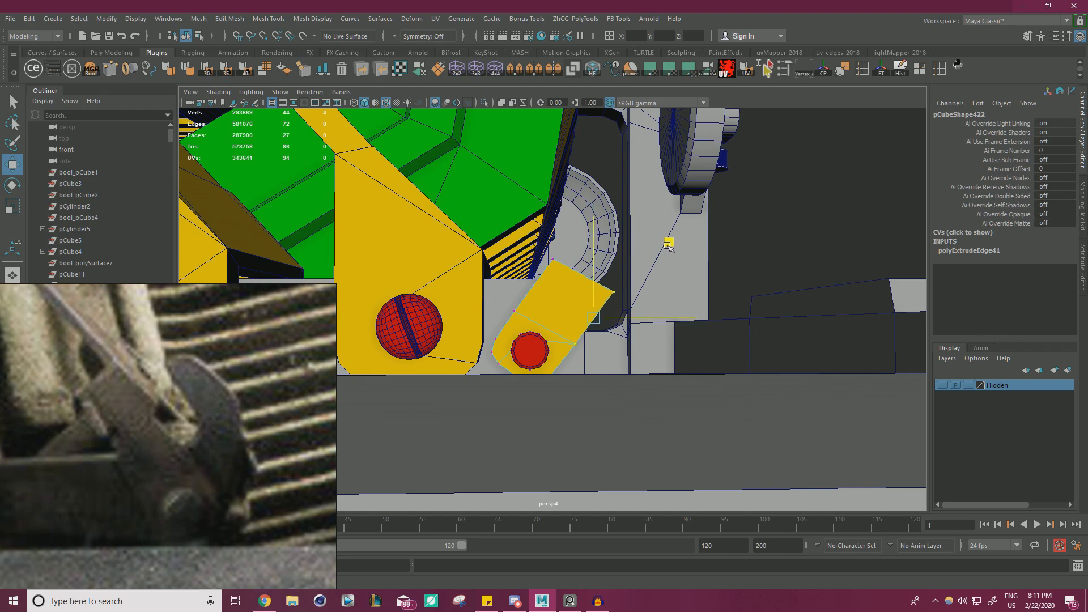
left_click_drag(719, 261, 604, 304)
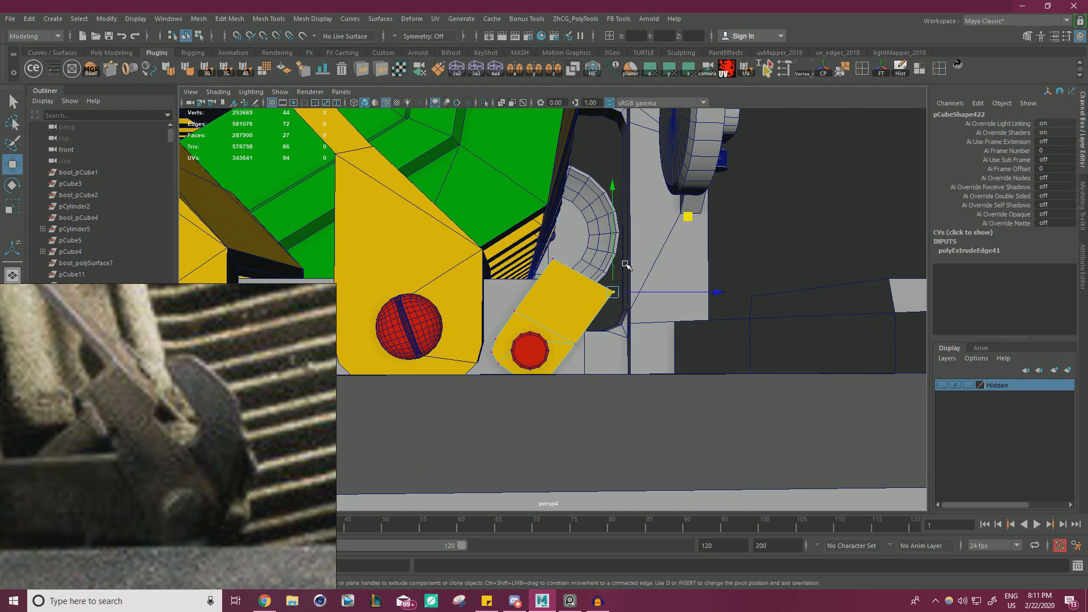
left_click_drag(689, 223, 693, 216)
left_click_drag(587, 242, 532, 273)
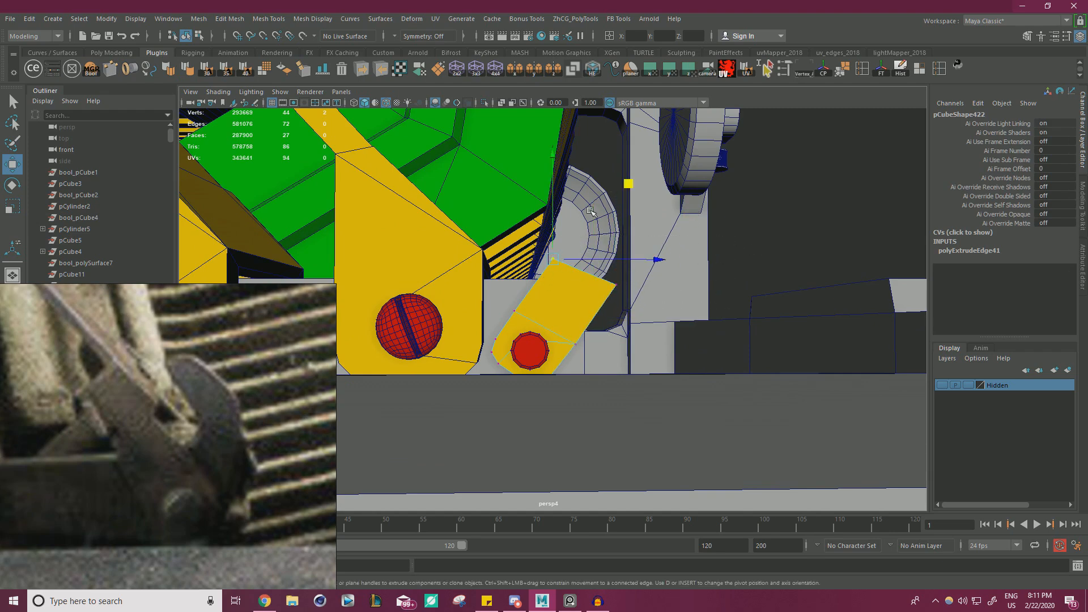
left_click_drag(620, 188, 617, 204)
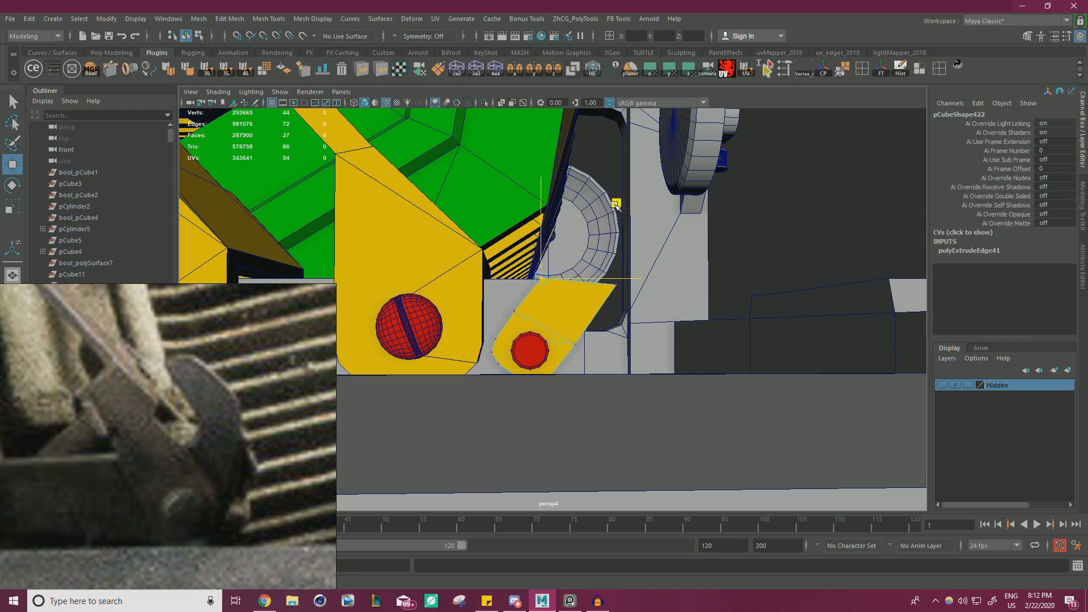
Extrude a second, upright segment from the lever's open end and move its outer corner vertices inward.
right_click_drag(579, 286, 573, 285)
left_click_drag(637, 255, 637, 209, "alt")
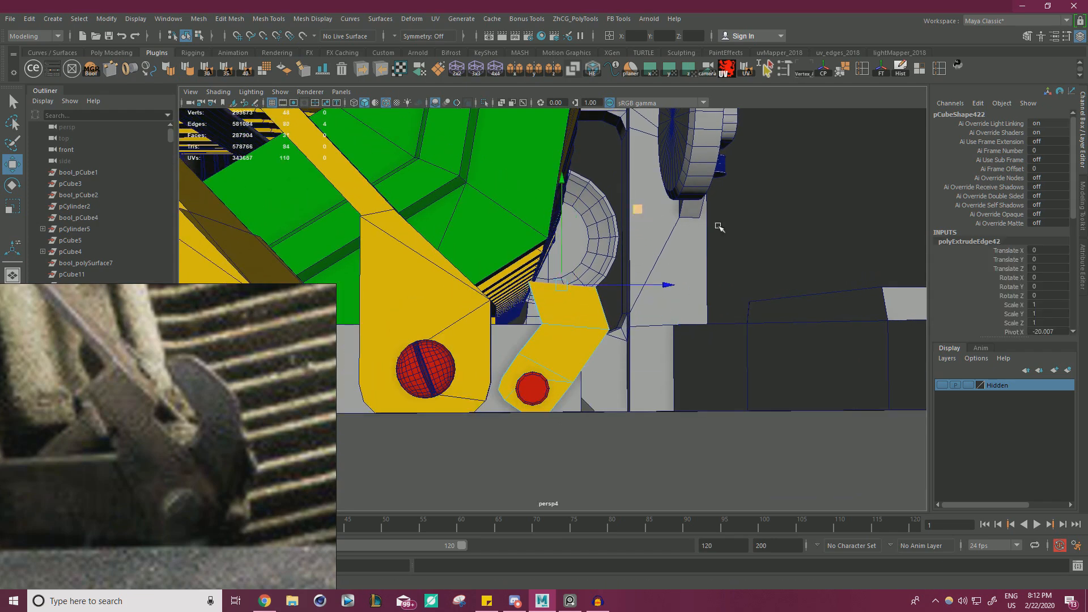
right_click_drag(798, 204, 676, 244)
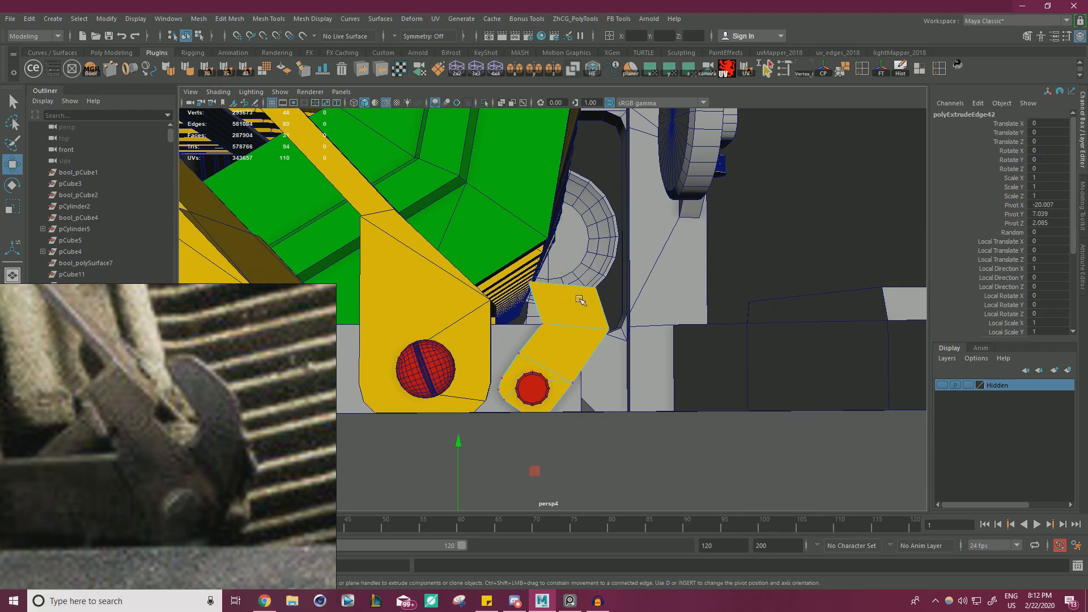
left_click_drag(673, 239, 581, 301)
middle_click_drag(673, 211, 647, 211)
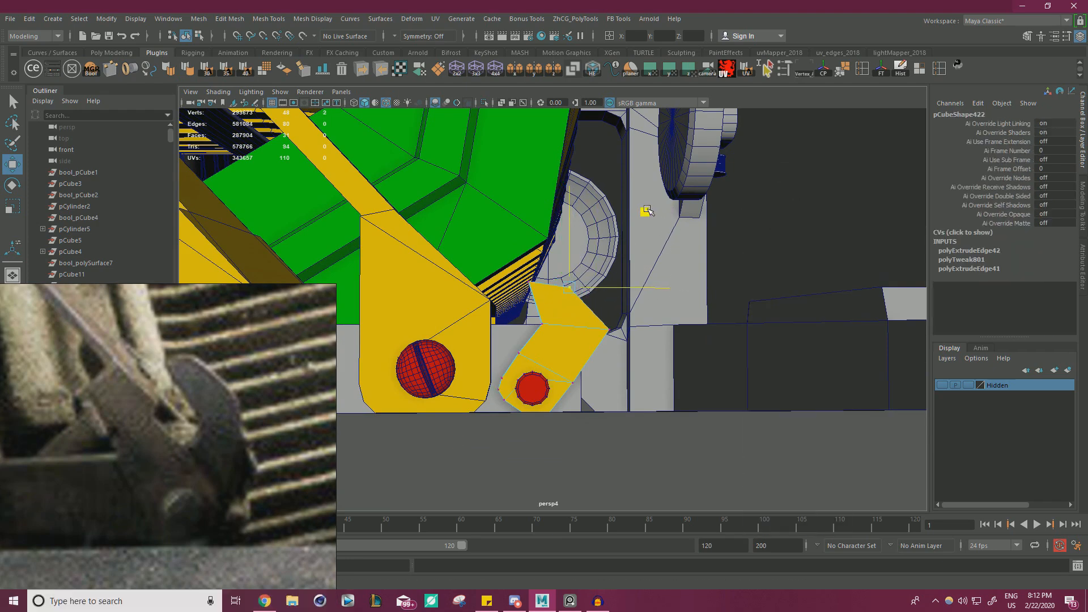
Rotate the lever's open end edges and extrude a third segment leaning back toward the pivot plates.
right_click_drag(781, 236, 629, 255)
key("e")
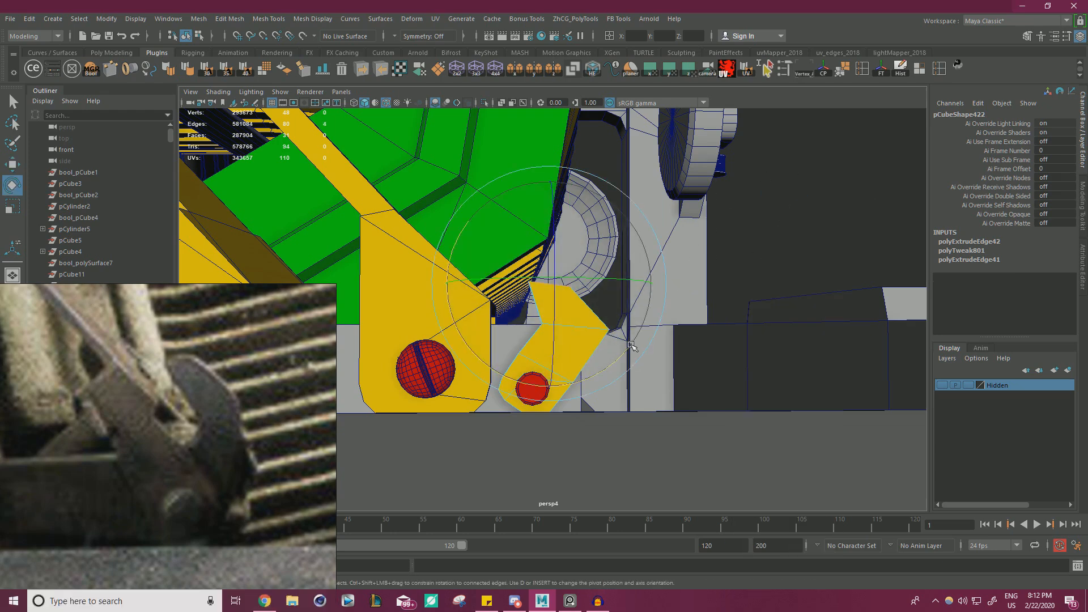
mouse_move(623, 355)
left_mouse_down()
mouse_move(645, 329)
mouse_move(597, 275)
left_mouse_up()
key("w")
left_click_drag(627, 235, 591, 185, "shift")
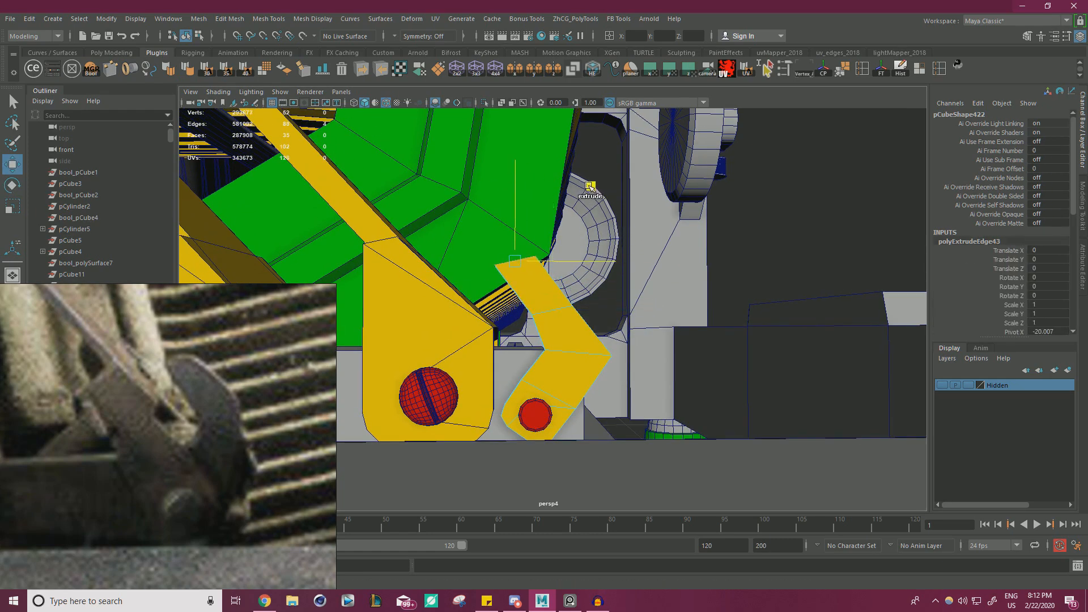
Rotate the third segment's end edges square to the lever's direction and scale them down to narrow the tip.
key("e")
left_click_drag(603, 312, 609, 261)
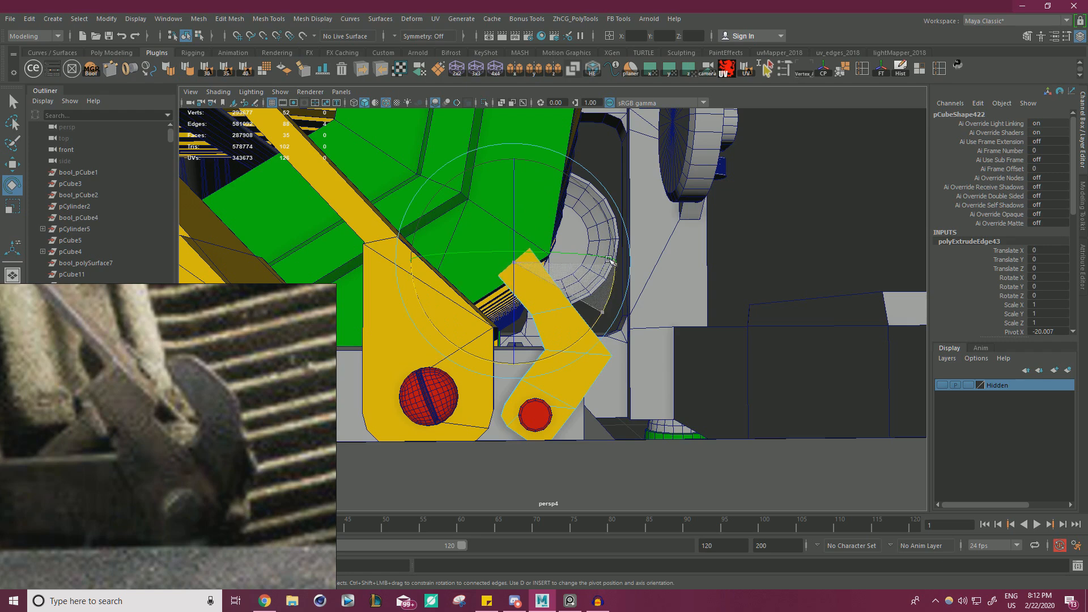
key("r")
mouse_move(584, 186)
left_mouse_down()
mouse_move(574, 193)
mouse_move(600, 196)
left_mouse_up()
key("w")
Move the lever's upper vertices up and outward and bevel the edges at its bend with a fraction of 0.4.
right_click_drag(785, 222, 729, 219)
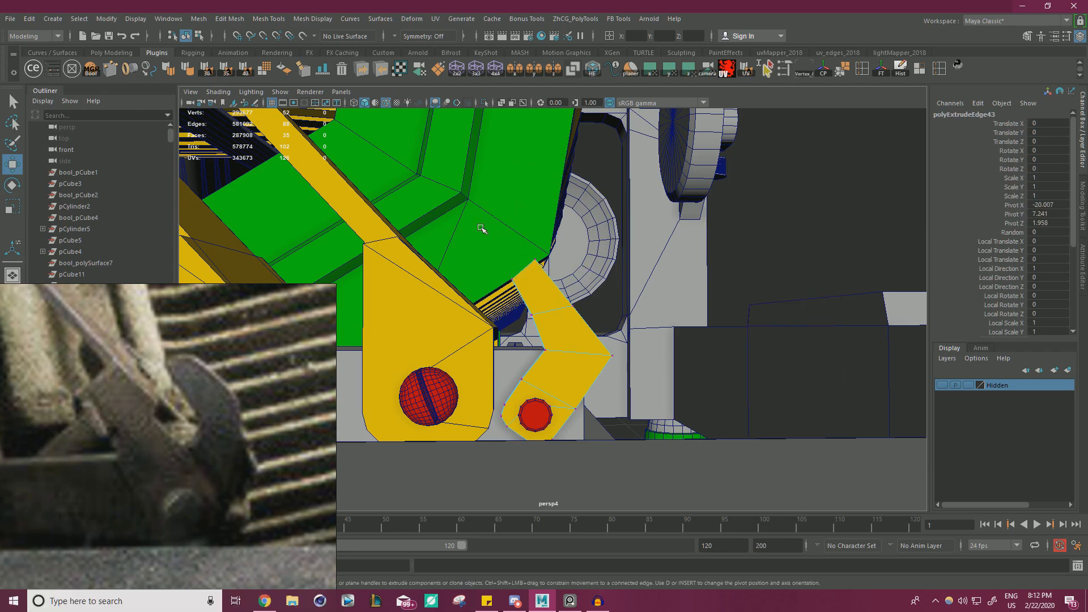
left_click_drag(605, 323, 498, 246)
left_click_drag(618, 212, 631, 199)
right_click_drag(804, 230, 803, 204, "shift")
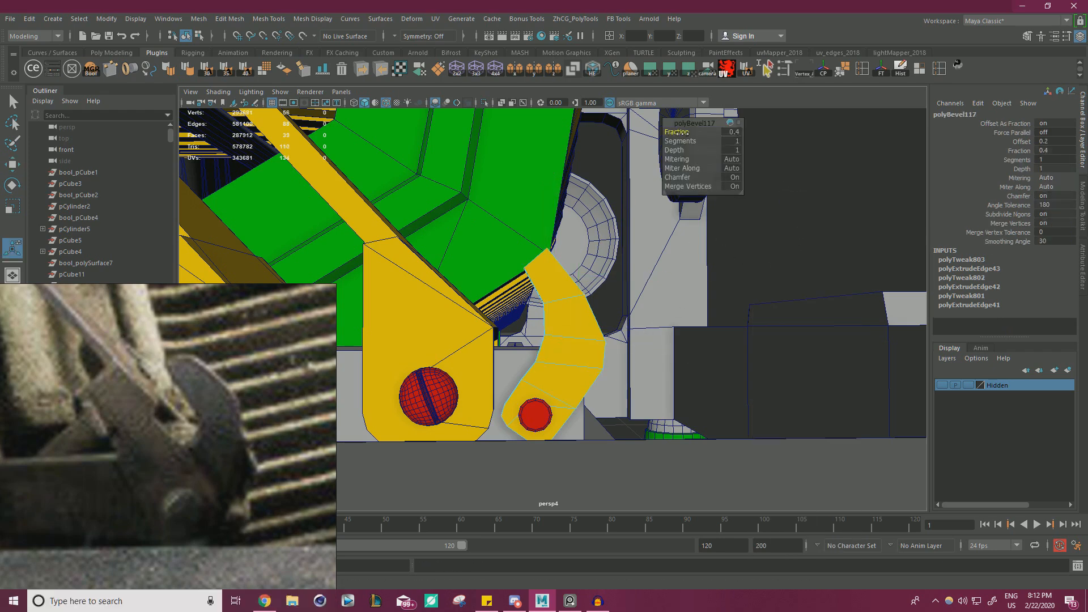
Close the open hole at the lever's upper tip with a cap face.
scroll(535, 233, "up", 3)
left_click_drag(538, 259, 620, 292, "alt")
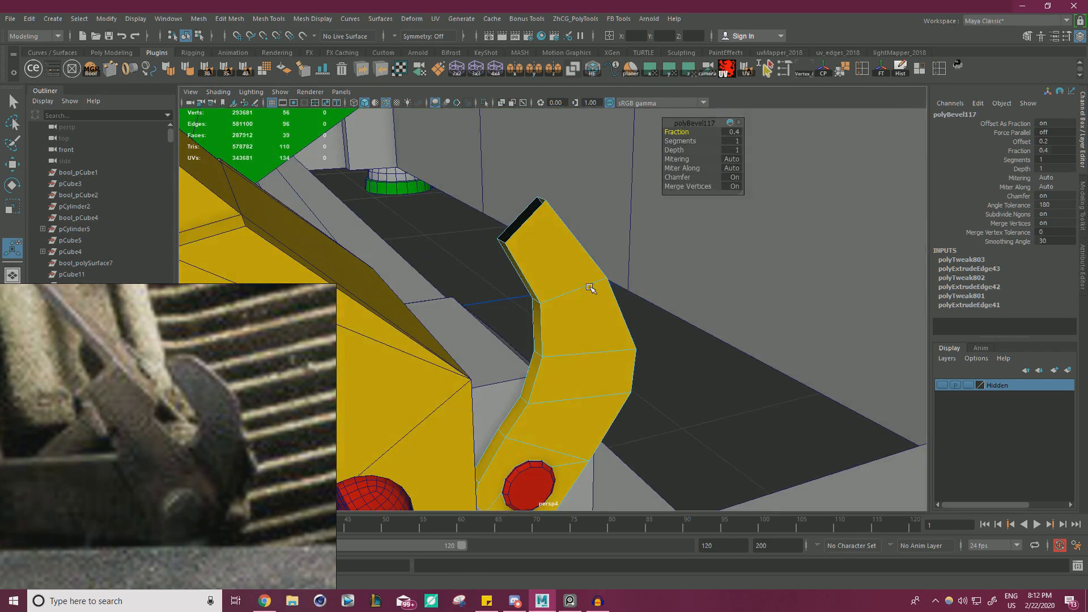
left_click(533, 230)
right_click_drag(543, 237, 537, 203, "shift")
Round the lever's tip by beveling its end edges with a fraction of 0.6 and multiple segments.
key("q")
left_click_drag(544, 211, 541, 246, "alt")
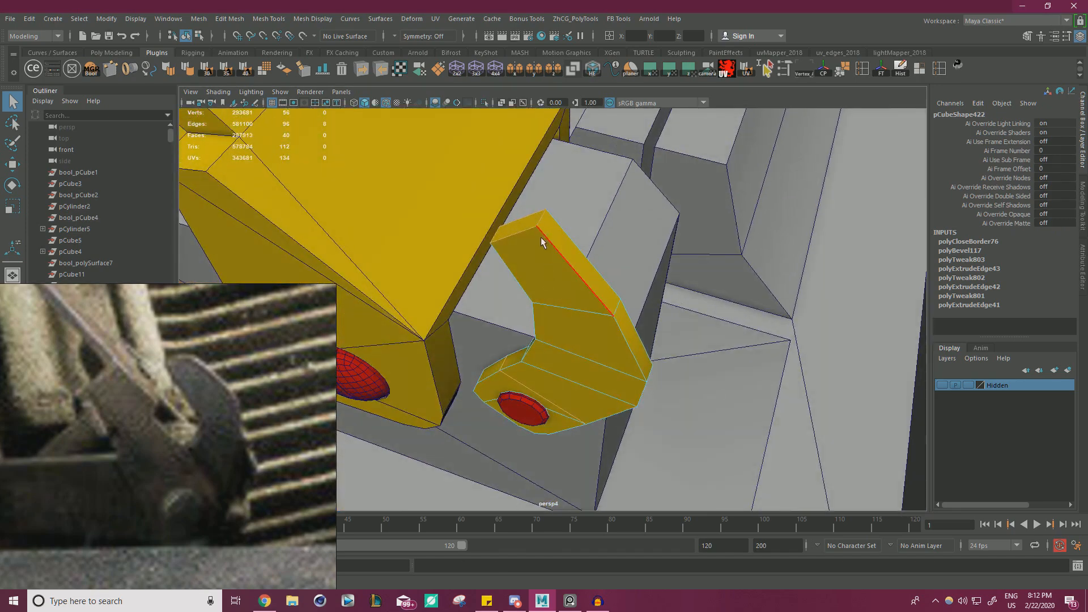
key("ctrl+b")
left_click_drag(605, 236, 667, 147, "alt")
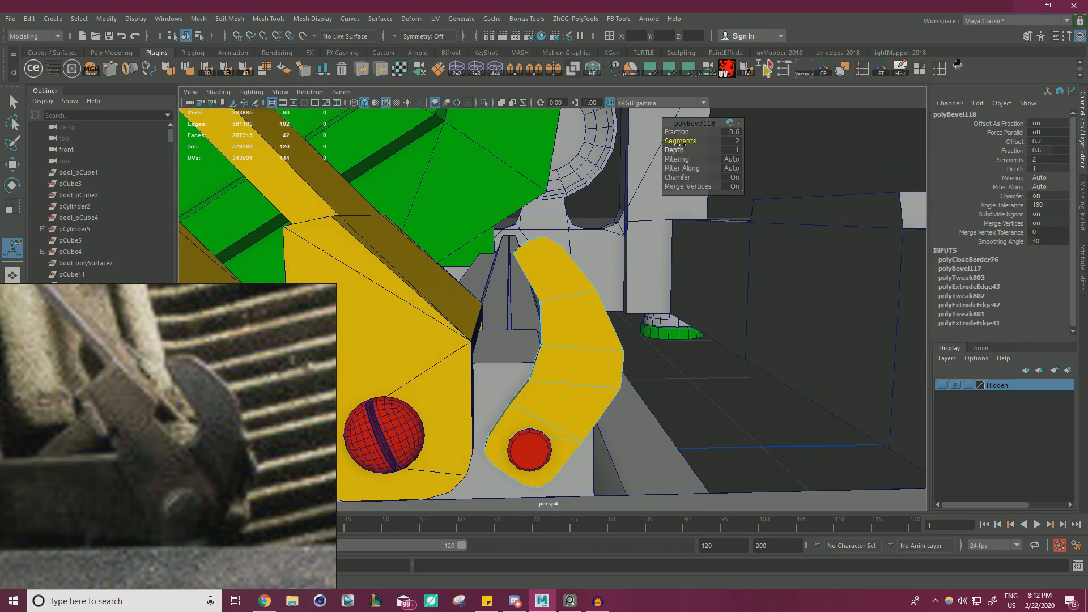
Move the vertices along the outer side of the lever's bend inward to reduce its bulge.
left_click_drag(533, 240, 593, 162, "alt")
left_click(503, 233)
key("w")
right_click_drag(593, 161, 405, 216, "alt")
left_click_drag(532, 227, 482, 233, "alt")
right_click_drag(612, 232, 566, 332, "alt")
middle_click_drag(566, 332, 558, 258, "alt")
right_click_drag(559, 258, 620, 240, "alt")
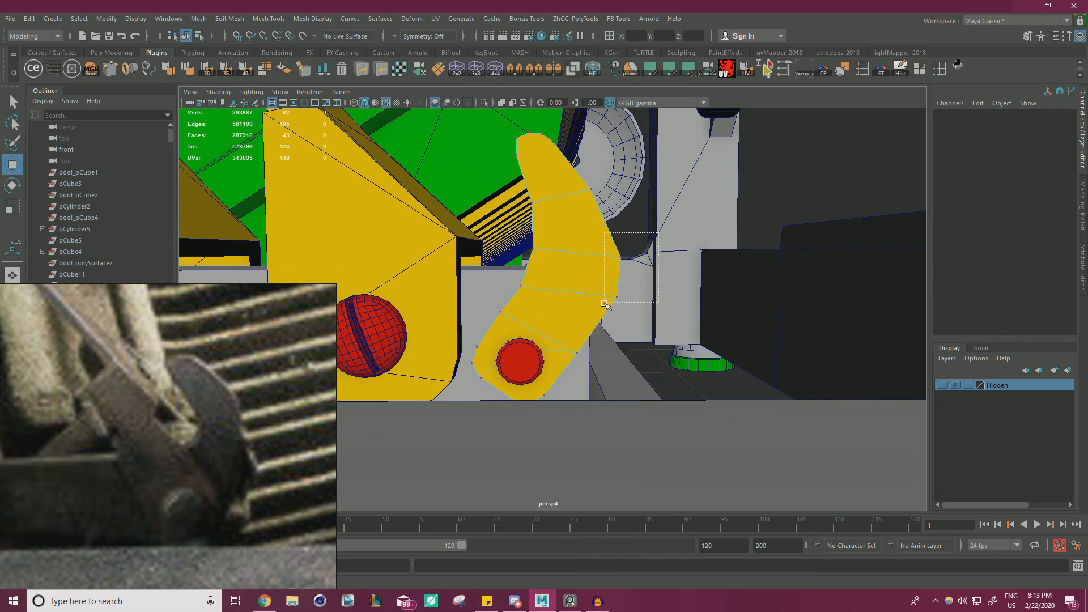
middle_click_drag(699, 199, 692, 198)
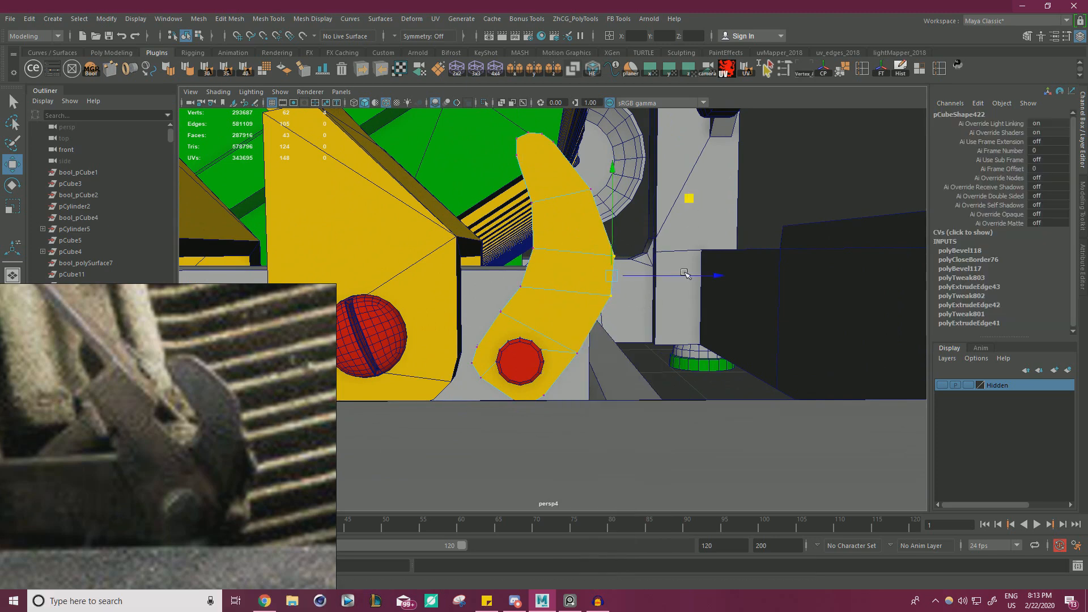
left_click_drag(633, 239, 589, 270)
left_click_drag(694, 181, 568, 268)
Adjust the vertices at the lever's middle, moving the upper outer pair inward to narrow it above the bend.
right_click_drag(568, 267, 631, 287, "alt")
left_click_drag(631, 287, 536, 269, "alt")
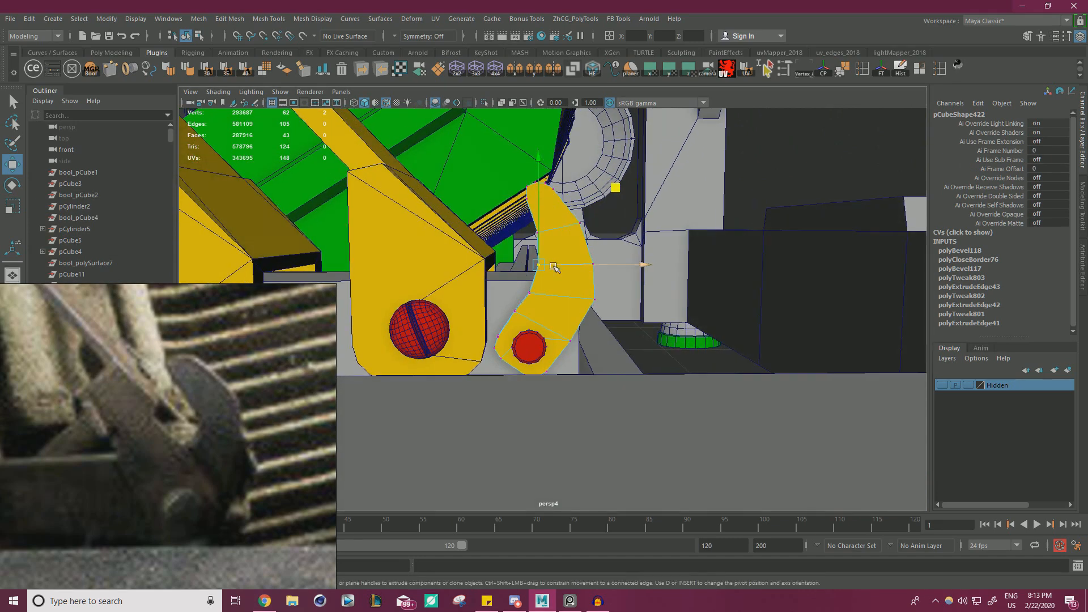
left_click(533, 292)
left_click_drag(614, 221, 604, 221)
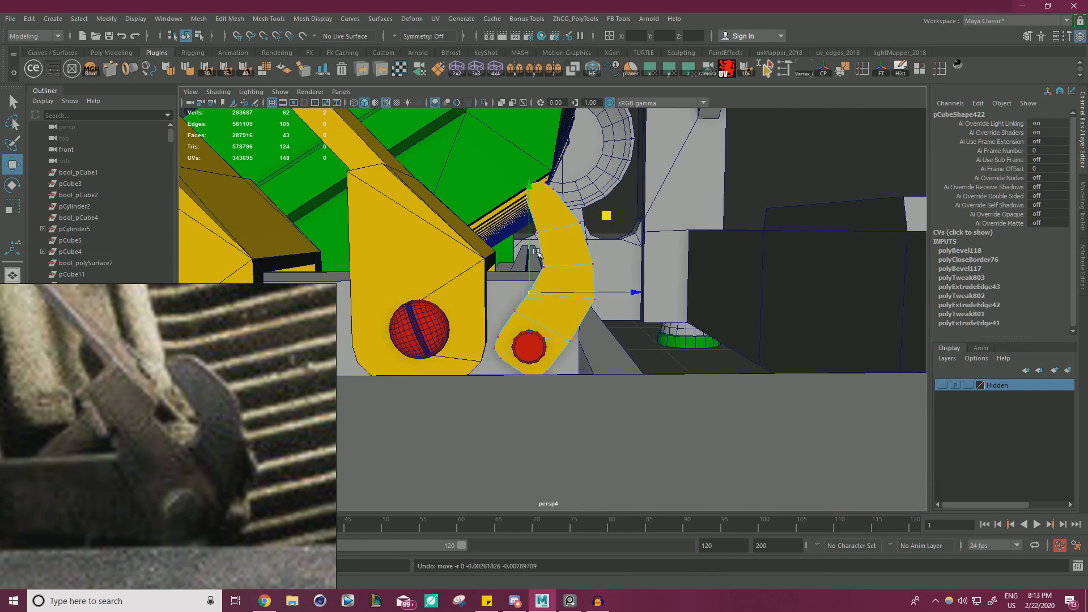
left_click_drag(505, 250, 545, 220)
left_click_drag(614, 154, 658, 183)
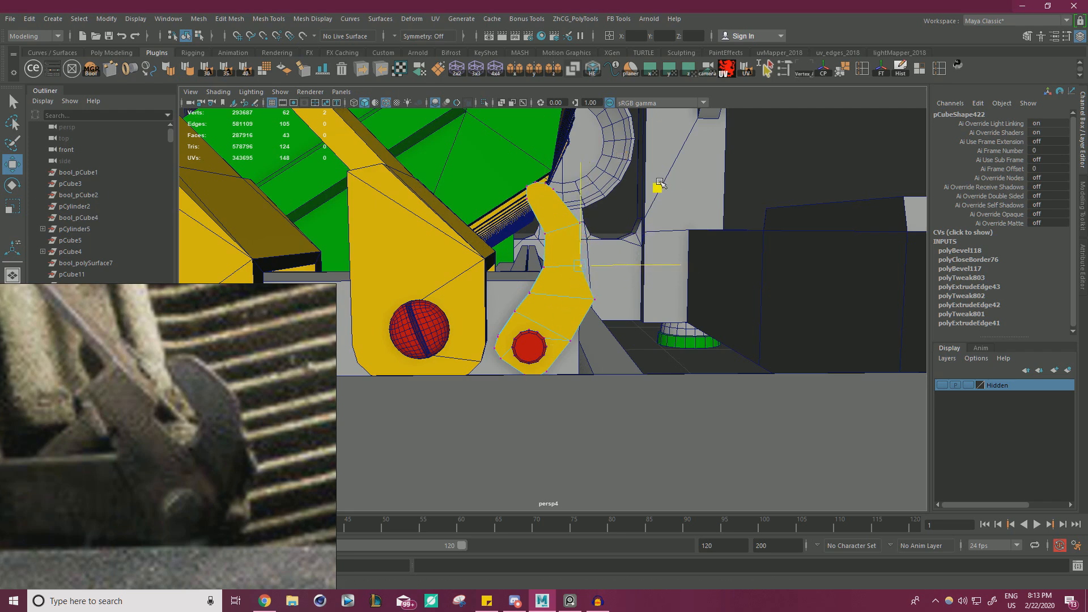
Bevel the protruding outer corner edge at the lever's lower bend with a fraction of 0.5.
scroll(659, 183, "up", 4)
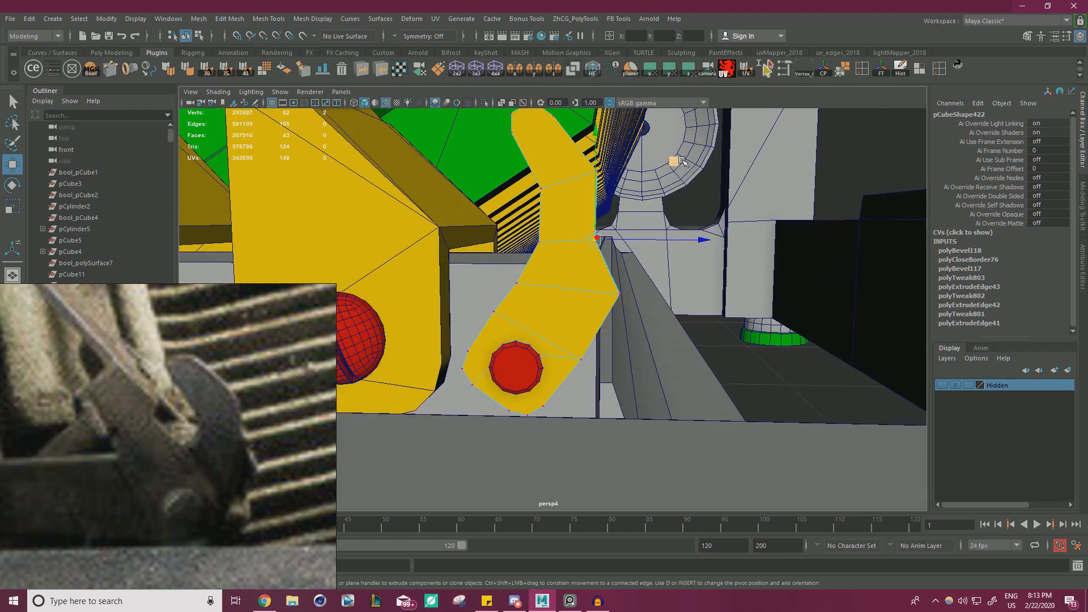
left_click_drag(678, 159, 590, 243, "alt")
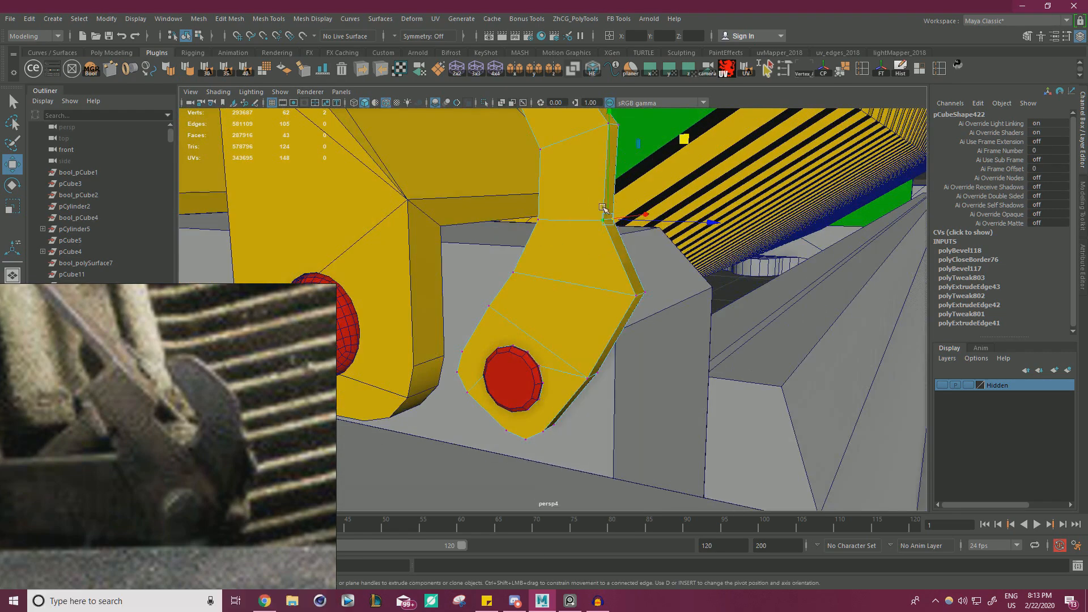
left_click(640, 294)
key("ctrl+b")
left_click_drag(701, 267, 651, 220, "alt")
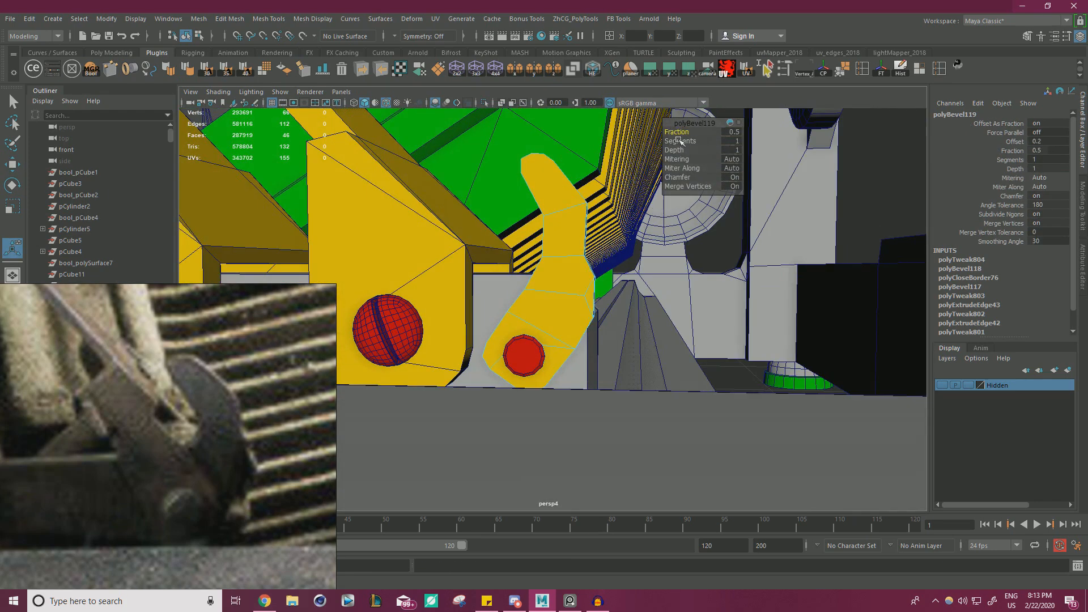
left_click_drag(592, 199, 577, 227, "alt")
left_click(600, 221)
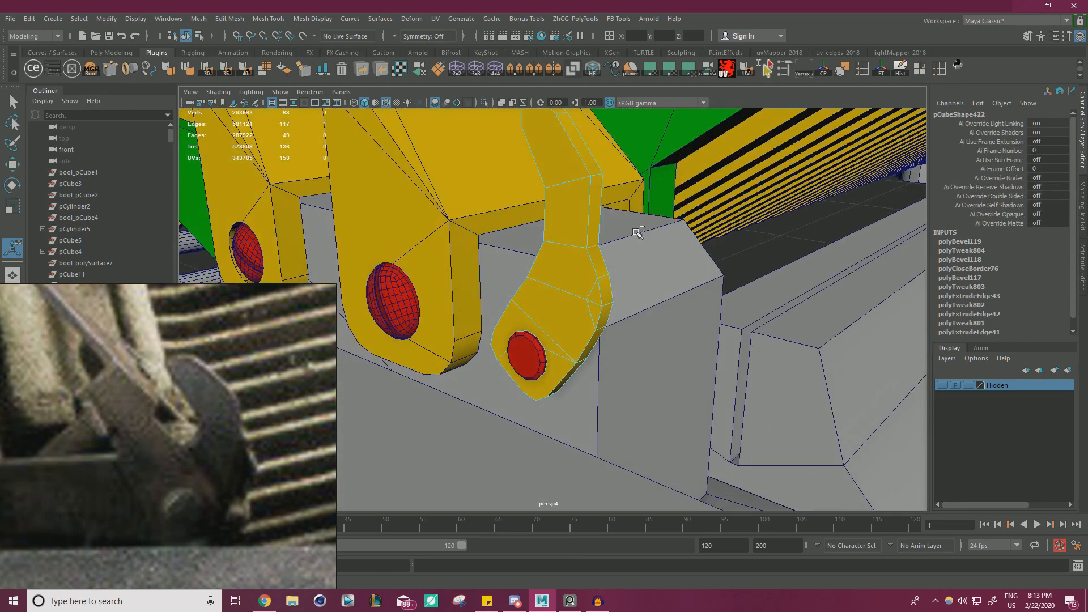
key("ctrl+v")
left_click(569, 310)
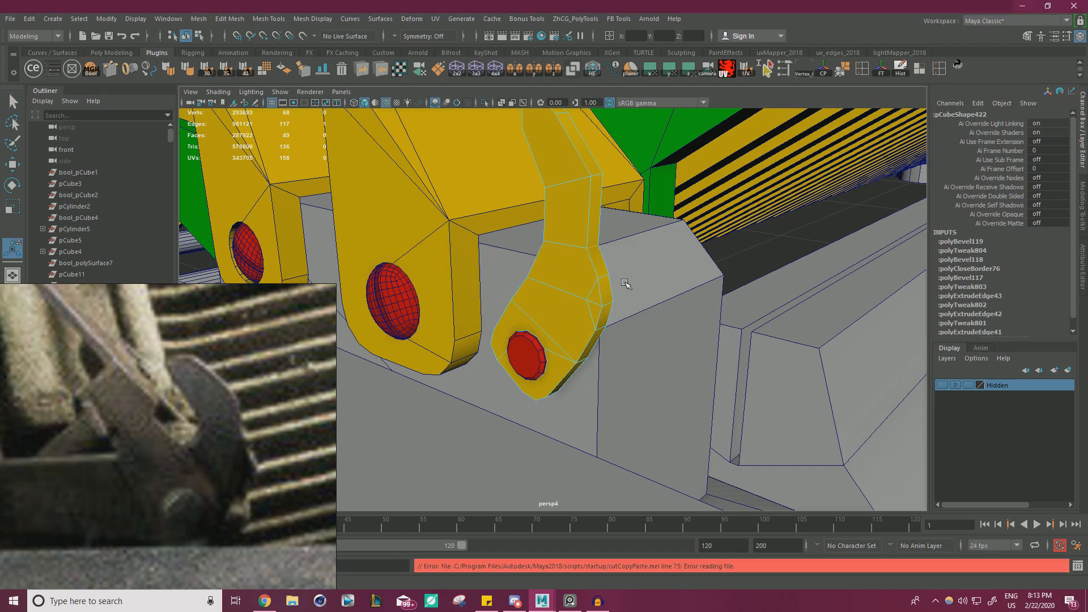
left_click(625, 284)
right_click_drag(618, 285, 580, 286, "alt")
key("w")
right_click_drag(565, 251, 572, 247)
left_click_drag(613, 272, 578, 279)
key("ctrl+z")
left_click(442, 276)
right_click_drag(491, 268, 210, 224, "alt")
left_click_drag(561, 264, 578, 258)
key("ctrl+z")
right_click_drag(567, 262, 695, 274, "alt")
right_click_drag(595, 238, 657, 250, "alt")
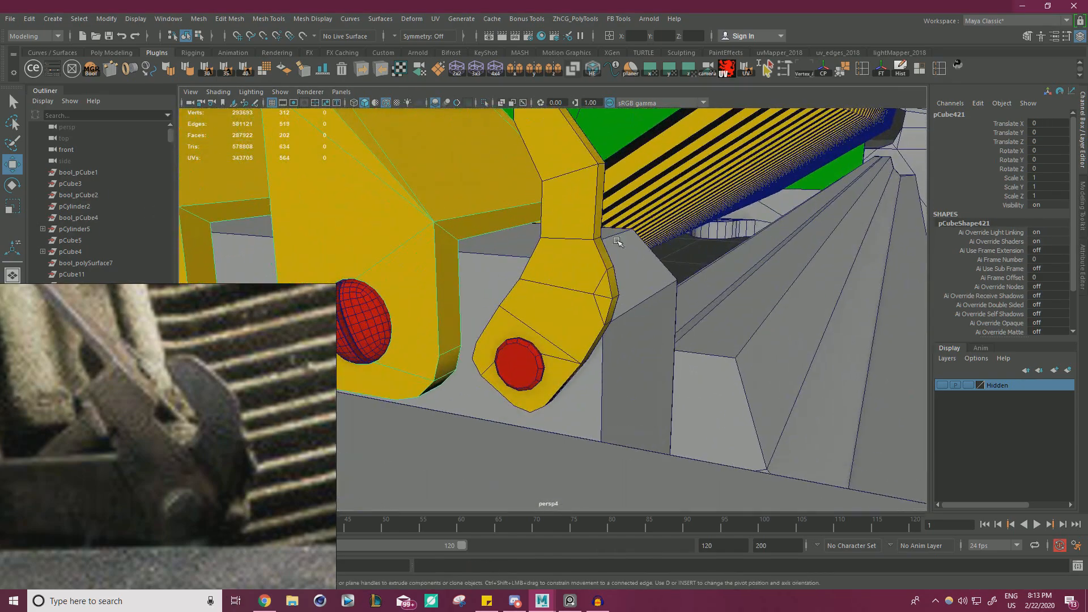
Bevel the edges across the lever's middle bend with a fraction of 0.5 and one segment.
right_click_drag(565, 240, 563, 176)
left_click(582, 219)
left_click(568, 240)
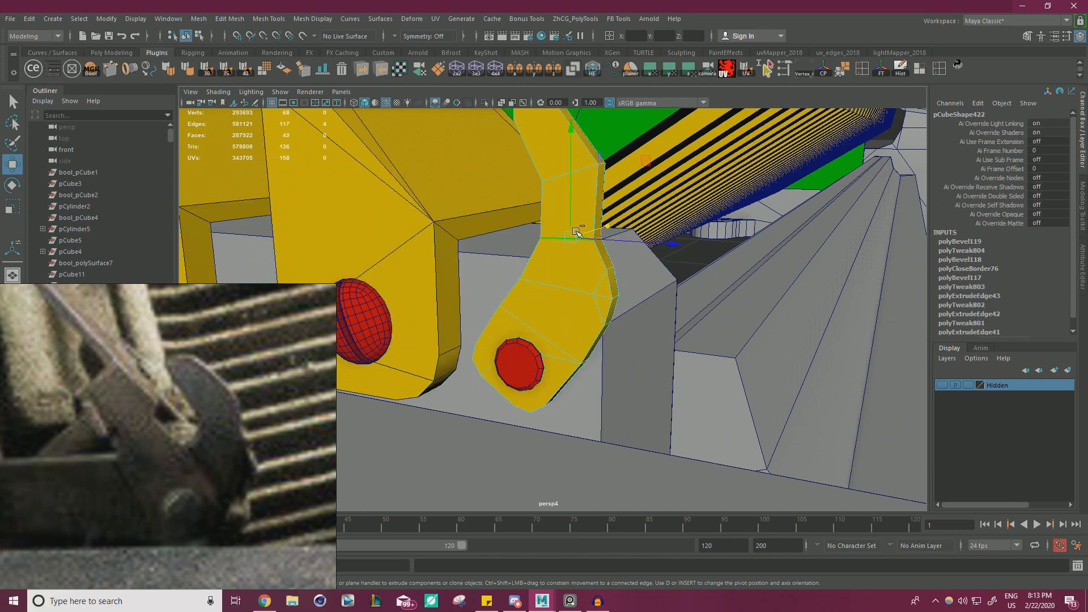
key("ctrl+b")
left_click_drag(575, 233, 640, 218, "alt")
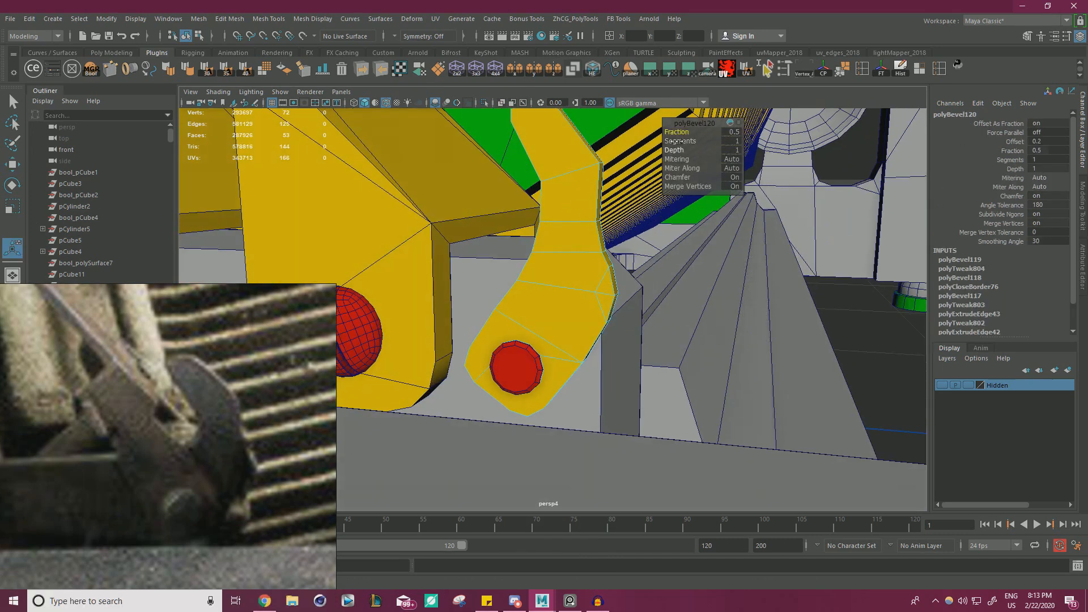
Bevel the edges across the lever's upper bend with a fraction of 0.5 and 2 segments.
left_click(581, 176)
key("ctrl+b")
left_click_drag(595, 177, 541, 226, "alt")
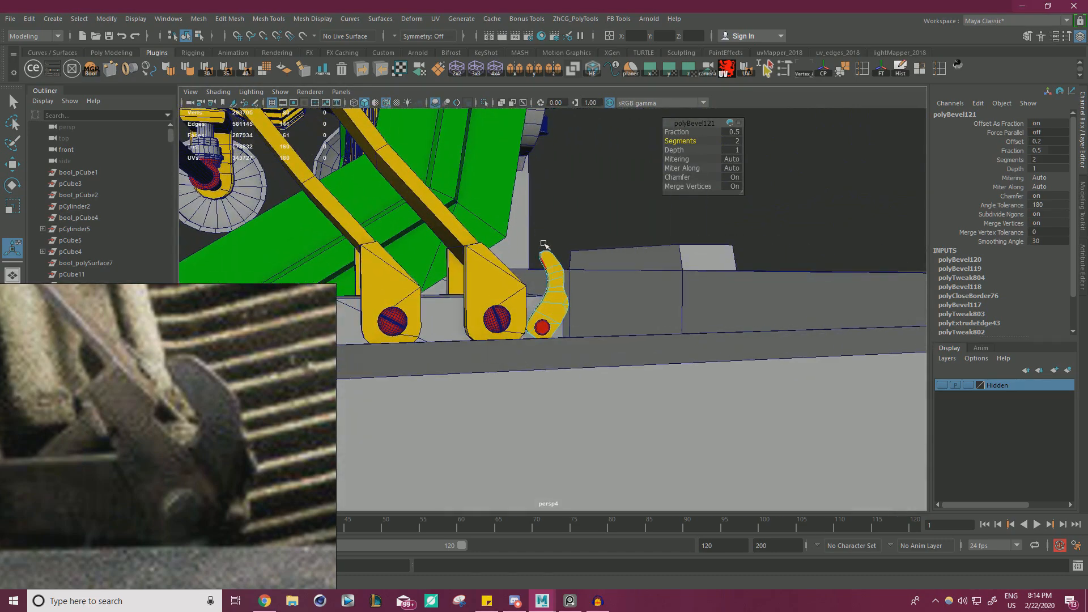
right_click_drag(792, 201, 850, 180)
left_click(736, 215)
key("q")
Select the curved yellow lever together with its red pivot pin.
right_click_drag(567, 214, 431, 238, "alt")
left_click_drag(487, 255, 395, 259, "alt")
right_click_drag(170, 432, 241, 357)
scroll(542, 302, "down", 6)
scroll(569, 297, "up", 8)
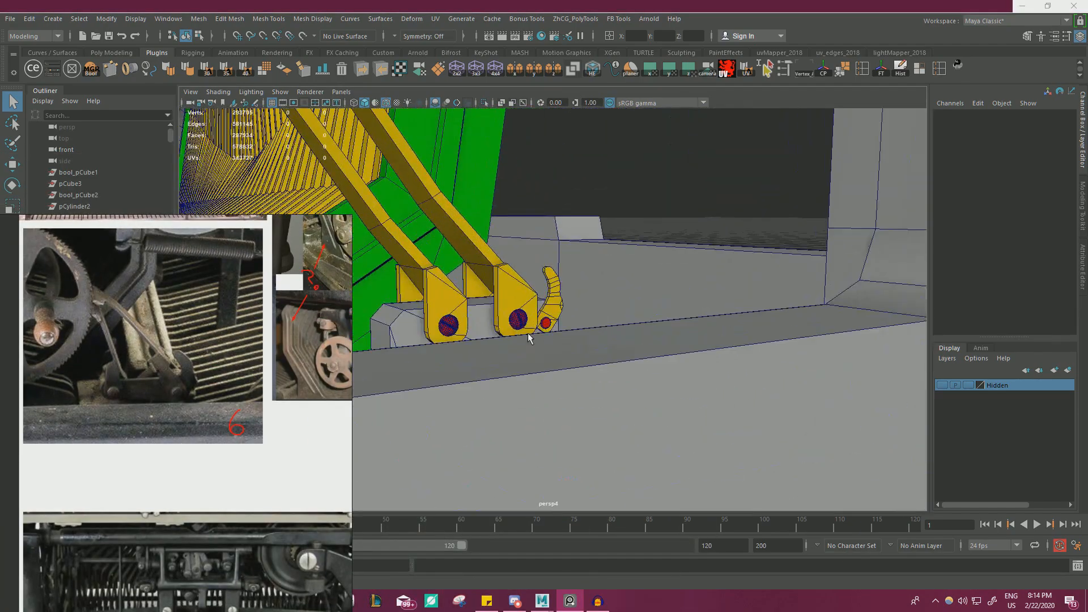
left_click_drag(546, 332, 692, 355, "alt")
scroll(556, 330, "up", 2)
left_click(556, 332)
key("w")
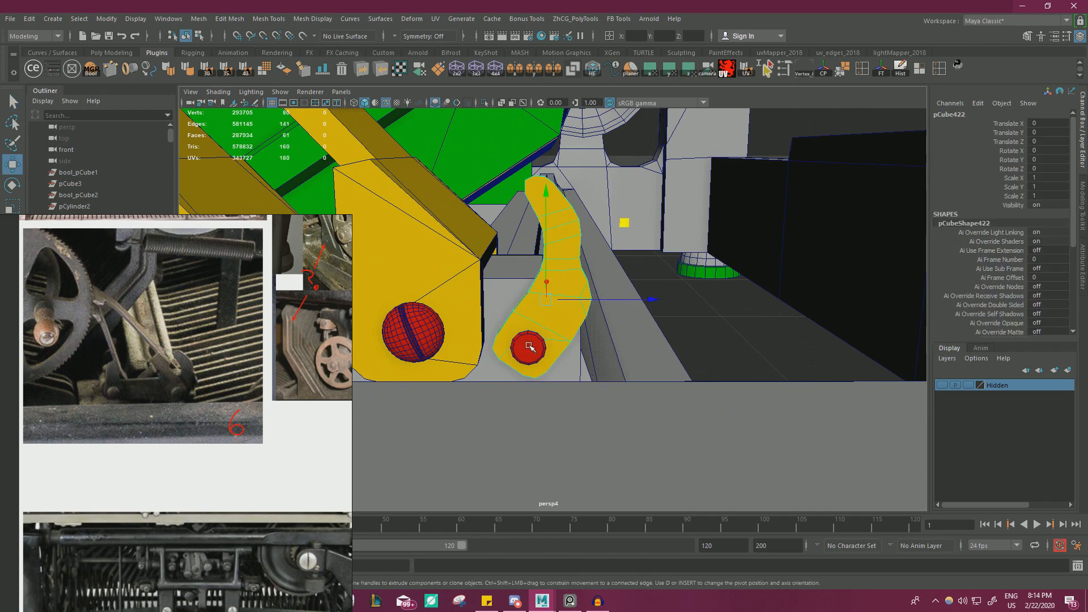
key("r")
left_click_drag(528, 347, 549, 346)
key("ctrl+z")
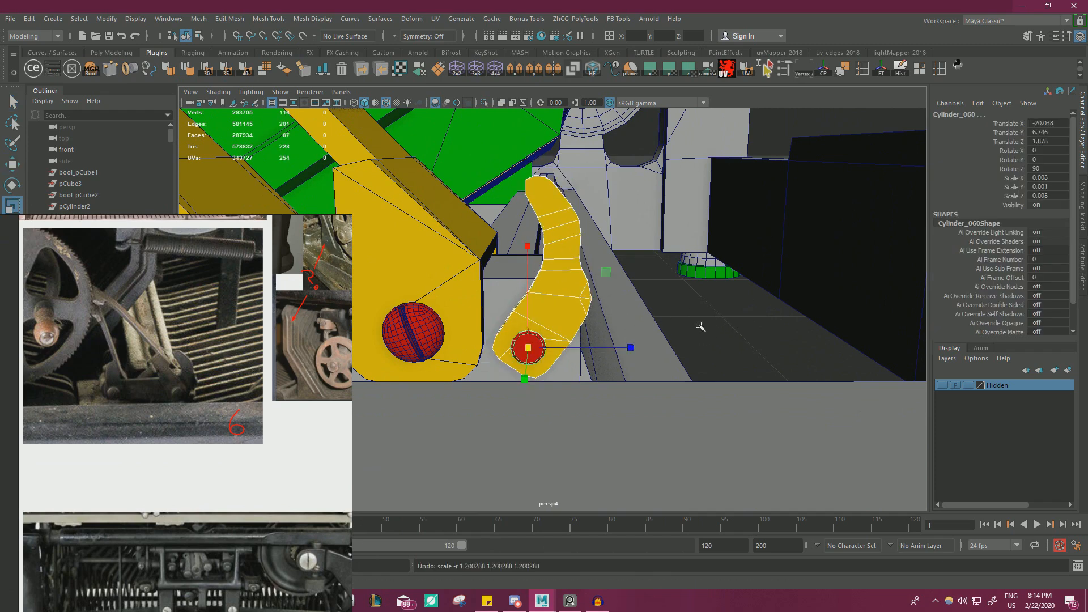
Scale up all vertices of the lever and its pivot pin slightly and raise them above the base.
right_click_drag(730, 317, 652, 289)
left_click_drag(759, 422, 445, 118)
left_click_drag(542, 279, 564, 275)
key("w")
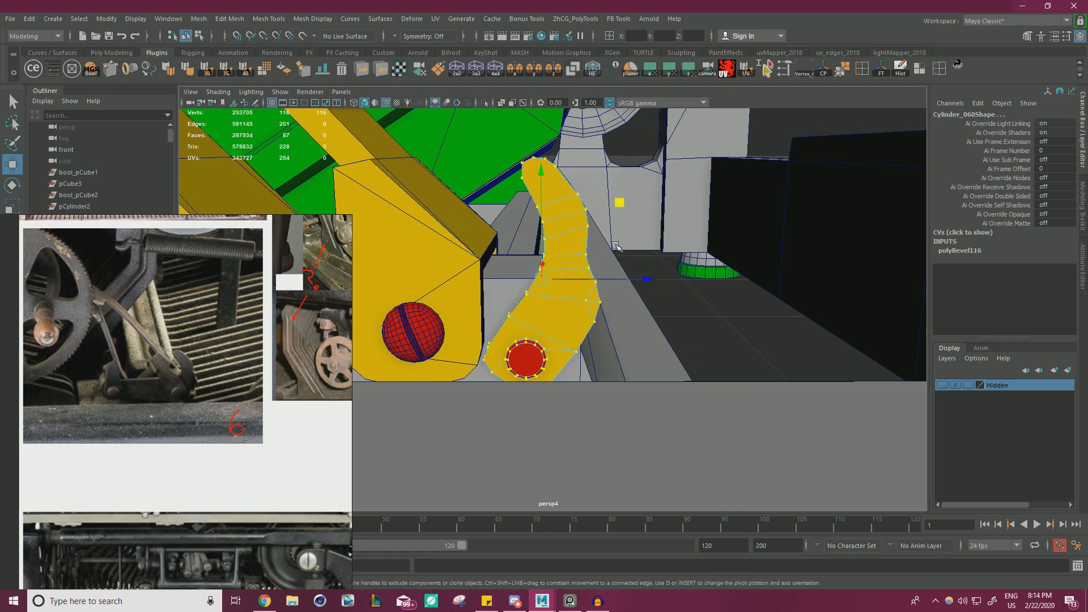
middle_click_drag(622, 204, 624, 175)
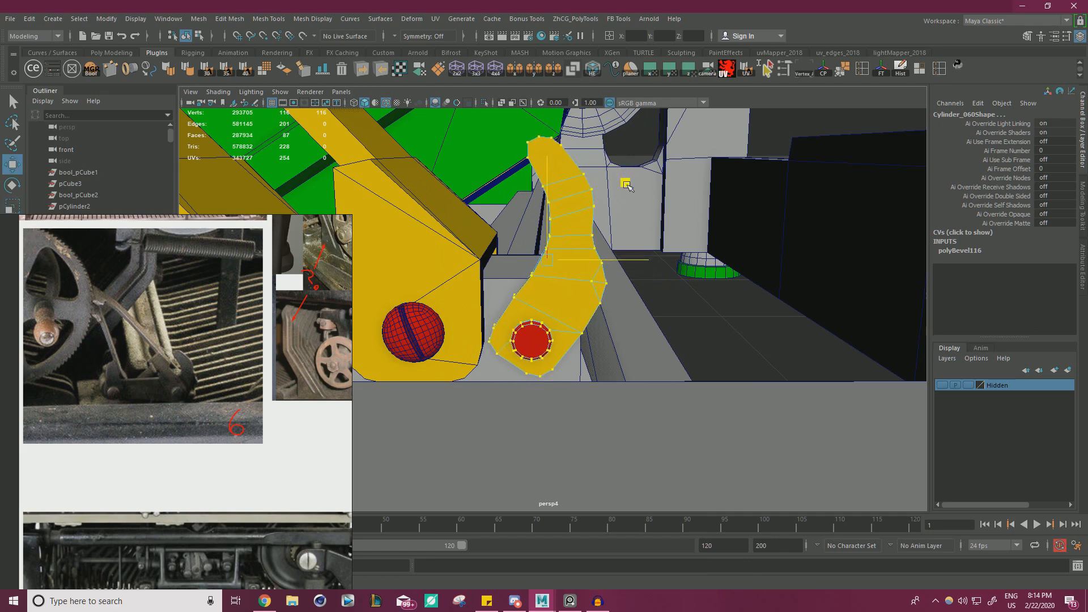
Lower the lever and its pin slightly onto the base, placing the pin at about X -20.045, Y 6.663.
right_click_drag(727, 316, 274, 297)
left_click(733, 325)
mouse_move(410, 292)
left_mouse_down("alt")
mouse_move(459, 290)
mouse_move(408, 291)
left_mouse_up("alt")
right_click_drag(408, 291, 805, 320, "alt")
left_click(595, 306)
left_click_drag(595, 307, 531, 295, "alt")
right_click_drag(530, 294, 663, 369, "alt")
left_click_drag(663, 368, 551, 319, "alt")
scroll(551, 319, "up", 2)
left_click_drag(538, 283, 542, 287)
scroll(618, 289, "down", 8)
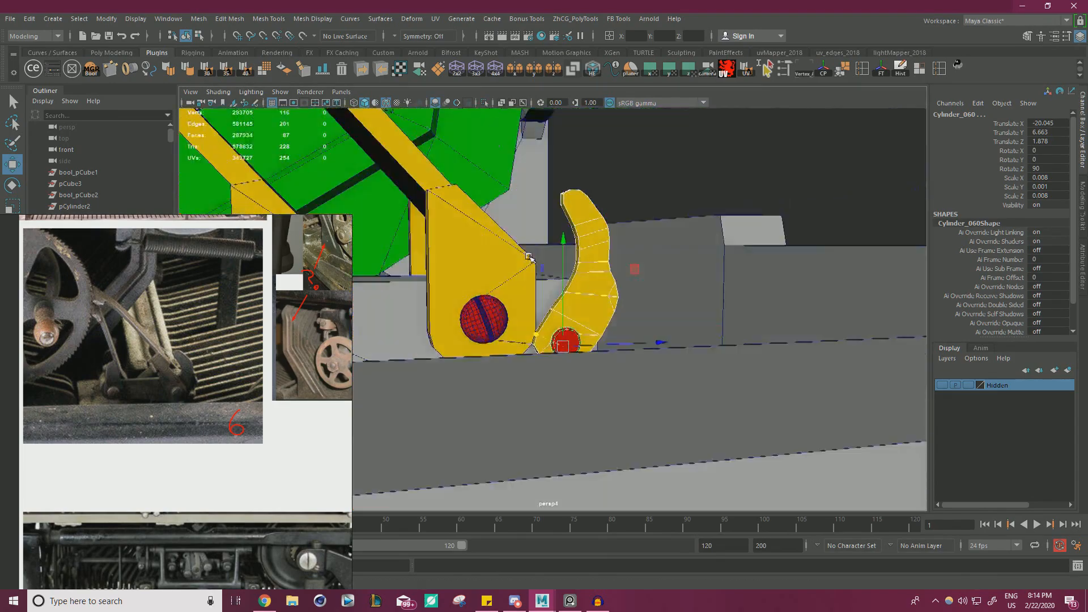
Deselect the lever and check how it fits within the whole typewriter model.
right_click(657, 185)
right_click_drag(657, 185, 688, 177)
left_click(687, 180)
left_click_drag(687, 180, 609, 204, "alt")
scroll(609, 204, "down", 8)
left_click_drag(533, 224, 559, 226, "alt")
scroll(583, 283, "up", 8)
scroll(584, 285, "down", 6)
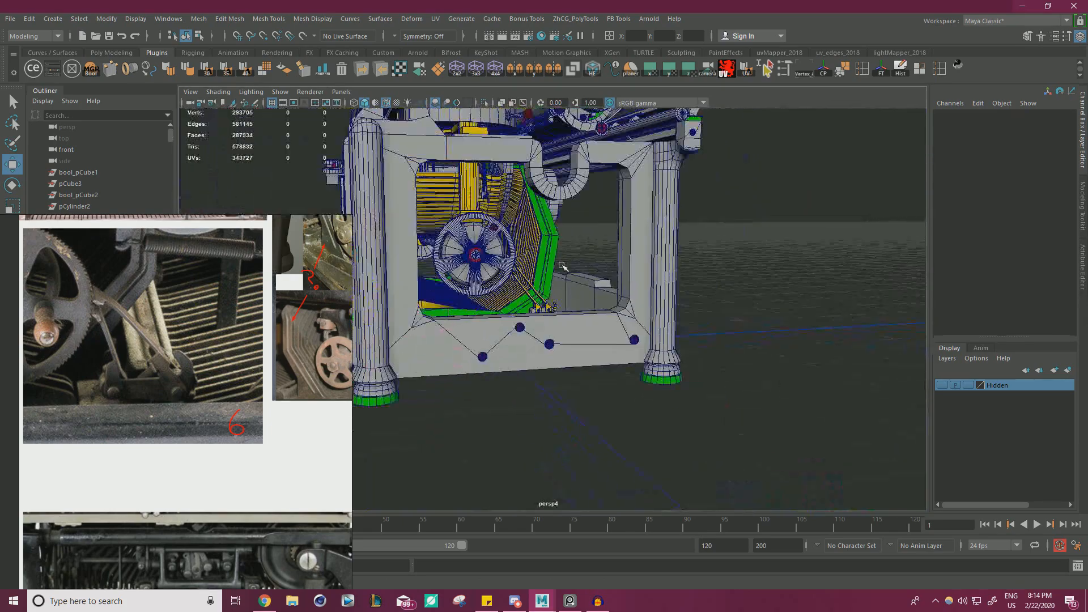
Switch to the reference board and examine photo 7 of the wheel and knob assembly.
right_click_drag(209, 288, 467, 273)
middle_click_drag(491, 302, 369, 322)
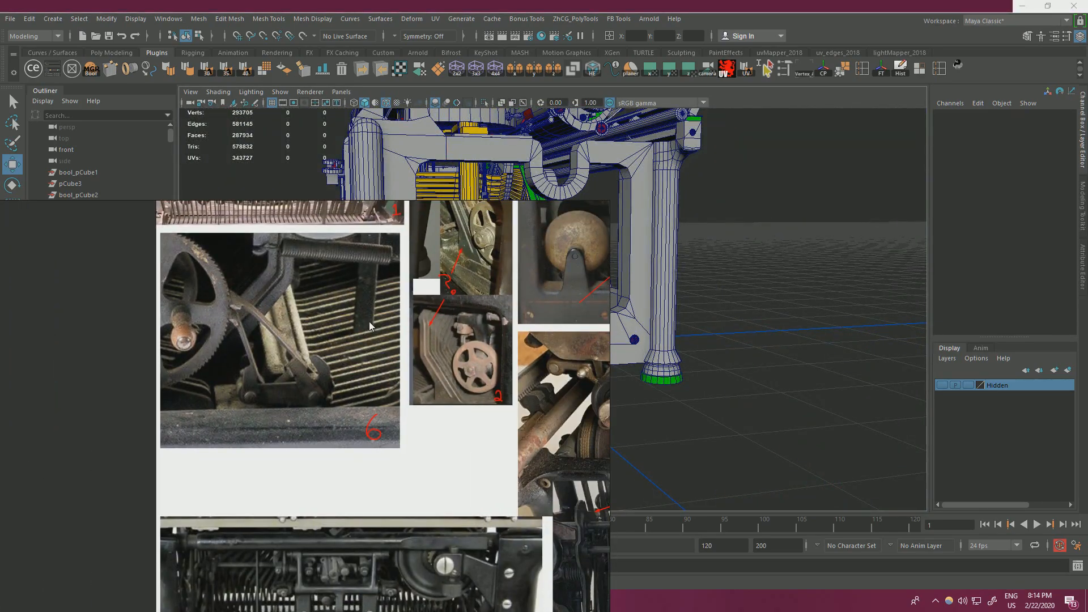
scroll(369, 321, "down", 5)
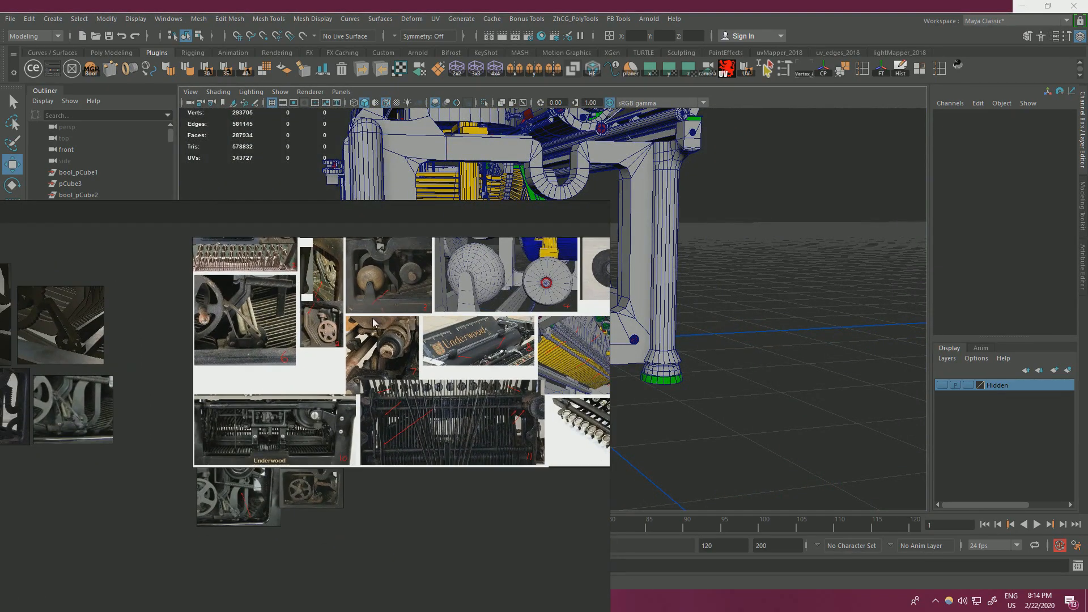
middle_click_drag(348, 318, 260, 313)
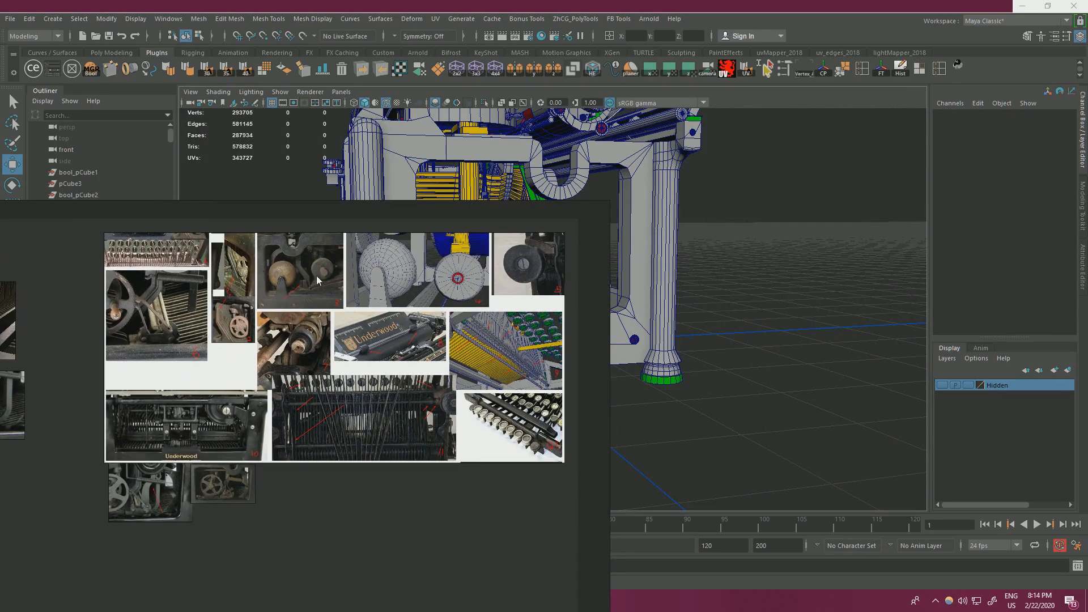
scroll(267, 335, "up", 2)
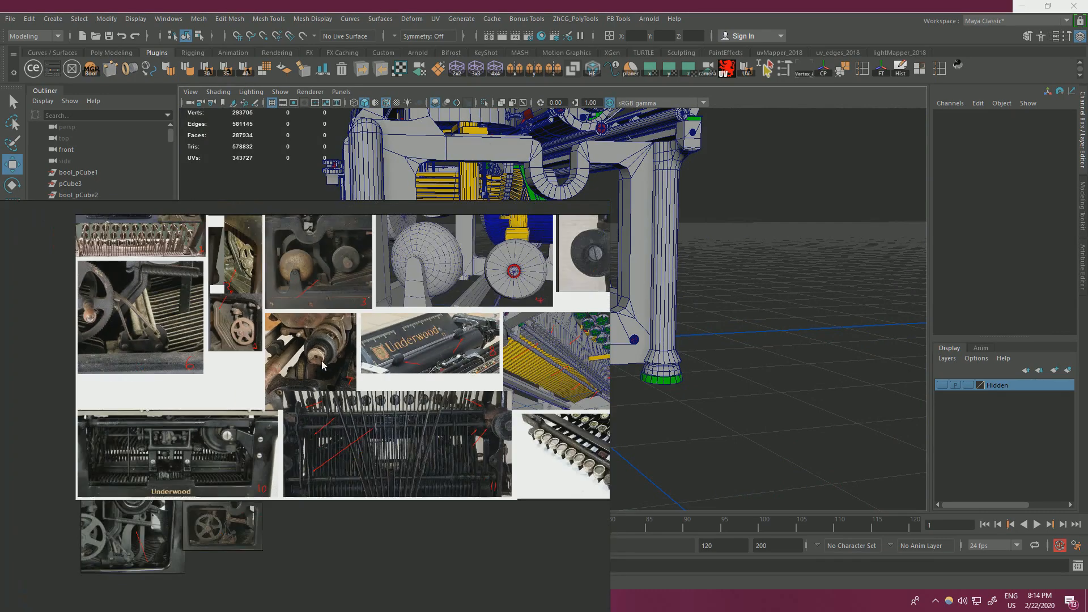
scroll(324, 344, "up", 10)
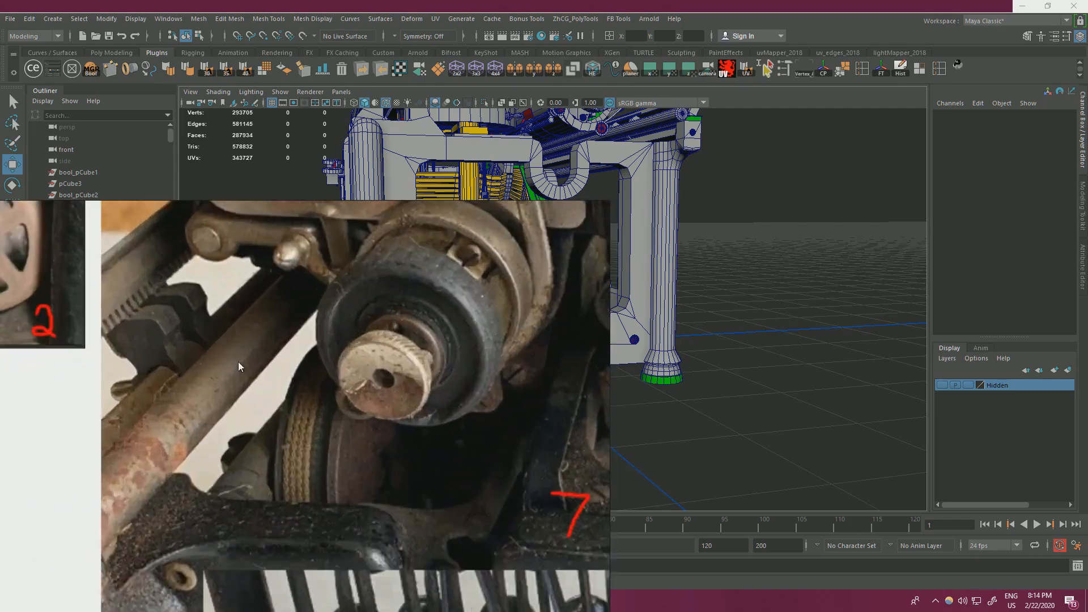
right_click_drag(296, 335, 0, 283)
Select the large flat disc behind the frame, beside the sphere and the U-shaped bracket.
left_click_drag(517, 292, 805, 283, "alt")
scroll(540, 258, "up", 6)
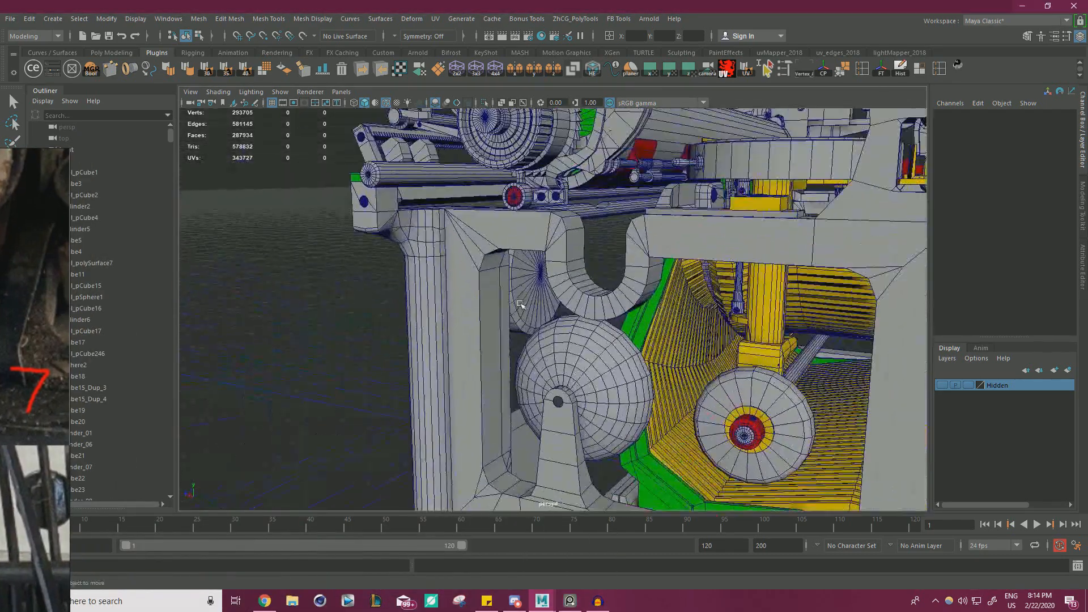
left_click(537, 295)
key("f")
left_click_drag(536, 295, 340, 368, "alt")
scroll(529, 355, "down", 4)
Examine the wheel in reference photo 7 and keep that photo beside the model for comparison.
right_click_drag(1, 391, 371, 345)
middle_click_drag(391, 320, 482, 397)
scroll(482, 398, "down", 3)
middle_click_drag(467, 353, 458, 286)
right_click_drag(444, 252, 85, 485)
Isolate the selected disc so that only it is shown in the viewport.
left_click_drag(634, 311, 558, 304, "alt")
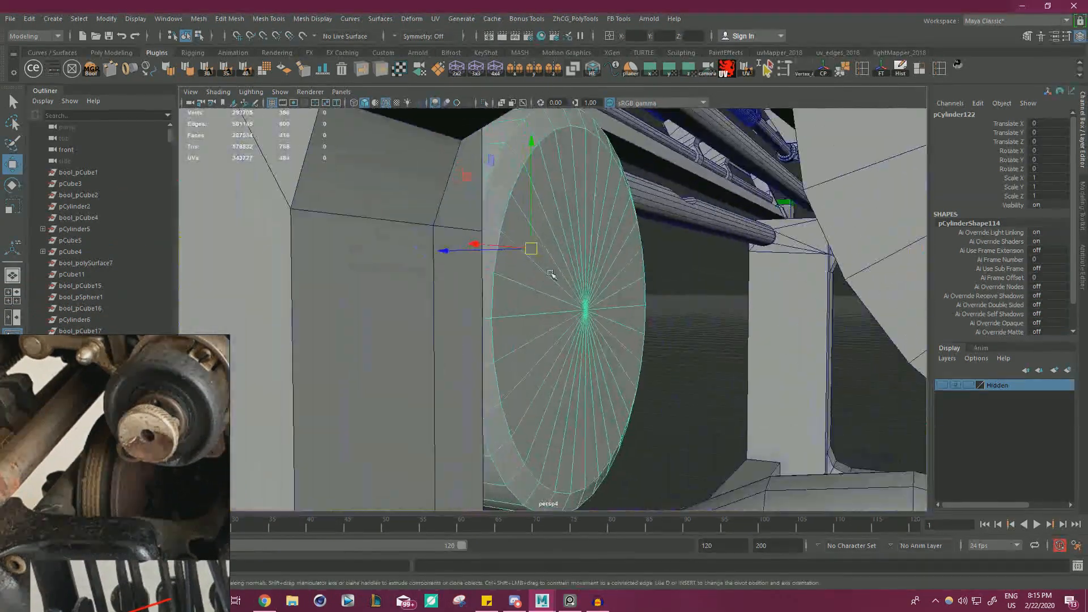
left_click(484, 102)
key("f")
left_click_drag(584, 266, 567, 250, "alt")
right_click_drag(567, 250, 479, 243, "alt")
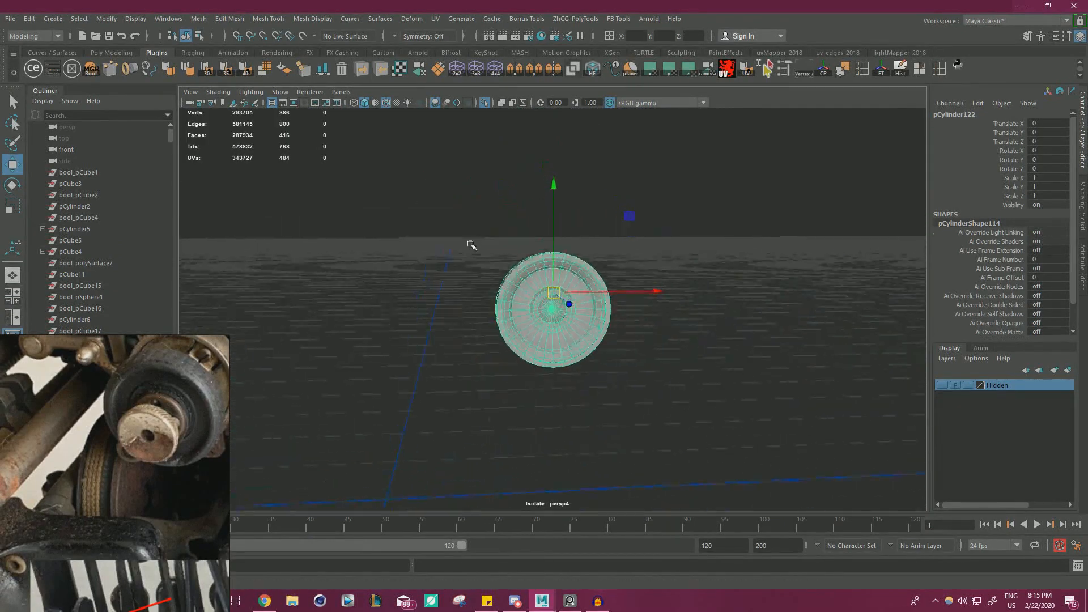
left_click_drag(478, 243, 538, 281, "alt")
key("f")
right_click_drag(539, 281, 589, 306, "alt")
Compare the disc's outer rim with the textured band around the wheel in the reference photo.
right_click_drag(72, 471, 75, 540, "alt")
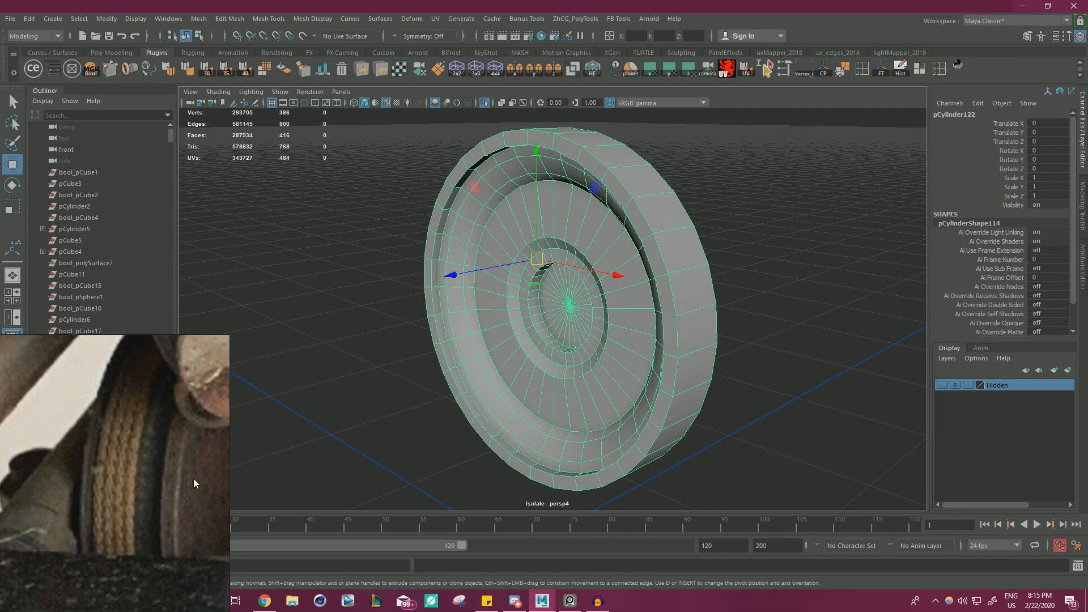
left_click_drag(631, 358, 527, 397, "alt")
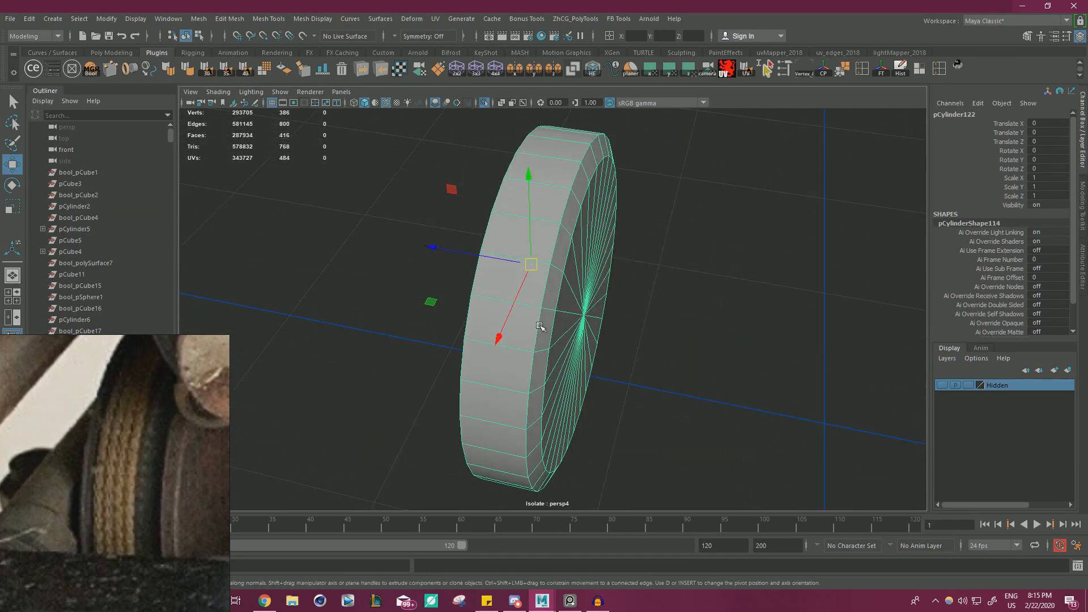
right_click_drag(551, 383, 499, 396, "alt")
middle_click_drag(152, 475, 33, 470)
scroll(140, 513, "up", 4)
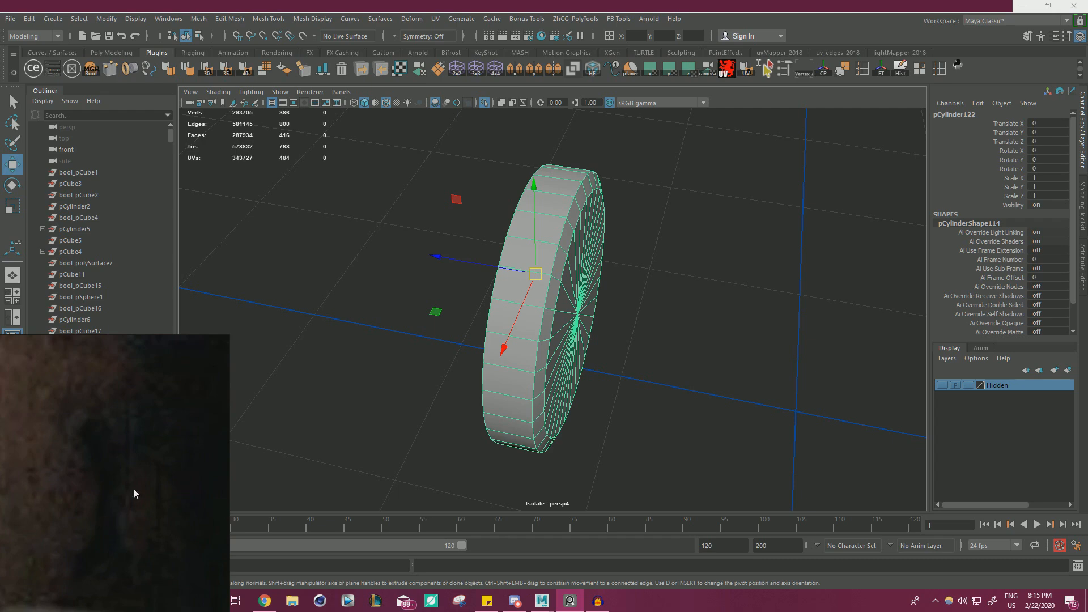
scroll(108, 496, "down", 5)
middle_click_drag(136, 482, 214, 450)
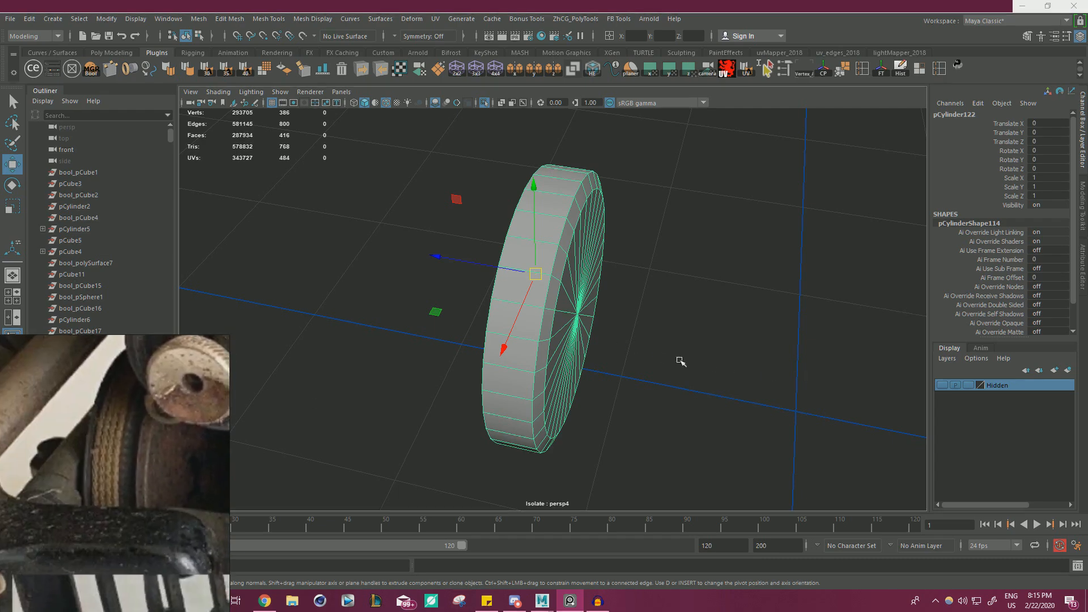
Inset the full ring of faces around the disc's outer rim by extruding them with an offset of 0.15.
left_click_drag(468, 338, 477, 216, "alt")
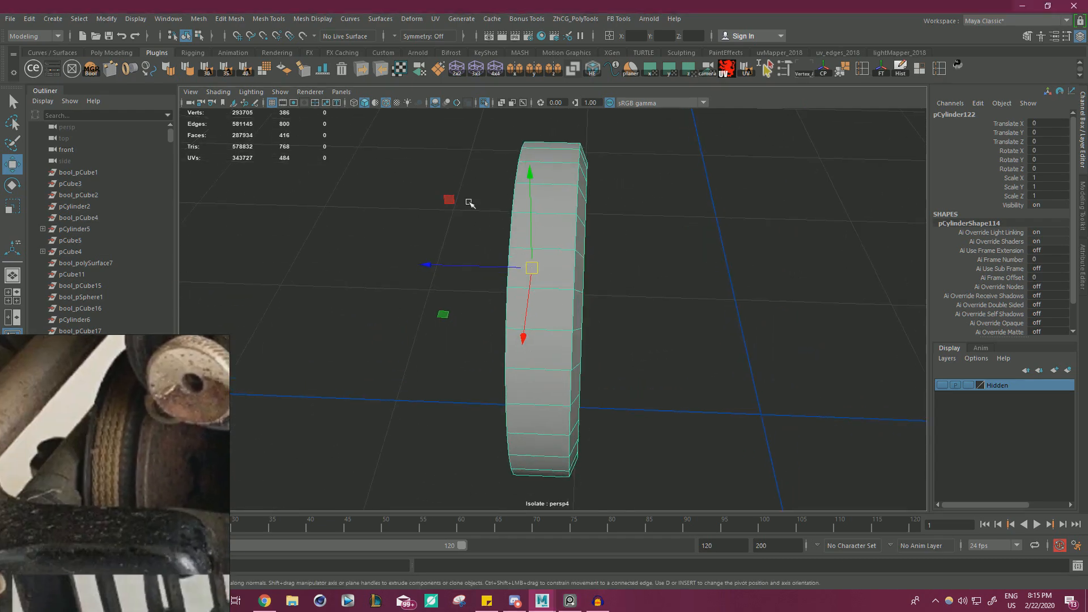
right_click_drag(553, 239, 554, 241)
double_click(561, 253)
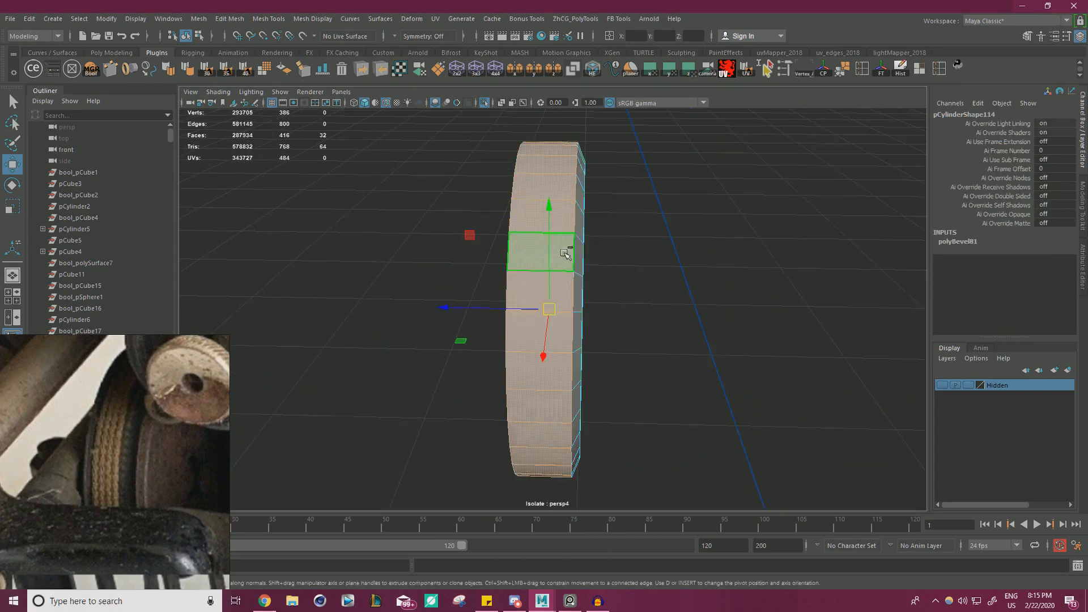
left_click_drag(589, 231, 594, 302, "alt")
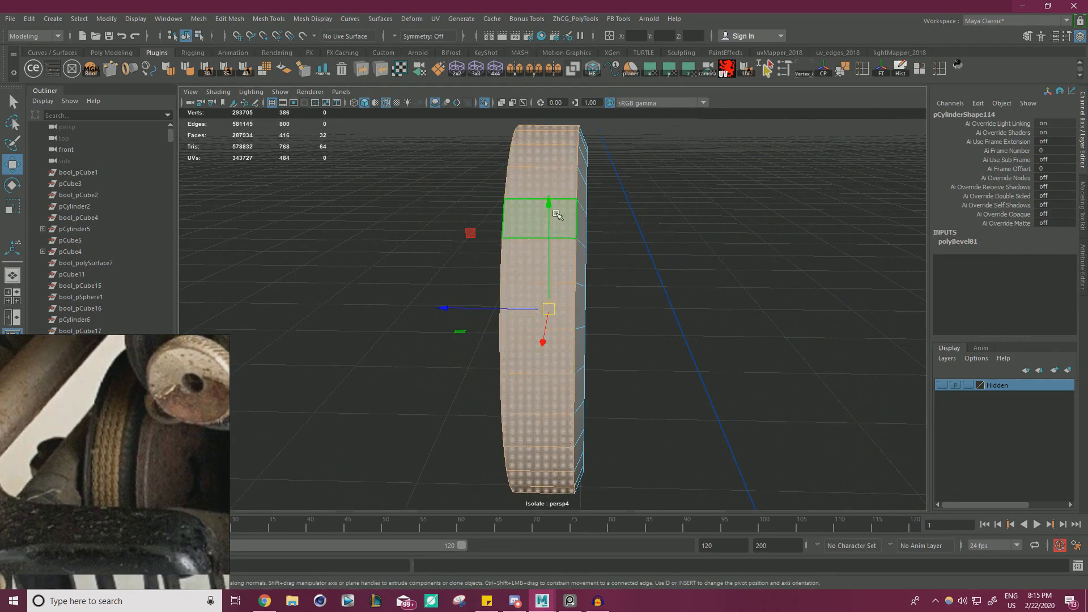
left_click_drag(554, 200, 619, 269, "alt")
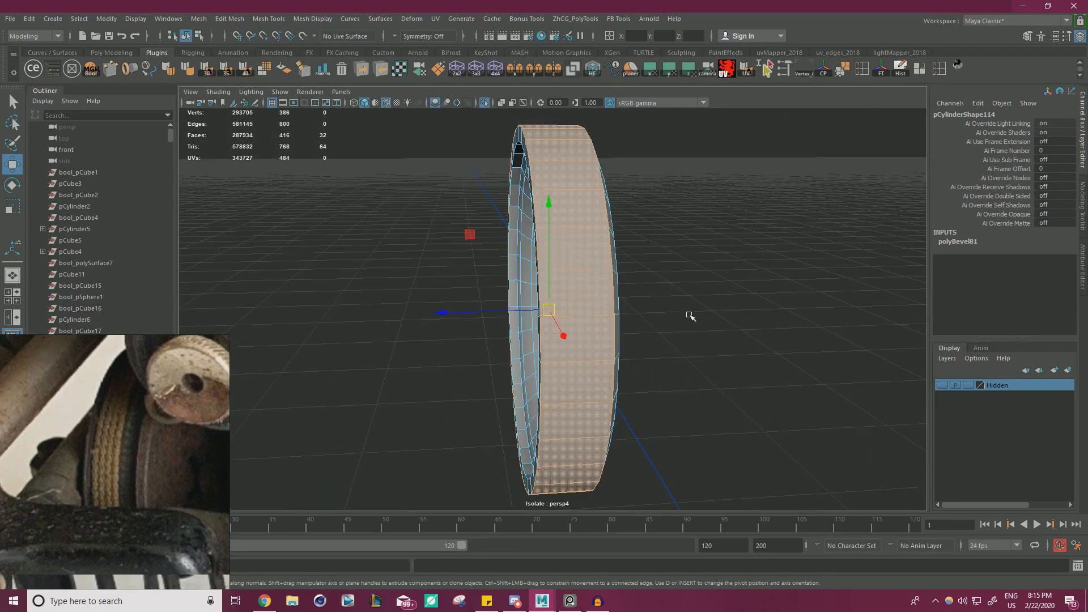
key("ctrl+e")
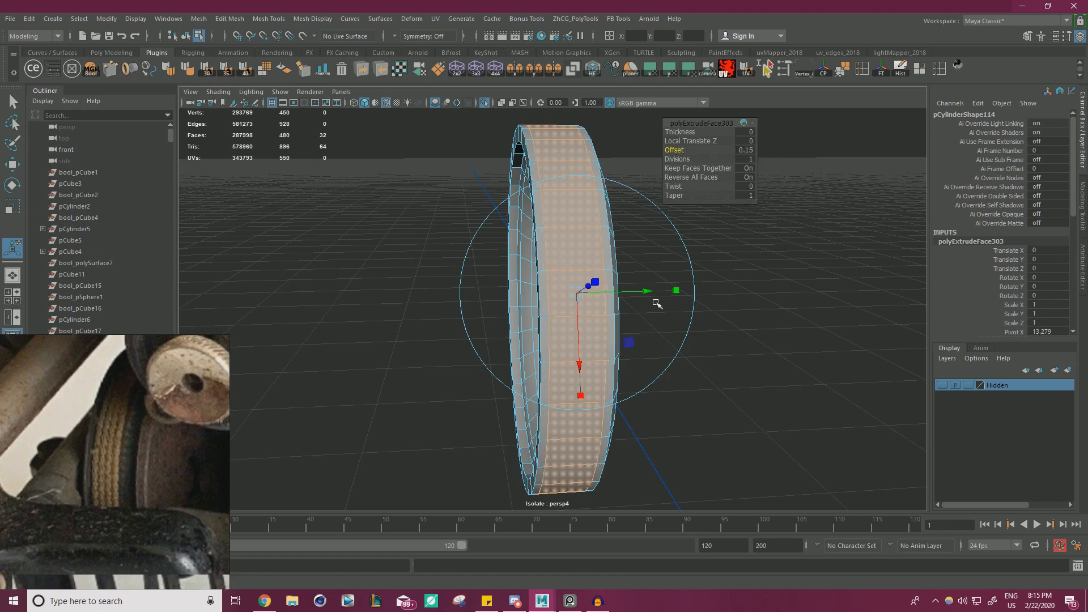
key("w")
Extrude the inset rim faces inward with a thickness of -0.1 to form a recessed groove.
key("ctrl+e")
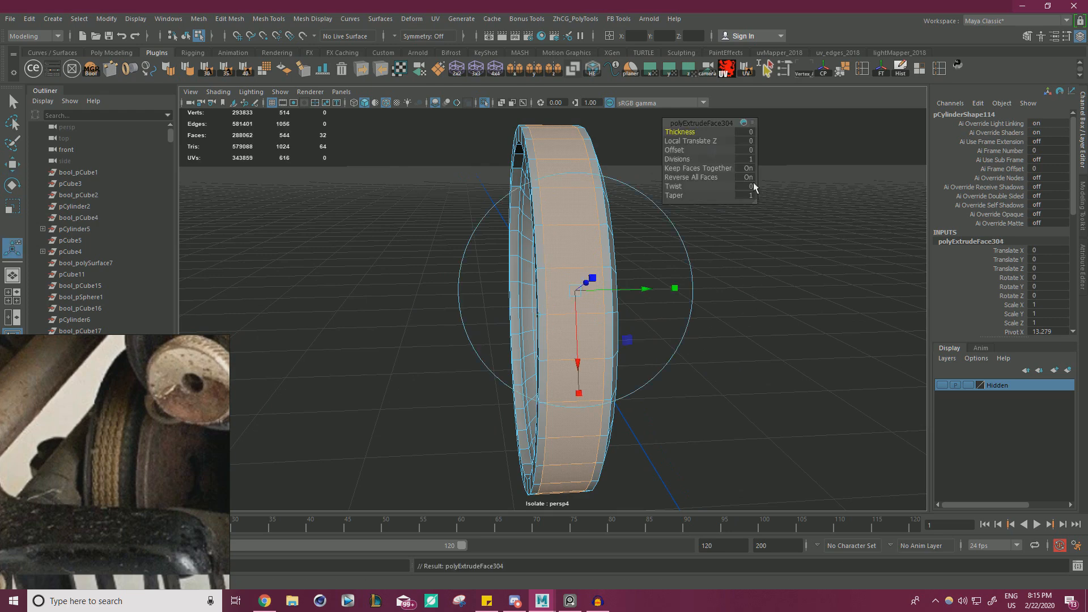
left_click_drag(684, 133, 683, 131)
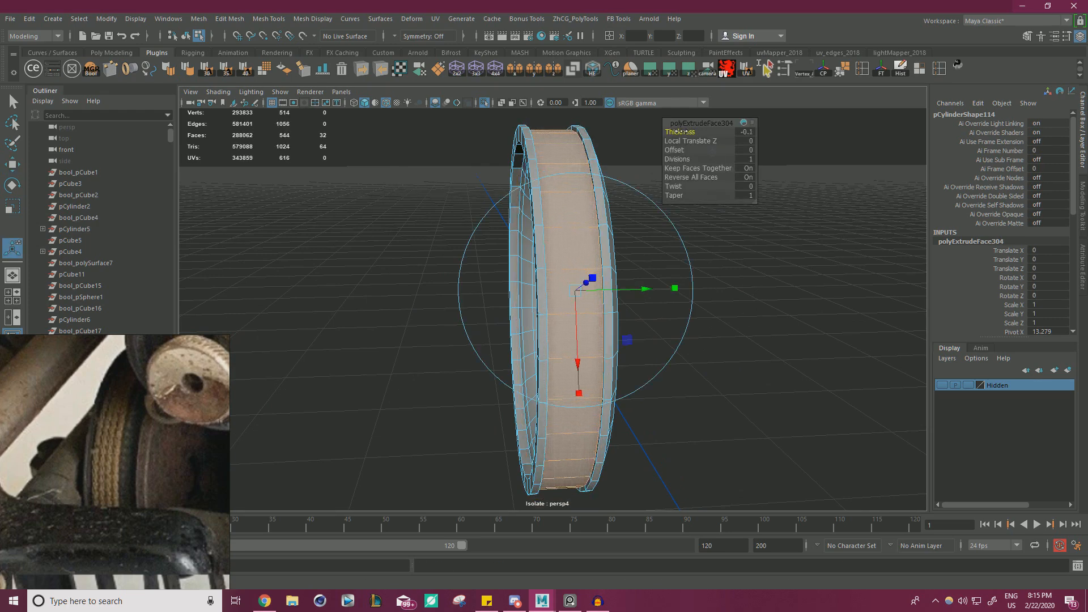
left_click_drag(431, 227, 548, 163, "alt")
right_click_drag(453, 222, 493, 224, "alt")
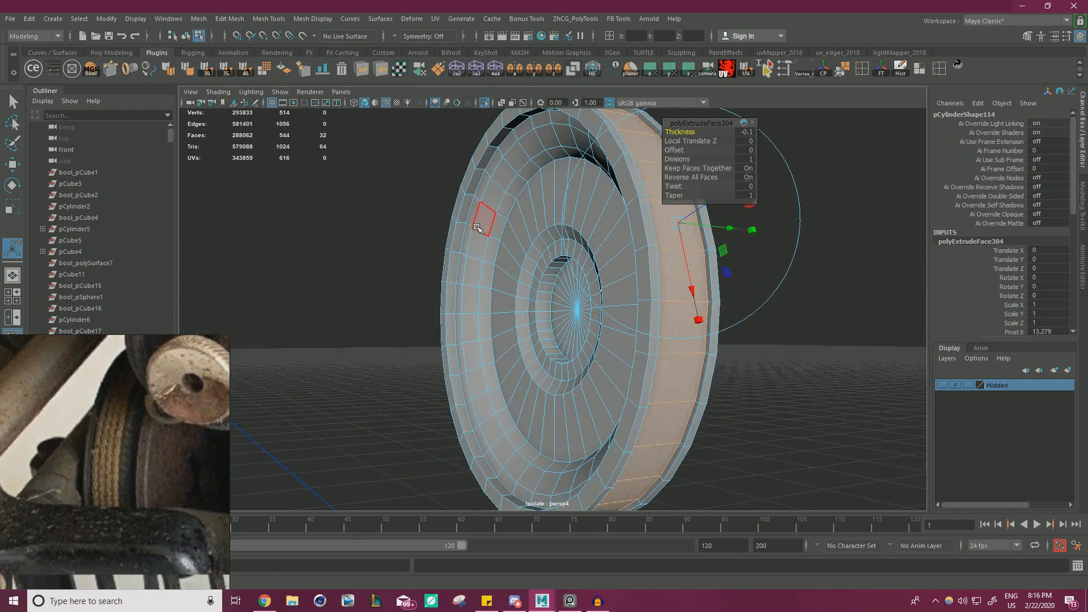
left_click_drag(480, 184, 493, 212, "alt")
right_click_drag(493, 212, 541, 209, "alt")
left_click_drag(542, 210, 570, 252, "alt")
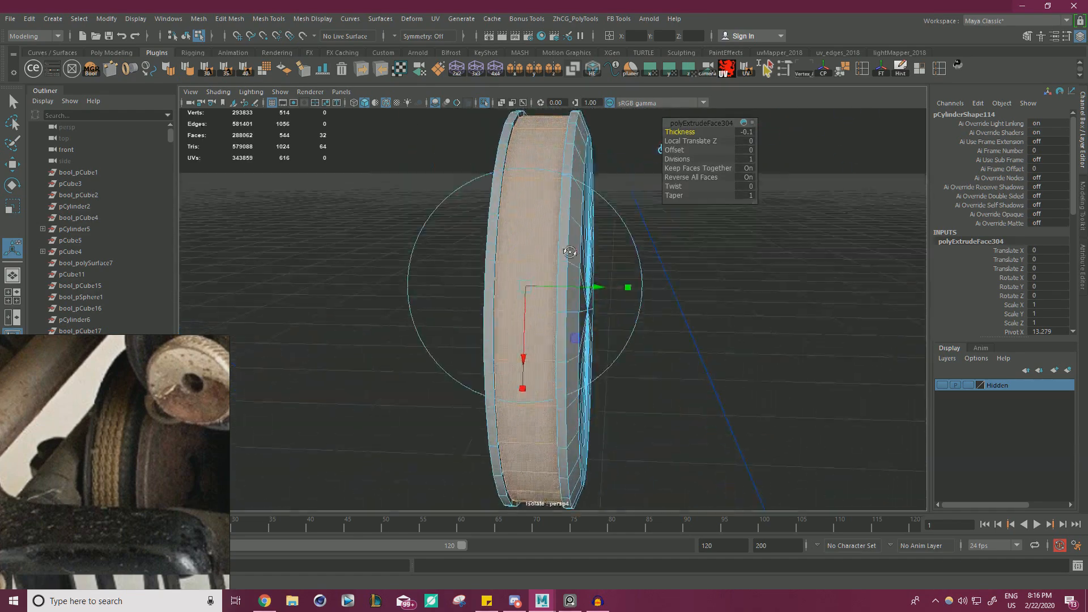
left_click_drag(644, 280, 655, 260, "alt")
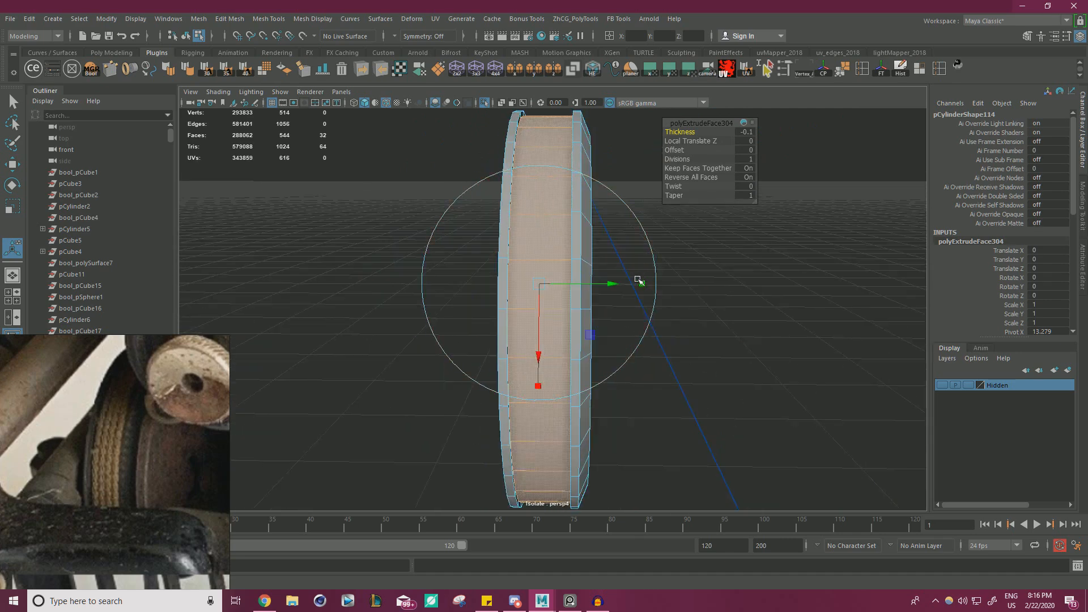
key("r")
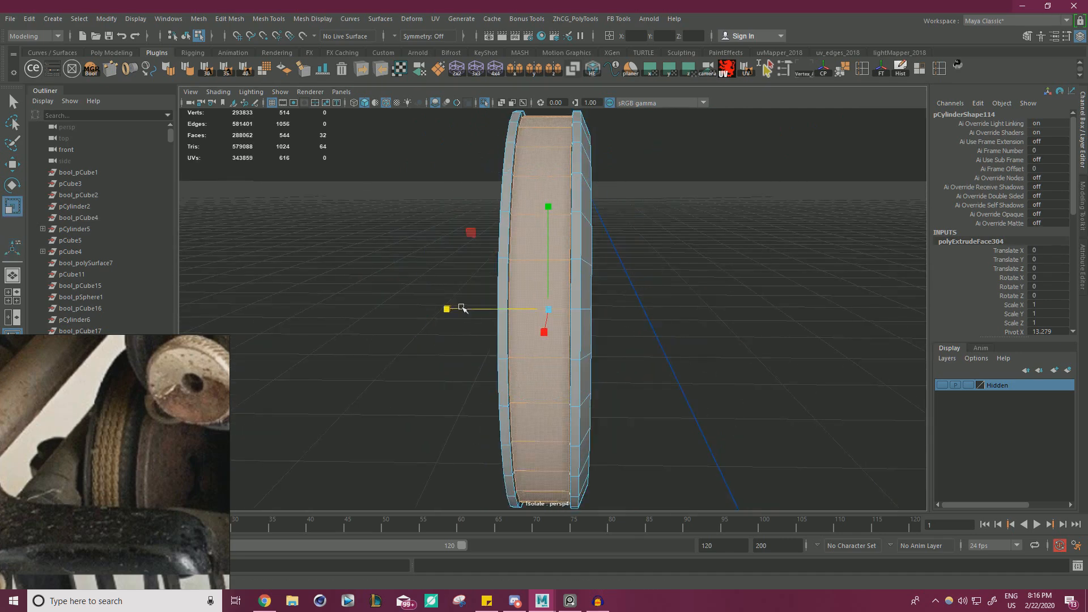
key("w")
Reselect the full ring of faces along the floor of the disc's rim groove.
left_click_drag(689, 226, 678, 215, "alt")
right_click_drag(678, 215, 753, 198)
left_click(660, 238)
mouse_move(661, 238)
left_mouse_down("alt")
mouse_move(712, 238)
mouse_move(699, 231)
mouse_move(714, 187)
mouse_move(558, 229)
mouse_move(656, 243)
mouse_move(644, 234)
left_mouse_up("alt")
left_click(638, 227)
right_click_drag(631, 210, 628, 243)
left_click(643, 208)
double_click(640, 283, "shift")
key("f")
left_click_drag(544, 291, 675, 256, "alt")
left_click_drag(760, 275, 658, 343, "alt")
scroll(670, 343, "up", 3)
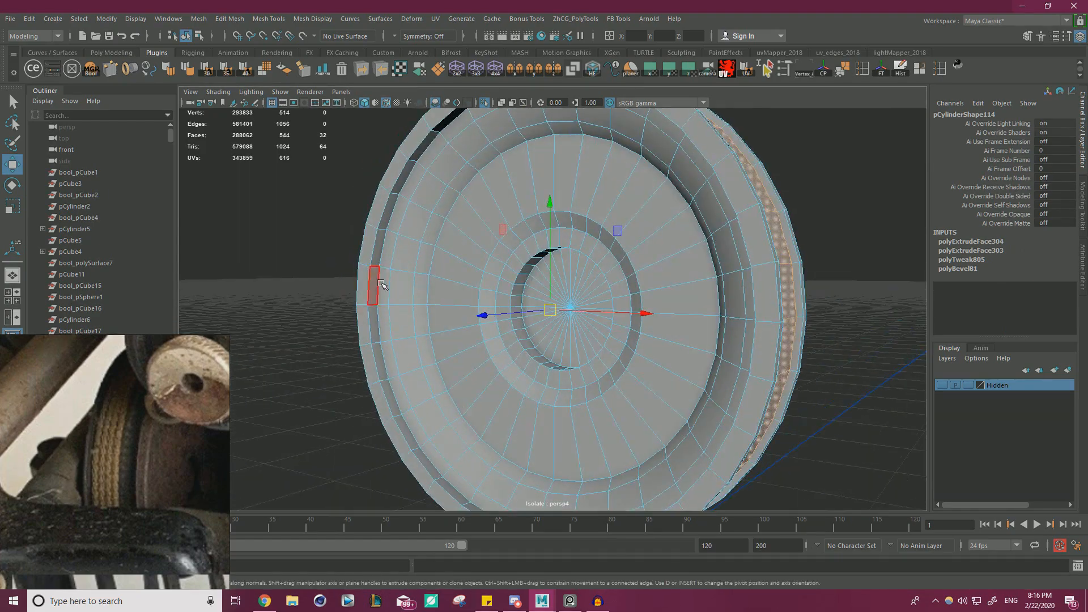
Add the remaining face rings of the disc's front rim lip to the selection.
left_click_drag(493, 254, 699, 268, "alt")
left_click_drag(740, 300, 380, 295, "alt")
scroll(779, 343, "up", 3)
double_click(756, 364, "shift")
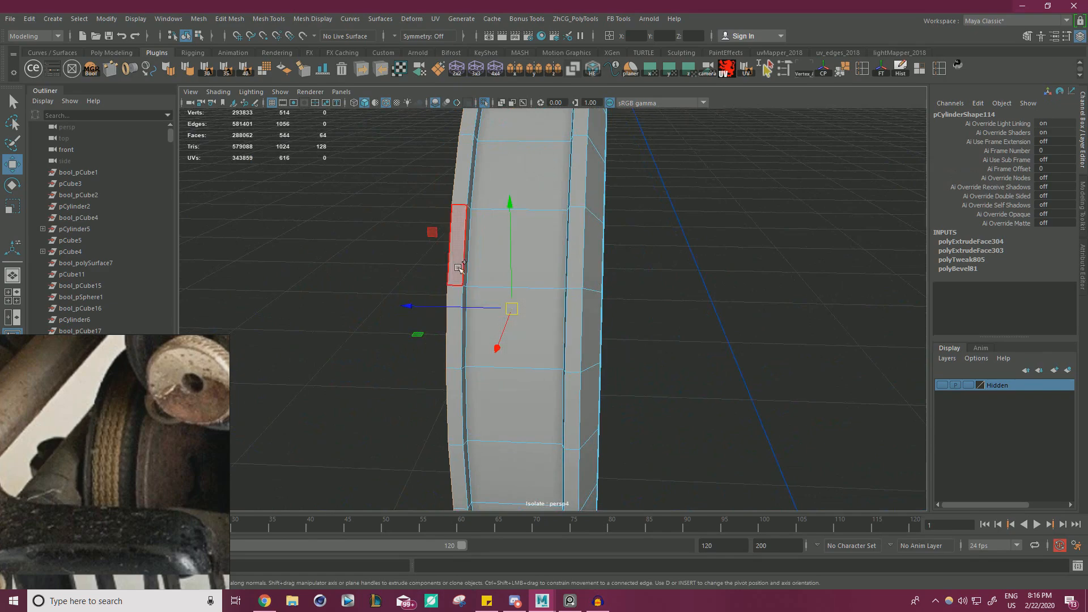
double_click(453, 331, "shift")
left_click_drag(454, 332, 440, 288, "alt")
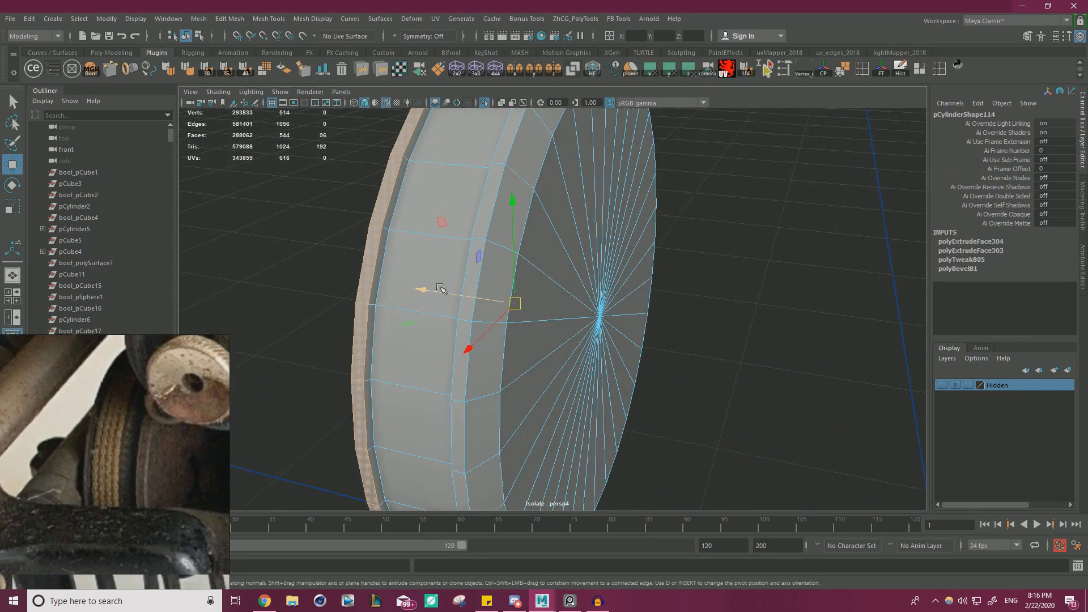
double_click(386, 244, "shift")
key("f")
left_click_drag(401, 253, 476, 245, "alt")
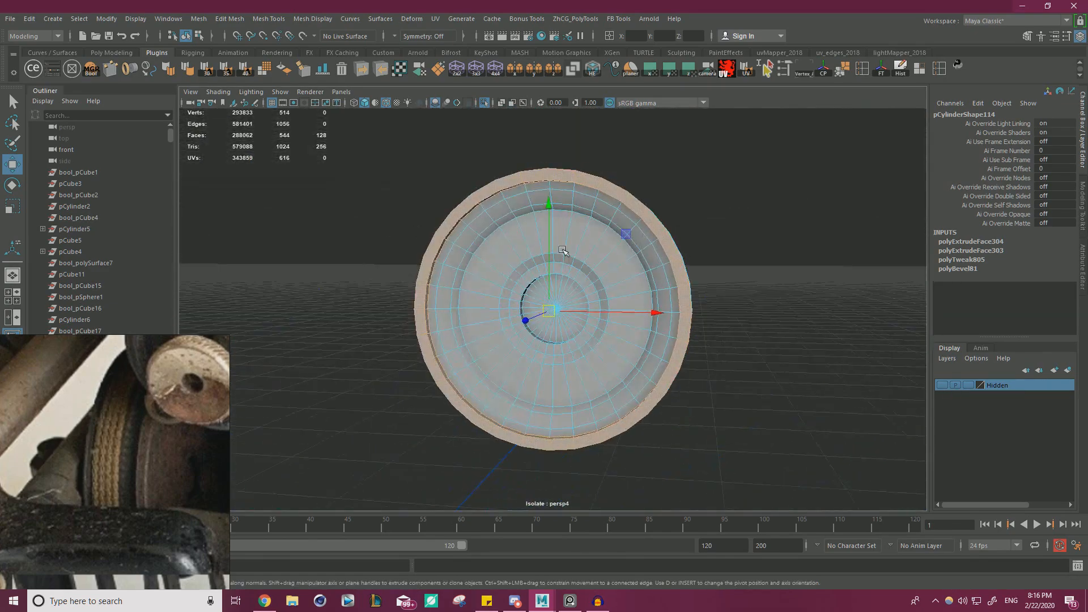
Extract the selected front lip faces into a separate ring object and isolate that ring.
right_click(755, 227, "shift")
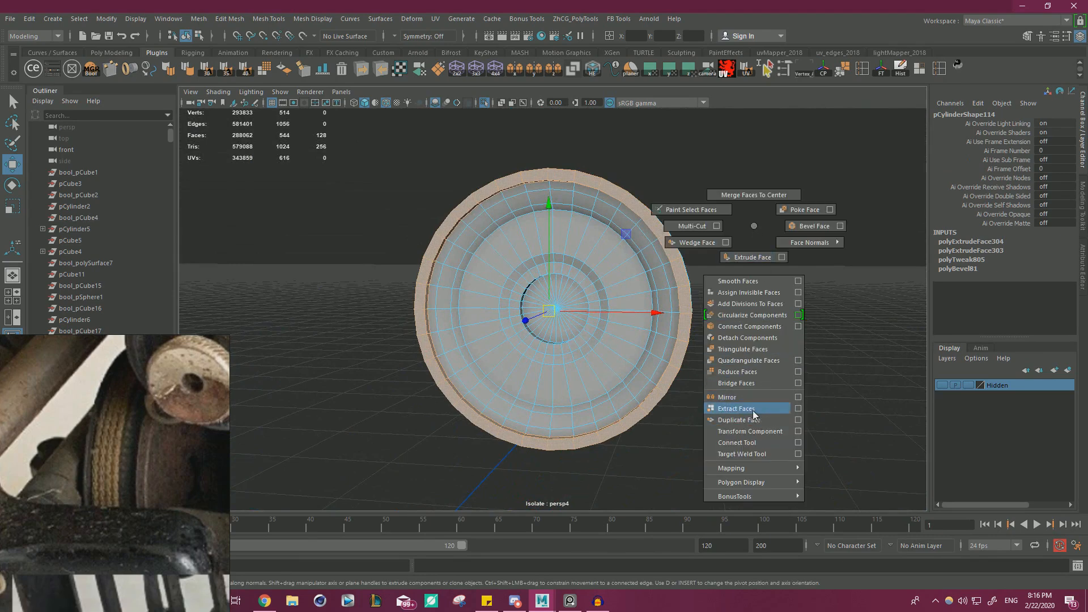
right_click_drag(753, 410, 753, 410, "shift")
key("w")
right_click_drag(642, 243, 697, 224)
left_click(698, 226)
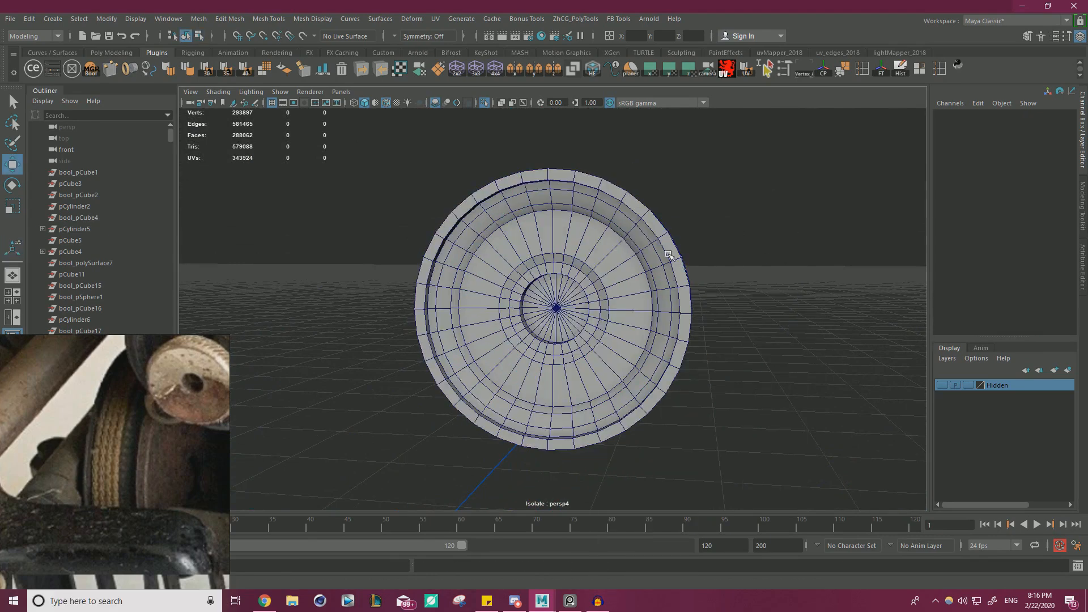
left_click(645, 234)
double_click(485, 103)
Try deleting one ring of faces from the extracted lip, and undo the deletion.
left_click_drag(567, 174, 365, 209, "alt")
right_click_drag(366, 210, 571, 233, "alt")
left_click_drag(573, 233, 432, 231, "alt")
right_click_drag(432, 231, 432, 190)
left_click_drag(556, 204, 687, 220, "alt")
right_click(687, 220)
right_click_drag(688, 220, 687, 250)
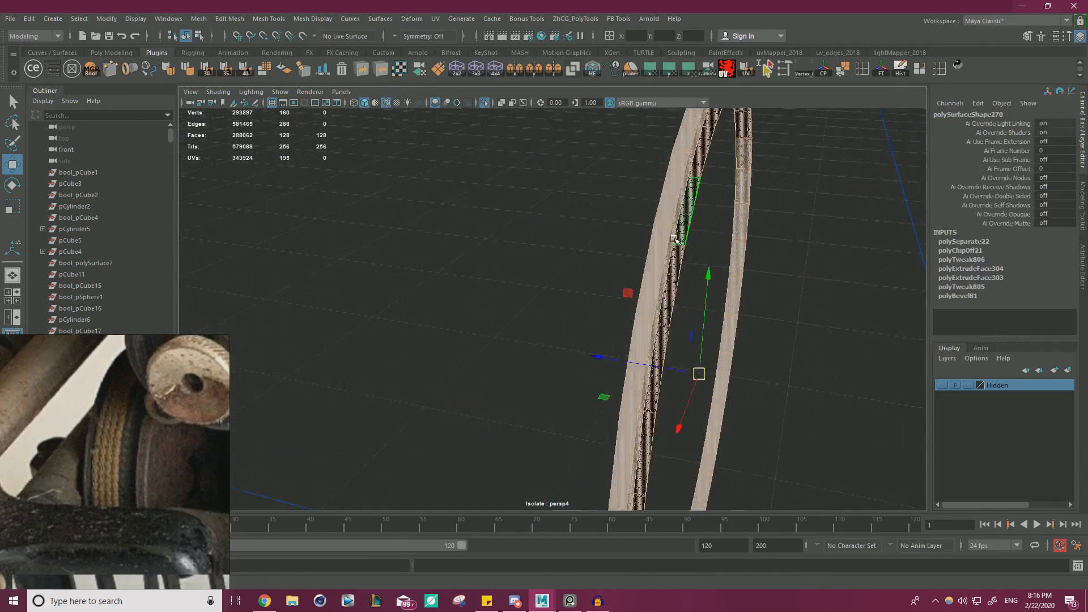
left_click_drag(688, 239, 566, 248, "alt")
left_click(560, 241)
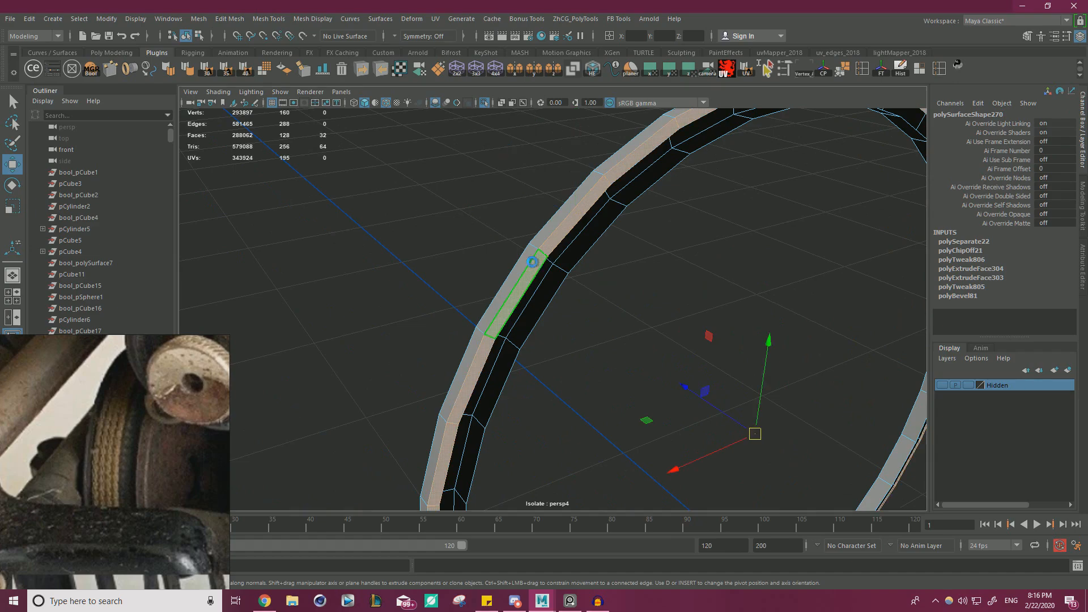
key("Delete")
key("F8")
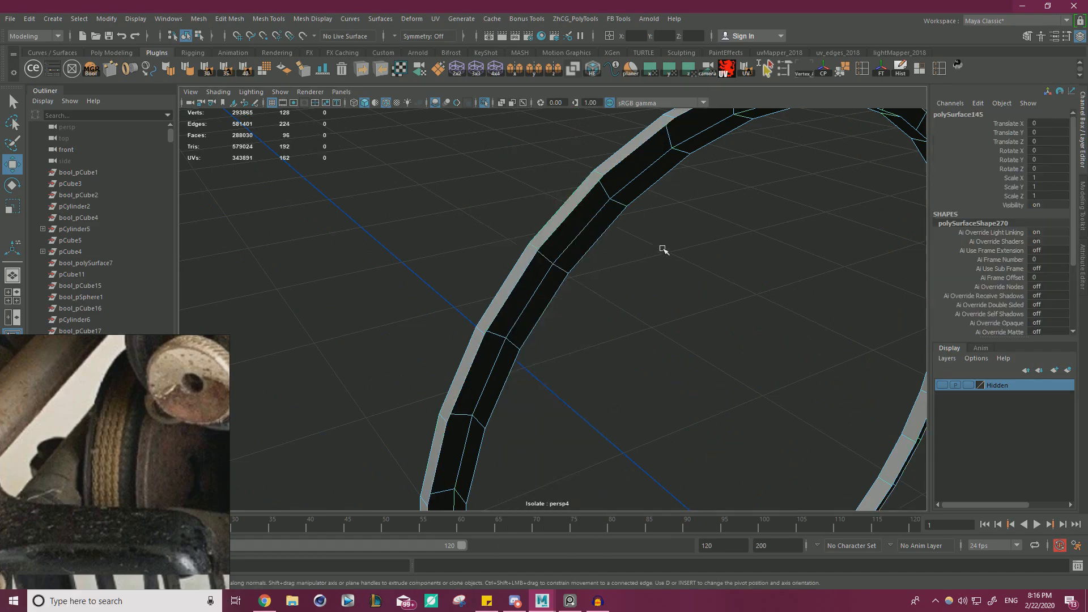
left_click(487, 104)
left_click_drag(510, 187, 598, 197, "alt")
key("ctrl+z")
key("ctrl+z")
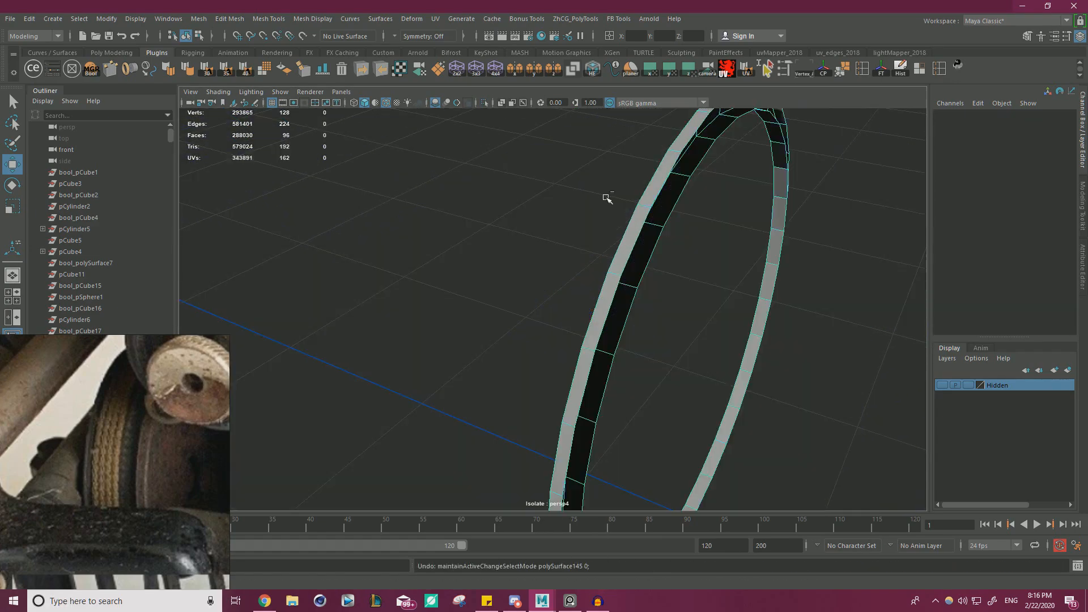
key("ctrl+z")
Select both open border edge loops of the extracted rim ring.
right_click_drag(672, 233, 682, 182)
double_click(679, 210)
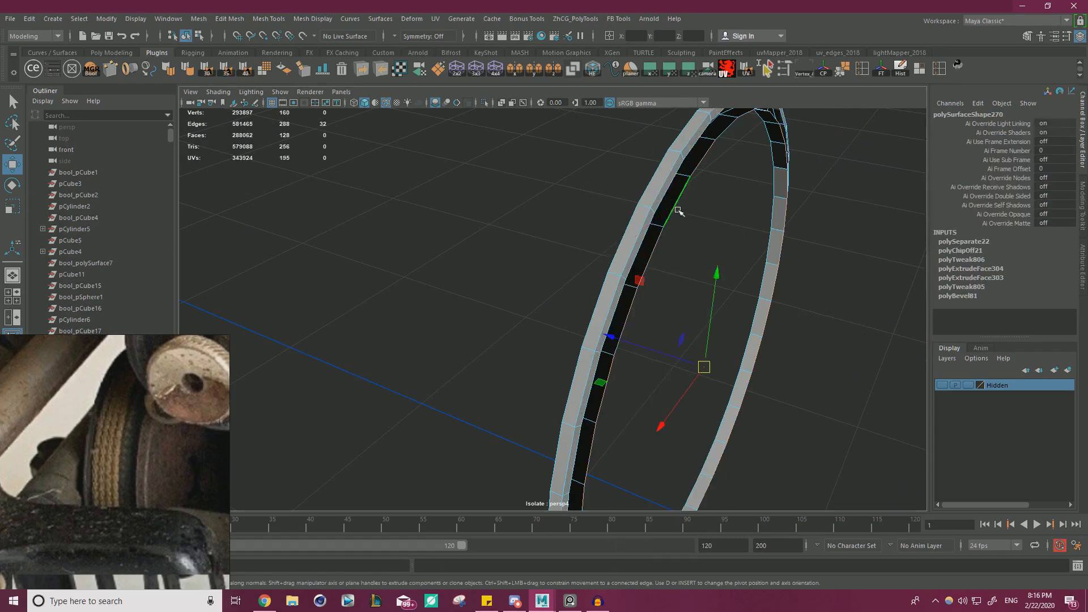
double_click(484, 104)
left_click_drag(617, 184, 672, 193, "alt")
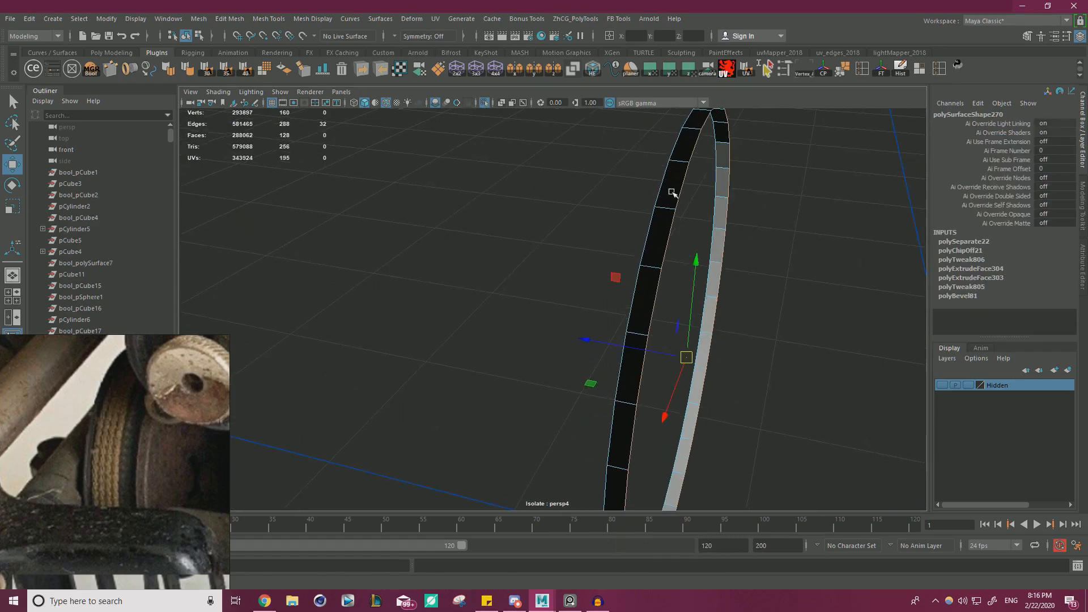
left_click(485, 103)
left_click_drag(525, 139, 681, 200, "alt")
right_click_drag(657, 236, 716, 218)
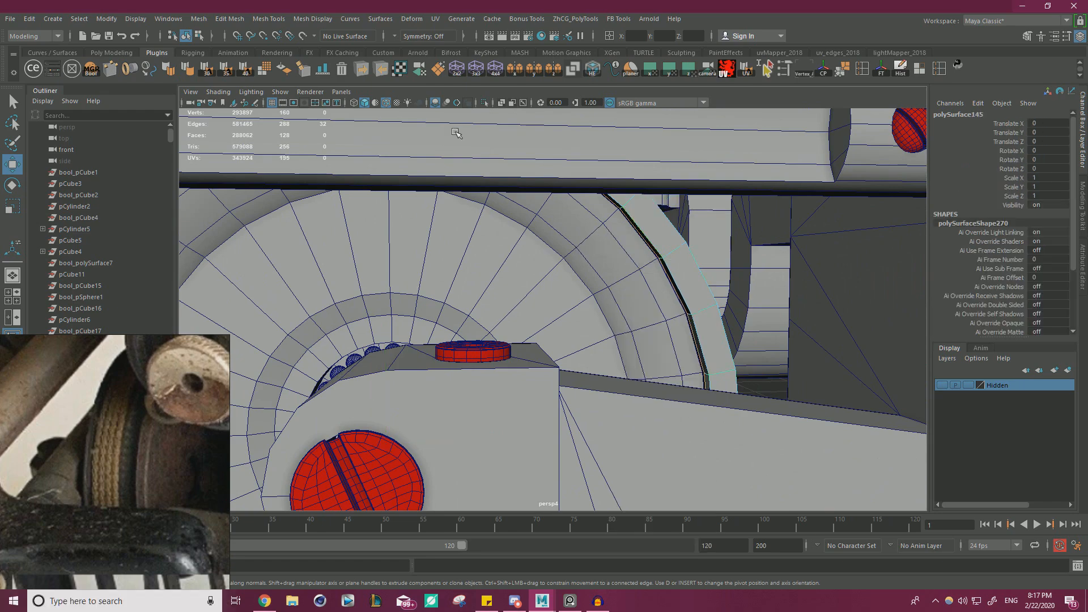
left_click(484, 103)
key("f")
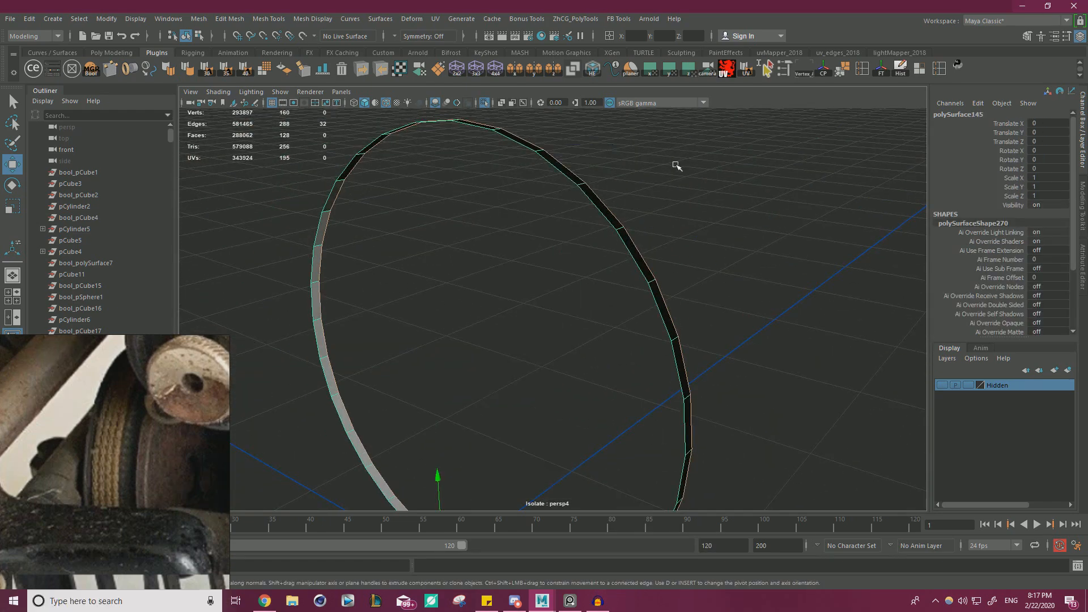
left_click(484, 104)
left_click(484, 103)
left_click_drag(493, 160, 380, 176, "alt")
mouse_move(474, 179)
right_mouse_down("alt")
mouse_move(496, 180)
mouse_move(470, 178)
mouse_move(474, 191)
right_mouse_up("alt")
Bridge the two open edge loops to close the open side of the rim ring.
right_click(605, 199, "shift")
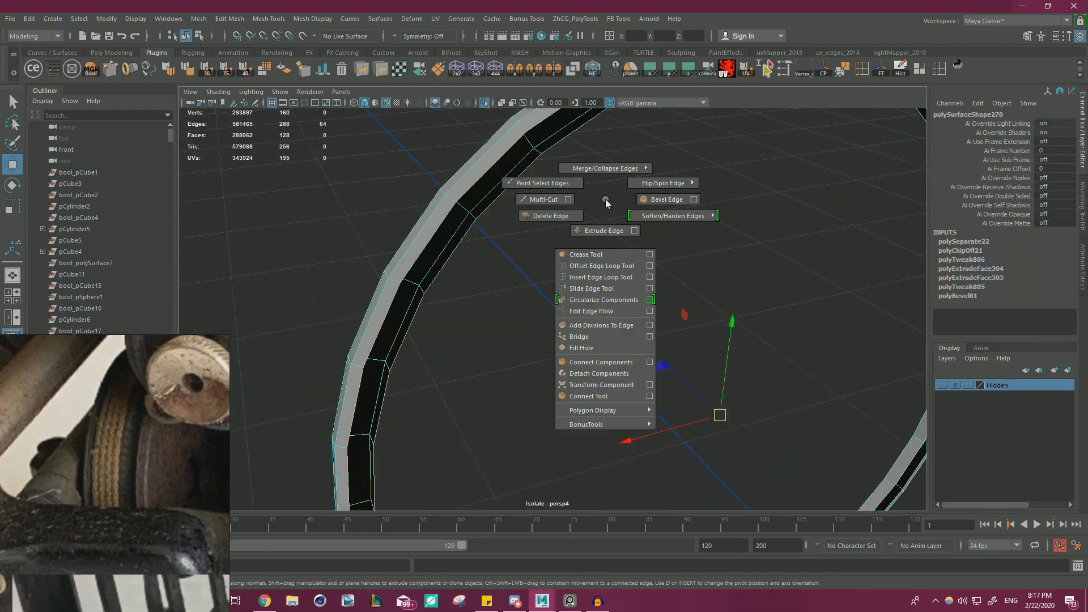
left_click(610, 333)
key("ctrl+z")
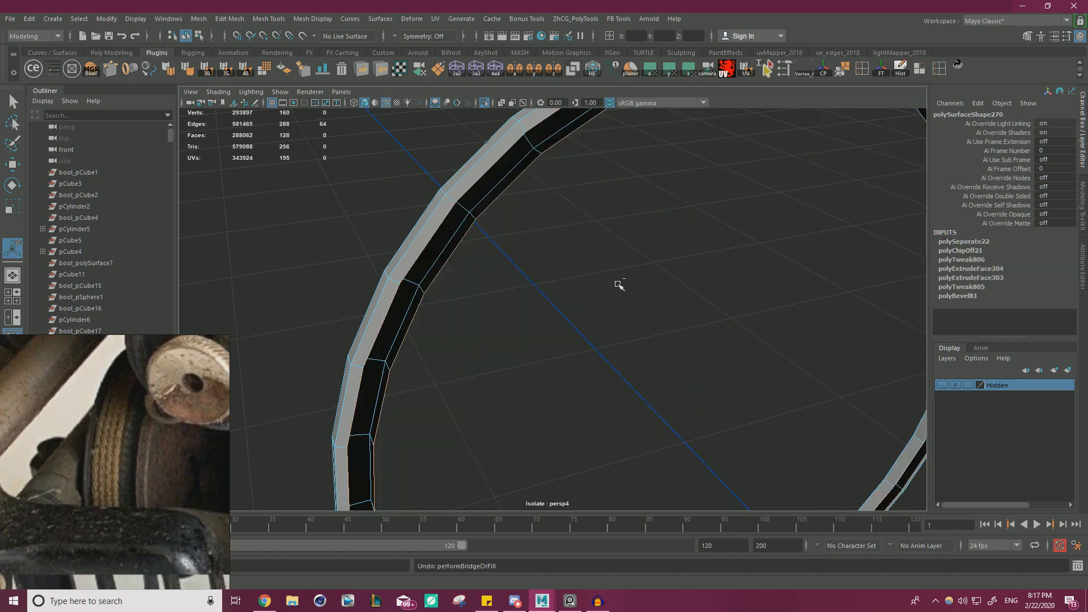
key("g")
double_click(447, 211)
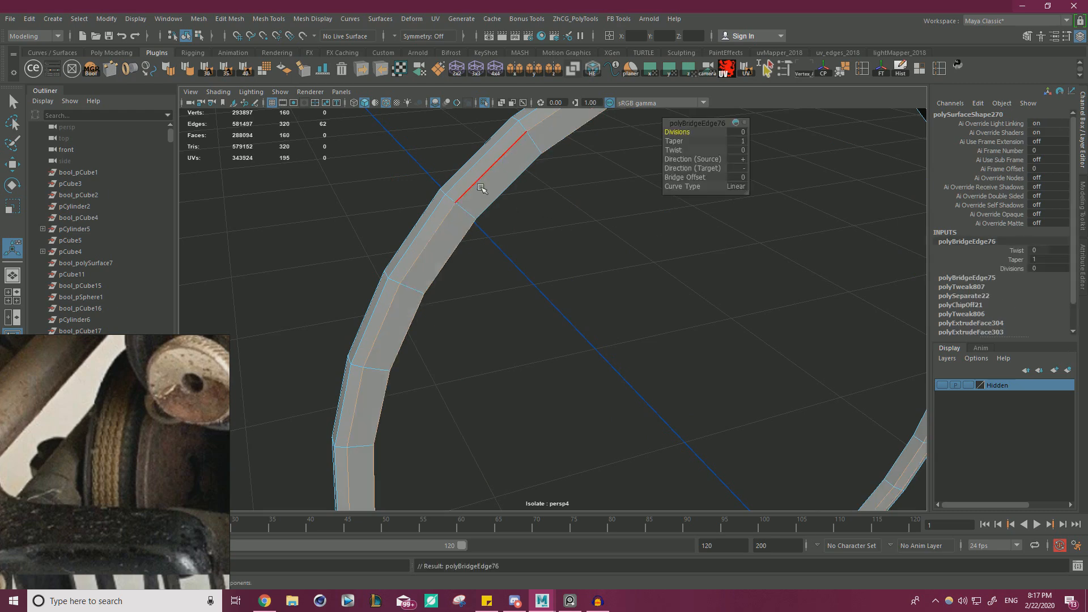
Delete the redundant edge loop around the bridged ring together with its vertices.
right_click_drag(481, 187, 479, 172)
double_click(478, 173)
left_click_drag(593, 204, 591, 219, "alt")
key("ctrl+Delete")
key("w")
right_click_drag(522, 202, 553, 170)
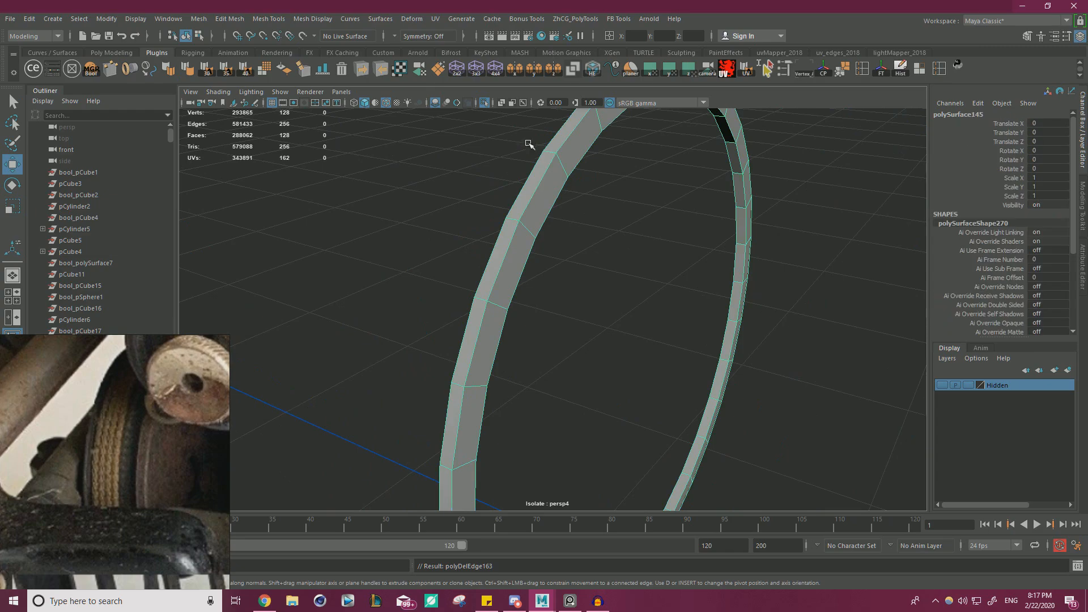
Bring back the full model, select the main disc body and isolate it.
left_click(485, 104)
left_click_drag(602, 196, 748, 192, "alt")
right_click_drag(748, 193, 633, 220, "alt")
left_click_drag(632, 220, 560, 195, "alt")
left_click(605, 260)
scroll(614, 282, "up", 3)
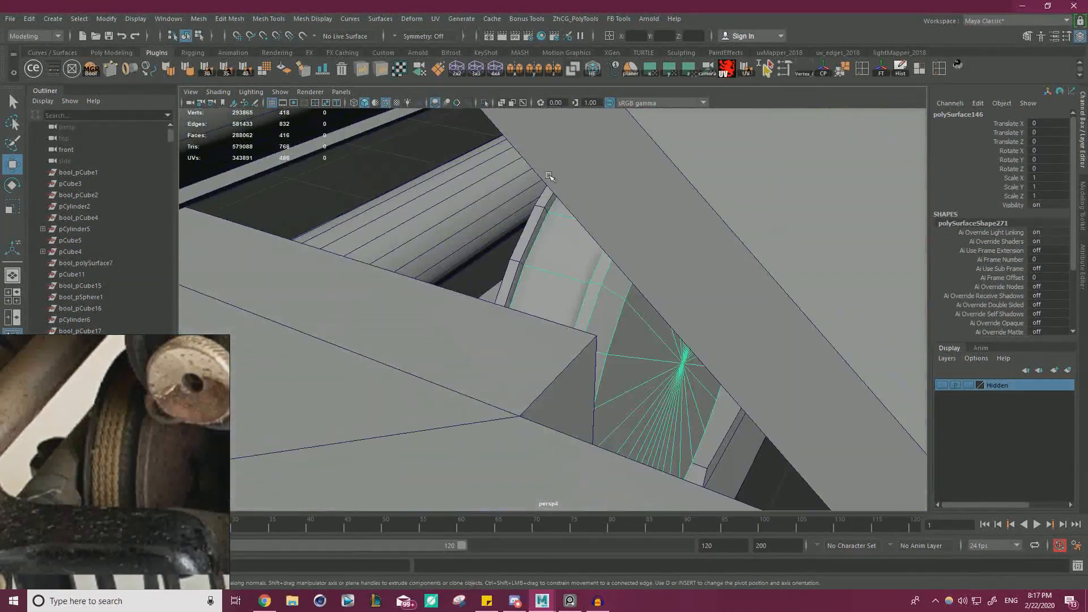
left_click(485, 103)
key("f")
Select the adjoining face rings that form the back rim lip of the disc body.
left_click_drag(754, 244, 682, 180, "alt")
right_click_drag(683, 179, 687, 209)
left_click(691, 212)
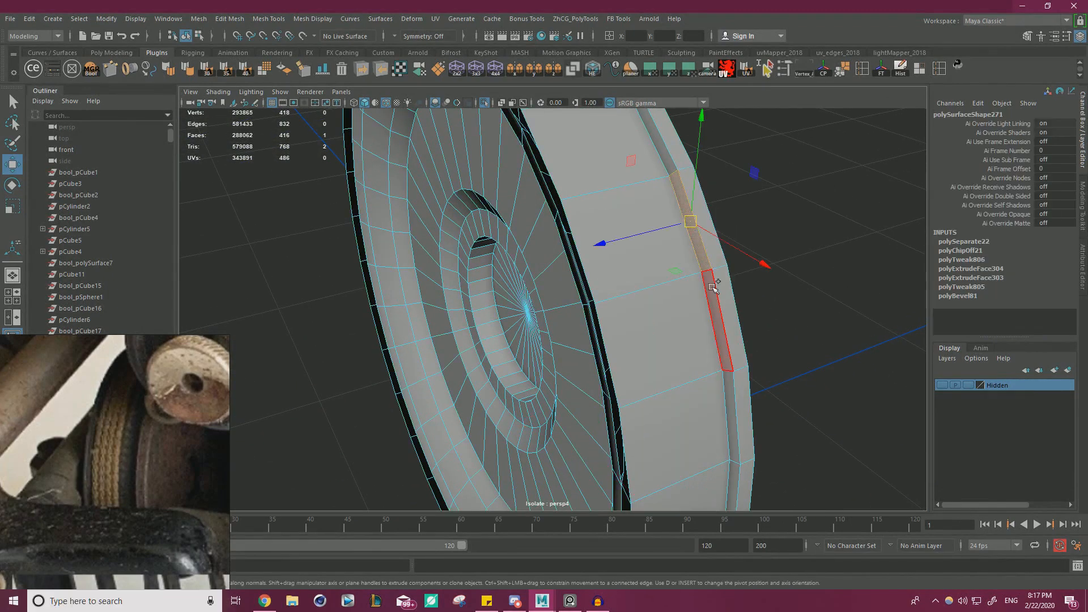
double_click(718, 299, "shift")
double_click(715, 246, "shift")
left_click_drag(715, 246, 635, 274, "alt")
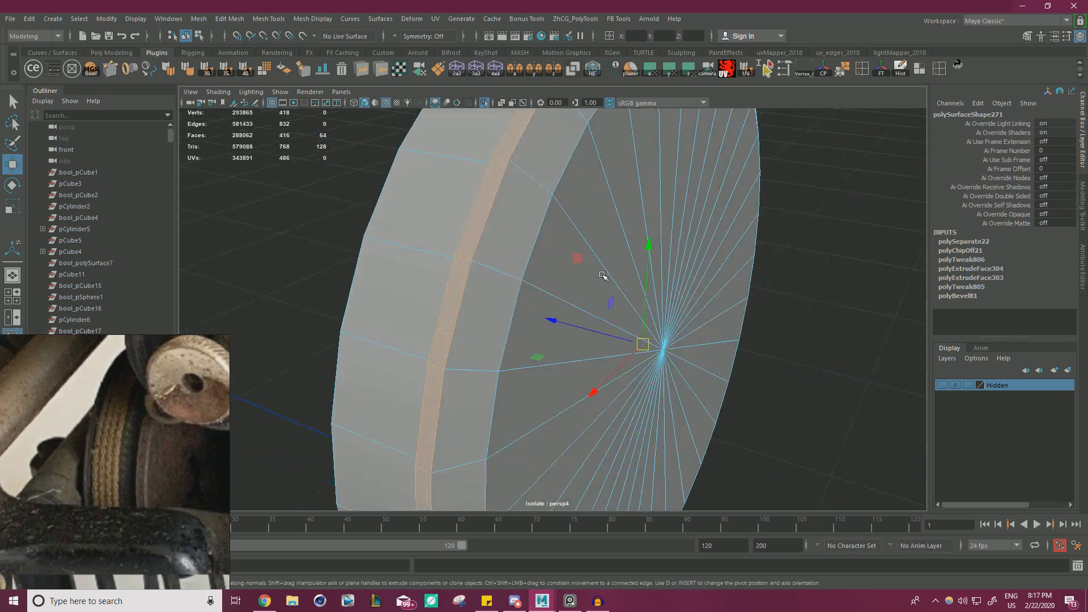
double_click(542, 178, "shift")
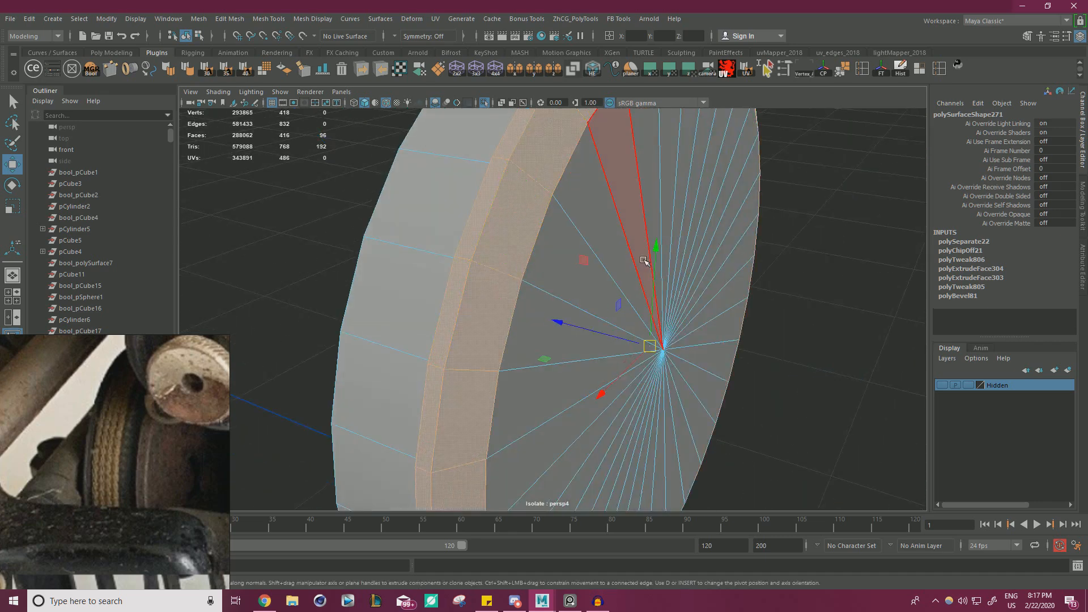
Grow the selection over the disc's back cap and deselect the wide ring along the groove floor.
key("shift+period")
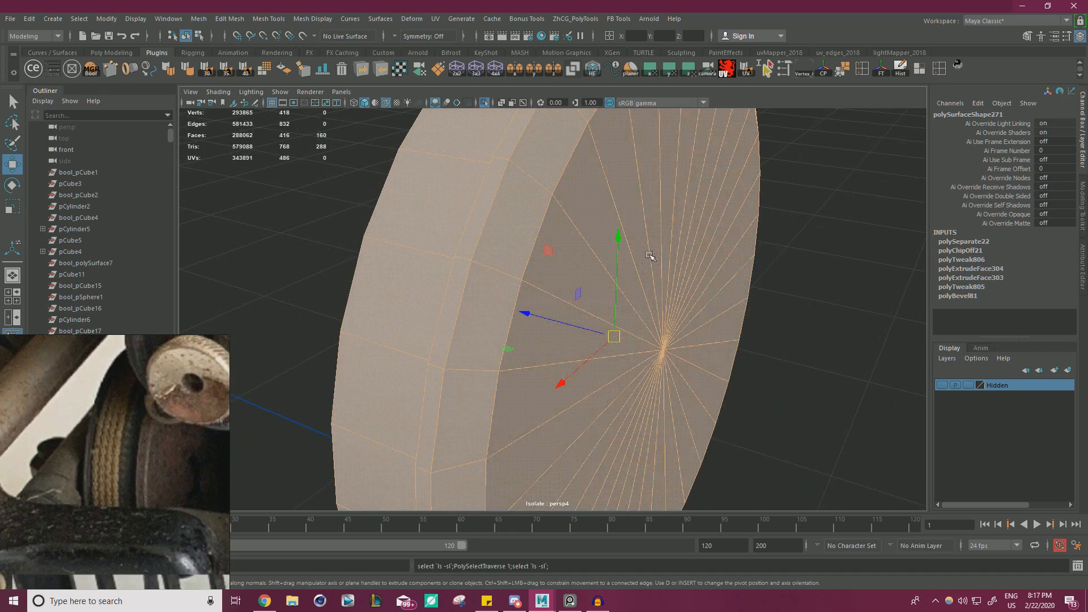
right_click_drag(652, 255, 529, 252, "alt")
left_click_drag(529, 252, 634, 240, "alt")
right_click_drag(634, 241, 726, 274, "alt")
left_click_drag(726, 273, 629, 272, "alt")
double_click(658, 316, "ctrl")
left_click_drag(657, 315, 721, 272, "alt")
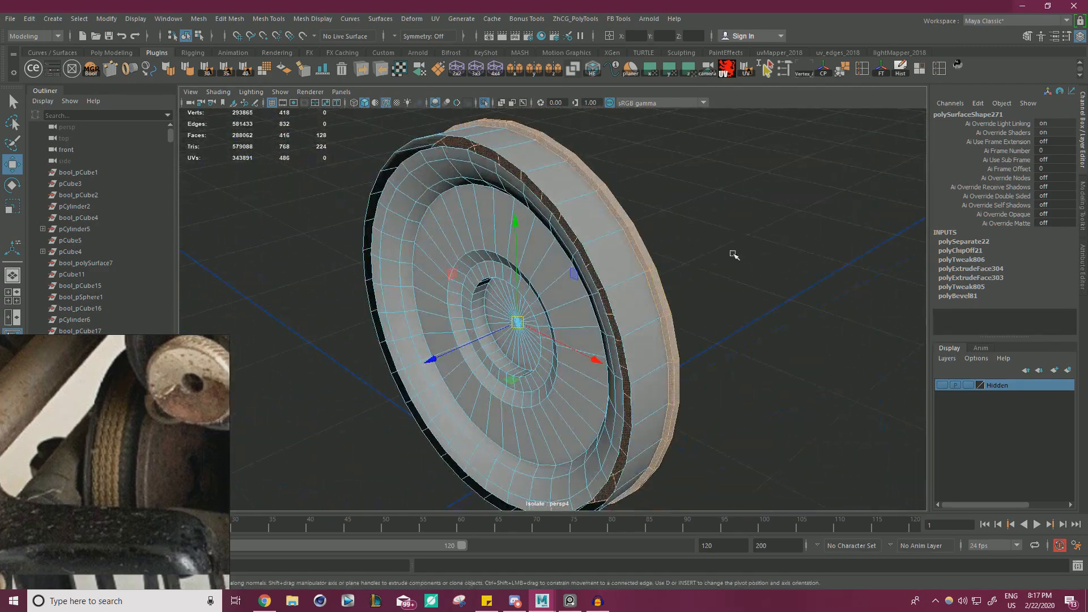
Extract the selected back lip and cap into a separate object and isolate it.
right_click(745, 236, "shift")
left_click(753, 418)
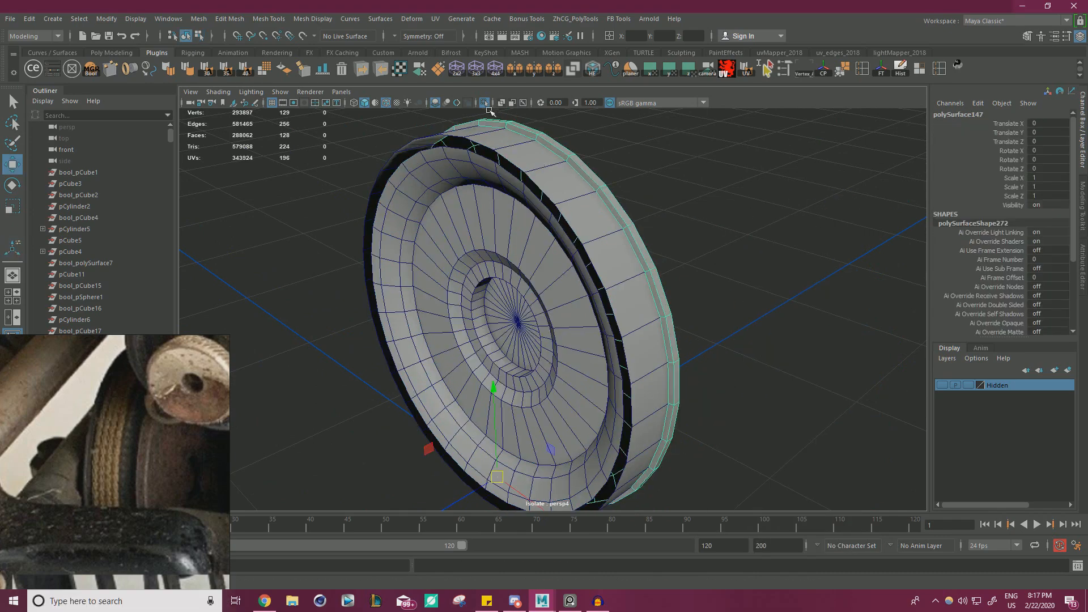
left_click(485, 103)
left_click(485, 104)
Select the open border edge loop of the extracted back plate and fill the hole.
mouse_move(641, 221)
left_mouse_down("alt")
mouse_move(621, 221)
mouse_move(674, 226)
mouse_move(629, 205)
left_mouse_up("alt")
right_click_drag(713, 214, 668, 227)
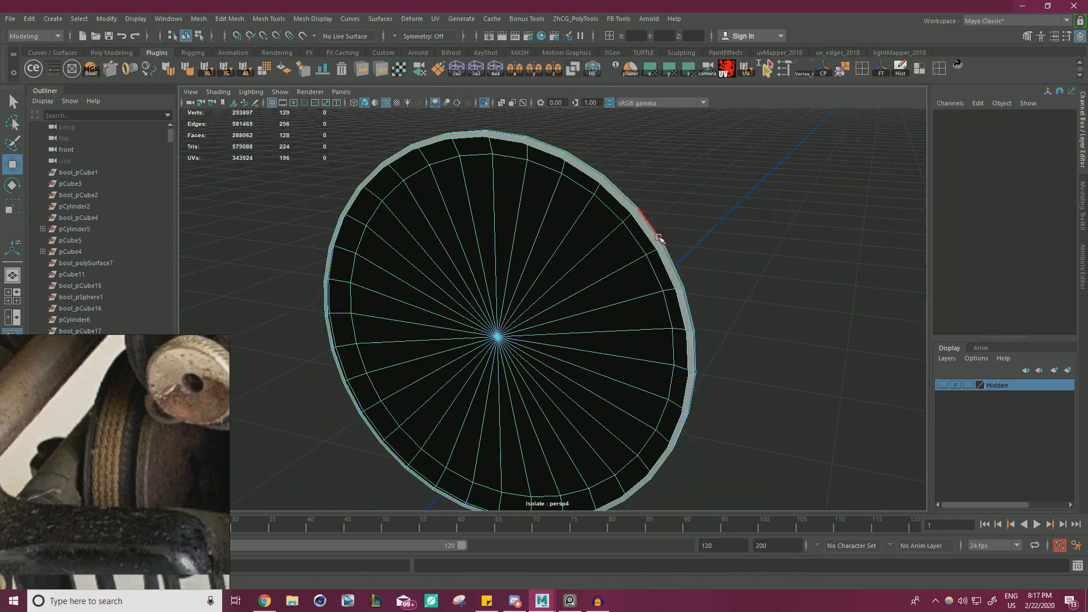
double_click(667, 227)
left_click_drag(667, 228, 760, 207, "alt")
right_click_drag(760, 208, 743, 356, "shift")
left_click_drag(740, 312, 704, 267, "alt")
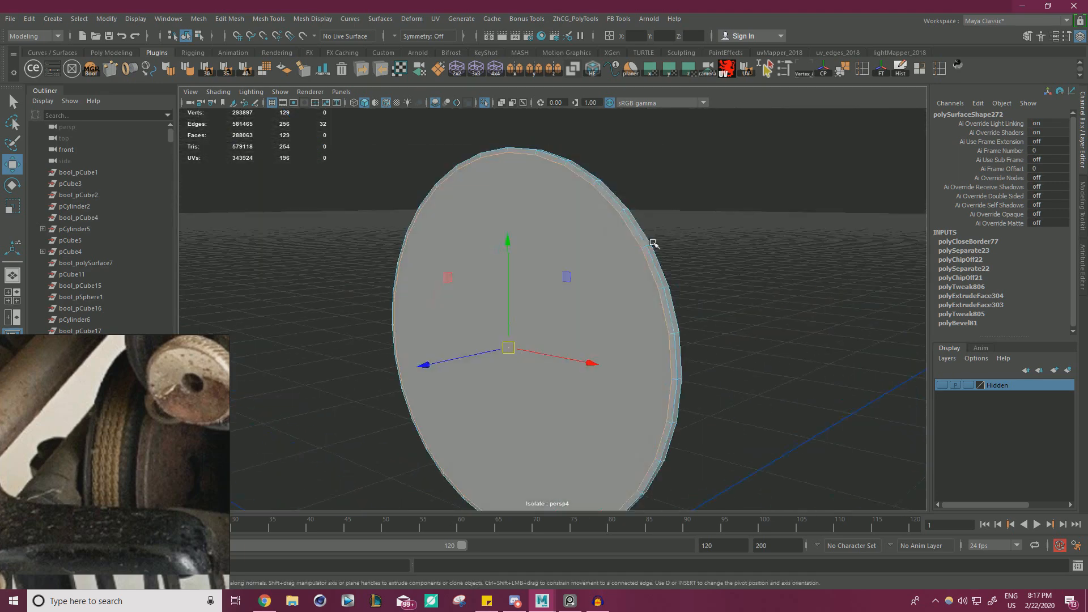
Isolate the main disc body and fill the open hole on its back border.
key("F8")
left_click(484, 102)
left_click(640, 279, "shift")
left_click(487, 105)
left_click_drag(476, 127, 492, 223, "alt")
right_click_drag(539, 219, 541, 189)
left_click(560, 213)
key("g")
right_click_drag(578, 220, 626, 200)
Select the hub vertices protruding from the disc body's back and examine how the disc sits in the full assembly.
left_click_drag(626, 210, 675, 274, "alt")
right_click_drag(675, 274, 718, 275, "alt")
middle_click_drag(718, 274, 719, 227, "alt")
left_click_drag(718, 227, 701, 252, "alt")
right_click_drag(701, 253, 622, 258)
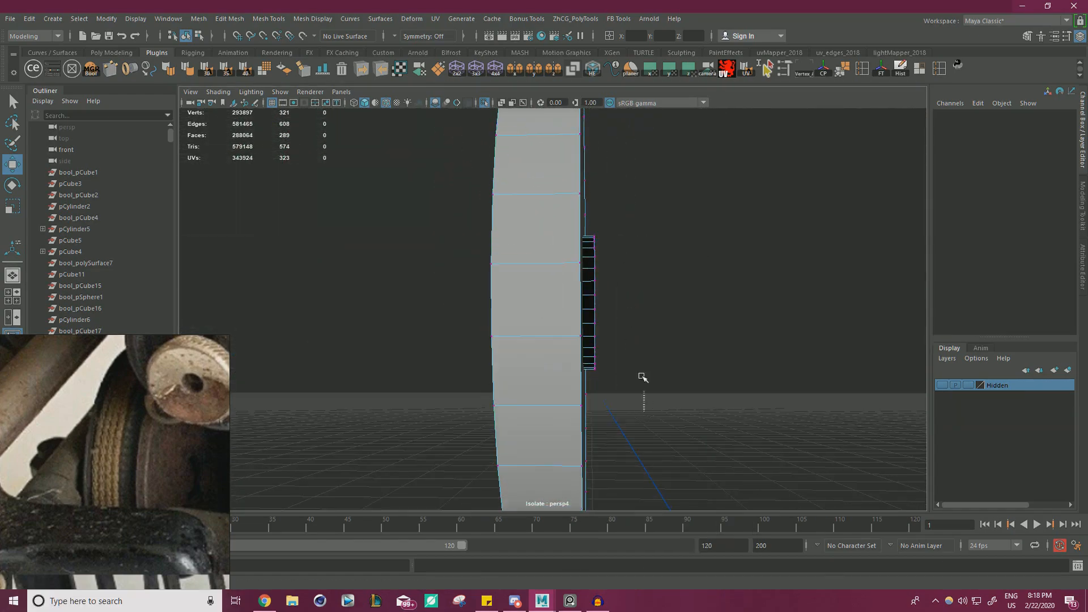
left_click_drag(588, 214, 589, 214)
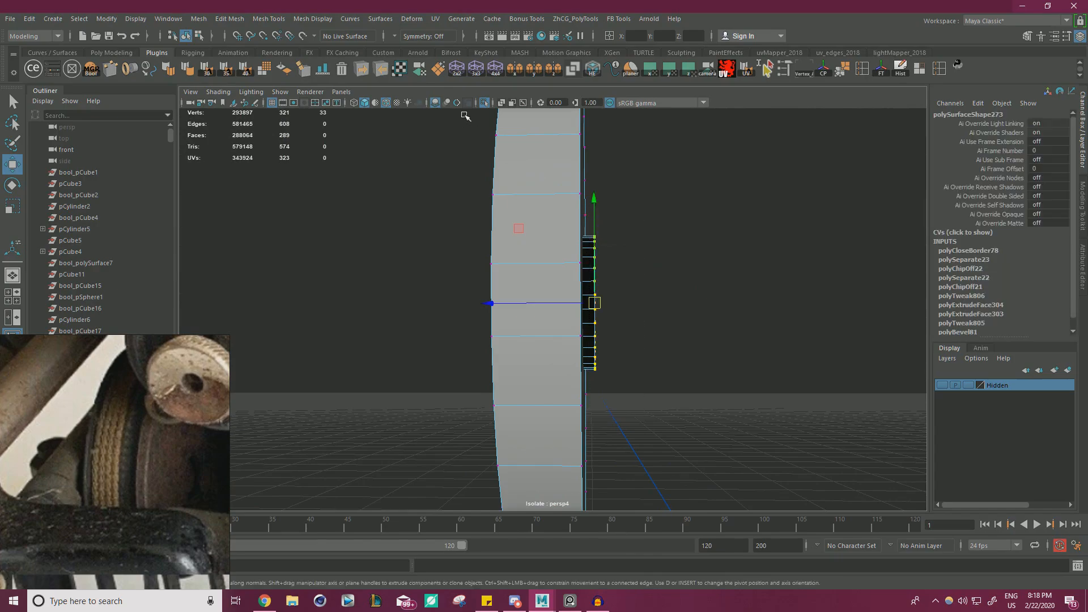
left_click(484, 103)
left_click_drag(486, 230, 694, 364, "alt")
scroll(559, 229, "up", 5)
right_click_drag(694, 364, 452, 294, "alt")
left_click_drag(452, 294, 489, 271, "alt")
right_click_drag(489, 270, 509, 275, "alt")
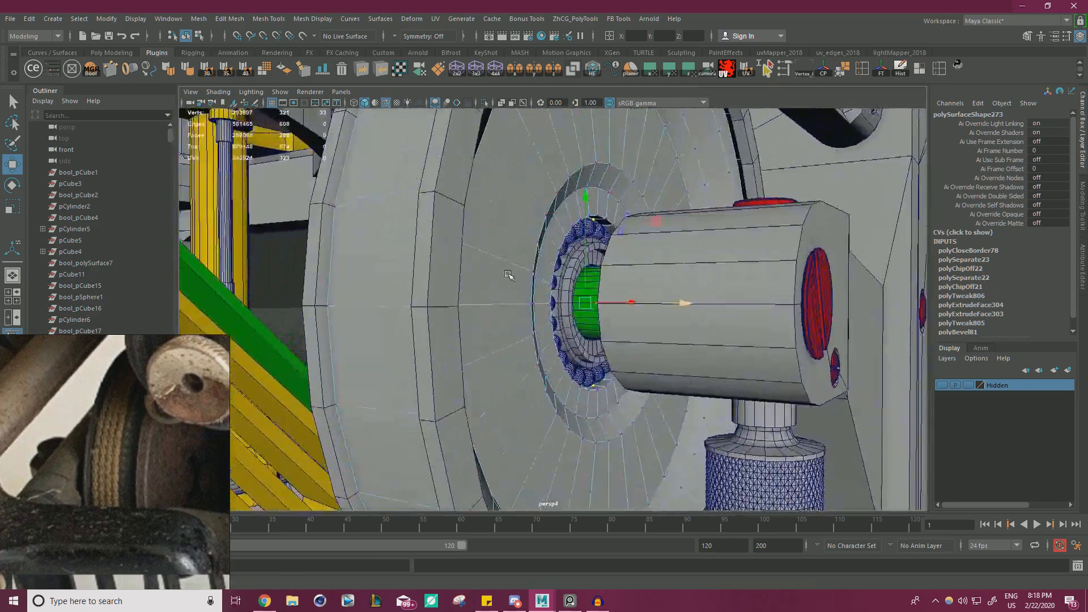
left_click_drag(508, 275, 417, 238, "alt")
right_click_drag(418, 238, 536, 237, "alt")
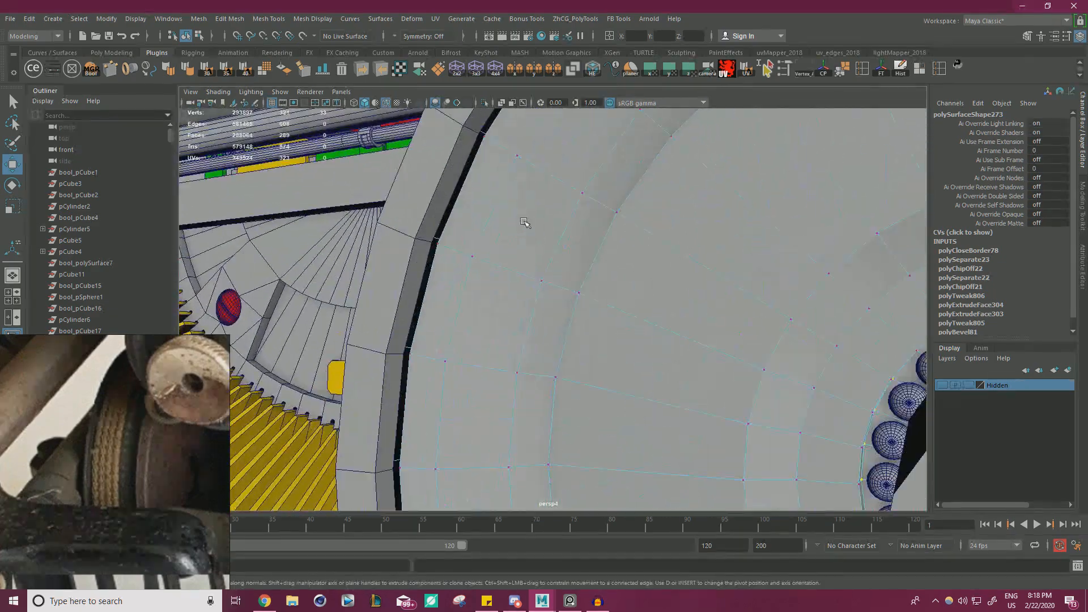
Try to scale the disc body's selected border edge loop within the plane of the disc.
key("F10")
key("r")
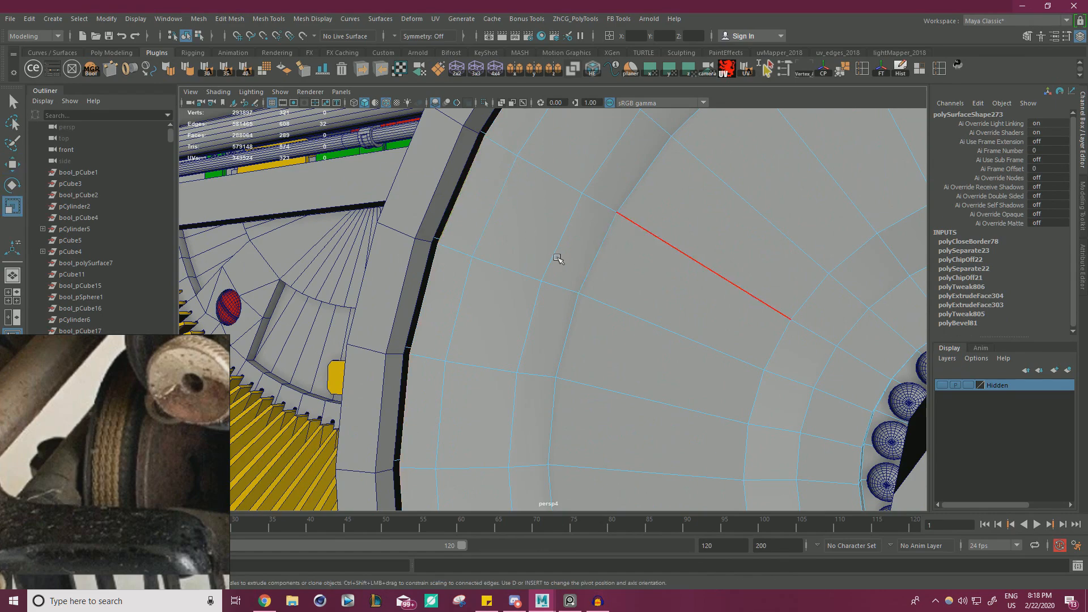
right_click_drag(635, 256, 538, 231, "alt")
left_click_drag(538, 231, 560, 232, "alt")
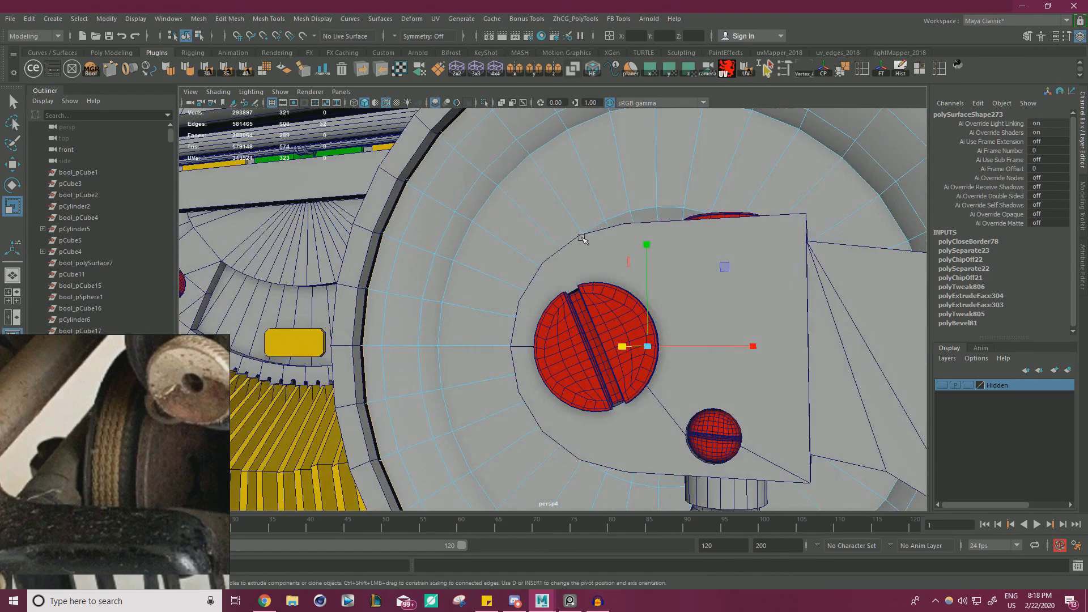
left_click(726, 267)
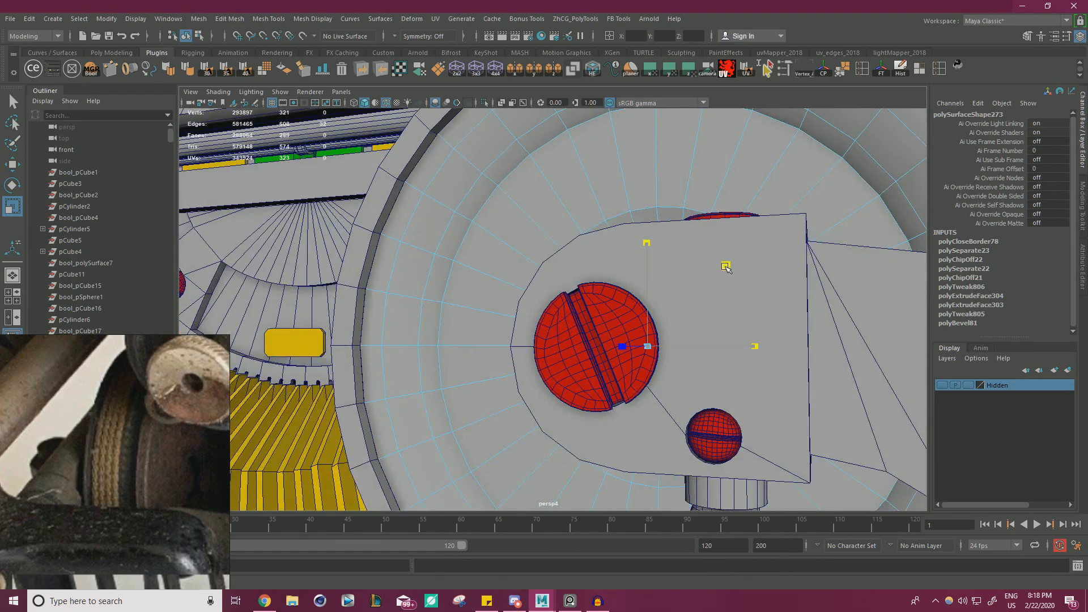
key("w")
key("F8")
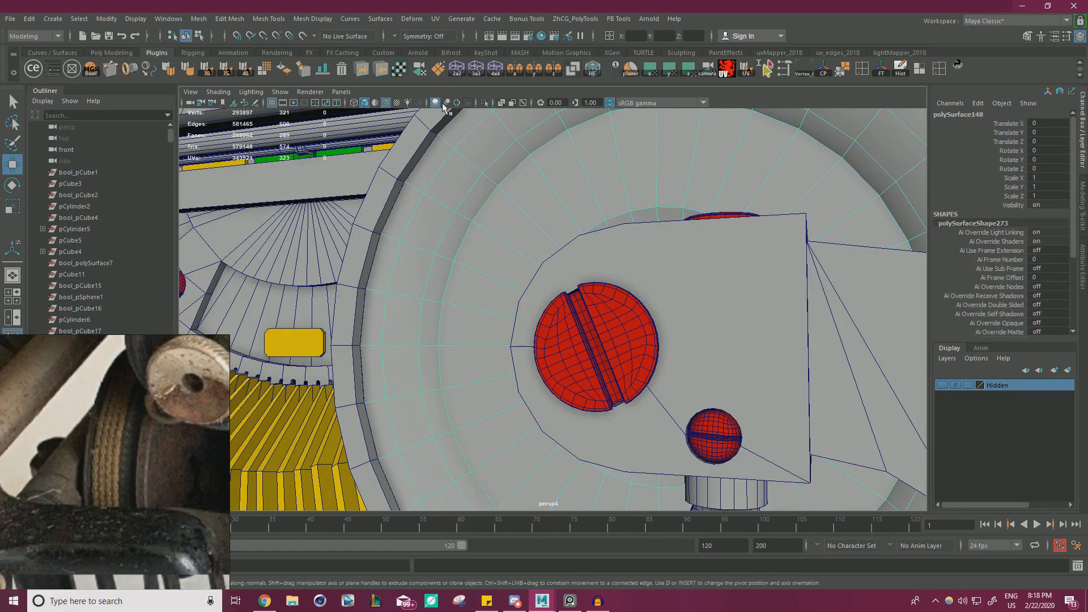
Isolate the disc body and bridge the open gap between its front face and outer rim band.
left_click(484, 103)
right_click_drag(567, 204, 516, 217, "alt")
left_click_drag(515, 217, 485, 199, "alt")
right_click_drag(477, 195, 478, 164)
right_click_drag(358, 187, 353, 322, "shift")
mouse_move(481, 218)
right_mouse_down()
mouse_move(514, 200)
mouse_move(466, 214)
right_mouse_up()
left_click_drag(466, 214, 446, 195, "alt")
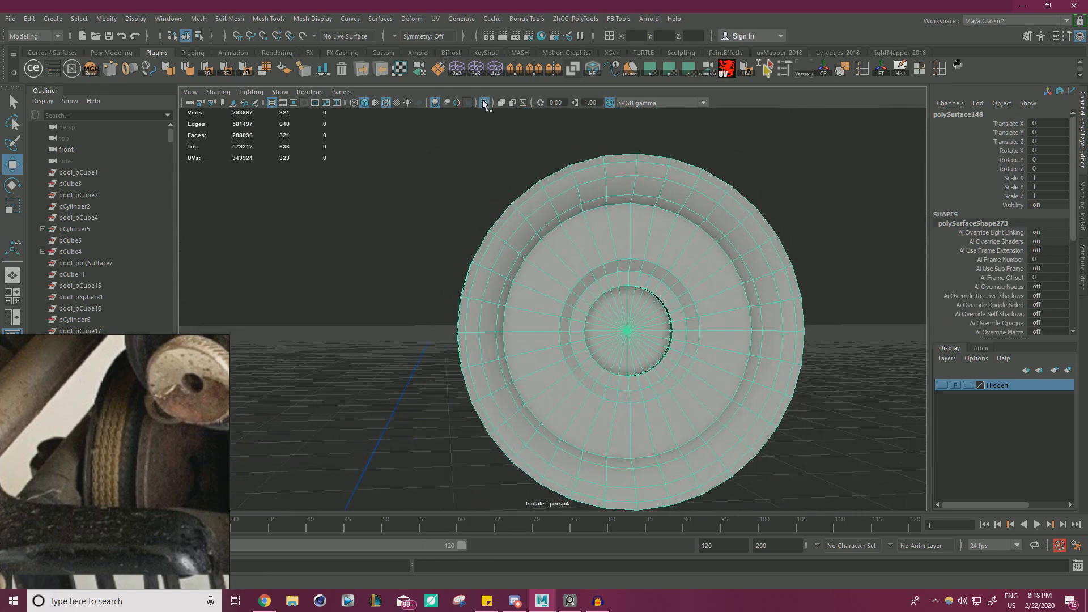
Exit isolation and examine how the disc's separated lip and back pieces sit in the full assembly.
left_click(484, 103)
left_click_drag(499, 147, 677, 309, "alt")
left_click(551, 294, "shift")
right_click_drag(677, 309, 706, 327, "alt")
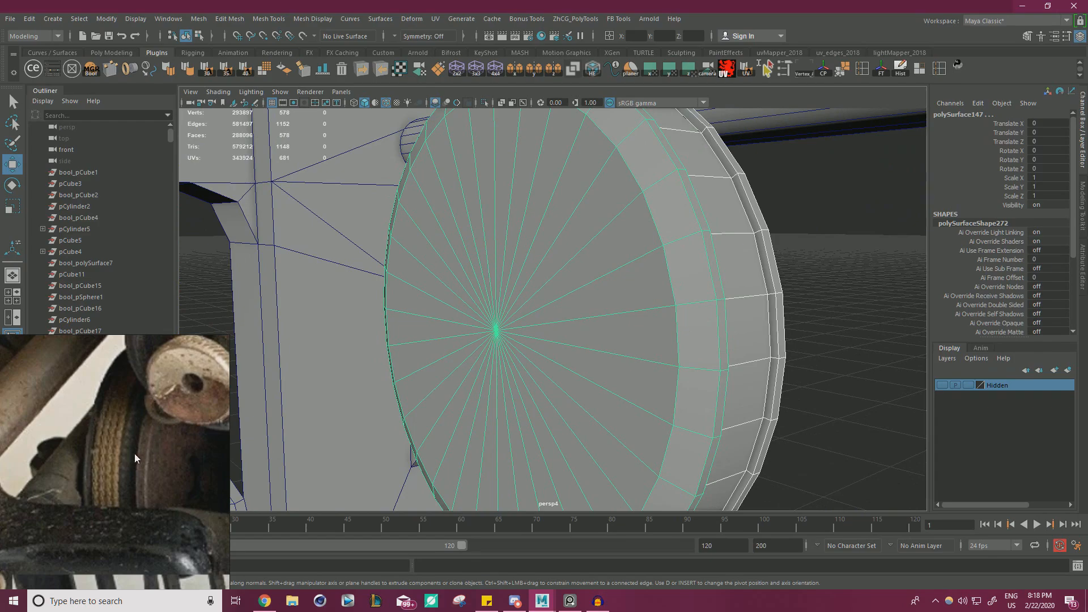
left_click_drag(645, 290, 547, 252, "alt")
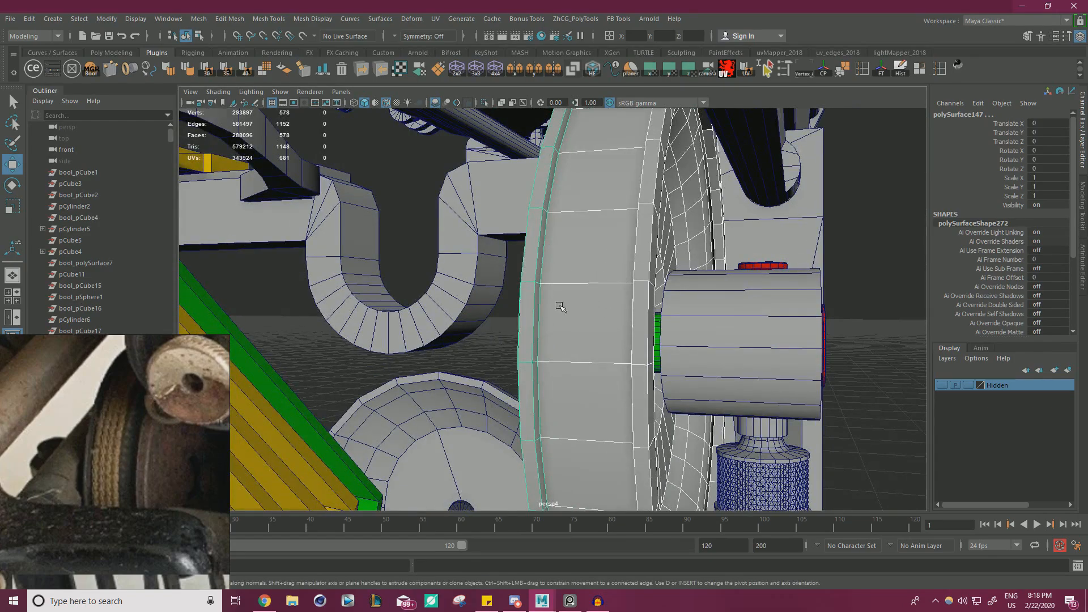
left_click_drag(547, 327, 627, 294, "alt")
right_click_drag(627, 294, 432, 299, "alt")
left_click_drag(432, 299, 634, 332, "alt")
right_click_drag(558, 339, 615, 359, "alt")
left_click_drag(616, 358, 577, 358, "alt")
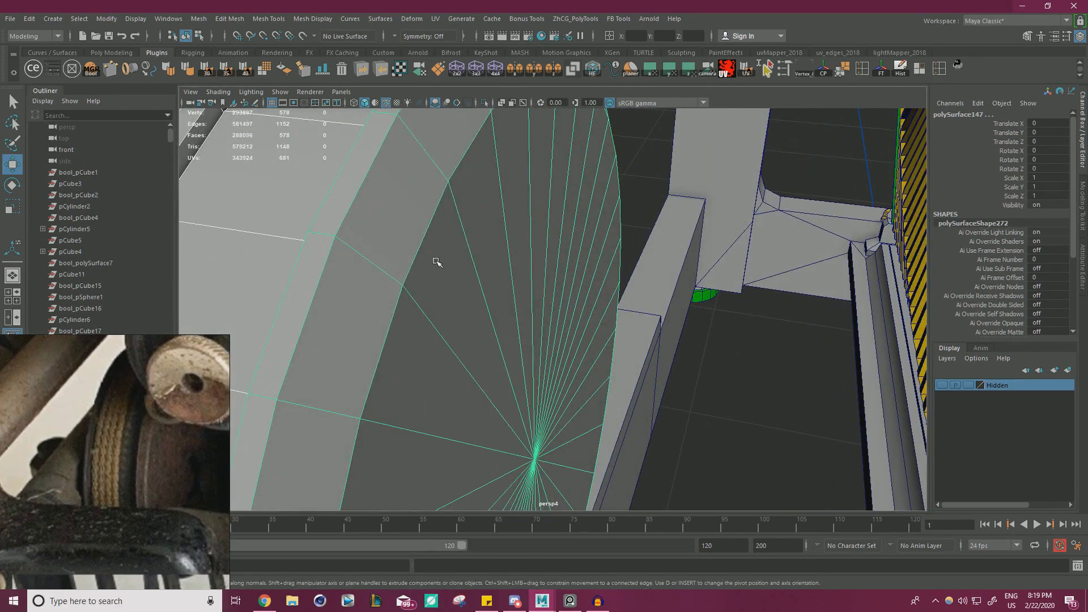
Enlarge the rear border edge loop of the disc's back piece and shift it slightly along the disc's axis.
right_click_drag(412, 245, 412, 214)
double_click(423, 243)
key("r")
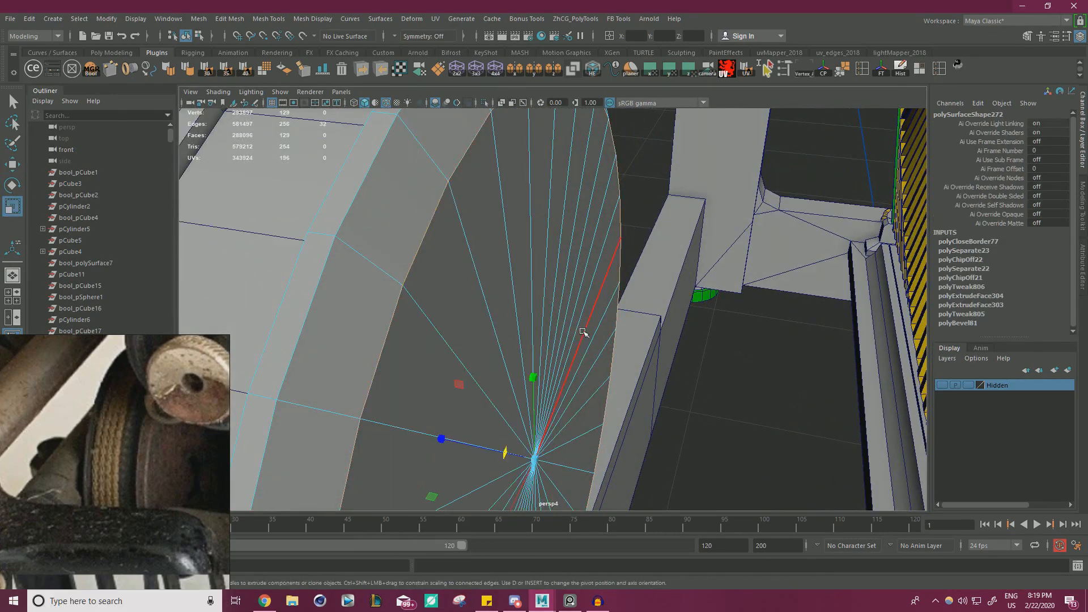
right_click_drag(583, 333, 407, 297, "alt")
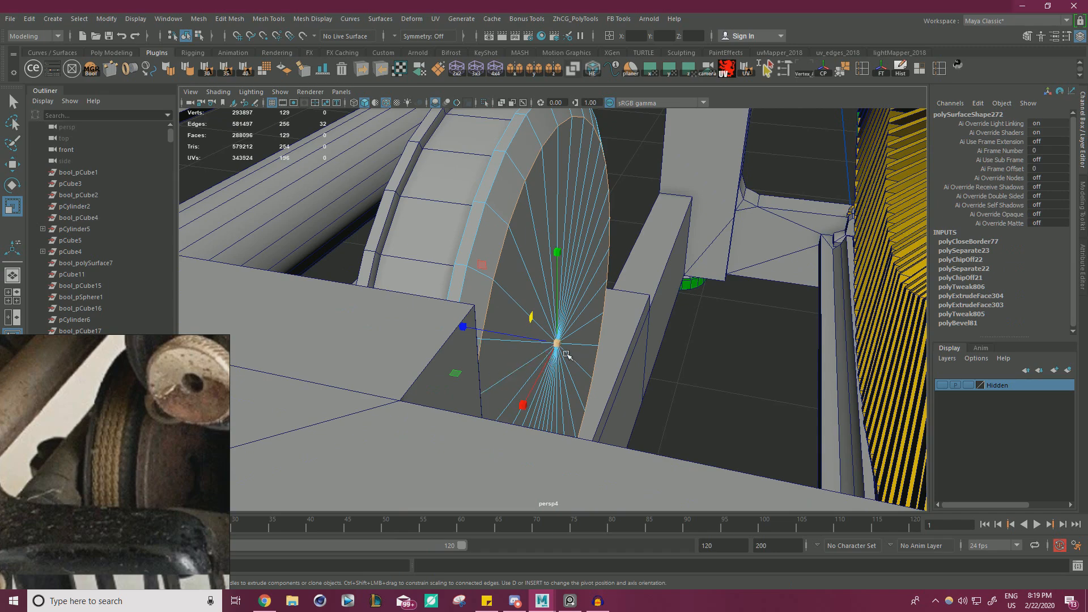
left_click_drag(559, 343, 576, 364)
key("w")
left_click_drag(504, 395, 502, 395)
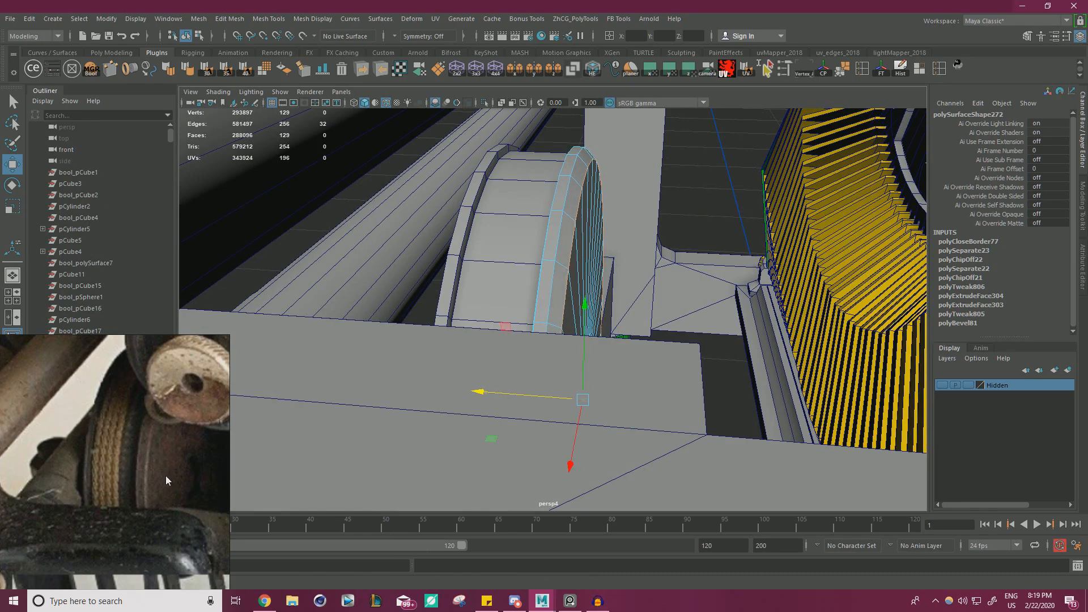
left_click_drag(652, 337, 549, 359, "alt")
middle_click_drag(549, 359, 673, 268, "alt")
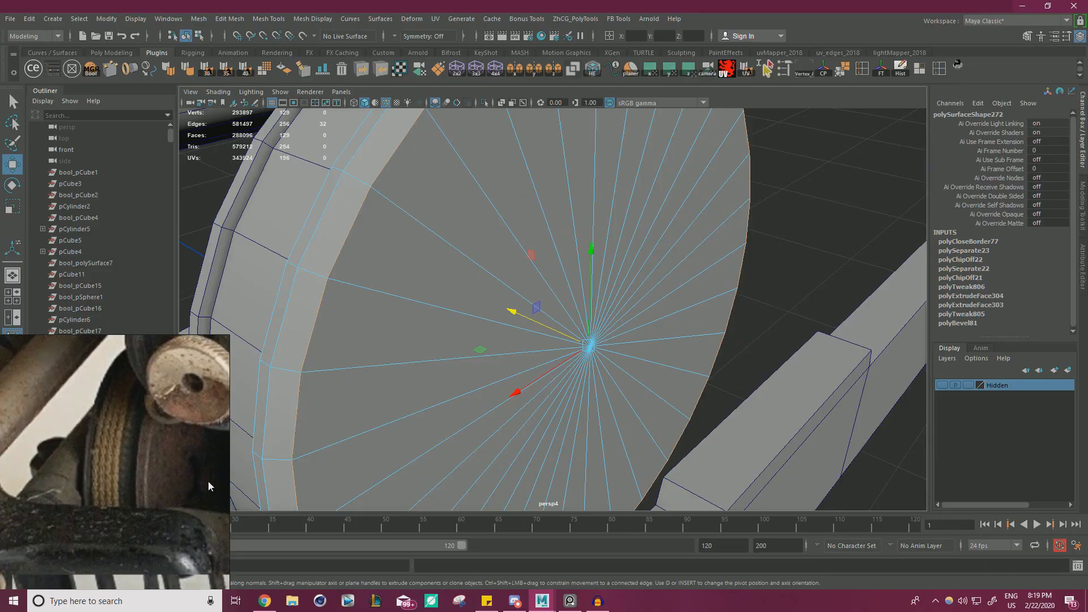
right_click_drag(686, 255, 471, 224)
left_click(753, 233)
left_click_drag(471, 225, 731, 255, "alt")
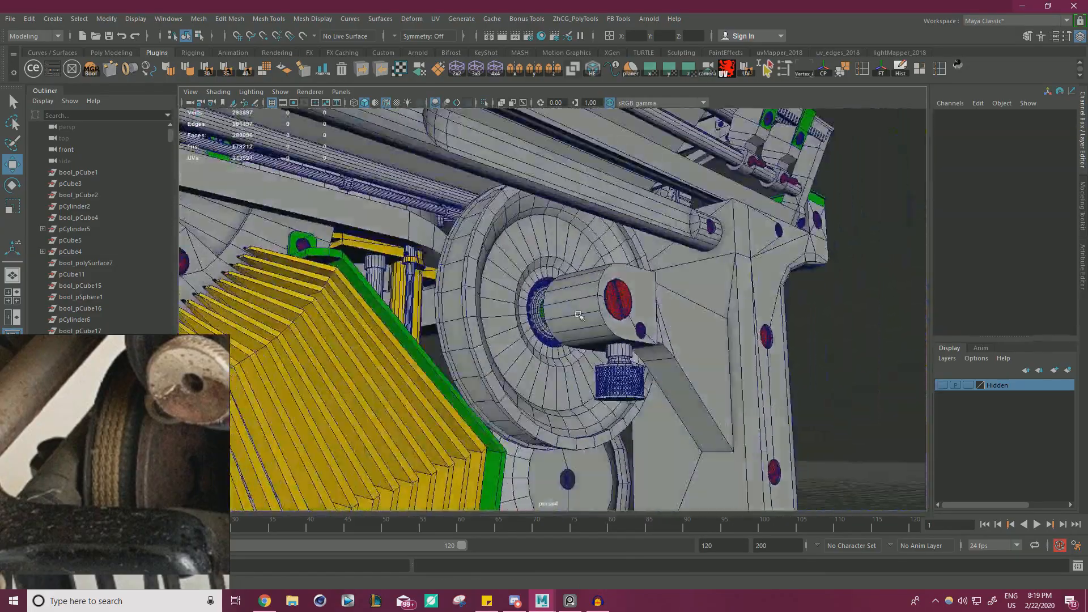
Center the pivot of the hub ring inside the bearing balls and move the ring along Z to -0.648.
right_click_drag(493, 323, 619, 340, "alt")
left_click_drag(536, 320, 527, 318, "alt")
right_click_drag(527, 317, 624, 369, "alt")
left_click(513, 275)
left_click_drag(513, 274, 546, 295, "alt")
left_click(825, 71)
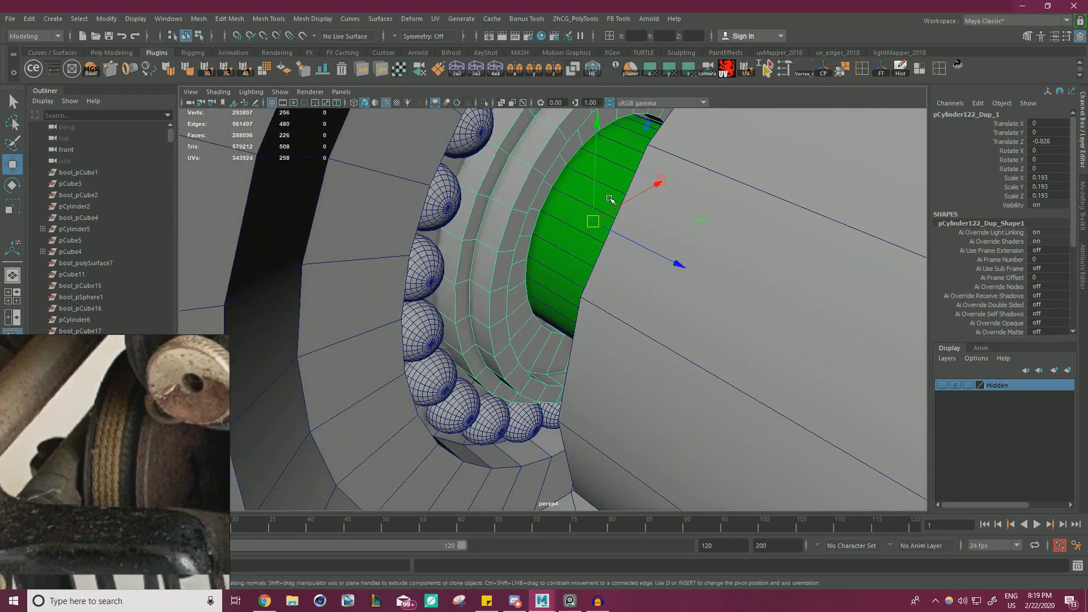
left_click_drag(651, 257, 695, 260)
left_click_drag(695, 260, 616, 236, "alt")
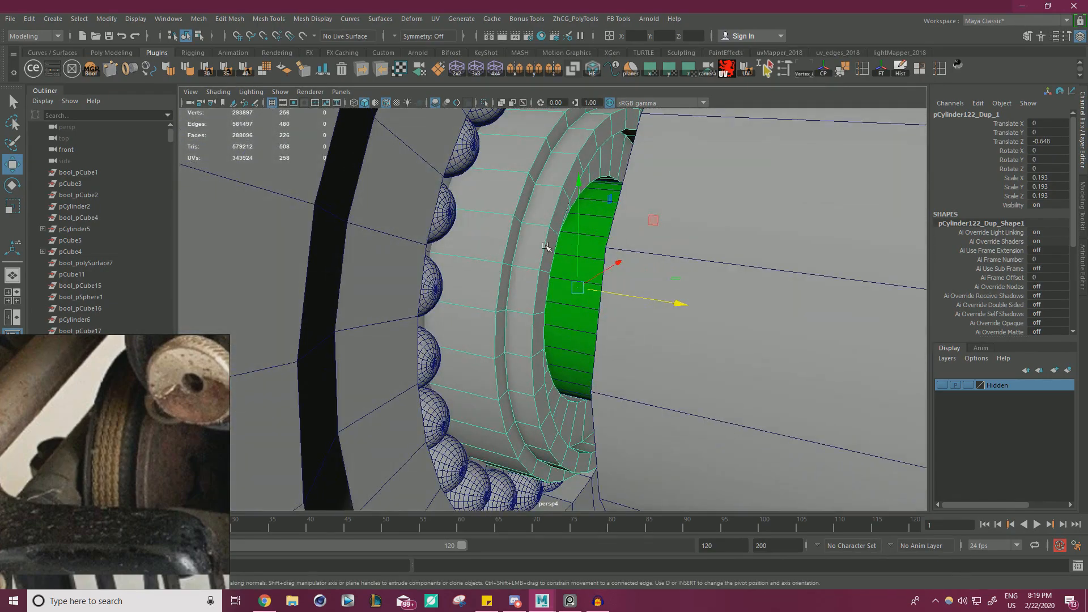
Scale the hub ring along Z to 0.148 and reposition it at Translate Z -0.687.
key("r")
left_click_drag(672, 303, 657, 297)
left_click_drag(551, 299, 680, 304, "alt")
key("w")
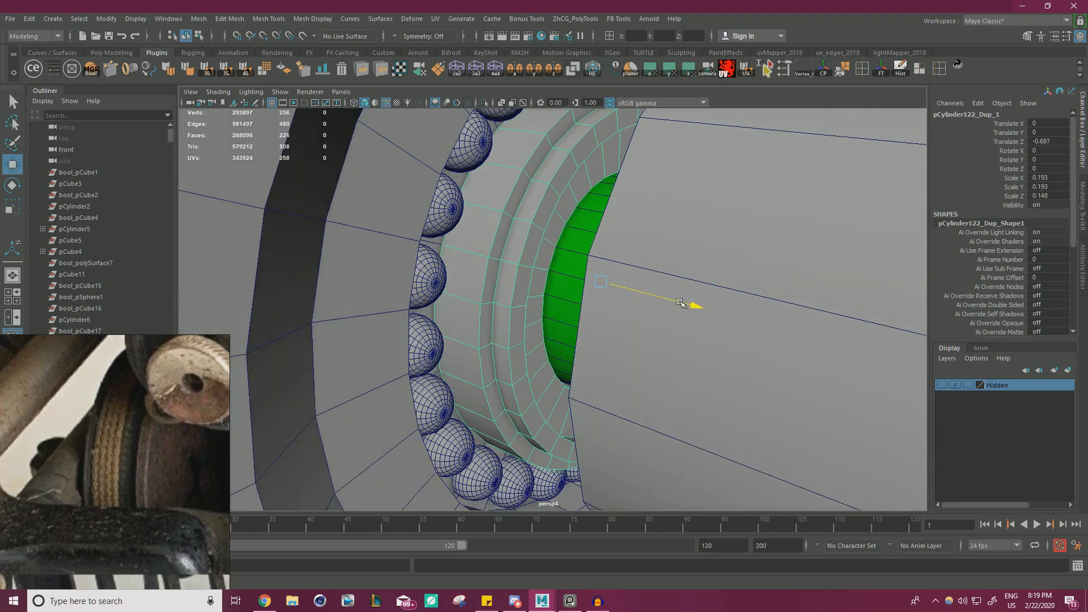
Center the pivot of the bearing ball ring, move it to Translate Z 0.064, and clear the selection.
left_click(442, 271)
left_click_drag(590, 233, 653, 301, "alt")
left_click(825, 71)
left_click_drag(666, 357, 672, 363)
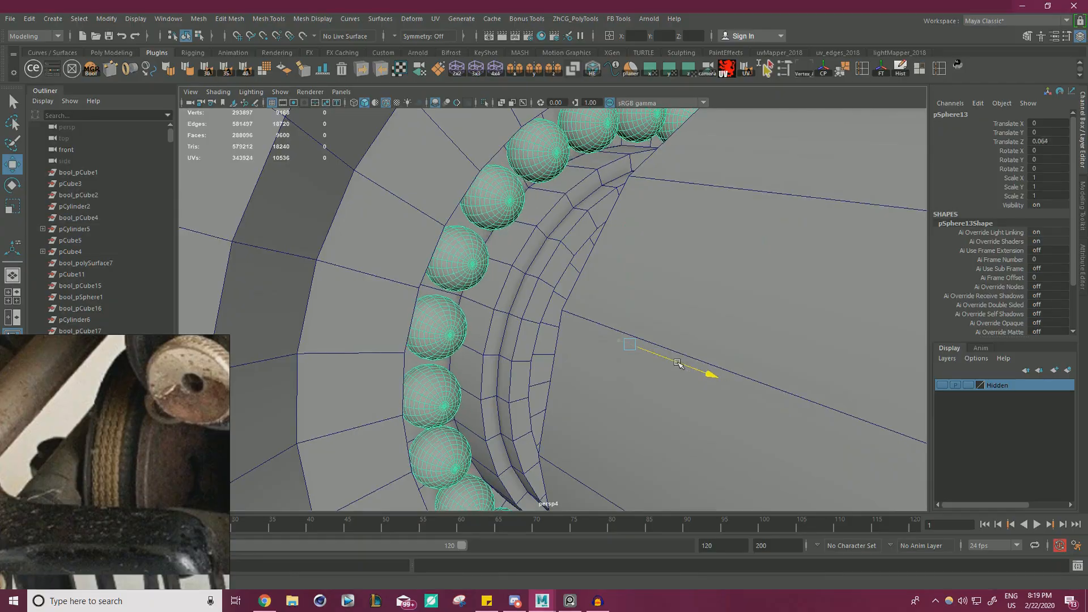
right_click_drag(671, 362, 363, 300, "alt")
mouse_move(601, 318)
left_mouse_down("alt")
mouse_move(439, 292)
mouse_move(497, 290)
mouse_move(612, 335)
left_mouse_up("alt")
middle_click_drag(612, 336, 524, 312, "alt")
right_click_drag(752, 233, 786, 216)
left_click(779, 238)
Isolate the disc's back piece and clear the selection.
left_click_drag(742, 278, 658, 289, "alt")
right_click_drag(657, 289, 901, 365, "alt")
middle_click_drag(652, 391, 796, 361, "alt")
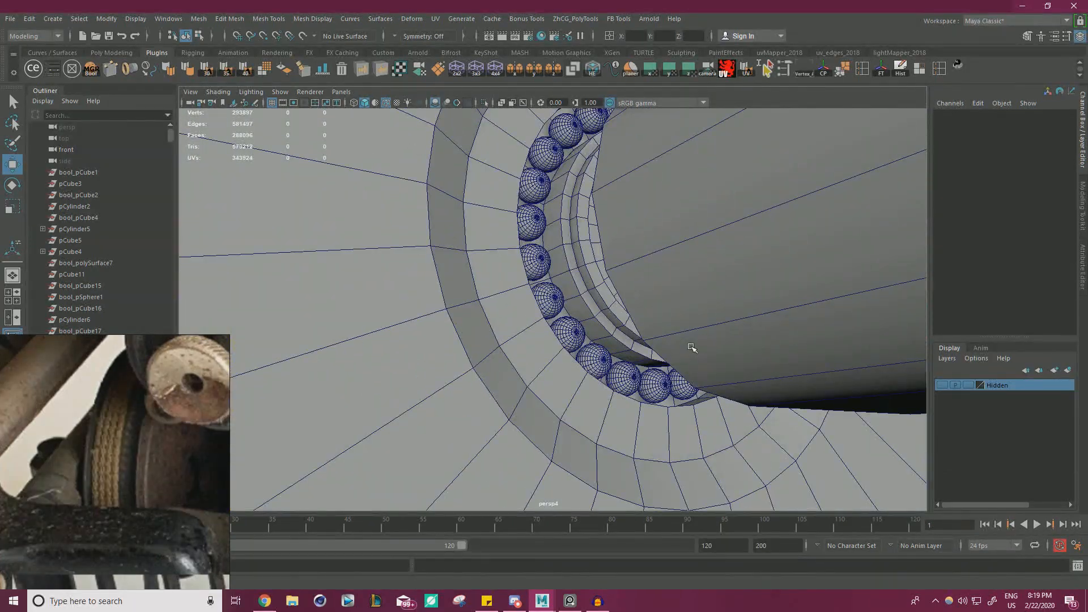
right_click_drag(698, 301, 618, 301, "alt")
left_click_drag(595, 289, 560, 319, "alt")
right_click_drag(589, 297, 340, 292, "alt")
left_click_drag(385, 292, 505, 299, "alt")
right_click_drag(505, 299, 582, 315, "alt")
left_click(463, 271)
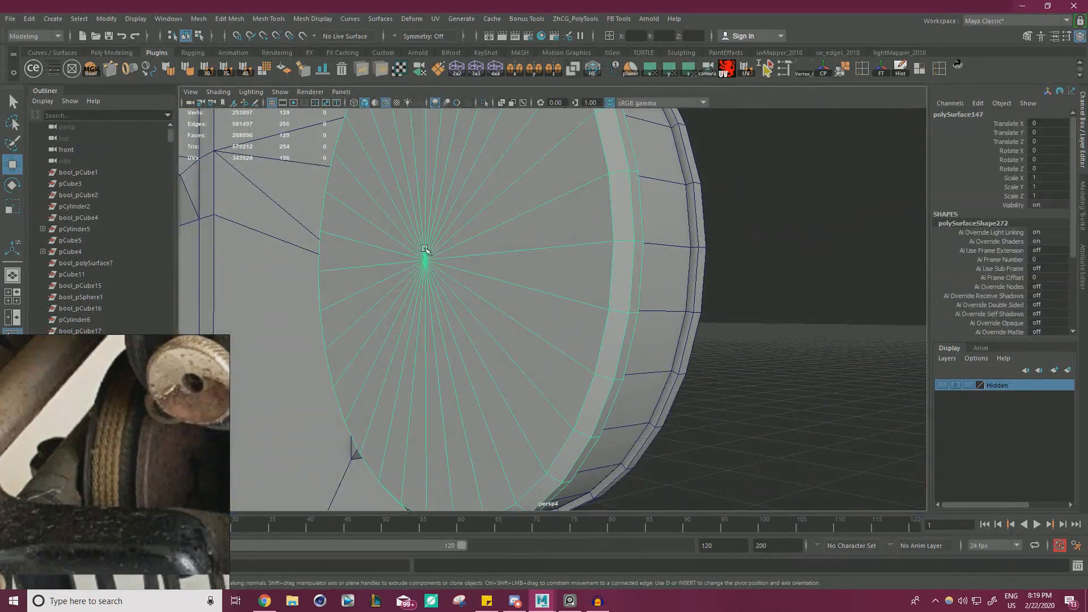
left_click(484, 102)
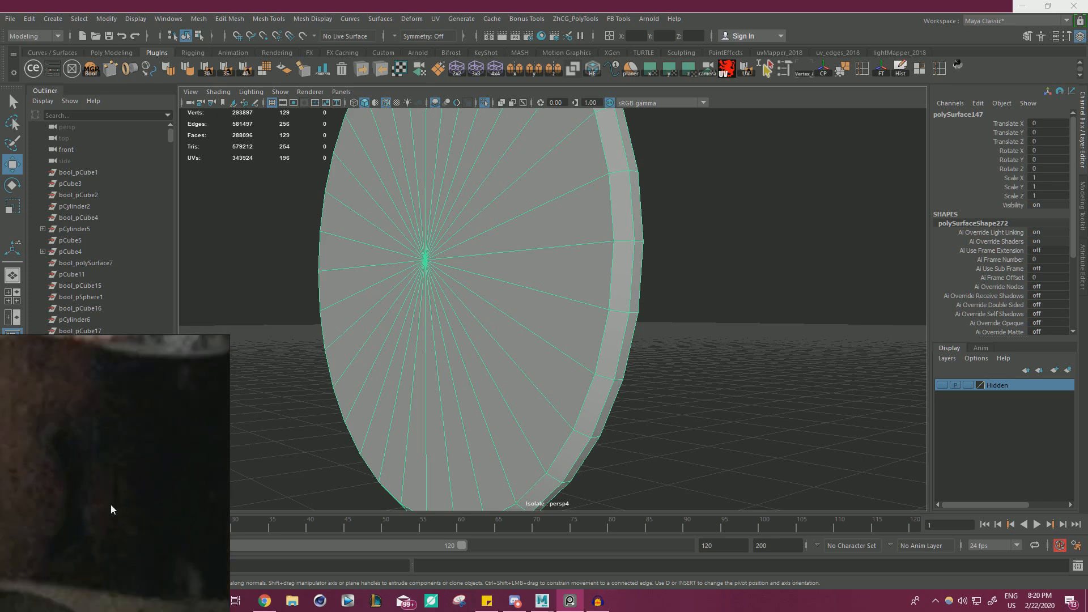
right_click_drag(697, 329, 533, 324, "alt")
left_click_drag(533, 323, 648, 358, "alt")
left_click(743, 289)
left_click_drag(743, 289, 463, 296, "alt")
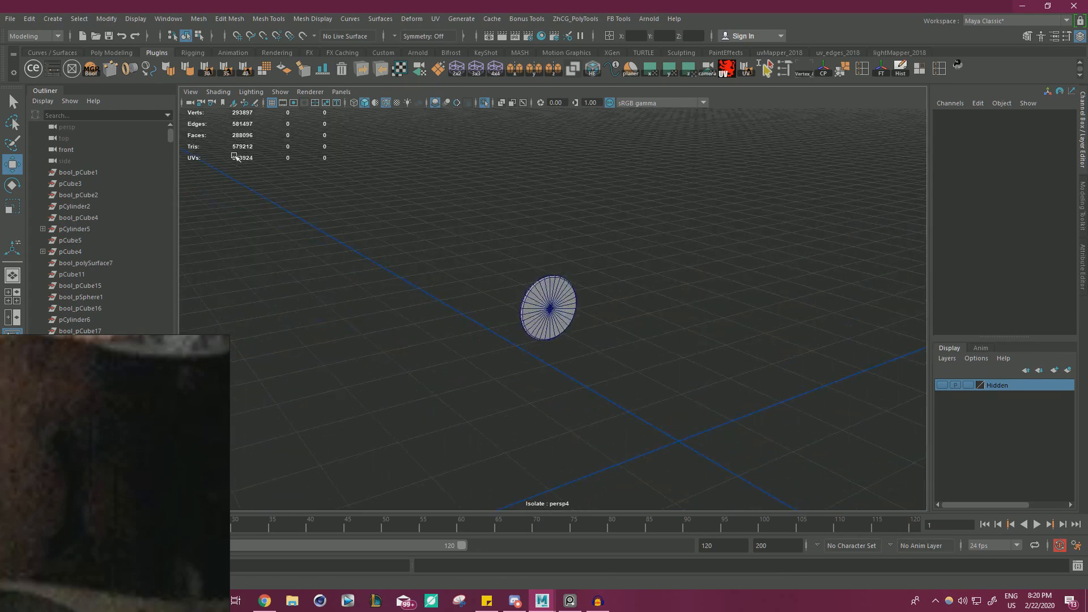
Create a polygon cube at the origin and stretch it along one axis into a long bar.
left_click(53, 19)
mouse_move(90, 60)
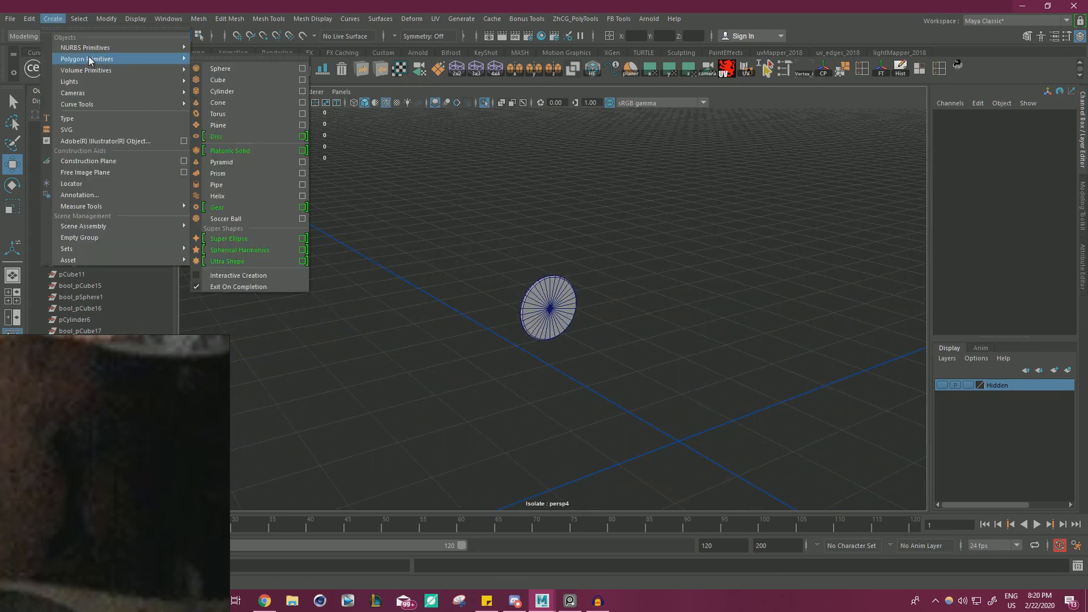
left_click(231, 81)
left_click_drag(579, 262, 642, 271, "alt")
key("f")
scroll(401, 316, "down", 4)
key("r")
left_click_drag(506, 258, 198, 61)
left_click_drag(532, 287, 641, 312, "alt")
Insert an edge loop around the bar's middle and bevel it with fraction 0.65 and one segment.
key("ctrl+shift+x")
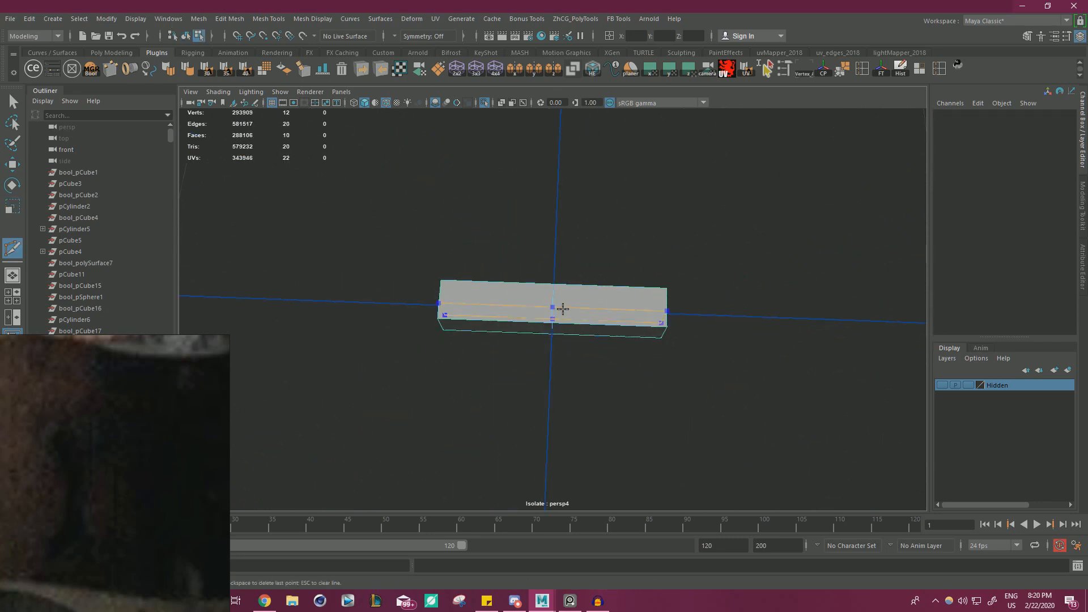
key("w")
right_click_drag(586, 240, 584, 207)
double_click(553, 308)
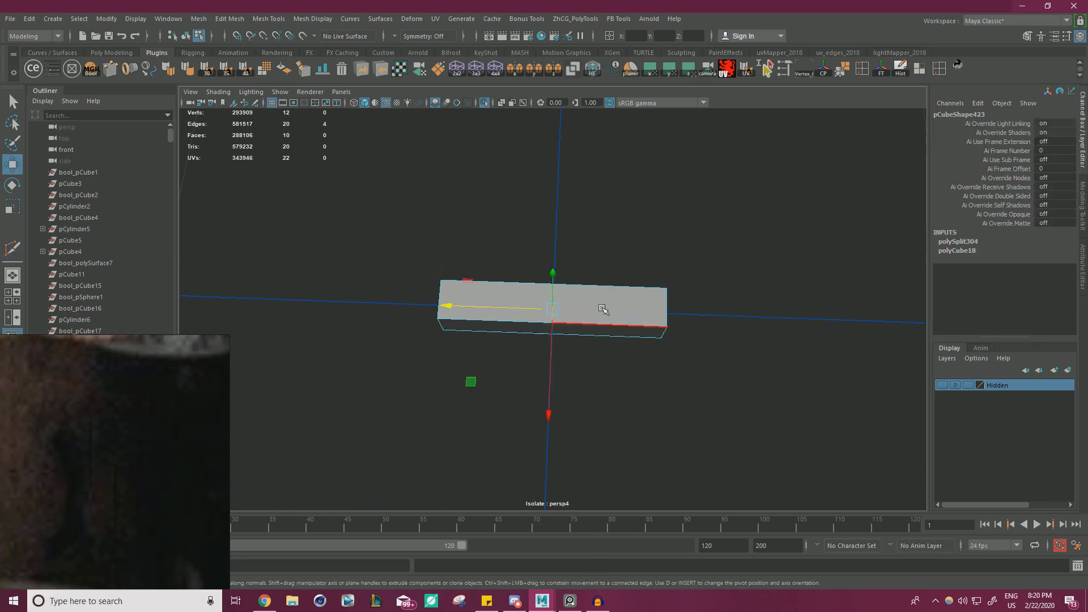
key("ctrl+b")
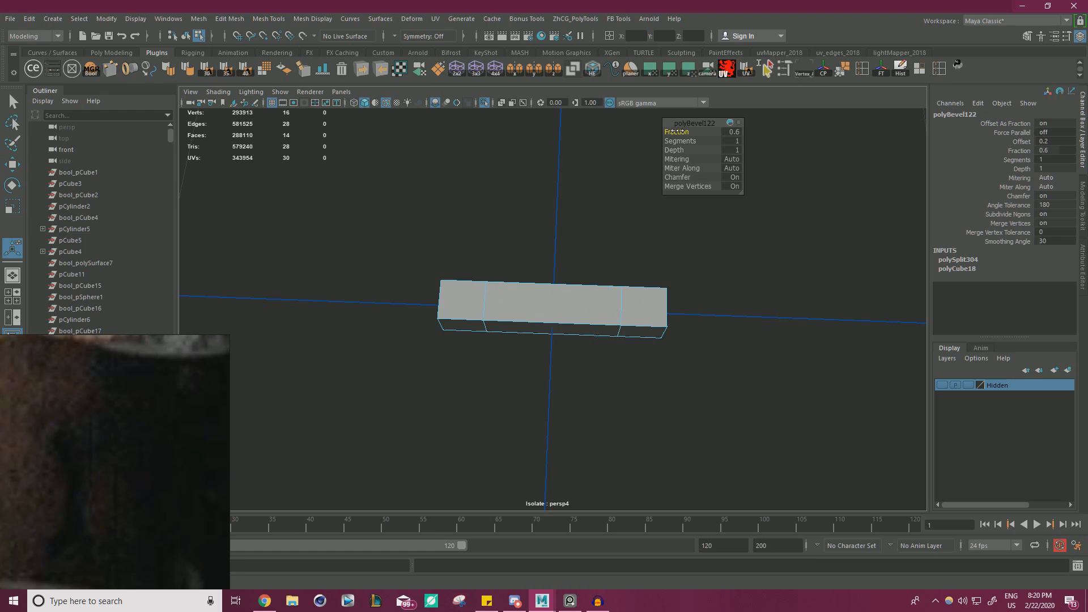
left_click_drag(598, 295, 645, 315, "alt")
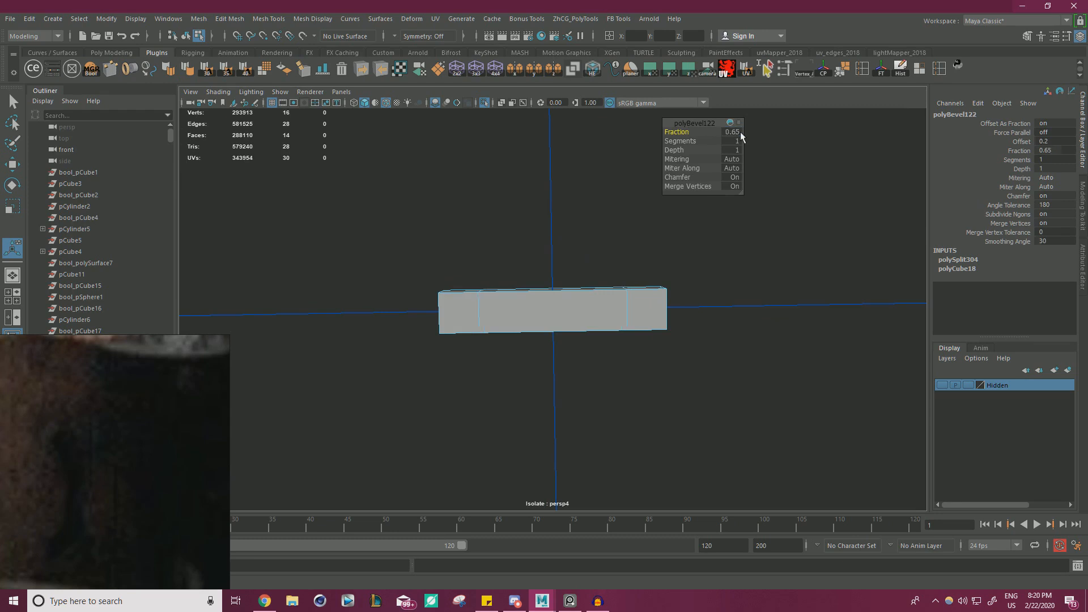
Extrude the end and side faces at both ends of the bar outward together to form wider end blocks.
right_click_drag(459, 233, 457, 260)
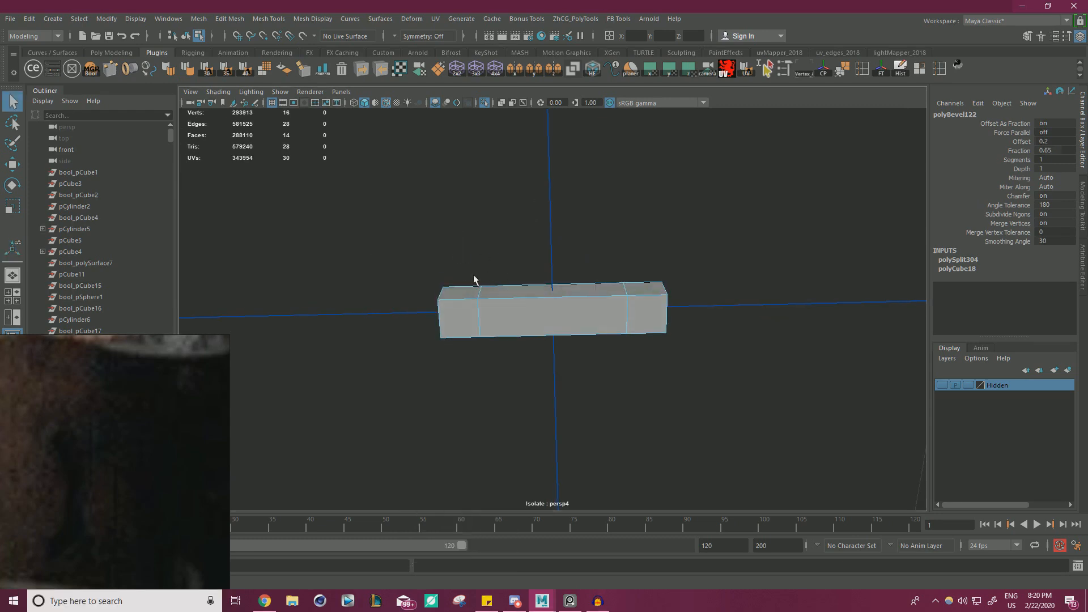
left_click(515, 308)
left_click_drag(515, 309, 447, 282, "alt")
left_click(515, 386, "shift")
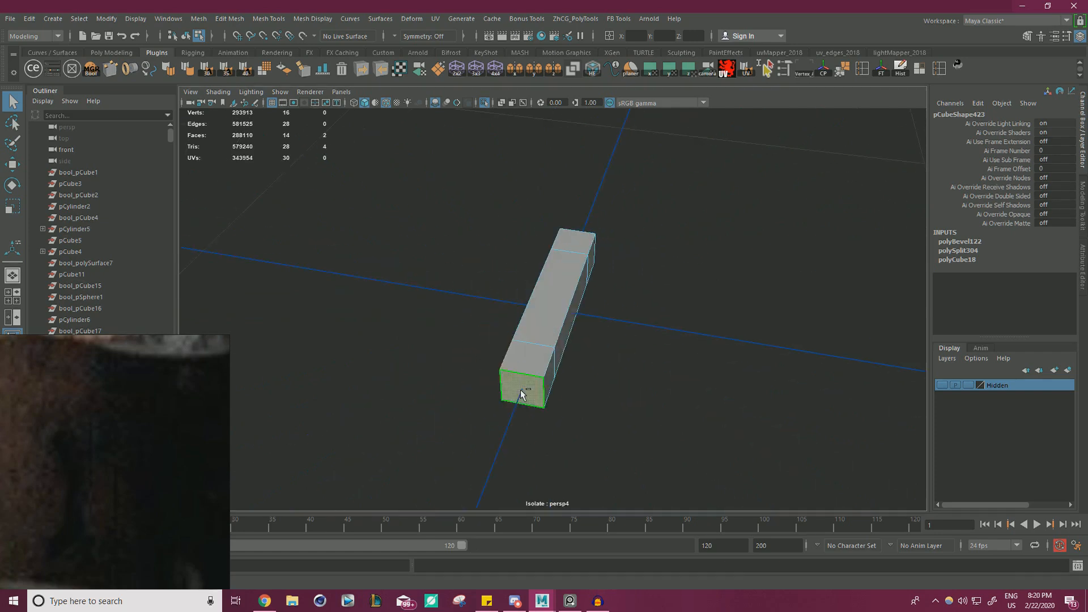
left_click_drag(589, 394, 532, 389, "alt")
left_click(531, 385, "shift")
left_click_drag(615, 381, 555, 368, "alt")
left_click(646, 315, "shift")
left_click_drag(660, 316, 617, 331, "alt")
left_click(641, 381, "shift")
left_click_drag(641, 381, 621, 354, "alt")
left_click(553, 388, "shift")
left_click_drag(527, 332, 595, 333, "alt")
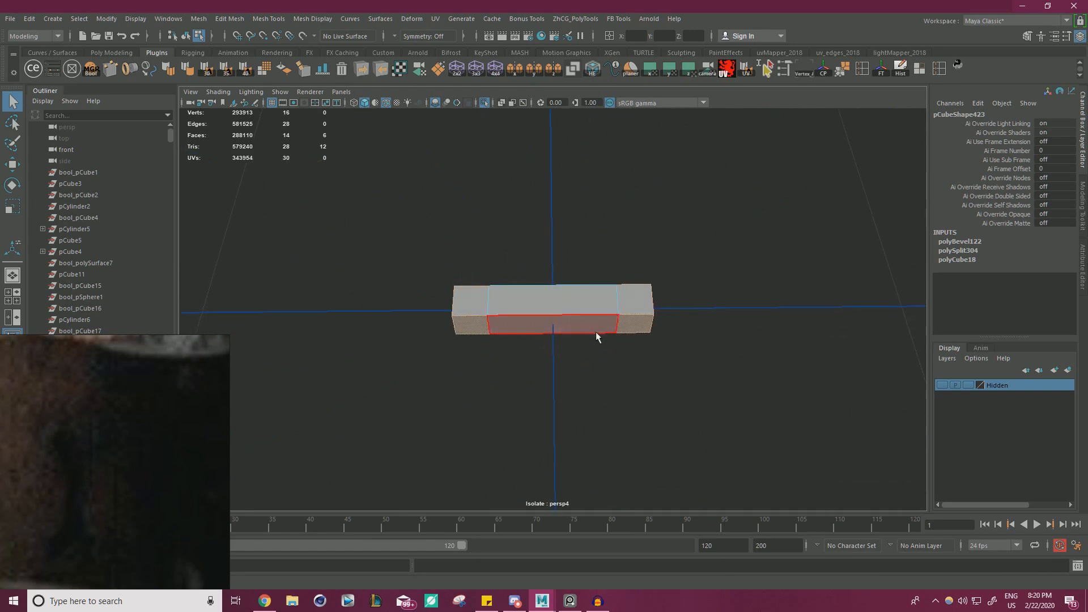
key("ctrl+e")
left_click_drag(676, 137, 680, 131)
left_click_drag(634, 199, 642, 213, "alt")
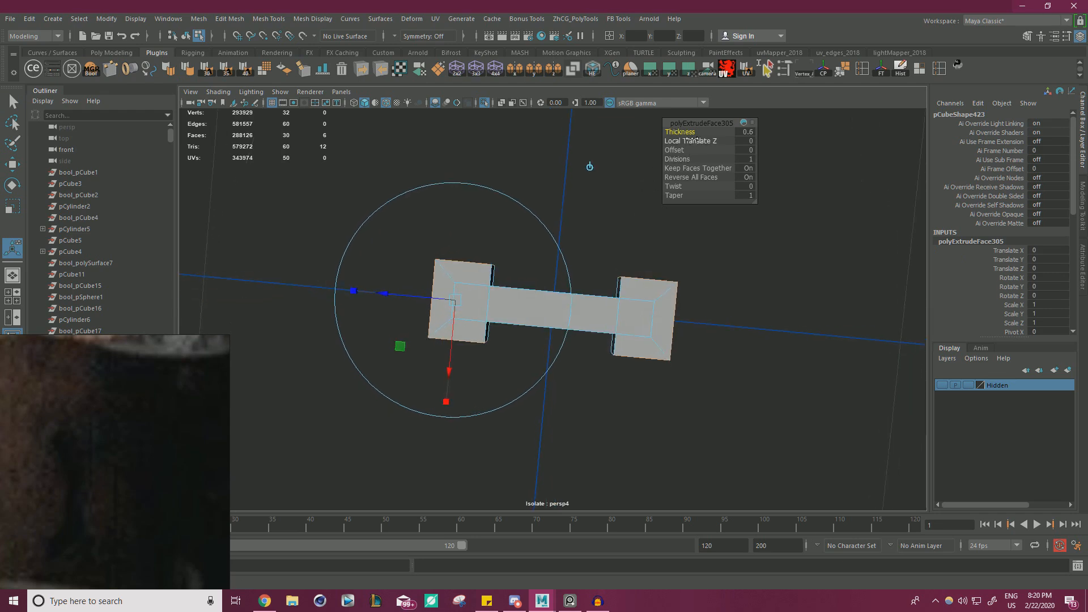
left_click_drag(679, 131, 680, 132)
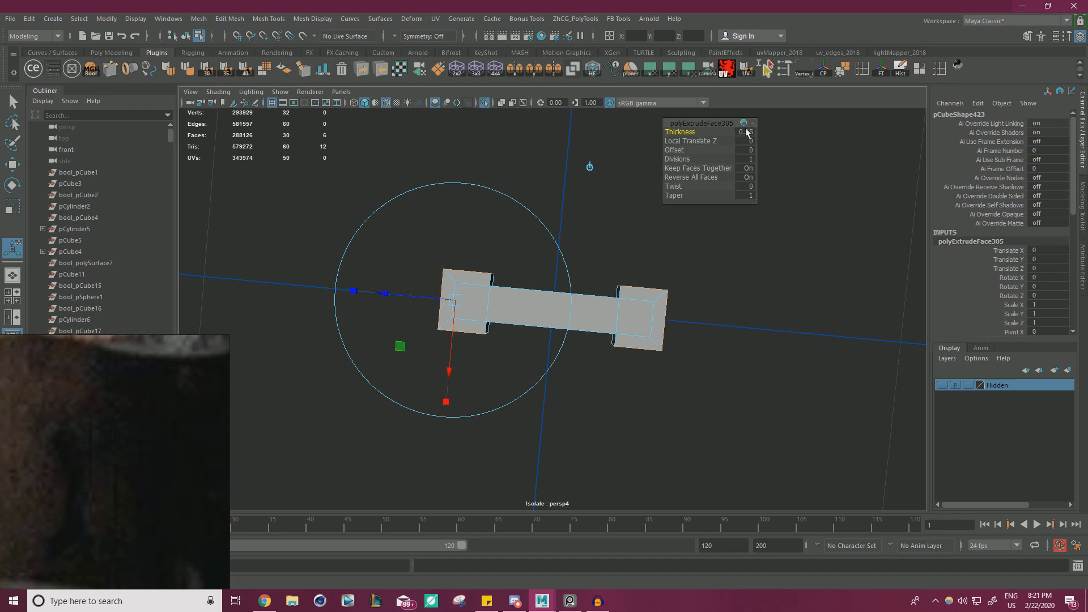
Bevel the vertical corner edges of both end blocks with fraction 1 and 3 segments.
key("w")
mouse_move(716, 318)
left_mouse_down("alt")
mouse_move(640, 281)
mouse_move(619, 303)
mouse_move(559, 299)
mouse_move(754, 284)
mouse_move(703, 309)
left_mouse_up("alt")
left_click(629, 266)
left_click(559, 299, "shift")
left_click(608, 284, "shift")
left_click(486, 280, "shift")
left_click(432, 270, "shift")
left_click_drag(431, 270, 594, 310, "alt")
key("ctrl+b")
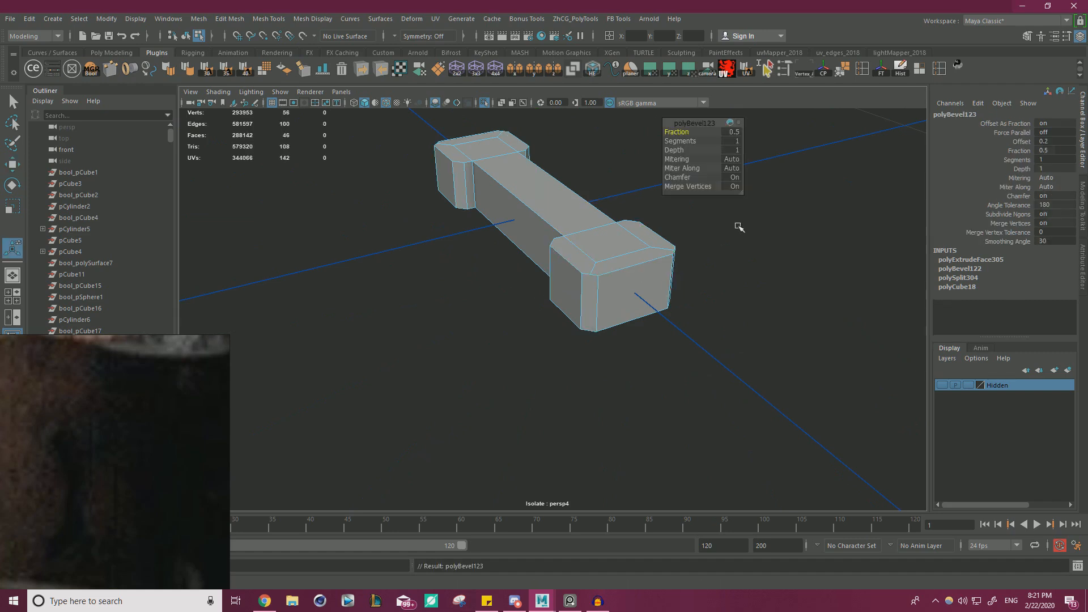
left_click_drag(681, 131, 845, 146)
left_click_drag(726, 223, 729, 276, "alt")
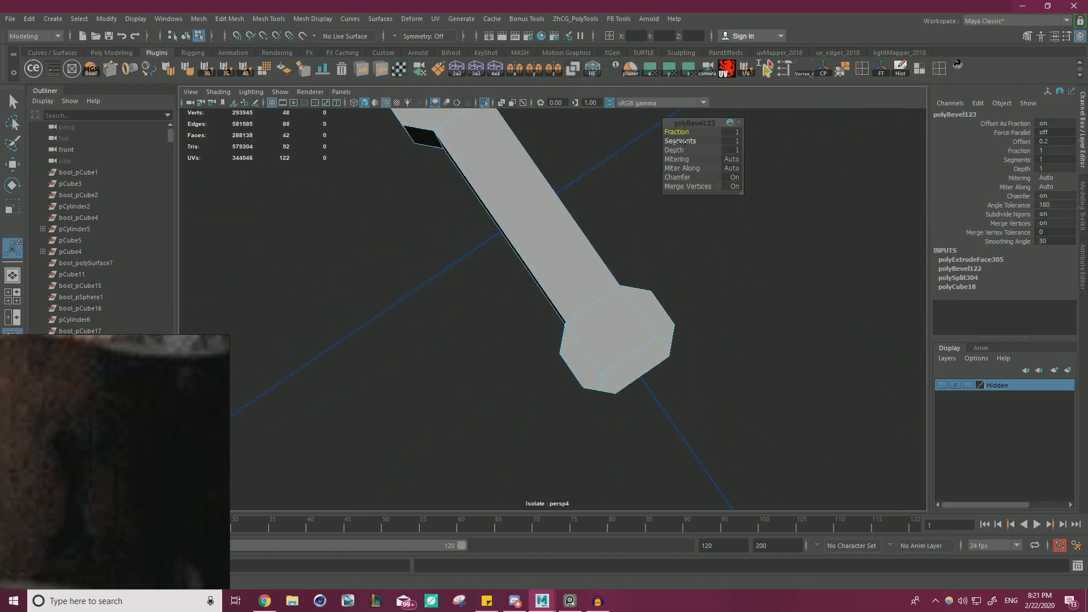
scroll(532, 227, "down", 3)
left_click_drag(513, 228, 359, 304, "alt")
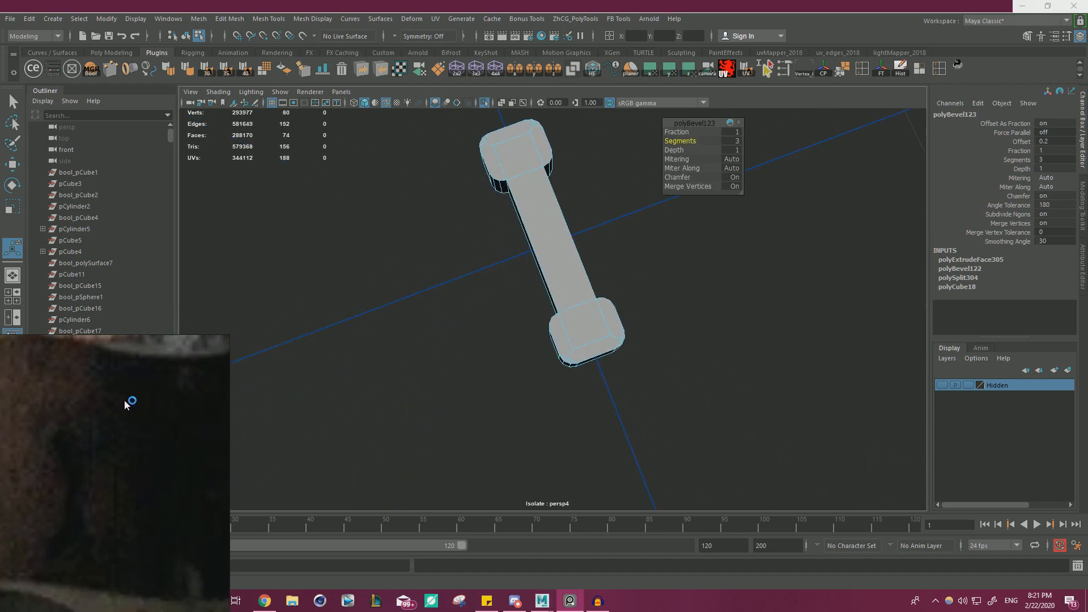
left_click_drag(453, 296, 355, 335, "alt")
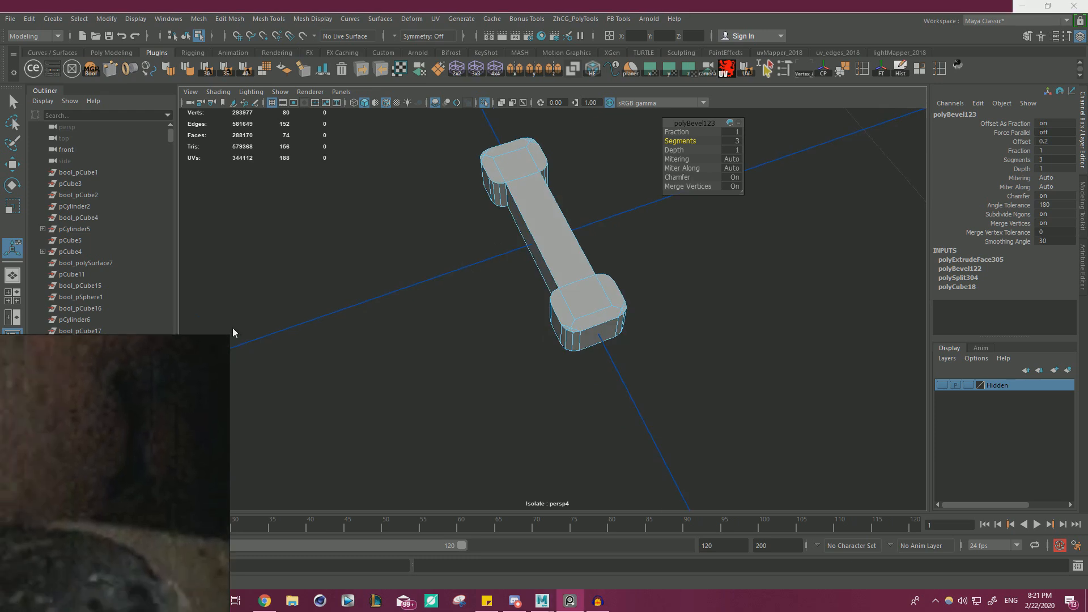
left_click_drag(612, 325, 548, 360, "alt")
Select the vertices of both rounded end blocks, leaving out the middle of the bar, and rescale them together.
right_click_drag(548, 360, 512, 320)
left_click_drag(512, 320, 482, 443, "alt")
left_click_drag(704, 283, 703, 283)
scroll(680, 328, "up", 6)
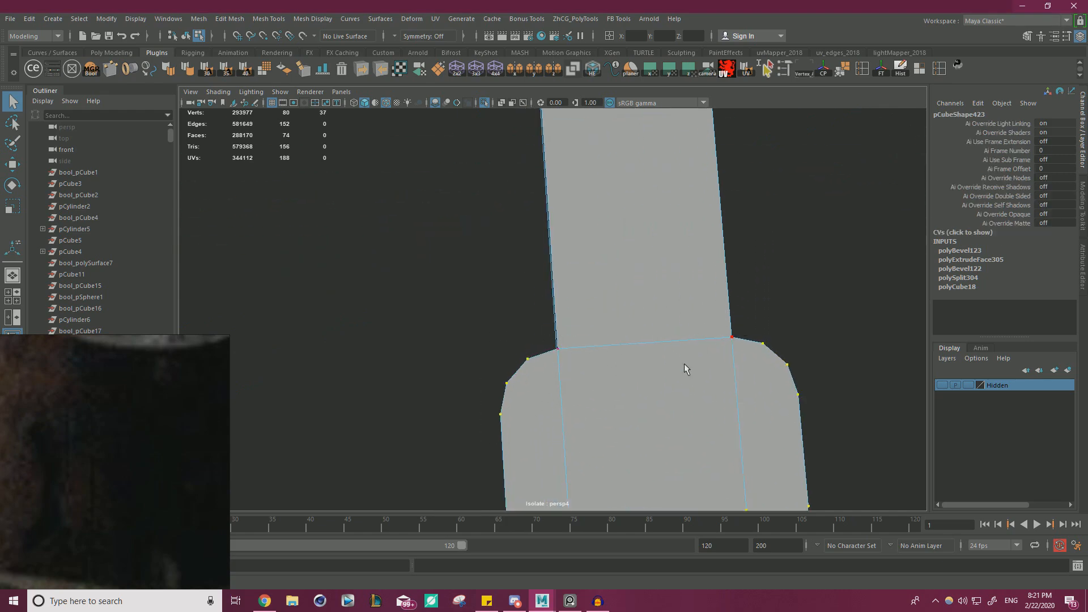
scroll(561, 365, "down", 3)
left_click_drag(561, 364, 549, 219, "alt")
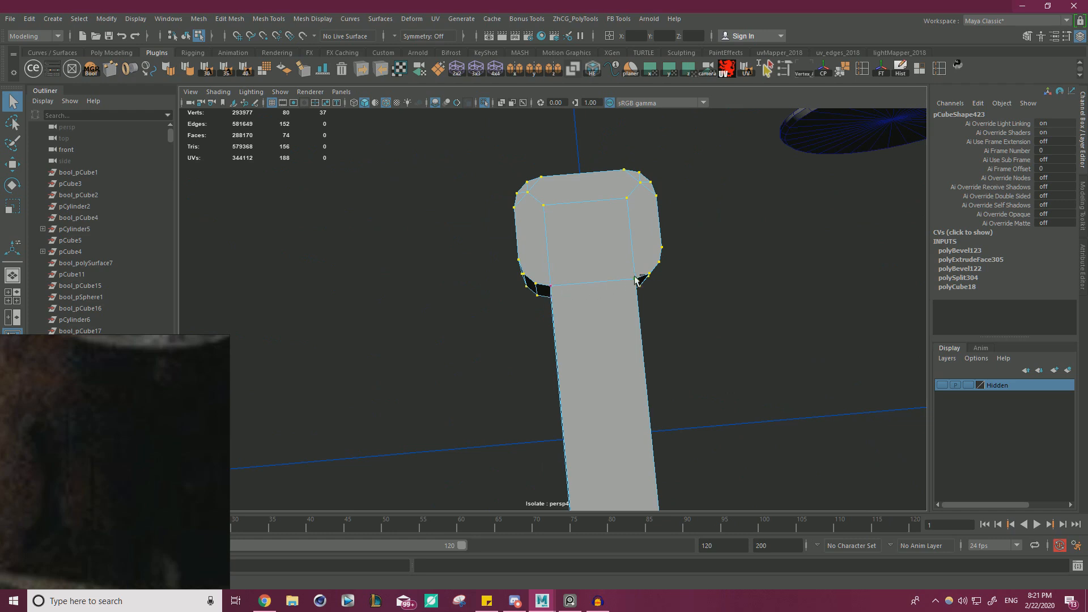
left_click_drag(613, 318, 615, 429, "alt")
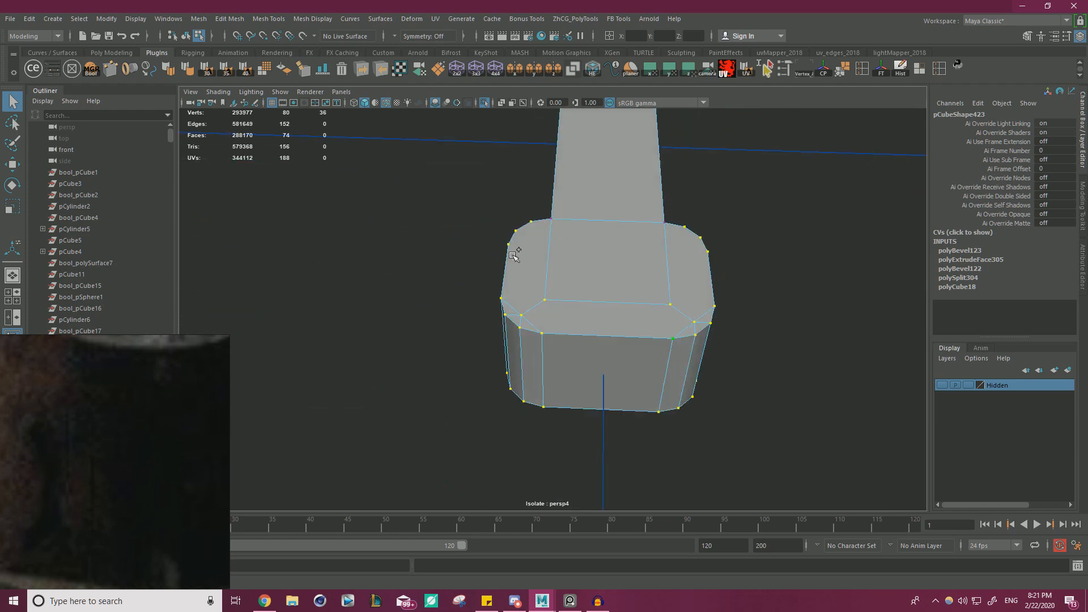
scroll(505, 280, "down", 4)
middle_click_drag(584, 187, 585, 293, "alt")
key("r")
left_click_drag(585, 294, 568, 266, "alt")
key("w")
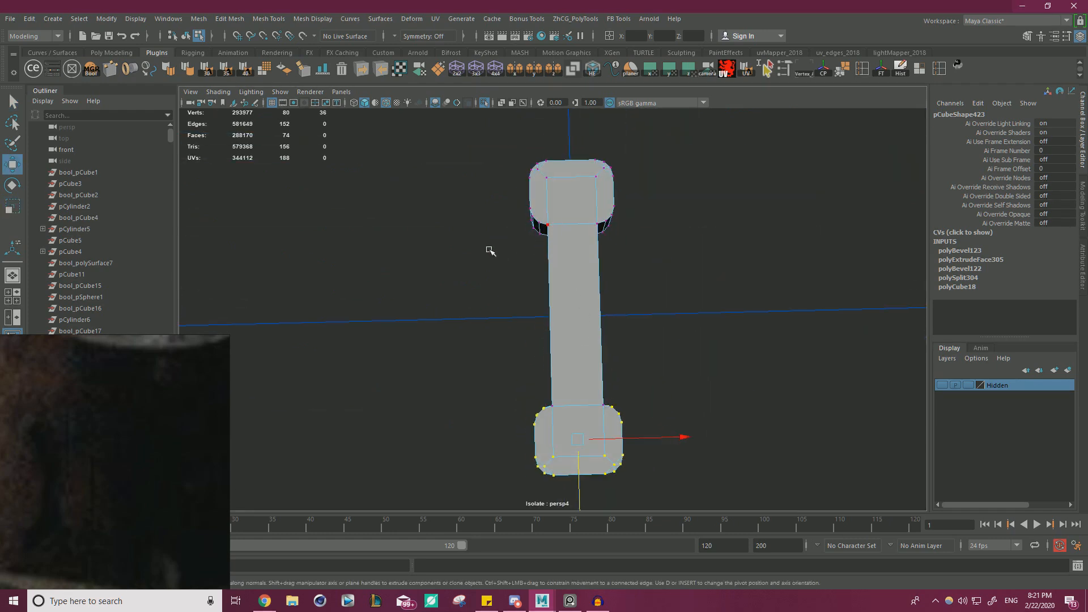
scroll(590, 208, "up", 3)
left_click(605, 263, "ctrl")
mouse_move(605, 263)
left_mouse_down("alt")
mouse_move(547, 233)
mouse_move(609, 272)
left_mouse_up("alt")
scroll(641, 323, "down", 4)
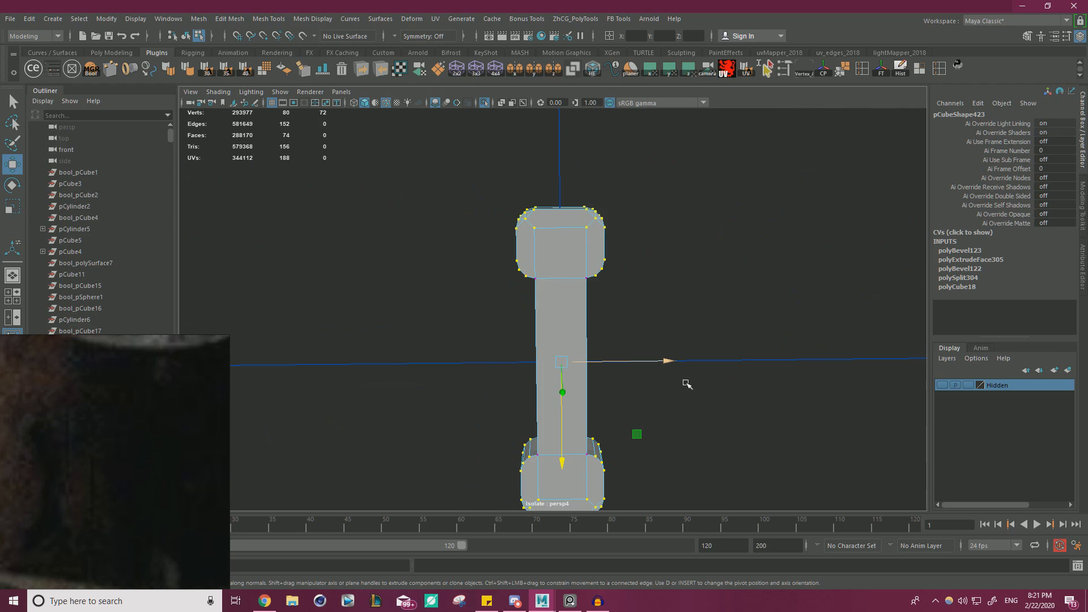
key("r")
left_click_drag(699, 369, 712, 281, "alt")
left_click_drag(712, 281, 709, 292, "alt")
mouse_move(599, 225)
left_mouse_down()
mouse_move(600, 246)
mouse_move(622, 235)
mouse_move(594, 203)
mouse_move(590, 121)
mouse_move(595, 214)
left_mouse_up()
Delete the faces on the top and underside of the bar, keeping only the ring of side faces.
right_click_drag(522, 277, 542, 323)
left_click_drag(541, 323, 469, 272, "alt")
left_click_drag(539, 284, 490, 291, "alt")
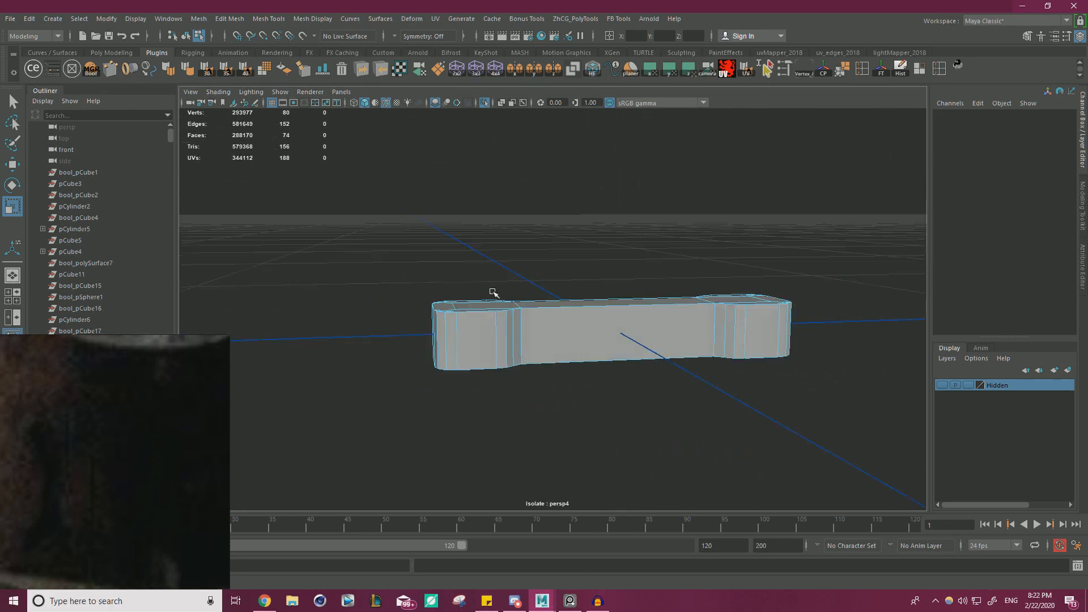
left_click(527, 349)
double_click(522, 347, "shift")
left_click_drag(522, 347, 521, 420, "alt")
left_click_drag(399, 455, 905, 179, "shift")
left_click_drag(578, 425, 612, 397, "alt")
left_click(532, 346, "ctrl")
key("Delete")
Select the open border edges of the bar and fill them with clean single cap faces.
left_click_drag(603, 340, 602, 391, "alt")
right_click_drag(561, 274, 558, 257)
double_click(555, 271)
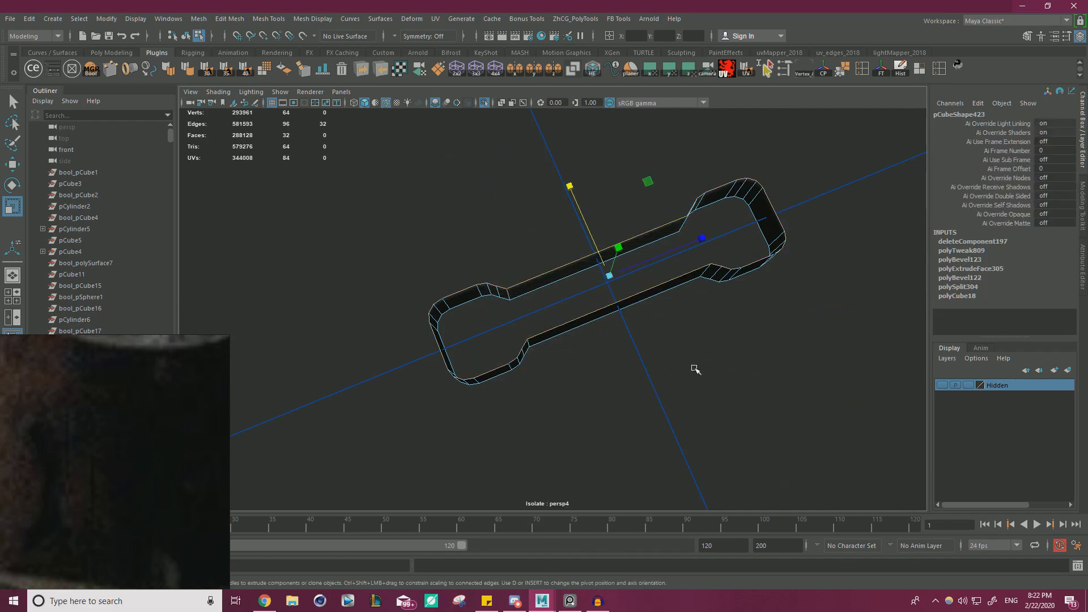
right_click_drag(695, 368, 695, 371, "shift")
right_click_drag(679, 516, 679, 516, "shift")
left_click_drag(680, 474, 554, 279, "alt")
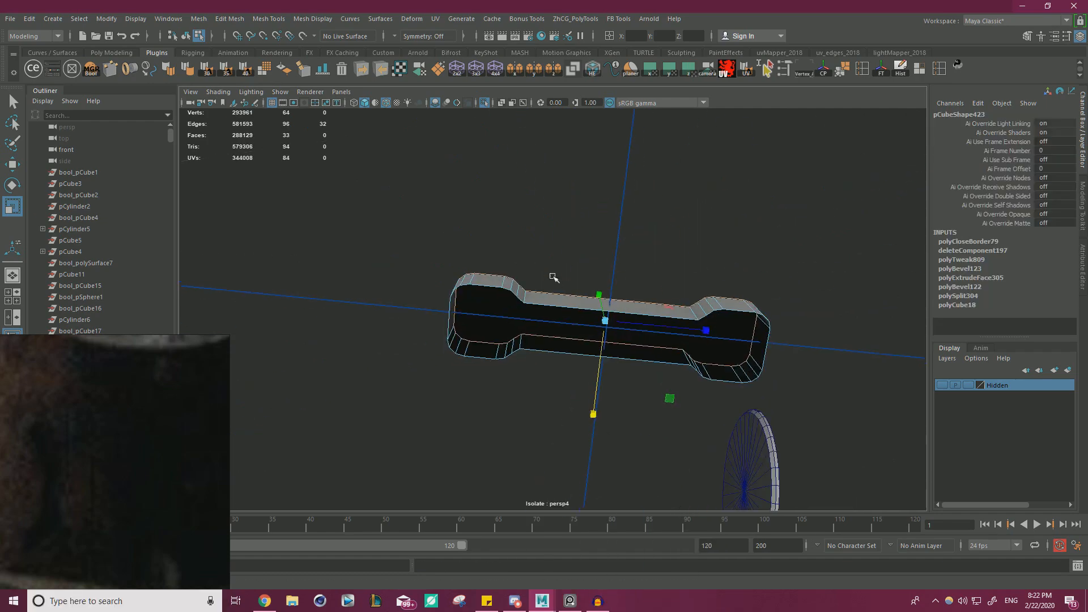
Duplicate the capped bar and rotate the copy a quarter turn about the vertical axis to form a cross.
right_click_drag(549, 275, 603, 260)
left_click(646, 235)
left_click_drag(646, 235, 547, 372, "alt")
left_click(604, 292)
key("w")
key("e")
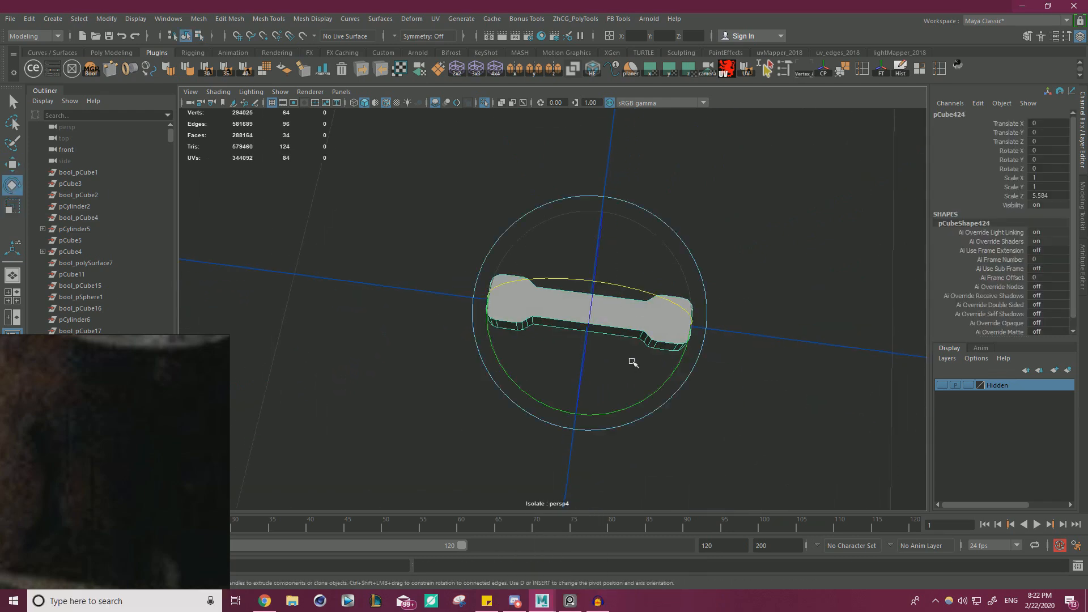
left_click_drag(617, 424, 561, 272)
left_click(708, 422)
Freeze the transformations and delete the history of both crossed bars.
left_click_drag(601, 323, 657, 291, "alt")
left_click(440, 238)
left_click_drag(440, 238, 587, 306)
left_click(901, 75)
left_click(436, 204)
left_click_drag(437, 204, 642, 311)
left_click(410, 229)
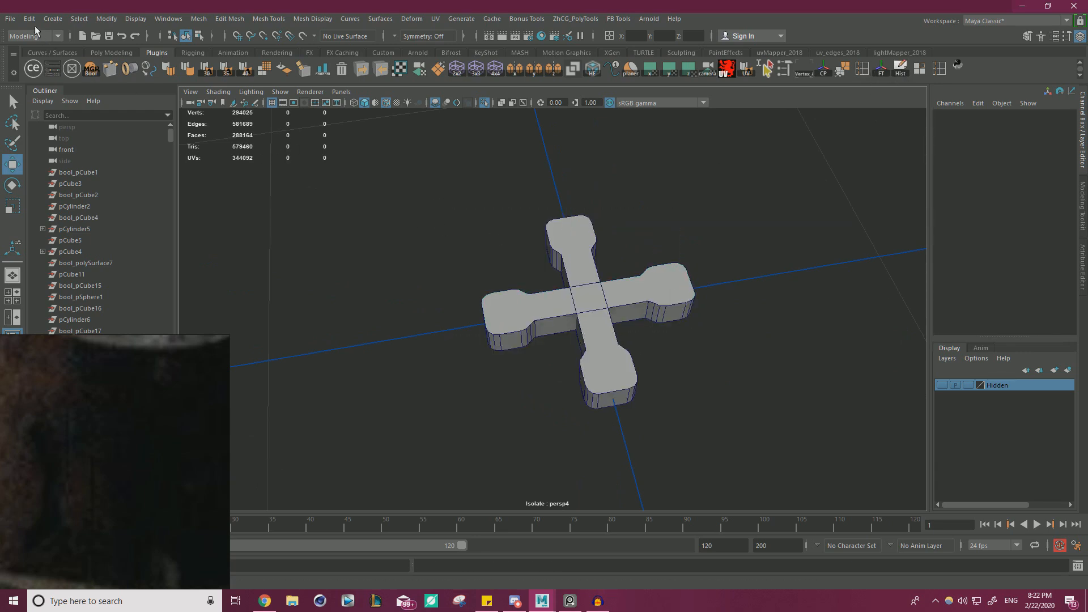
Join the two crossed bars with a Union boolean in DcBoolManager, then delete the history and base objects.
left_click(558, 238)
left_click(533, 306, "shift")
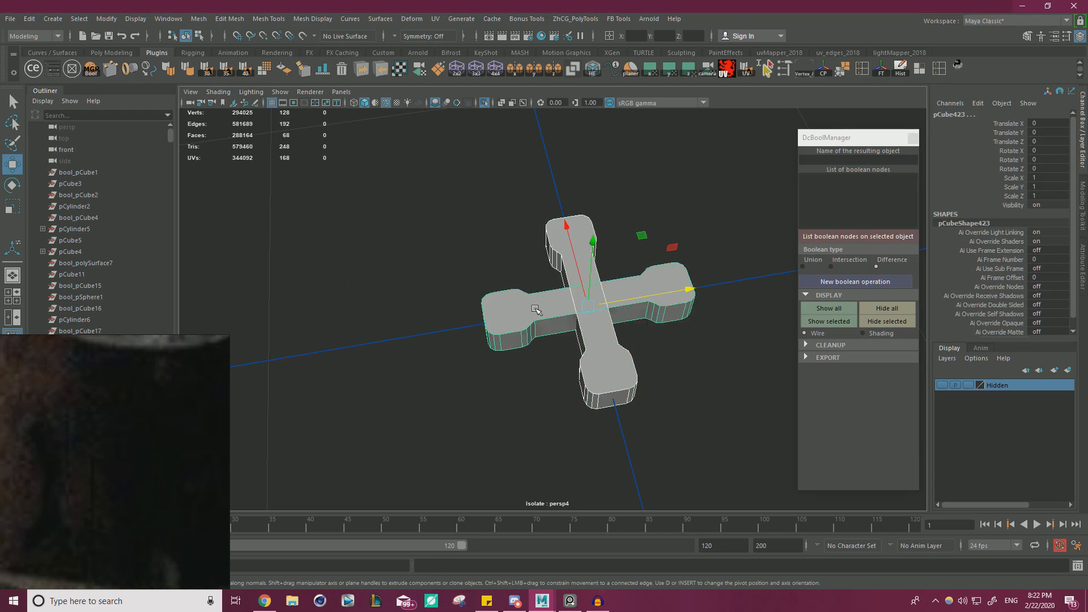
left_click(803, 265)
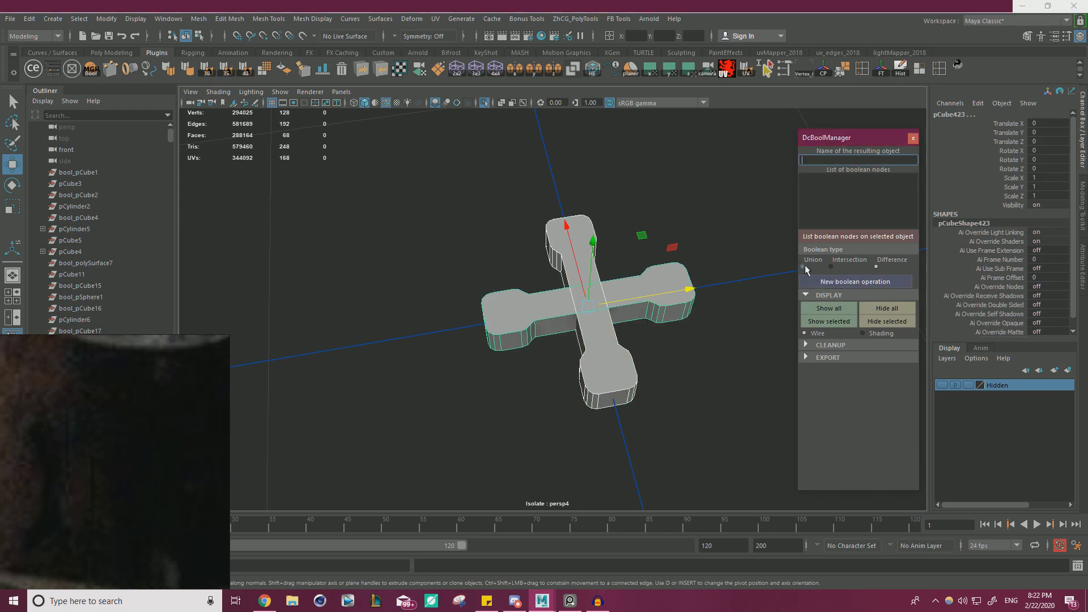
left_click(806, 346)
left_click(836, 282)
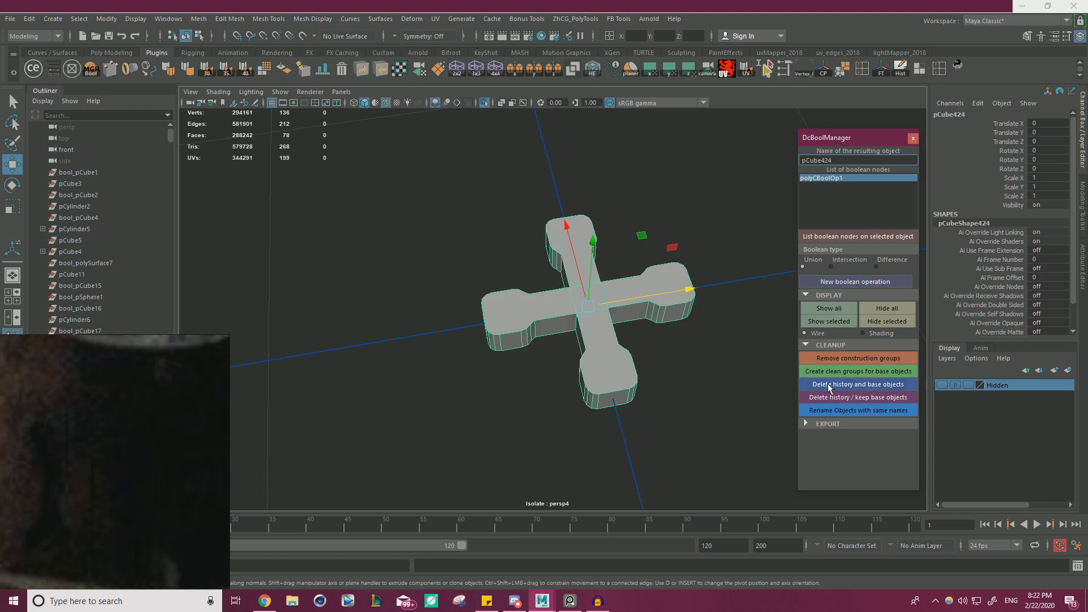
left_click(879, 387)
scroll(635, 305, "up", 5)
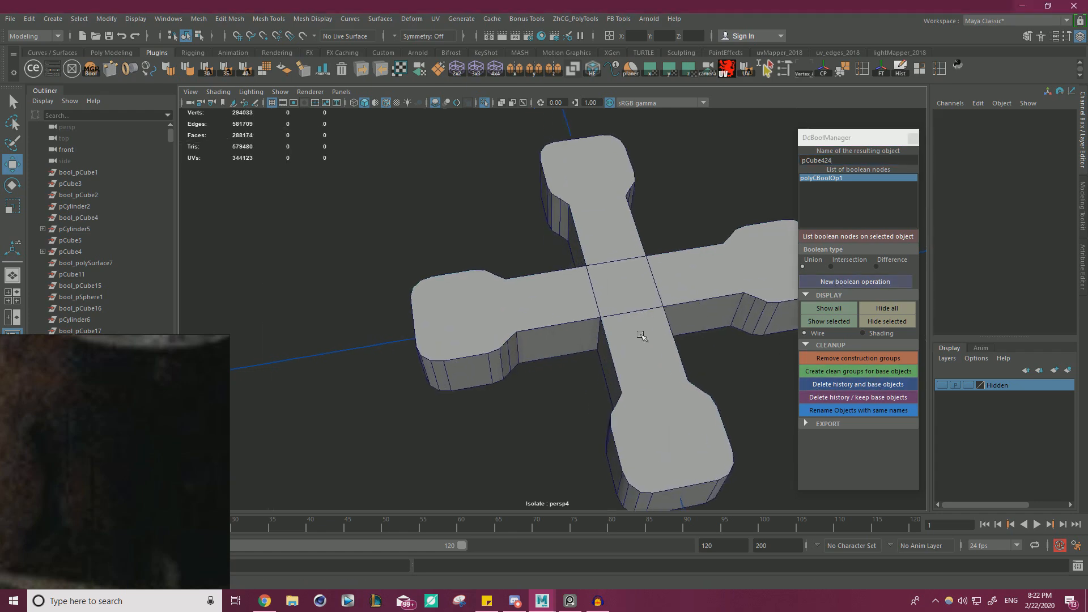
left_click_drag(678, 306, 700, 270, "alt")
right_click_drag(614, 275, 559, 276)
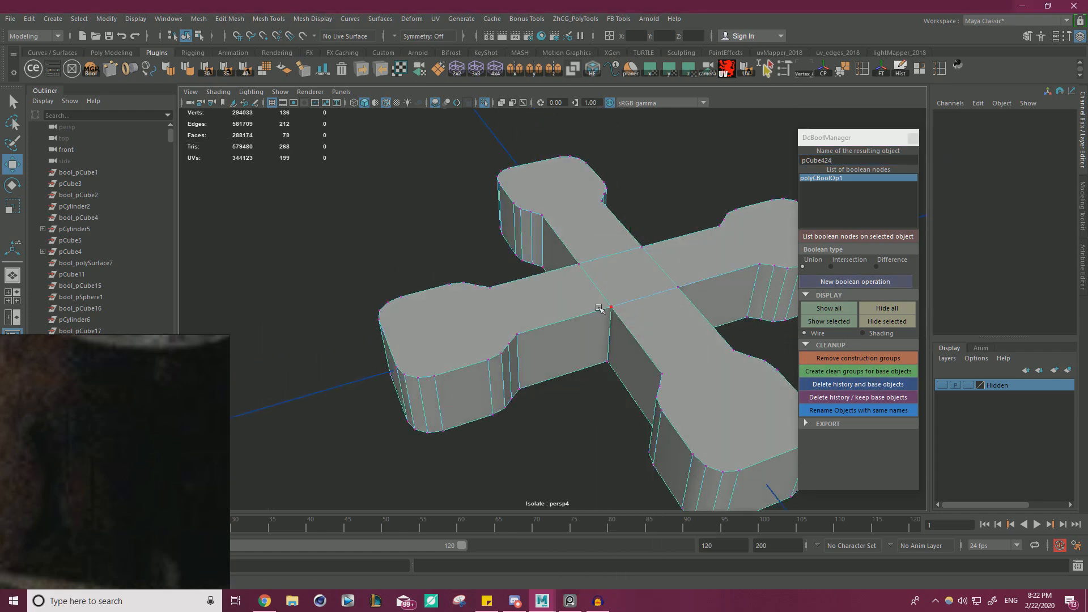
left_click(612, 307)
left_click_drag(621, 222, 530, 243)
key("z")
Snap the cross to the centre of the large disc and rotate it -90 degrees about X to lie flat against it.
right_click_drag(509, 234, 614, 216)
scroll(583, 268, "down", 10)
left_click_drag(622, 318, 464, 187, "alt")
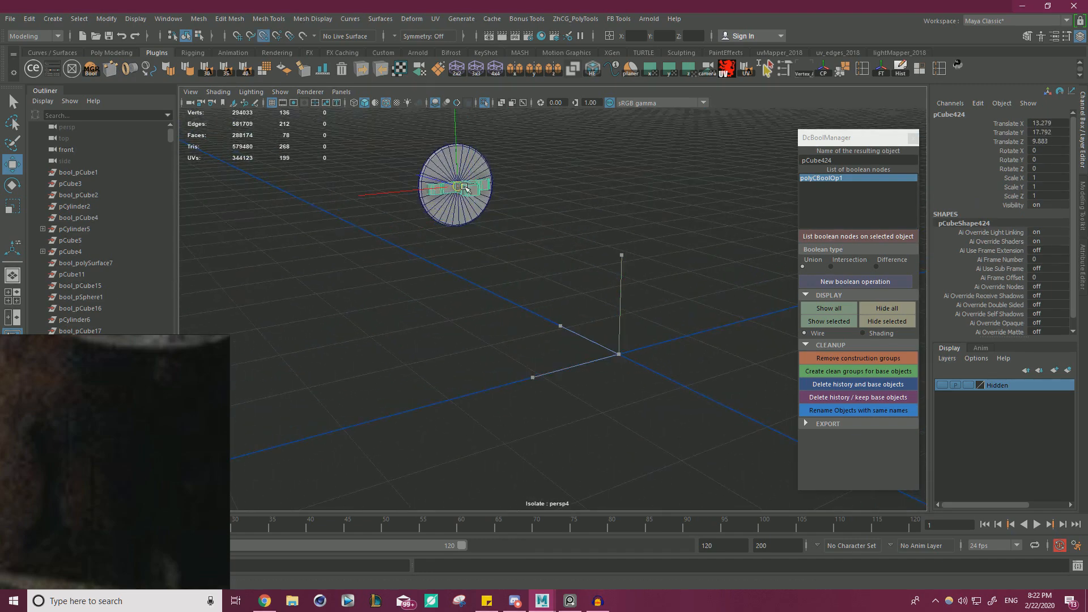
key("f")
scroll(660, 274, "down", 3)
scroll(591, 301, "up", 3)
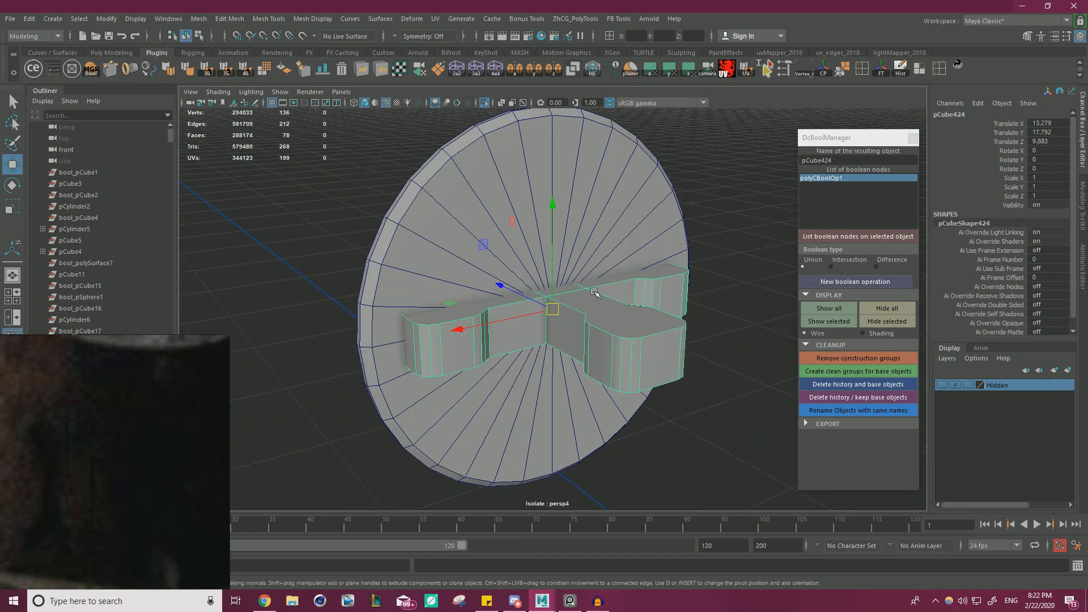
key("e")
left_click_drag(603, 265, 622, 343)
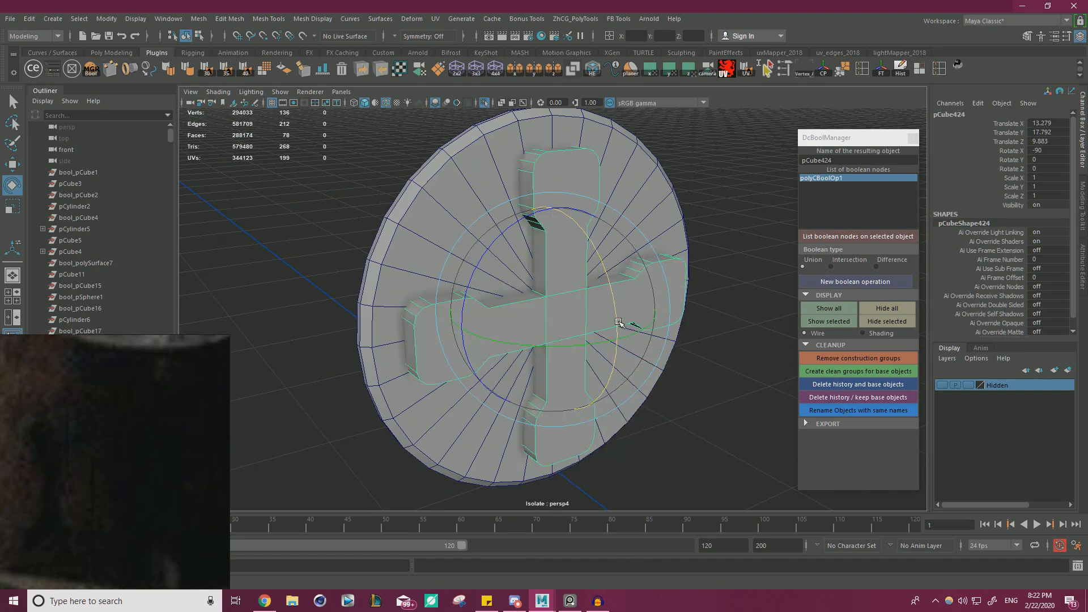
Scale the cross down to about 0.303 in X and Z and 0.136 in Y, and shift it to about 9.865 in Z.
key("r")
left_click_drag(552, 309, 434, 329)
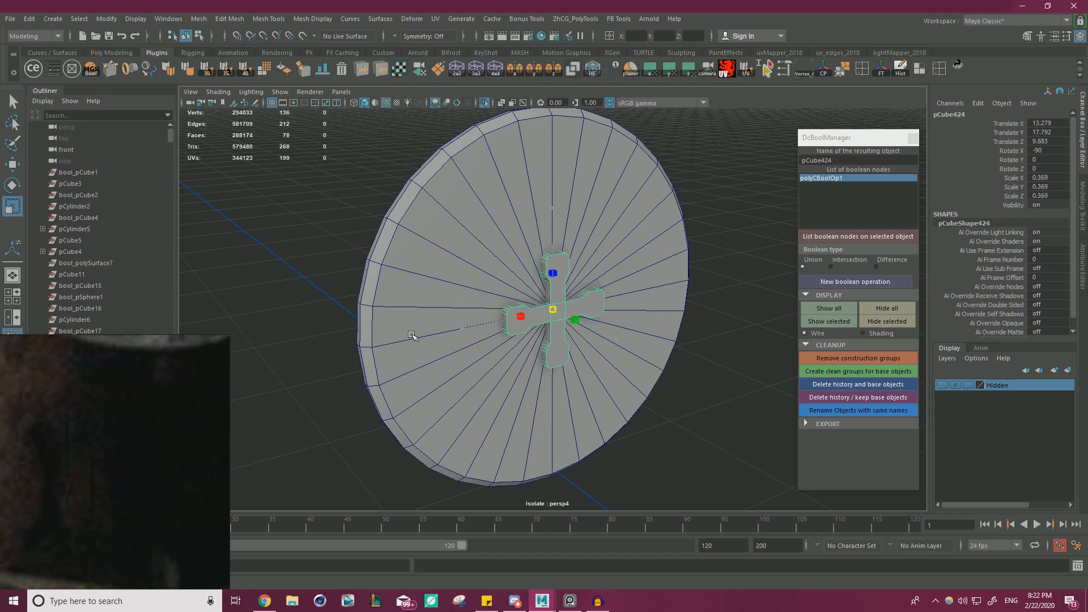
scroll(572, 331, "up", 5)
left_click_drag(538, 325, 704, 371, "alt")
left_click_drag(647, 335, 420, 288)
key("w")
scroll(532, 303, "down", 5)
scroll(420, 288, "up", 3)
key("r")
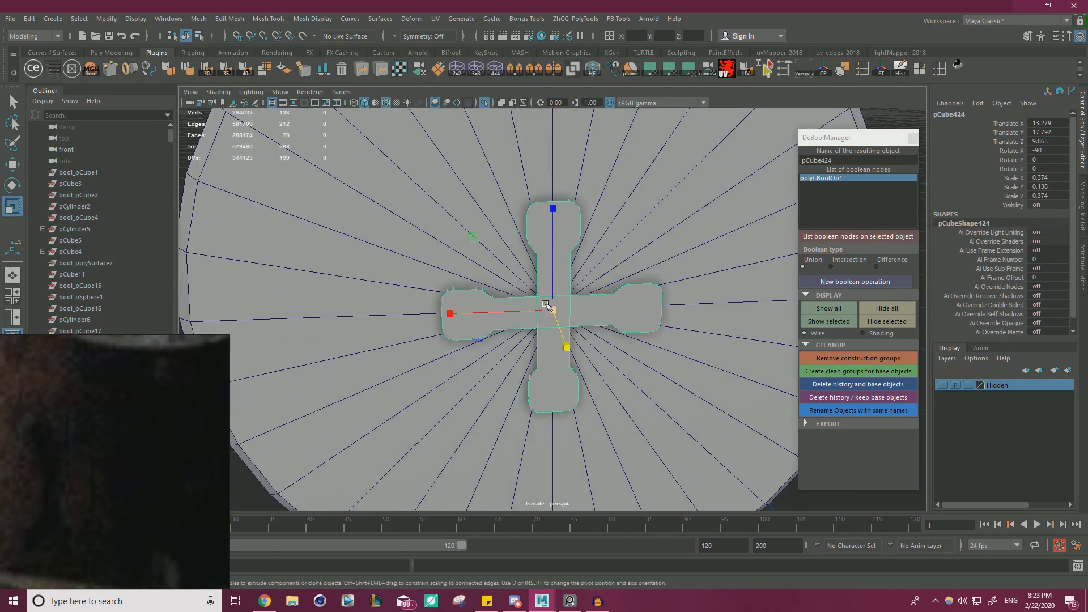
middle_click_drag(473, 237, 493, 252)
Rotate the cross -45 degrees about Z so its arms run diagonally on the disc.
key("e")
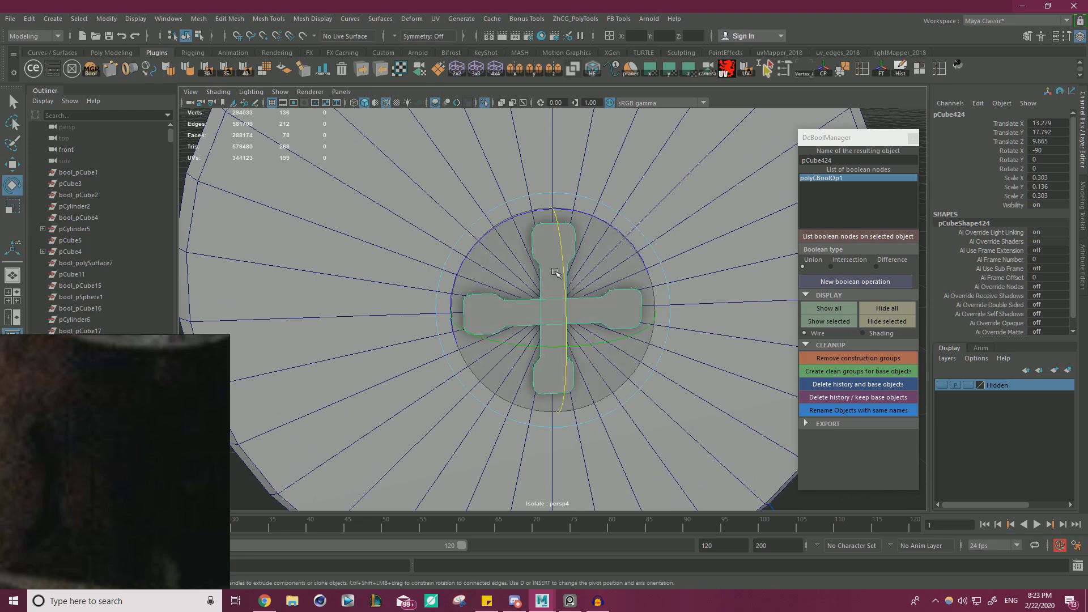
scroll(319, 252, "down", 5)
scroll(601, 287, "up", 3)
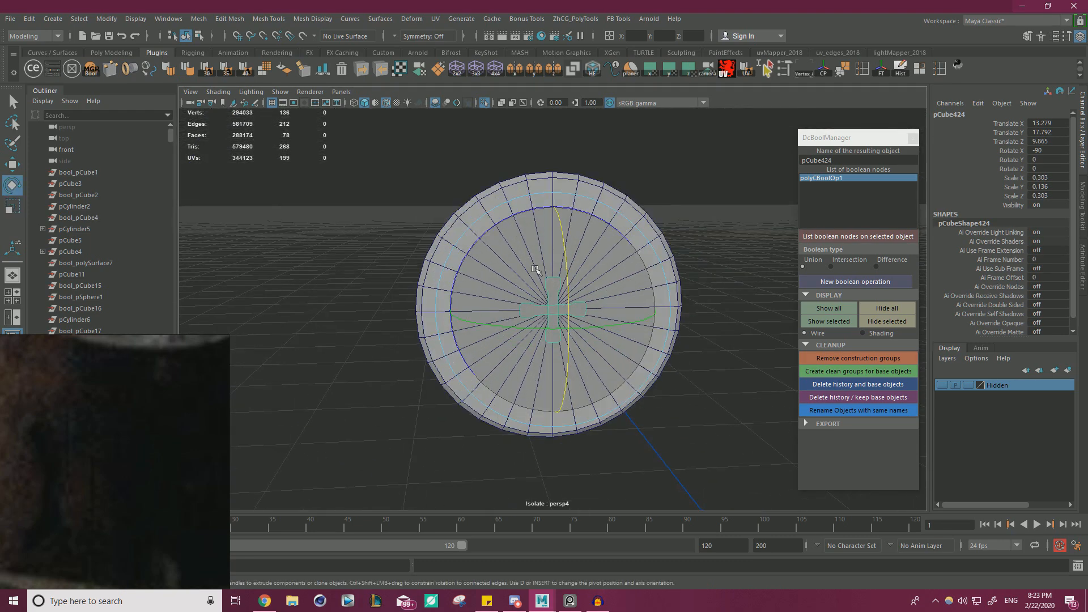
left_click_drag(465, 247, 675, 216)
key("w")
left_click(718, 204)
Select the cross together with the disc, then freeze their transformations and delete their history.
left_click_drag(566, 238, 639, 213, "alt")
right_click_drag(639, 214, 777, 303, "alt")
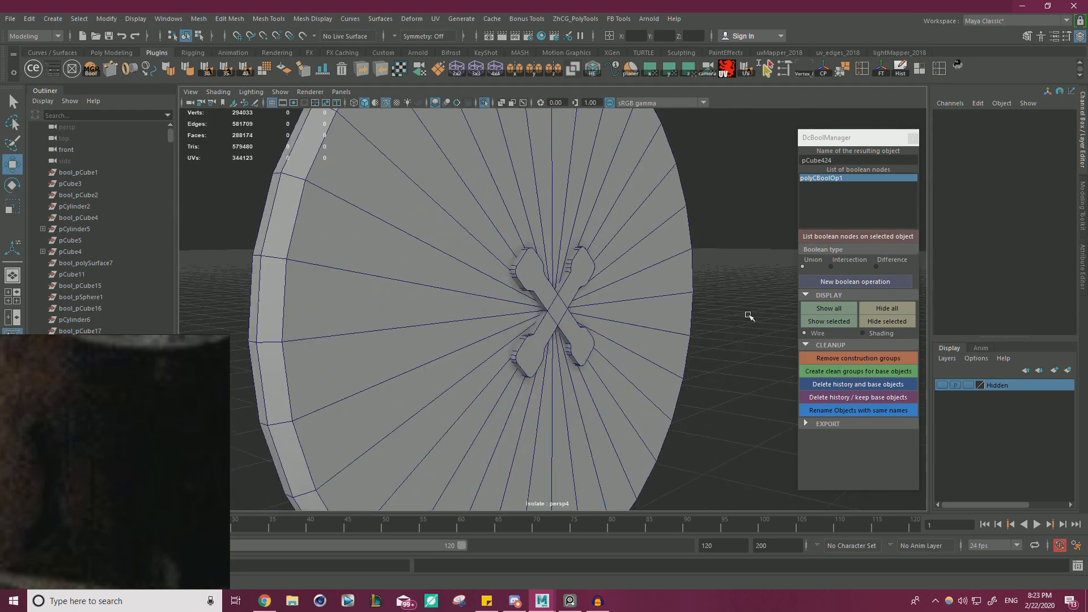
left_click(543, 306)
left_click_drag(646, 311, 669, 346, "alt")
scroll(510, 309, "down", 4)
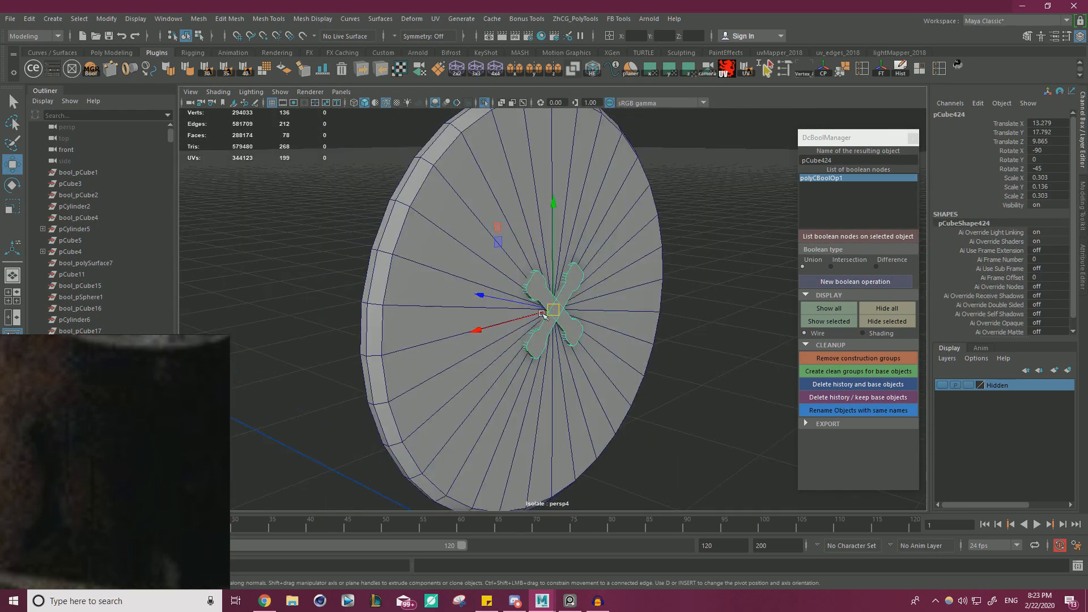
left_click_drag(542, 279, 533, 272)
left_click(899, 73)
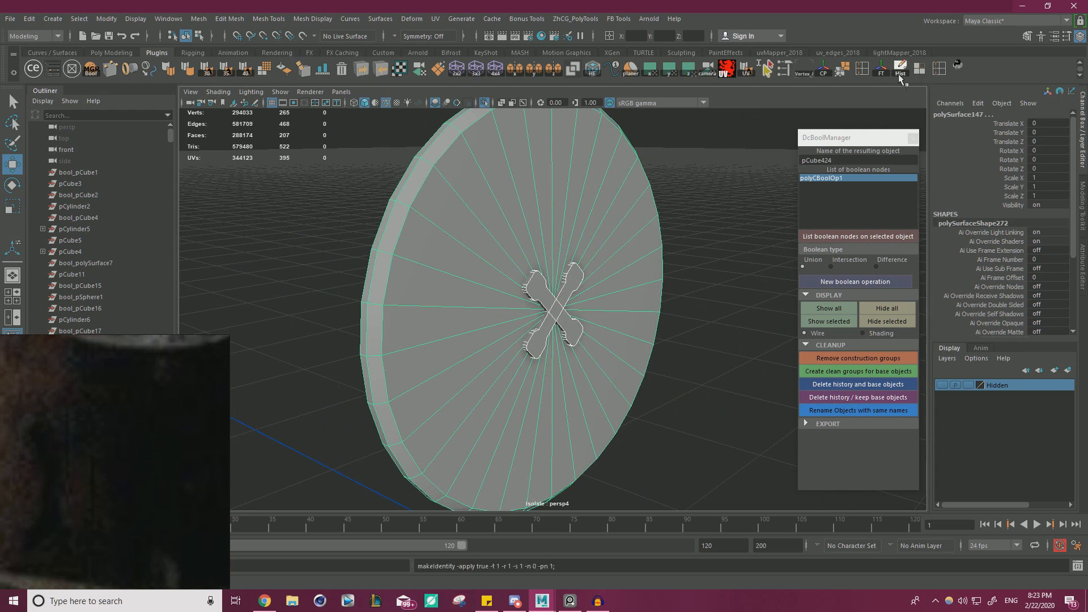
Subtract the cross from the disc with a Difference boolean in DcBoolManager.
left_click(709, 311)
left_click(584, 236)
left_click(570, 278, "shift")
left_click(889, 263)
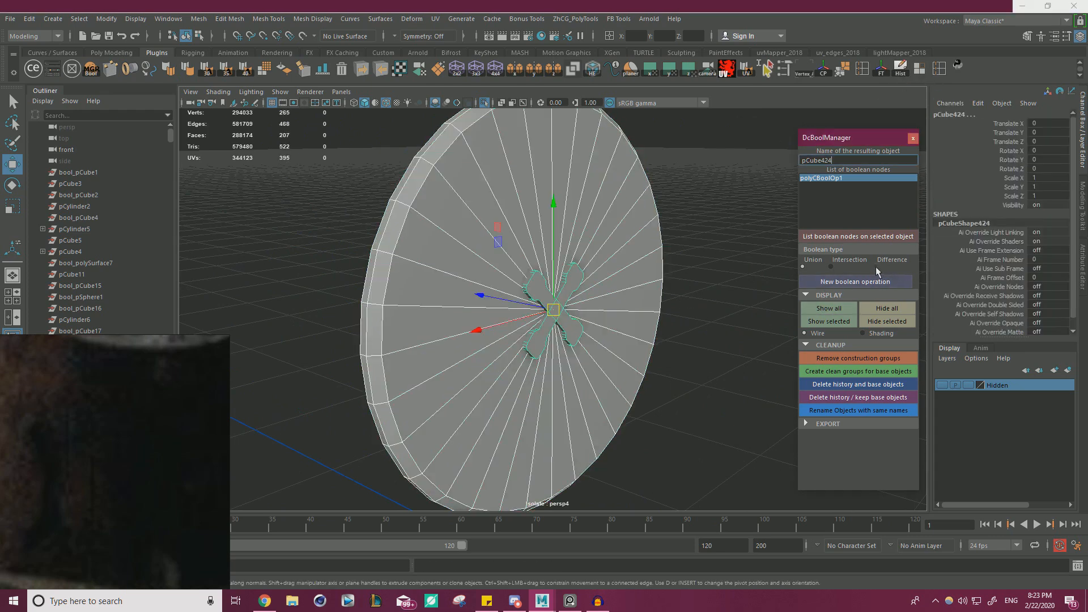
left_click(876, 267)
left_click(860, 282)
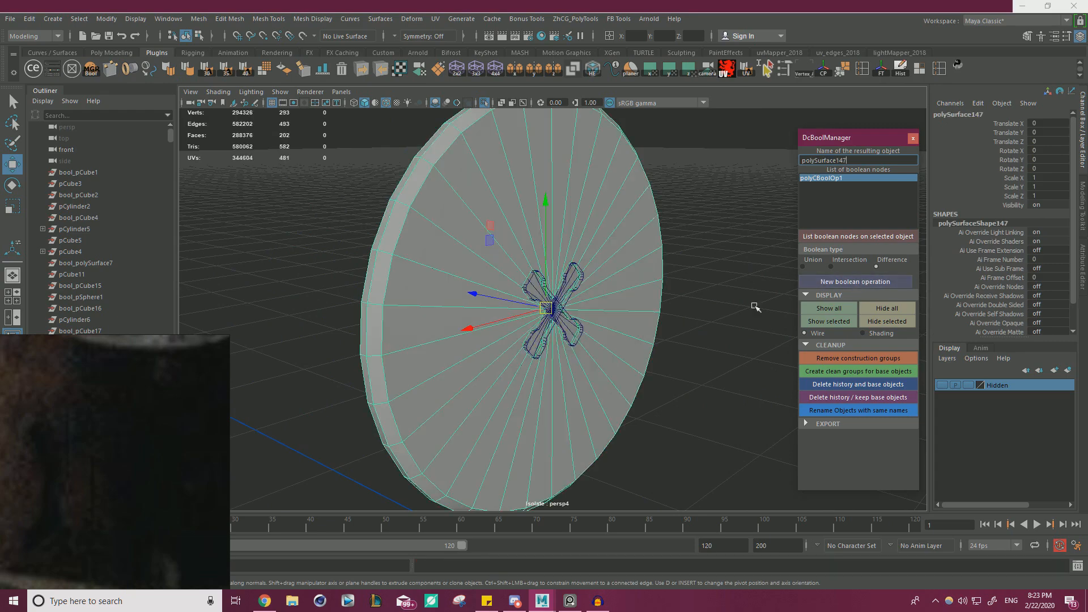
Select the cross-shaped cutter, centre its pivot and shift it about 0.07 units along Z.
left_click_drag(756, 306, 624, 297, "alt")
right_click_drag(624, 297, 658, 340, "alt")
left_click_drag(658, 340, 671, 387, "alt")
left_click(628, 415)
left_click_drag(627, 416, 617, 359, "alt")
left_click(823, 71)
left_click_drag(511, 289, 508, 284)
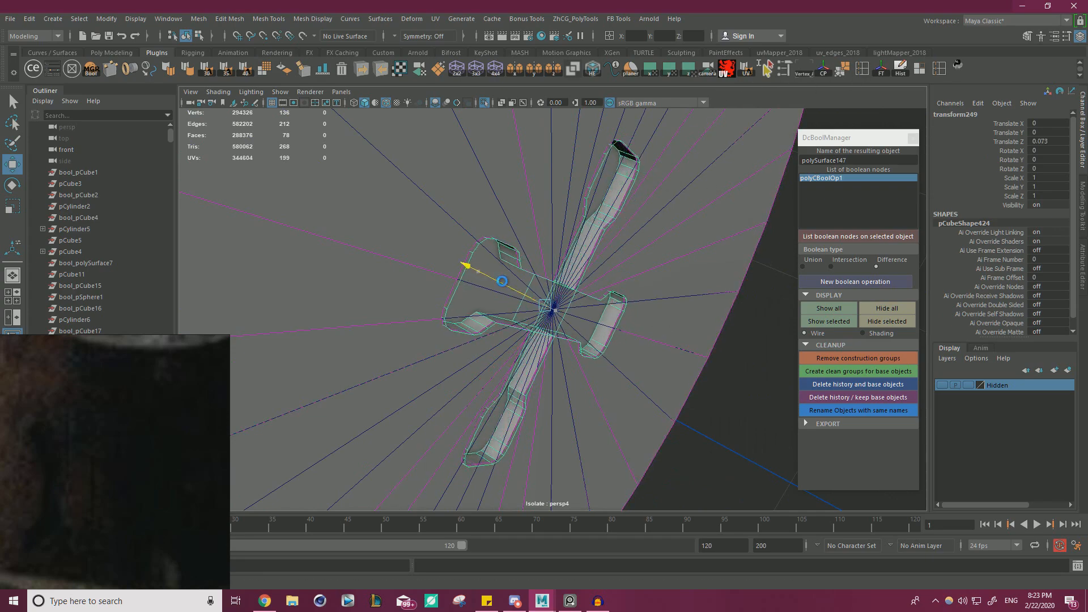
left_click_drag(574, 275, 455, 263, "alt")
Scale the cutter to about 2.263 along Z and move it to about -0.013 in Z to adjust the recess depth.
key("r")
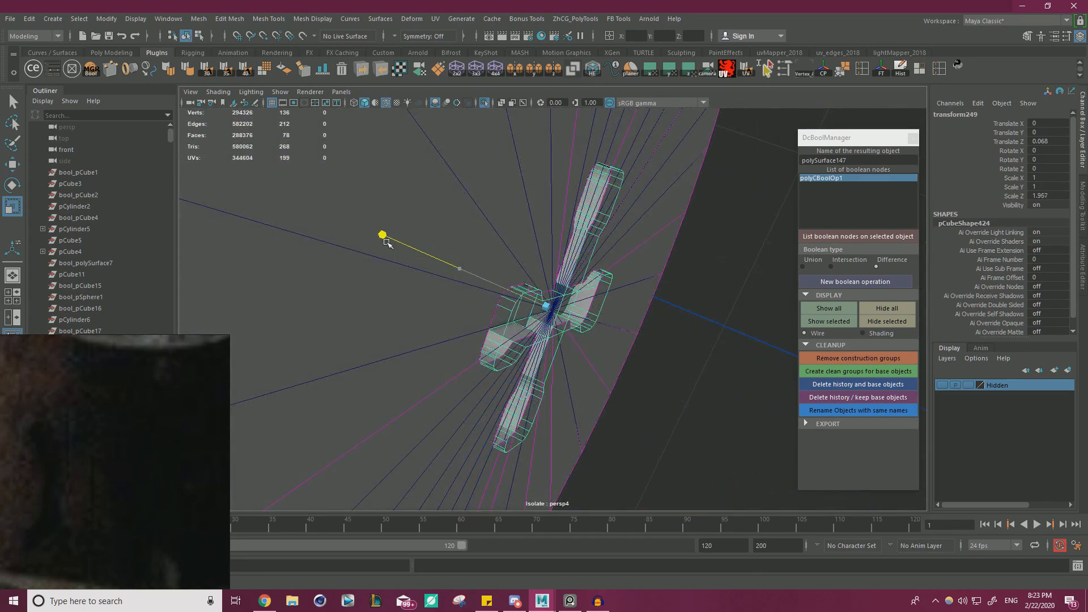
scroll(355, 234, "down", 3)
left_click_drag(339, 229, 586, 276)
scroll(586, 276, "up", 3)
key("w")
left_click_drag(494, 282, 508, 289)
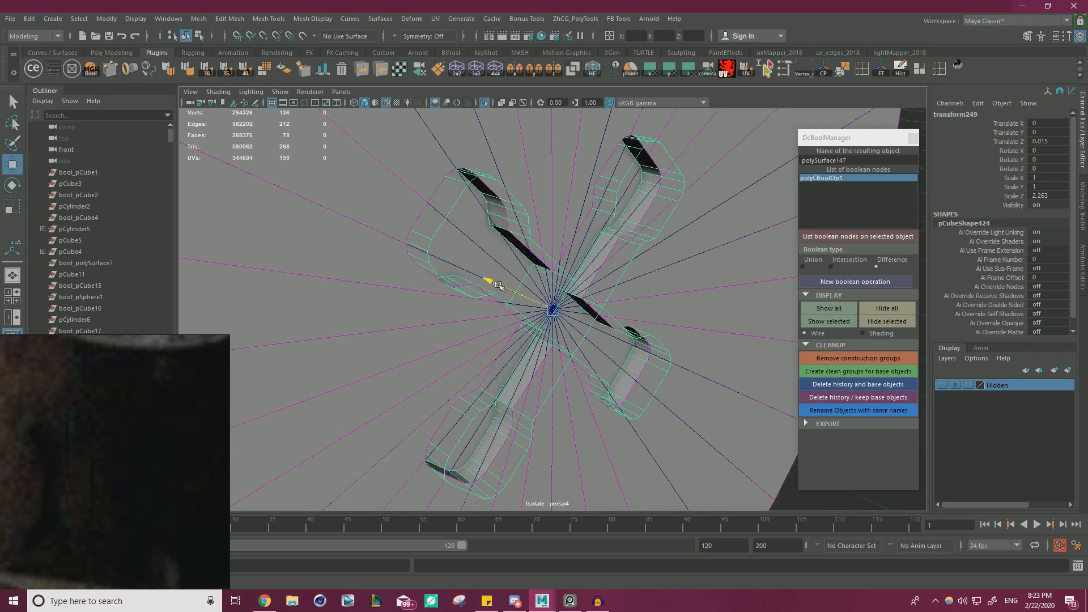
left_click_drag(498, 264, 513, 284, "alt")
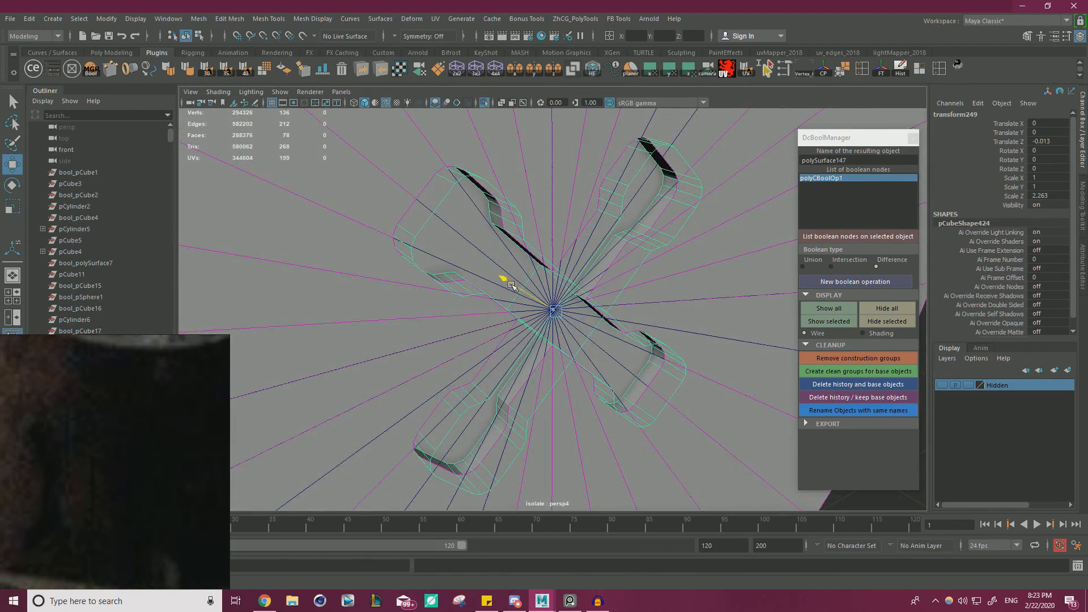
Select the five flat cutter faces that form the recess floor and bevel them with fraction 0.7 and one segment.
left_click_drag(537, 280, 637, 254, "alt")
right_click_drag(702, 233, 702, 262)
left_click_drag(544, 241, 690, 253, "alt")
key("4")
left_click(584, 291)
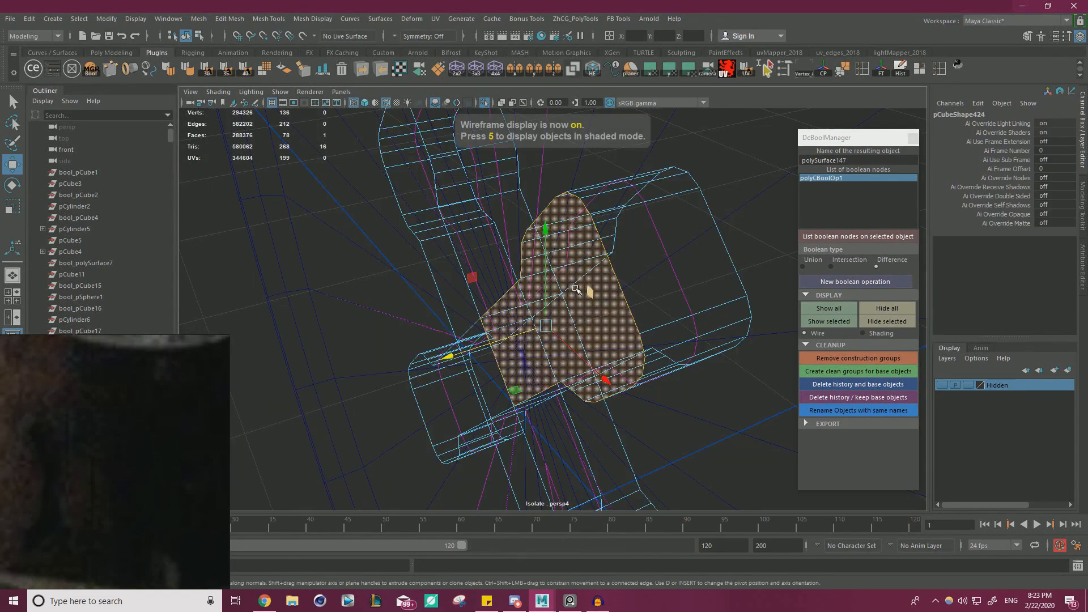
left_click(465, 382, "shift")
left_click_drag(479, 364, 591, 251, "alt")
left_click(632, 301, "shift")
mouse_move(632, 301)
left_mouse_down("alt")
mouse_move(449, 238)
mouse_move(492, 228)
left_mouse_up("alt")
key("5")
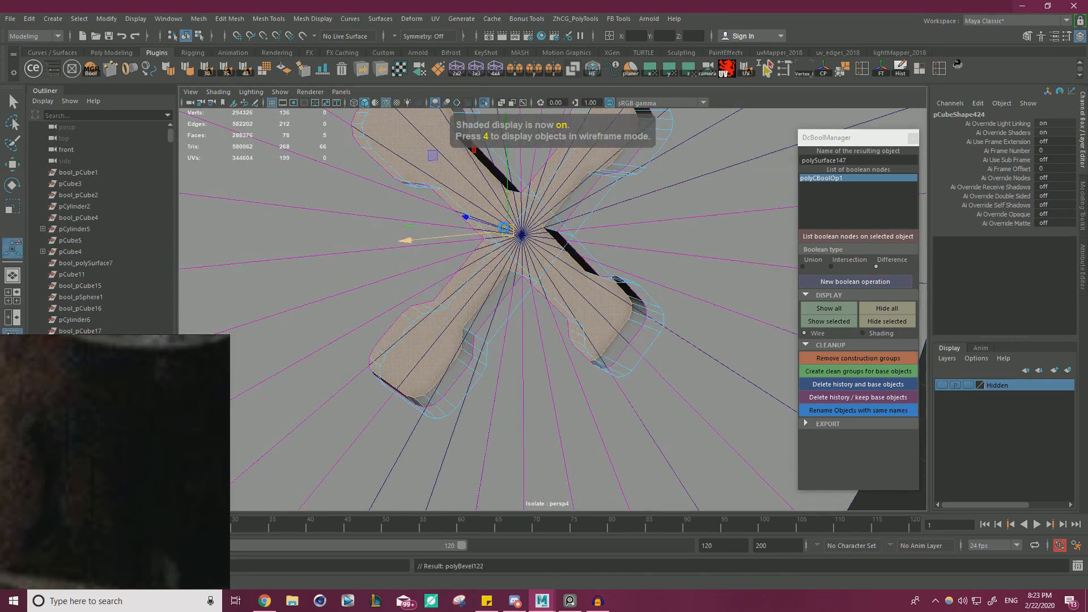
key("ctrl+b")
middle_click_drag(493, 228, 453, 269, "alt")
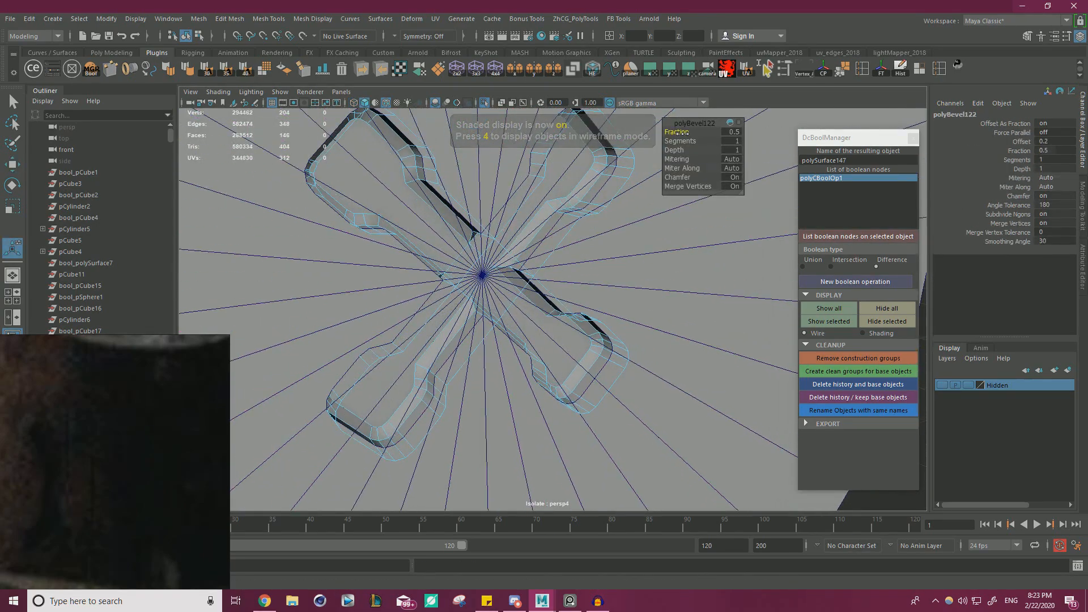
left_click_drag(601, 181, 499, 223, "alt")
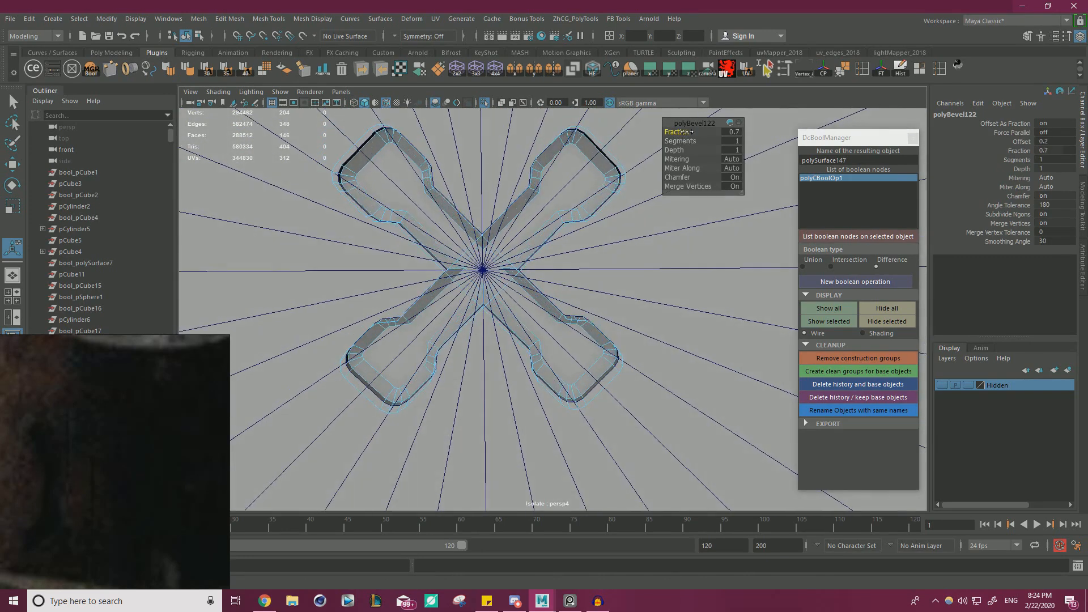
Set the cutter bevel's fraction to 0.5, then delete the boolean's history and base objects and close DcBoolManager.
scroll(619, 197, "down", 2)
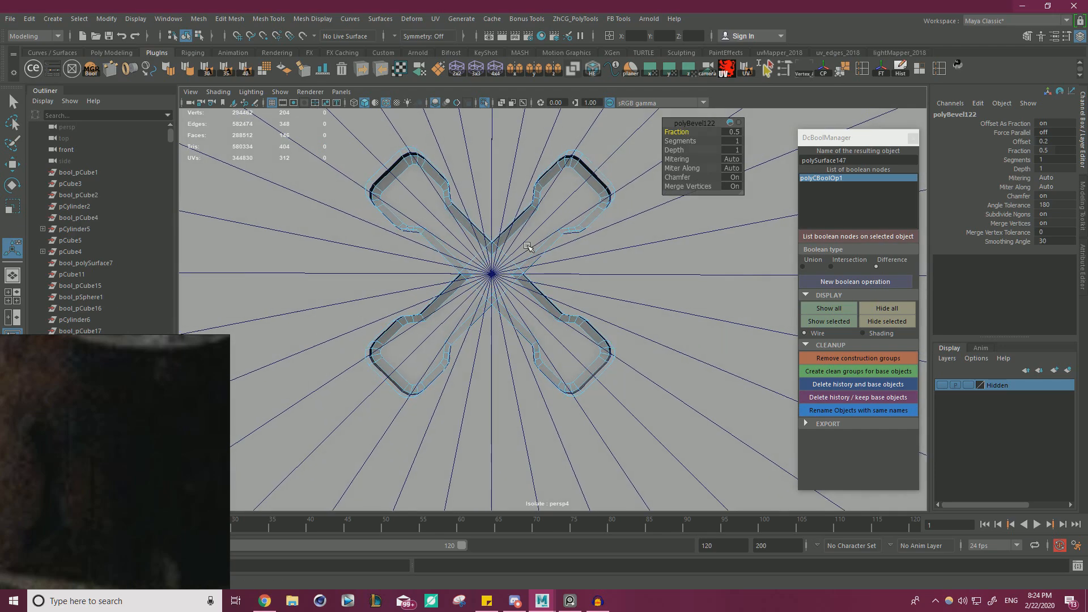
key("w")
left_click(877, 385)
scroll(694, 323, "down", 6)
left_click_drag(640, 317, 697, 334, "alt")
scroll(695, 323, "up", 6)
middle_click_drag(698, 334, 845, 363, "alt")
left_click_drag(845, 364, 573, 284, "alt")
scroll(574, 284, "down", 6)
middle_click_drag(574, 284, 471, 230, "alt")
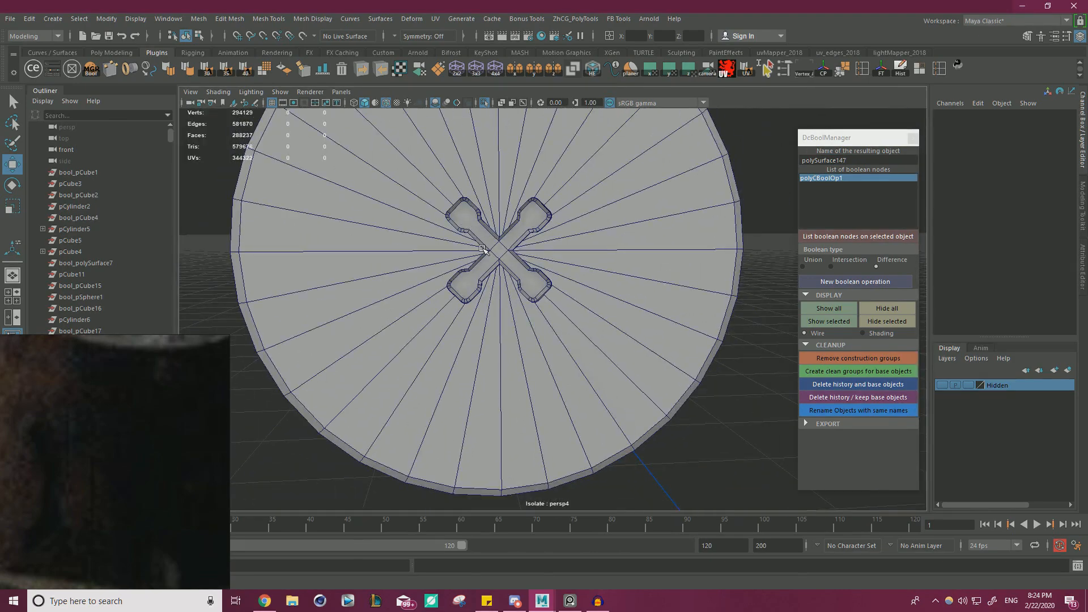
left_click(910, 139)
Examine the cross-shaped recess at the disc's centre up close and from a distance.
left_click_drag(838, 170, 635, 252, "alt")
left_click_drag(575, 197, 629, 209, "alt")
scroll(641, 238, "up", 5)
middle_click_drag(641, 238, 731, 272, "alt")
scroll(584, 231, "up", 2)
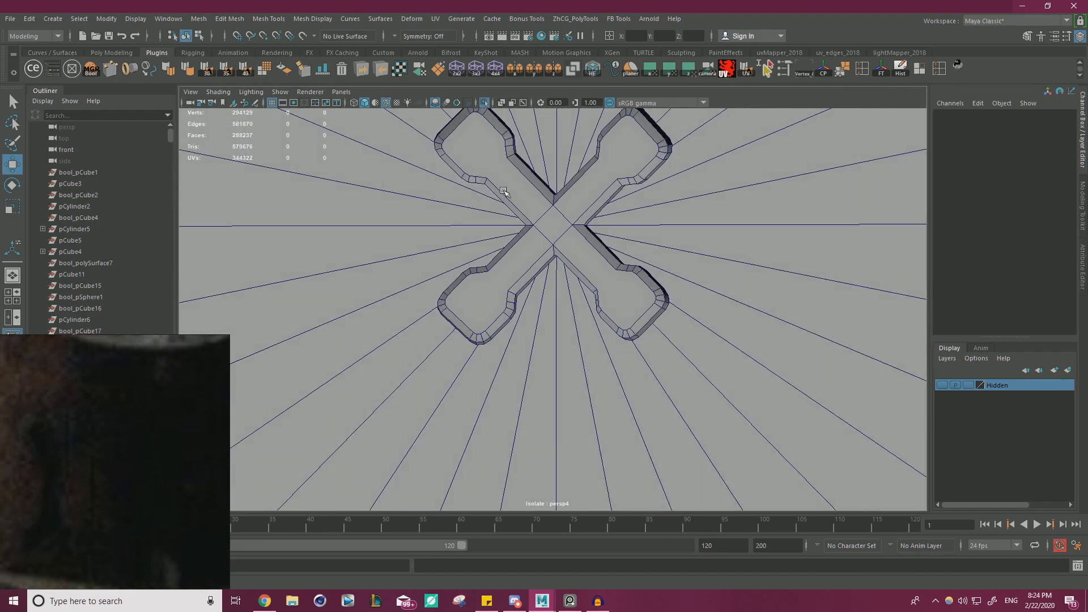
left_click(550, 225)
right_click_drag(556, 223, 569, 184)
scroll(635, 227, "down", 5)
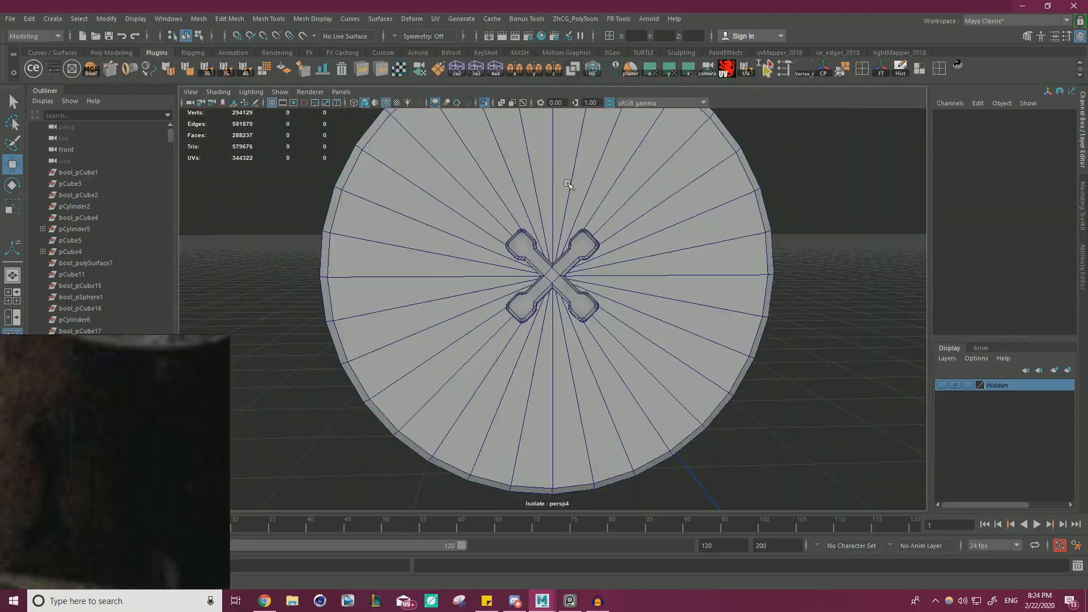
Leave isolation, duplicate a slotted screw from the side frame and isolate the copy together with the disc.
left_click(486, 103)
left_click_drag(631, 172, 627, 275, "alt")
scroll(502, 276, "down", 3)
left_click_drag(731, 266, 522, 233, "alt")
left_click_drag(663, 244, 604, 235, "alt")
scroll(604, 235, "down", 4)
left_click_drag(635, 447, 413, 380, "alt")
scroll(553, 310, "down", 3)
scroll(662, 201, "up", 3)
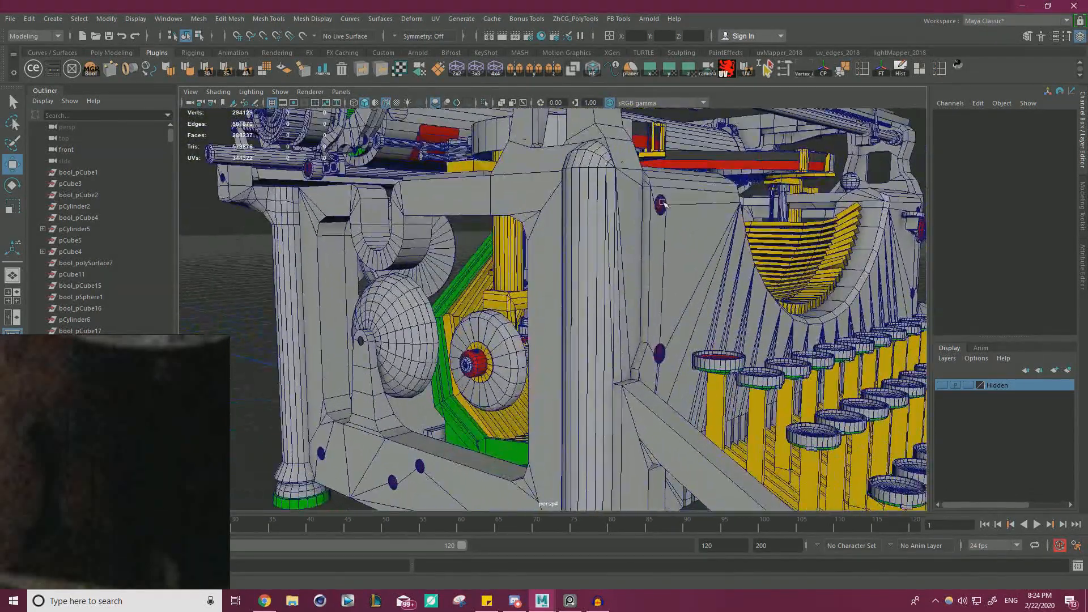
left_click(661, 203)
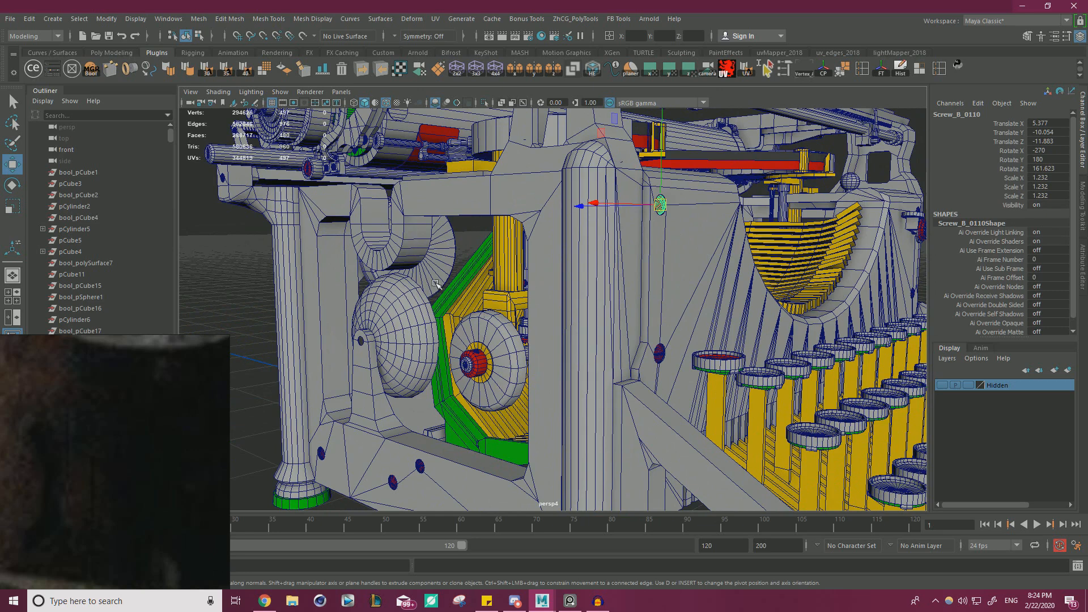
left_click(446, 269)
left_click(484, 103)
Move the screw copy onto the disc beside the cross recess's upper-right arm and scale it uniformly to 0.56.
left_click_drag(508, 133, 432, 234, "alt")
left_click(656, 357)
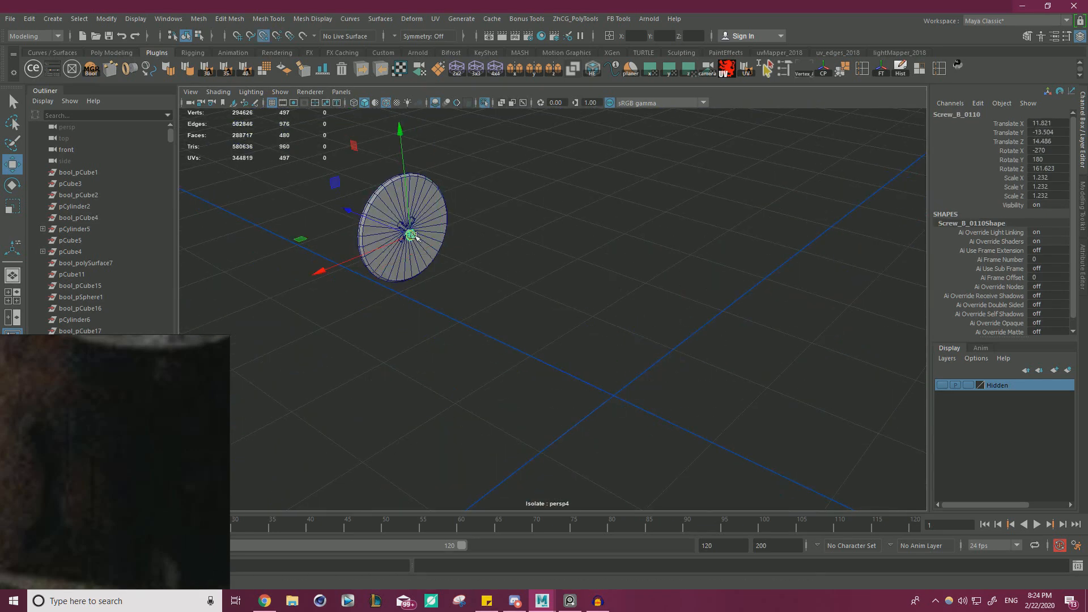
key("f")
left_click_drag(604, 243, 617, 303, "alt")
scroll(617, 304, "down", 3)
middle_click_drag(617, 304, 663, 391, "alt")
scroll(663, 391, "up", 2)
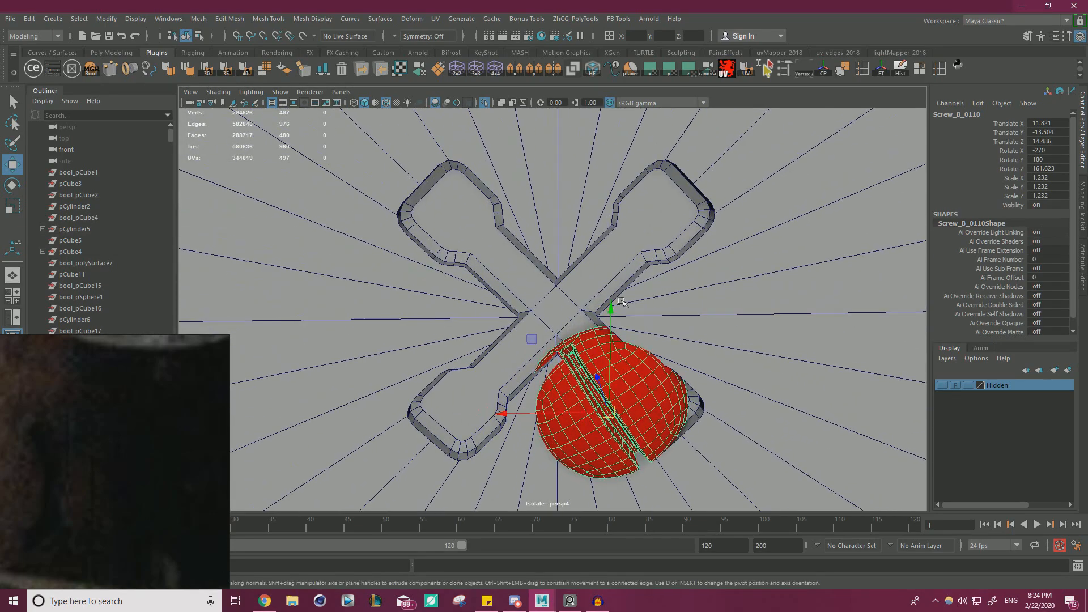
left_click_drag(607, 403, 610, 254)
key("r")
key("w")
middle_click_drag(662, 223, 645, 251, "alt")
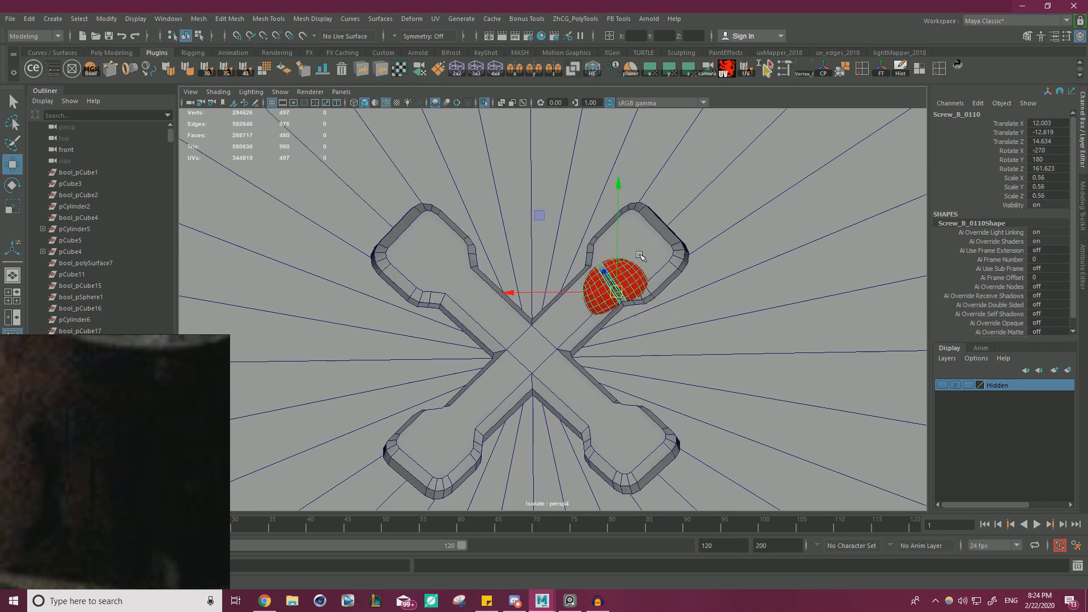
Seat the screw in the upper-right arm end at about 12.083, -12.404, 14.55 and rotate it to about 131.8 in Z.
scroll(613, 241, "up", 2)
middle_click_drag(557, 208, 578, 158)
scroll(661, 223, "up", 3)
scroll(662, 223, "down", 3)
left_click_drag(662, 223, 674, 266, "alt")
left_click_drag(516, 262, 531, 285)
left_click_drag(531, 286, 562, 251, "alt")
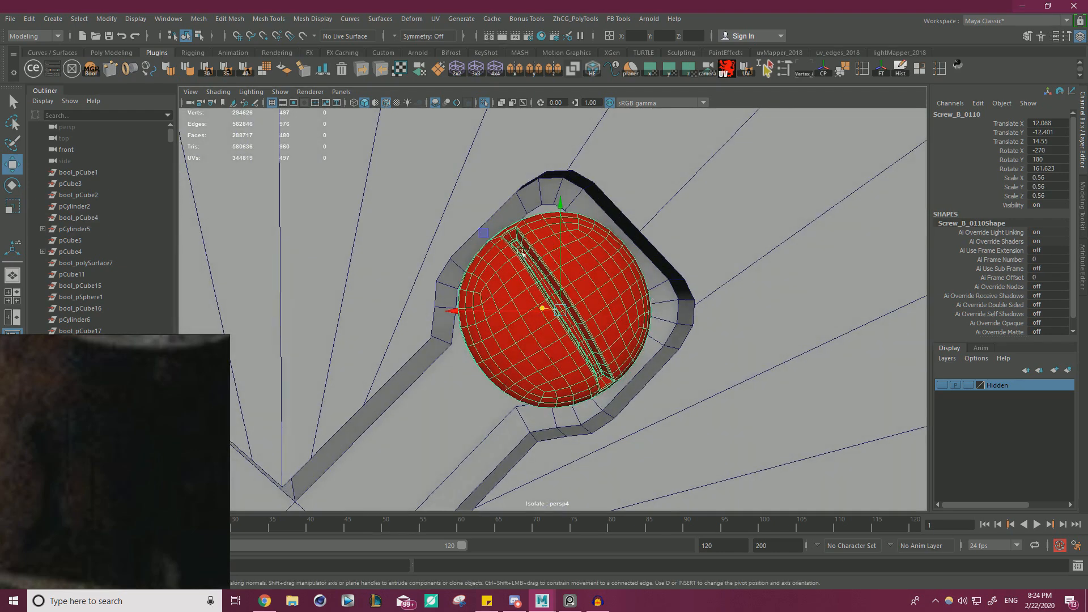
key("e")
left_click_drag(527, 215, 576, 209)
key("w")
scroll(601, 235, "down", 8)
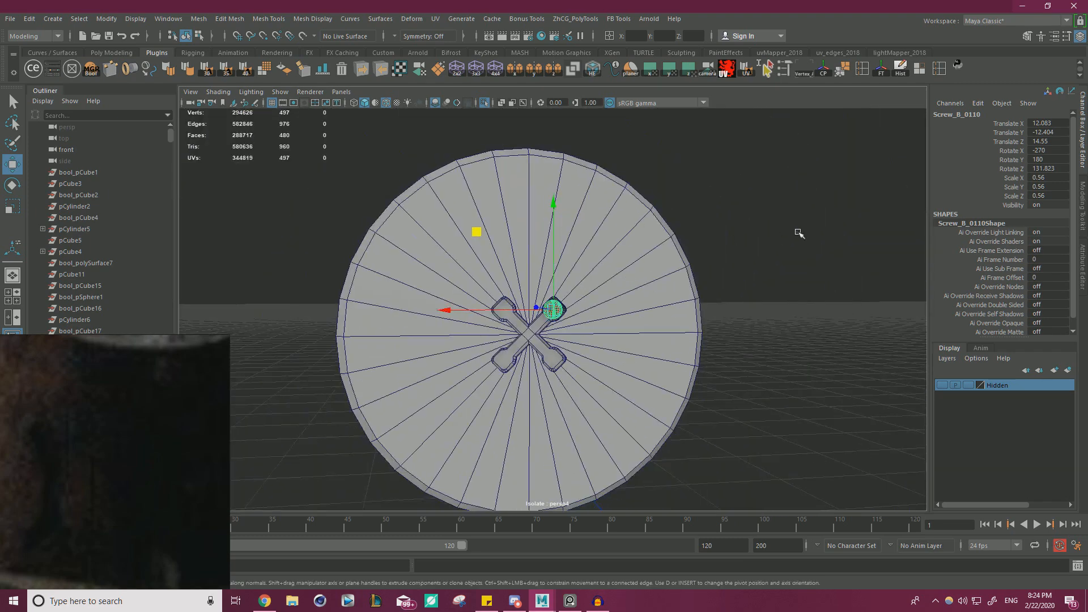
left_click(797, 236)
scroll(639, 233, "up", 10)
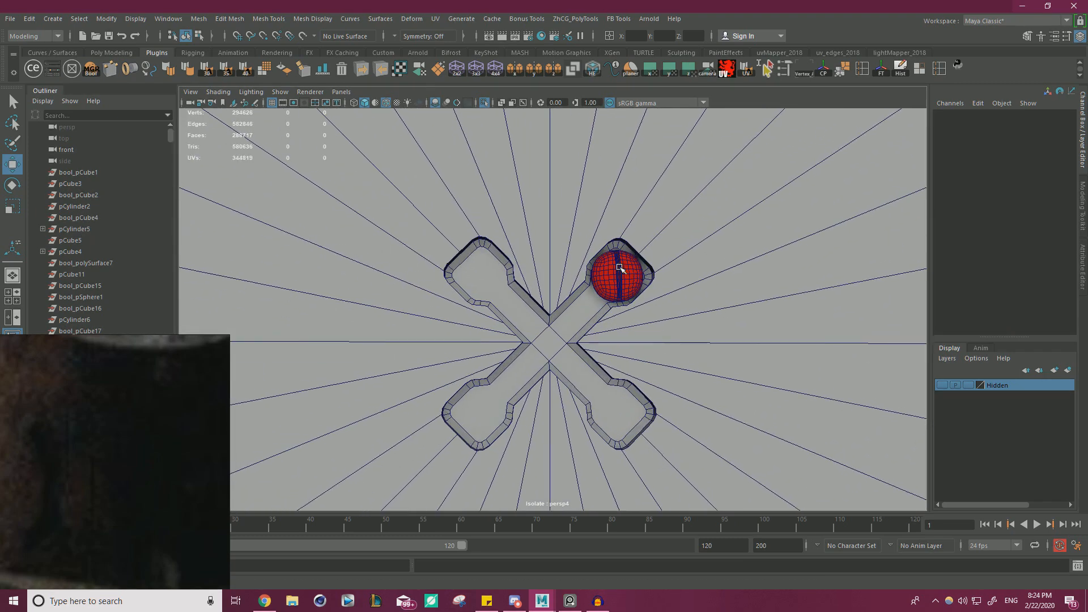
Duplicate the screw into the lower-right arm end at about -13.49 in Y and rotate the copy to about 86.8 in Z.
left_click(629, 262)
left_click_drag(617, 221, 638, 358)
left_click_drag(638, 359, 605, 279, "alt")
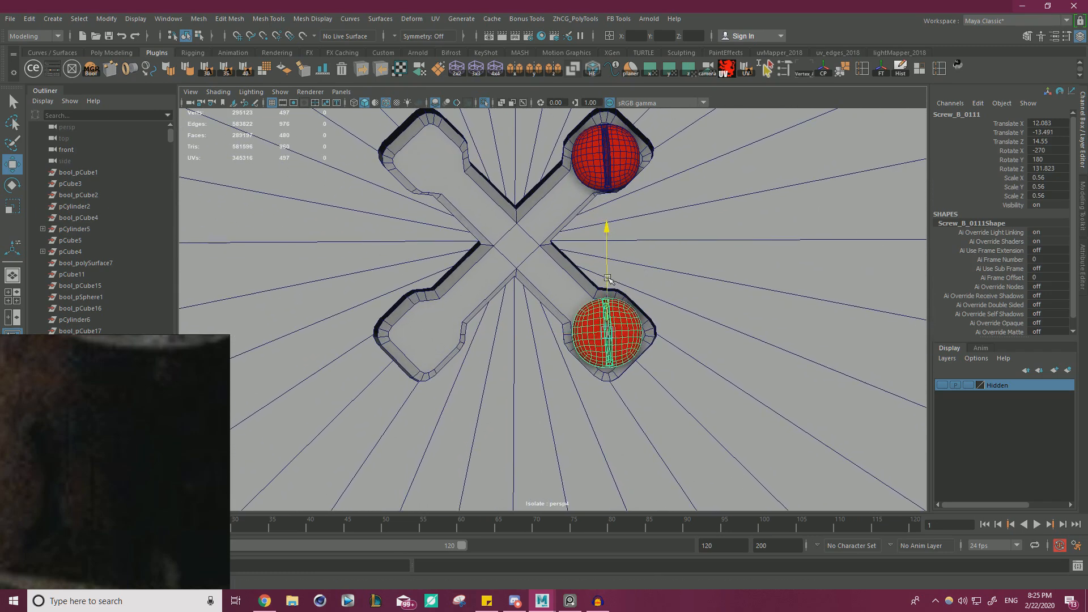
key("e")
left_click_drag(667, 409, 592, 427)
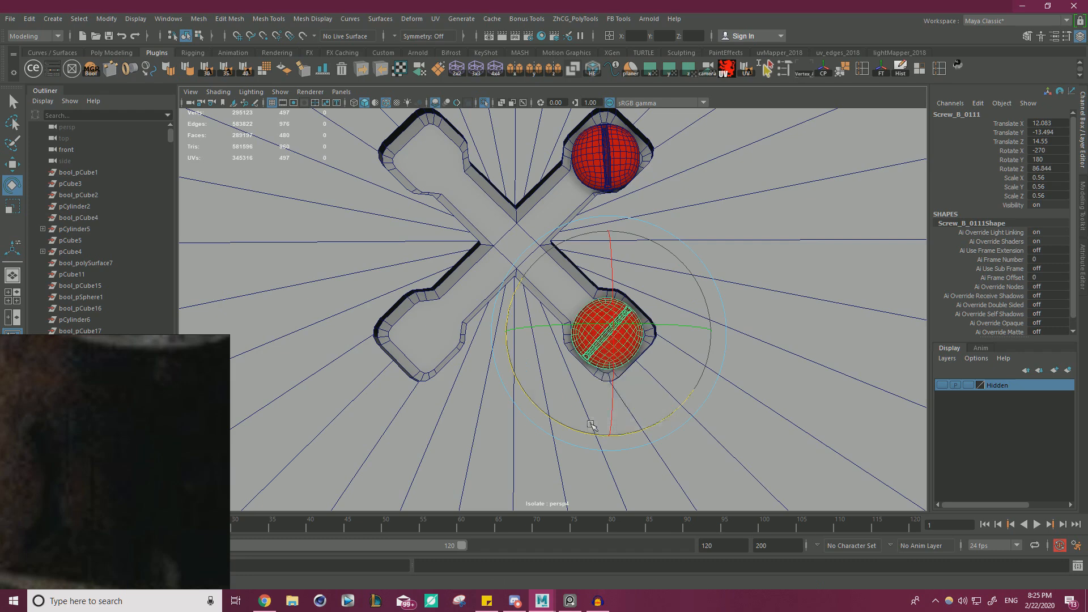
Duplicate both right-hand screws across to the two left arm ends of the cross, at about 10.98 in X.
key("w")
left_click(617, 165, "shift")
left_click_drag(533, 159, 384, 151, "shift")
middle_click_drag(383, 152, 447, 184, "alt")
left_click_drag(435, 172, 431, 171)
middle_click_drag(431, 172, 448, 189, "alt")
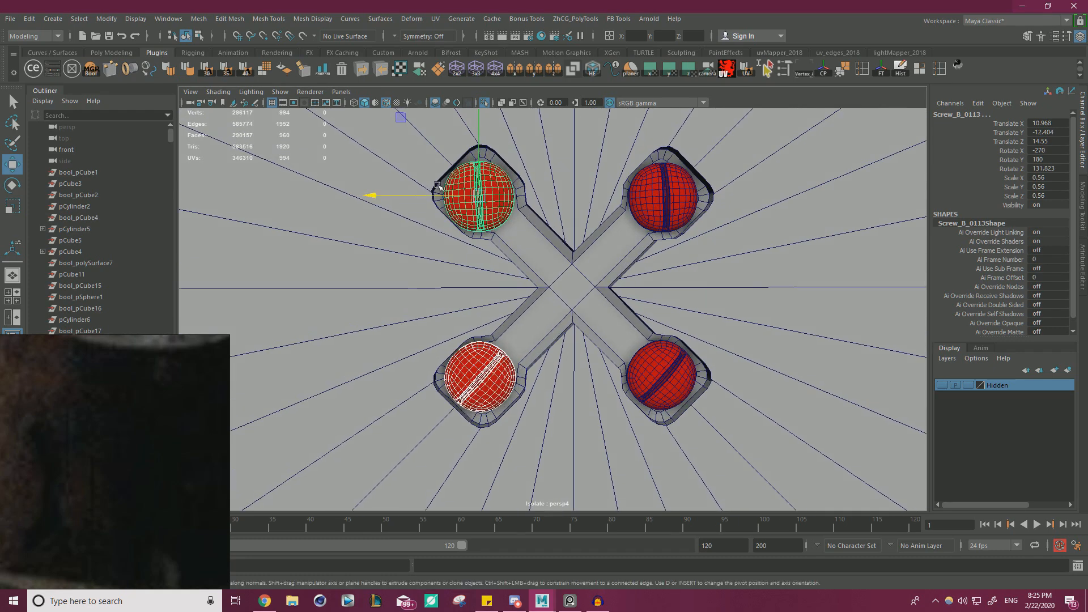
left_click_drag(438, 193, 441, 195)
middle_click_drag(441, 195, 458, 127, "alt")
Rotate the lower-left screw to vary its slot angle and turn the upper-left one to about 222.4 in Z.
left_click(530, 316)
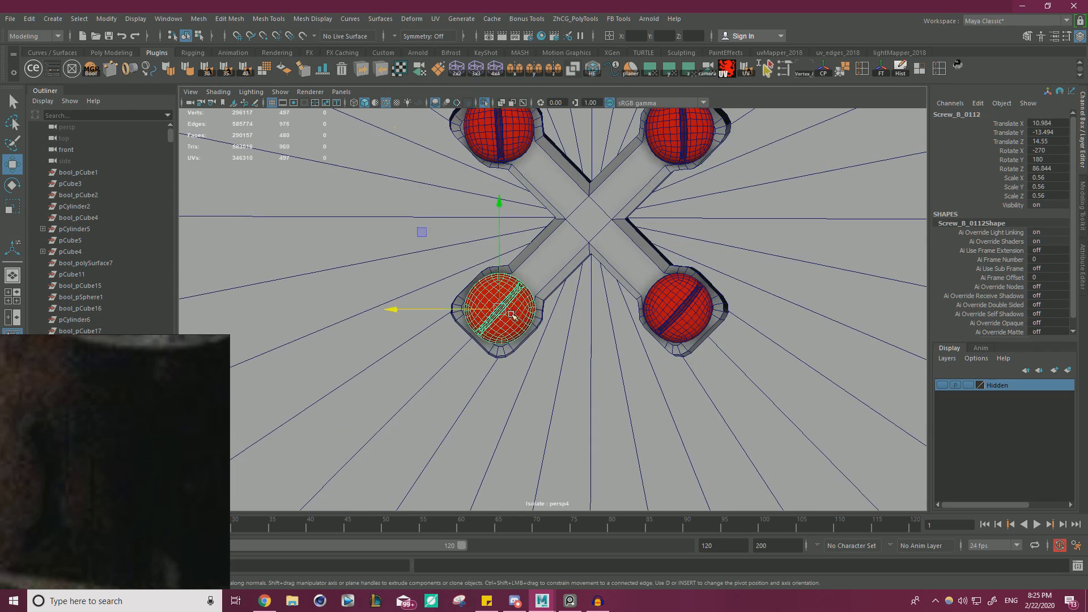
key("e")
left_click_drag(570, 237, 530, 214)
middle_click_drag(530, 214, 533, 304, "alt")
left_click(524, 229)
left_click_drag(586, 275, 561, 136)
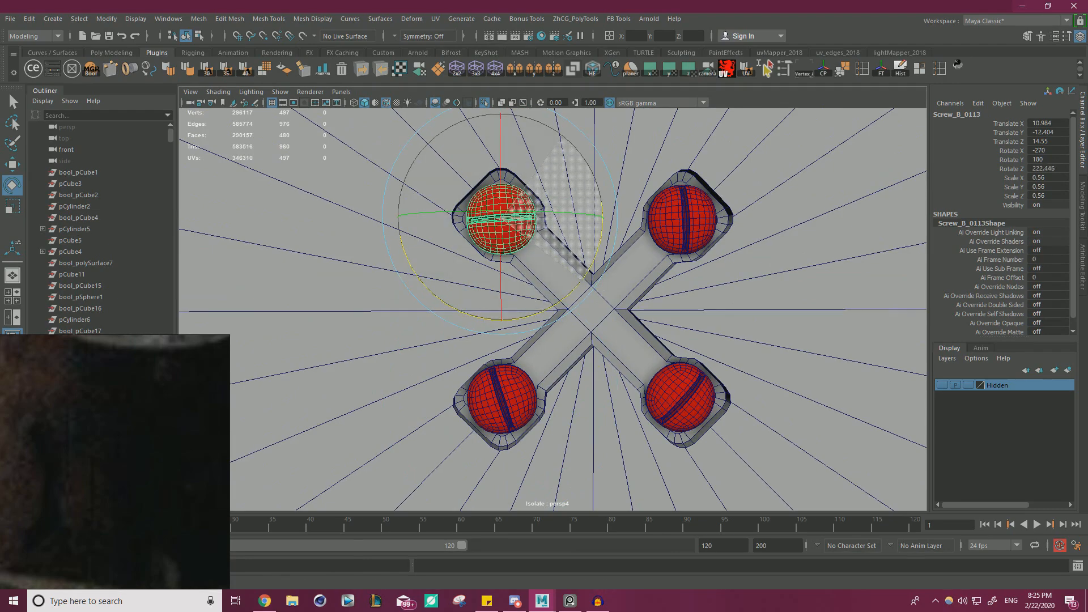
key("w")
Select the four screws in the cross recess and combine them into one mesh.
right_click_drag(748, 267, 352, 274, "alt")
left_click_drag(352, 274, 453, 289, "alt")
left_click(673, 342)
left_click_drag(673, 342, 573, 323, "alt")
right_click_drag(408, 300, 651, 270, "alt")
left_click(647, 240)
left_click(517, 254, "shift")
left_click(515, 381, "shift")
left_click(656, 391, "shift")
left_click(199, 19)
left_click(230, 59)
scroll(539, 185, "down", 8)
left_click_drag(652, 250, 746, 287, "alt")
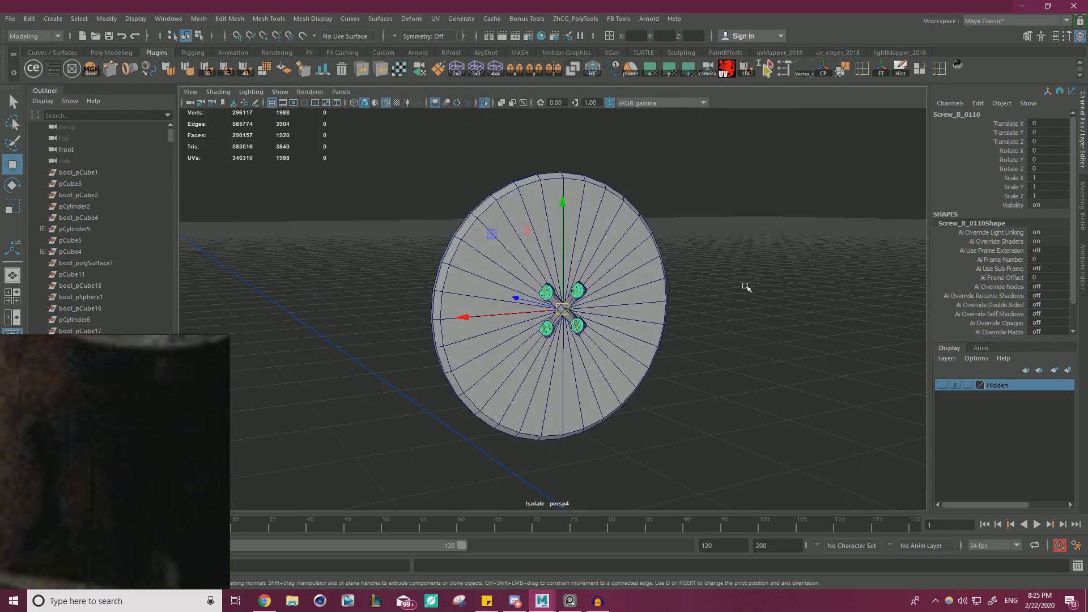
Turn off the wireframe overlay and examine the combined screws seated in the disc's recess.
left_click(746, 287)
scroll(740, 295, "up", 6)
scroll(527, 276, "down", 3)
left_click(386, 103)
mouse_move(482, 174)
left_mouse_down("alt")
mouse_move(425, 134)
mouse_move(481, 165)
mouse_move(539, 167)
left_mouse_up("alt")
right_click_drag(539, 167, 730, 215, "alt")
left_click_drag(730, 216, 602, 199, "alt")
right_click_drag(602, 199, 465, 187, "alt")
left_click_drag(464, 187, 623, 284, "alt")
right_click_drag(624, 283, 855, 363, "alt")
left_click(651, 379)
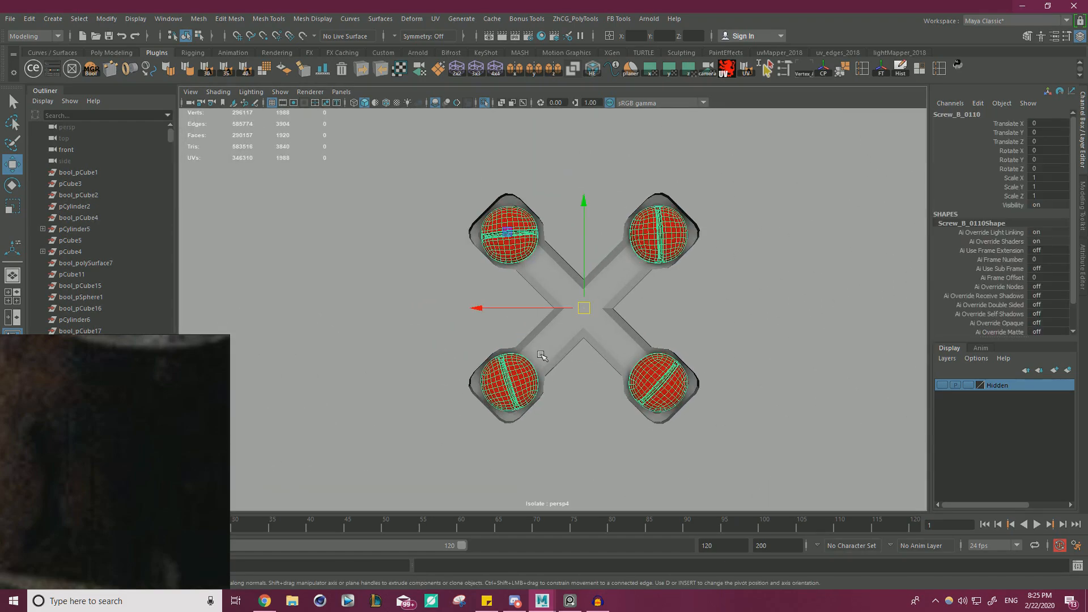
middle_click_drag(504, 231, 587, 163)
key("Delete")
right_click_drag(691, 204, 482, 221, "alt")
left_click_drag(482, 221, 558, 221, "alt")
left_click_drag(624, 238, 590, 241, "alt")
right_click_drag(589, 241, 718, 250, "alt")
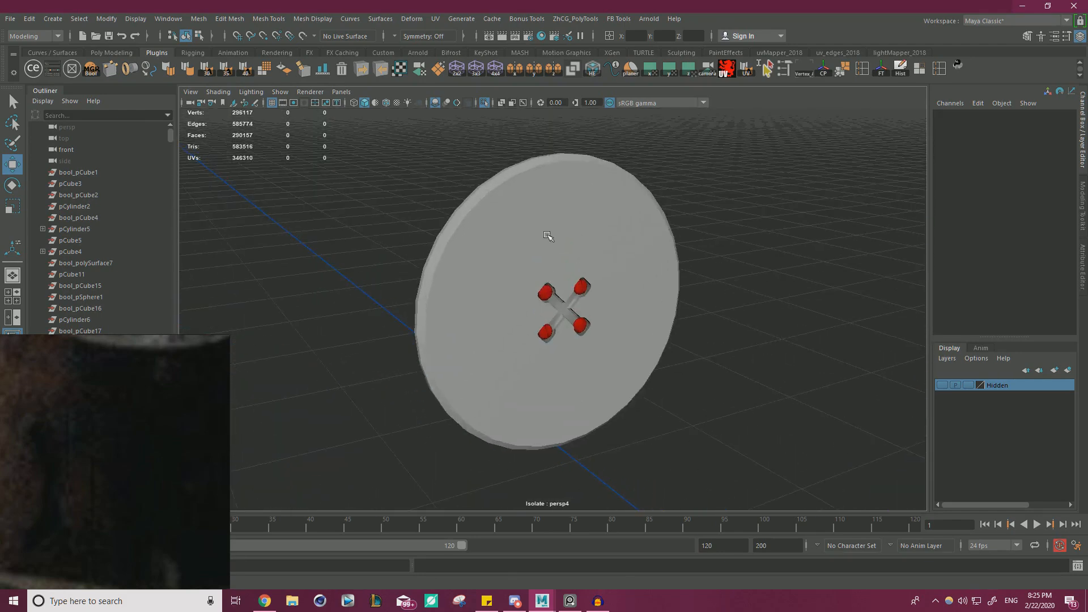
Preview the disc with mesh smoothing and examine how the cross recess behaves around the screws.
left_click(579, 234)
key("3")
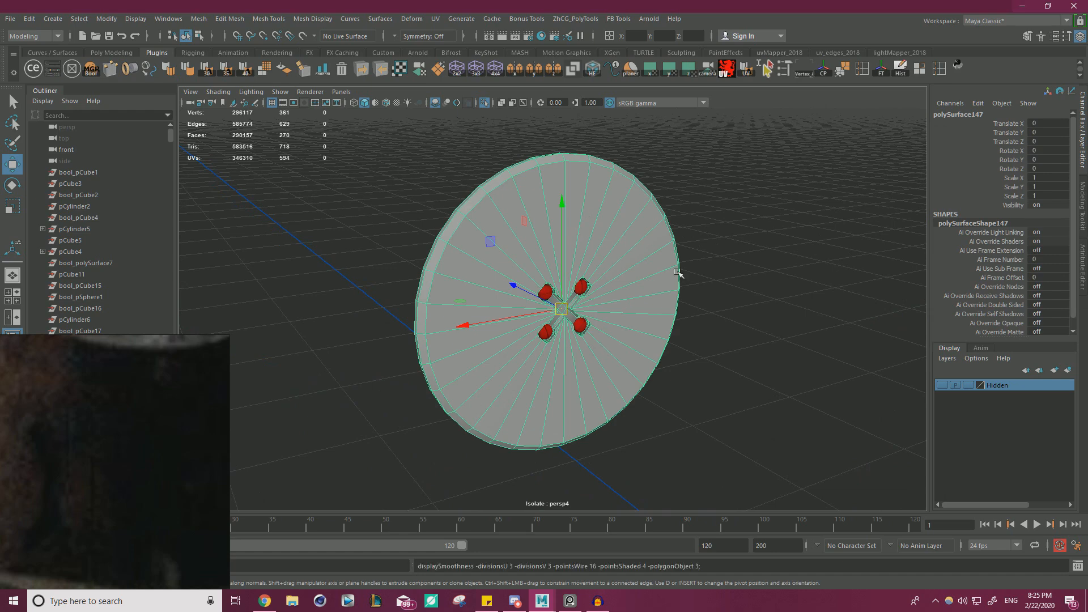
key("3")
left_click_drag(773, 309, 731, 309, "alt")
right_click_drag(731, 308, 811, 323, "alt")
left_click(811, 323)
left_click_drag(811, 323, 774, 304, "alt")
scroll(614, 325, "up", 3)
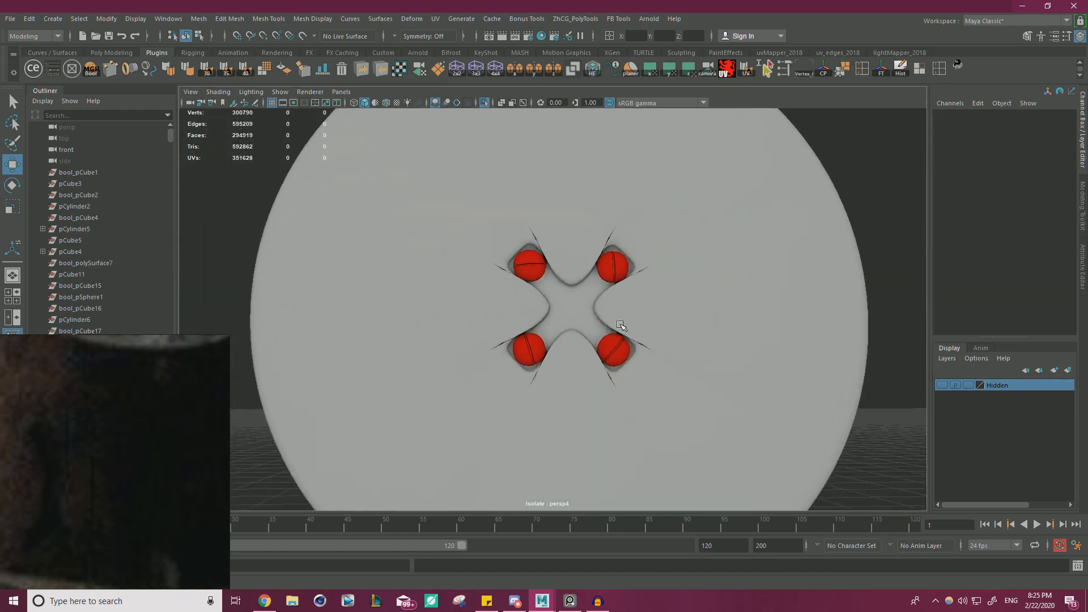
scroll(614, 326, "up", 2)
left_click(707, 286)
scroll(710, 286, "down", 5)
Leave isolation to show the whole typewriter and turn the wireframe overlay back on.
left_click(461, 190)
left_click(485, 104)
key("5")
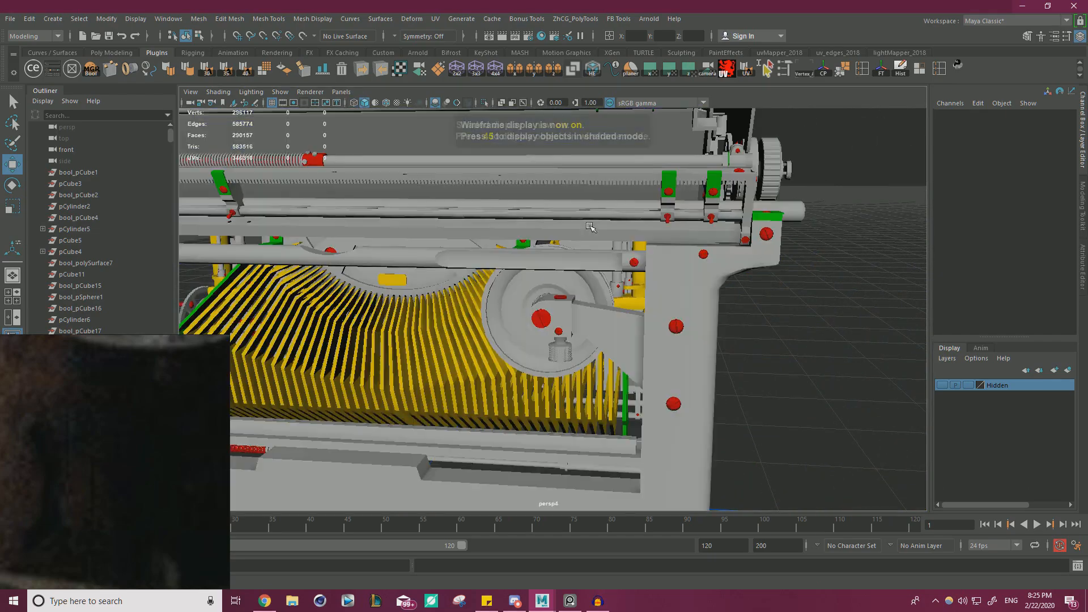
left_click(386, 103)
mouse_move(510, 294)
left_mouse_down("alt")
mouse_move(396, 306)
mouse_move(317, 295)
left_mouse_up("alt")
Examine the reference photo of the drum's woven band and compare it with the modelled wheel.
mouse_move(22, 451)
right_mouse_down()
mouse_move(552, 308)
mouse_move(330, 311)
right_mouse_up()
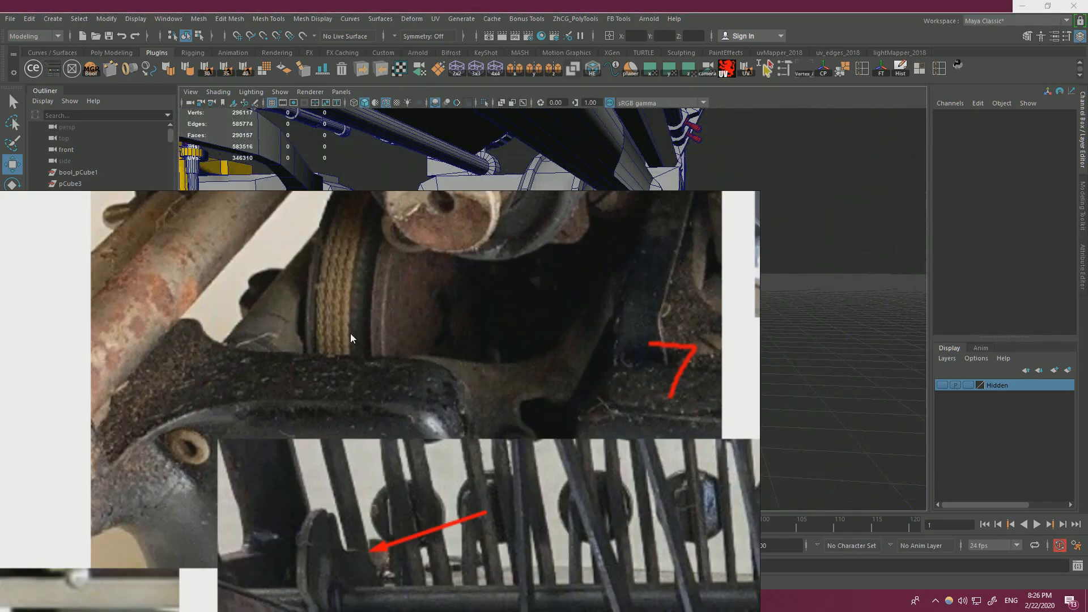
right_click_drag(486, 330, 0, 346)
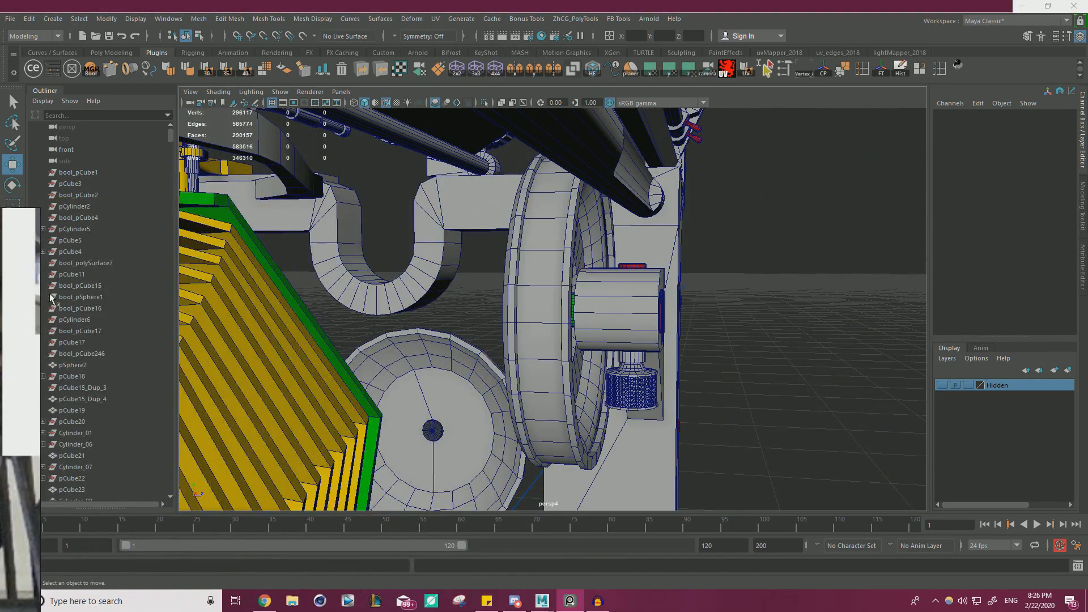
right_click_drag(535, 224, 638, 249, "alt")
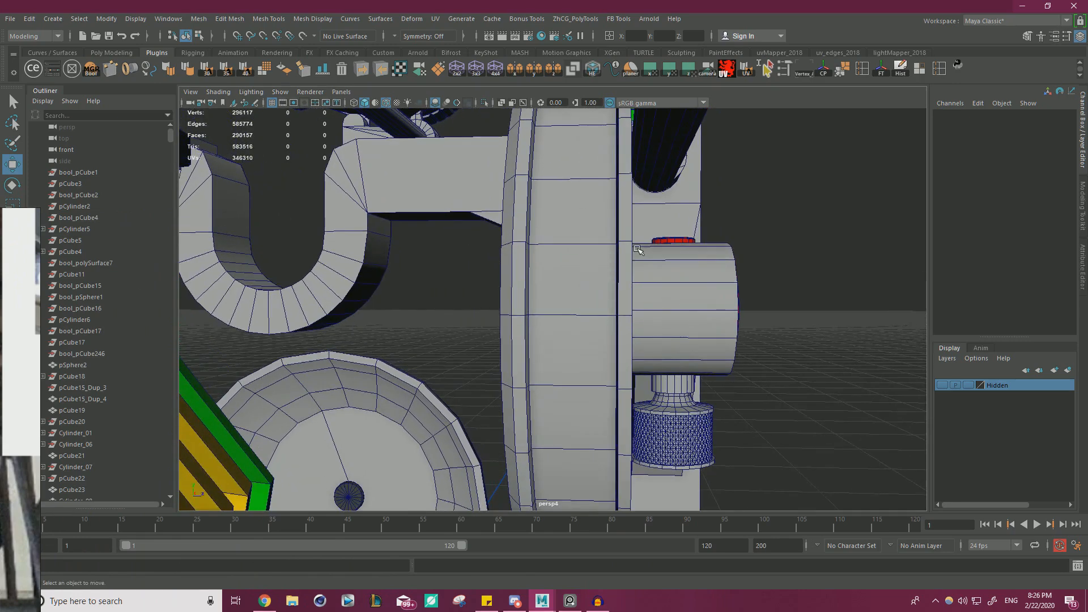
Isolate the large wheel and select the full loop of flat faces around its outer rim.
left_click(610, 296)
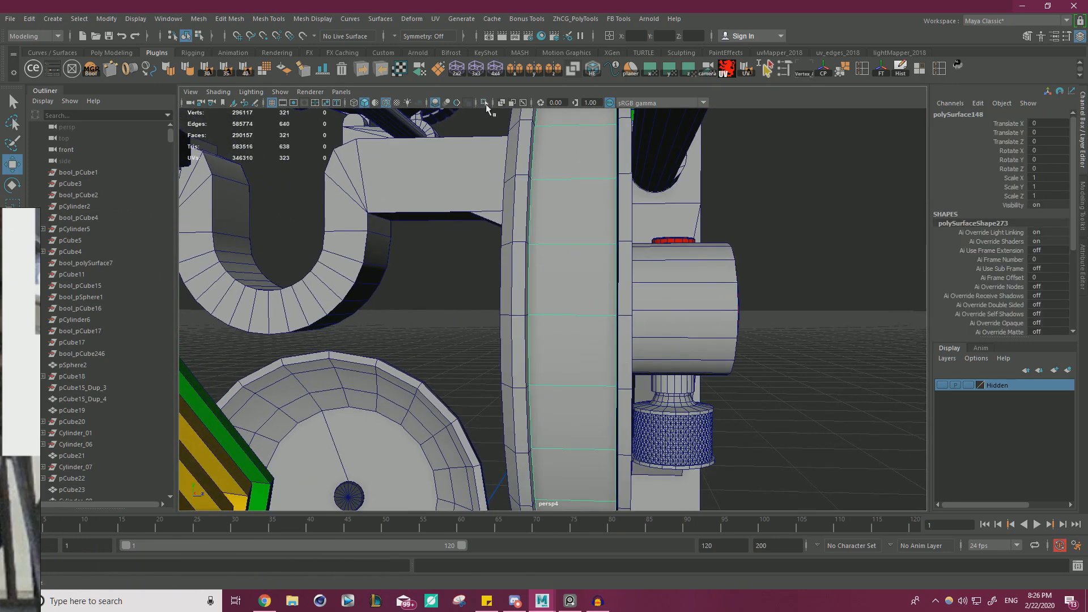
left_click(484, 102)
scroll(505, 152, "down", 3)
left_click_drag(505, 152, 475, 200, "alt")
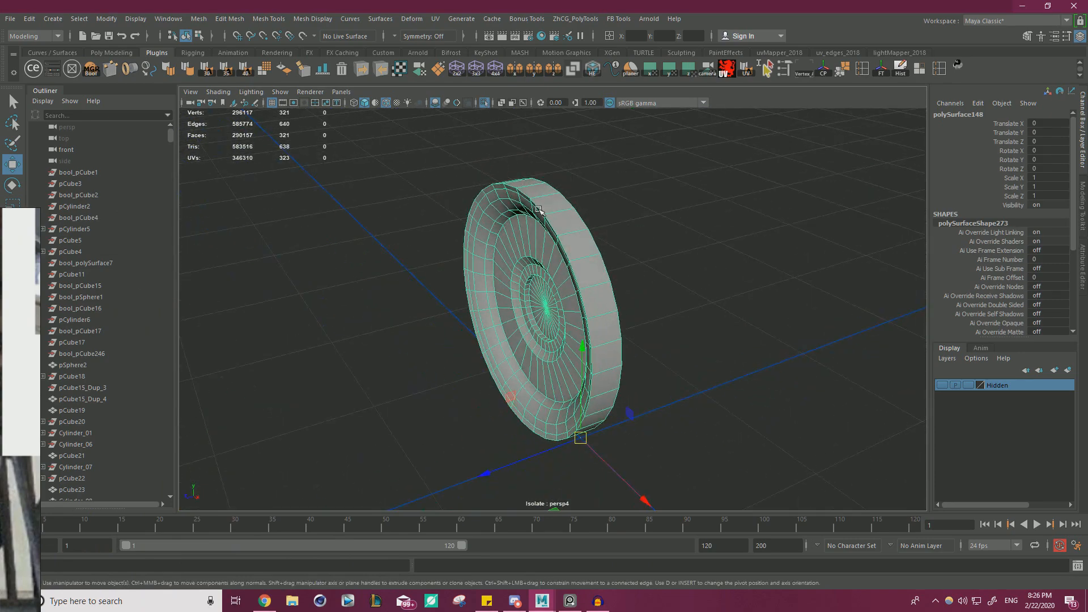
scroll(726, 291, "up", 5)
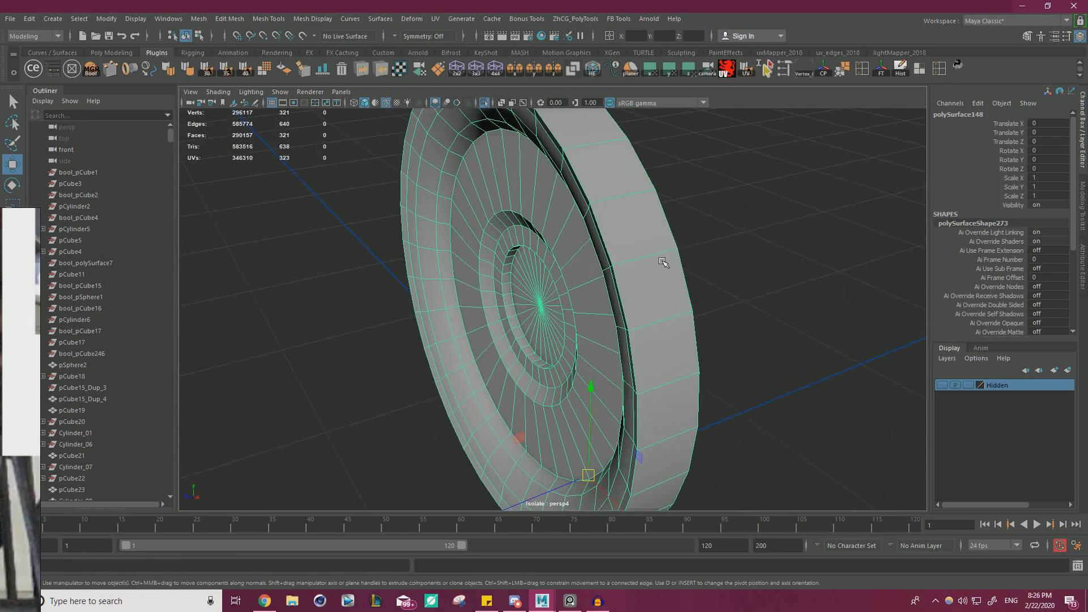
right_click_drag(632, 181, 632, 211)
left_click(610, 178)
double_click(641, 226, "shift")
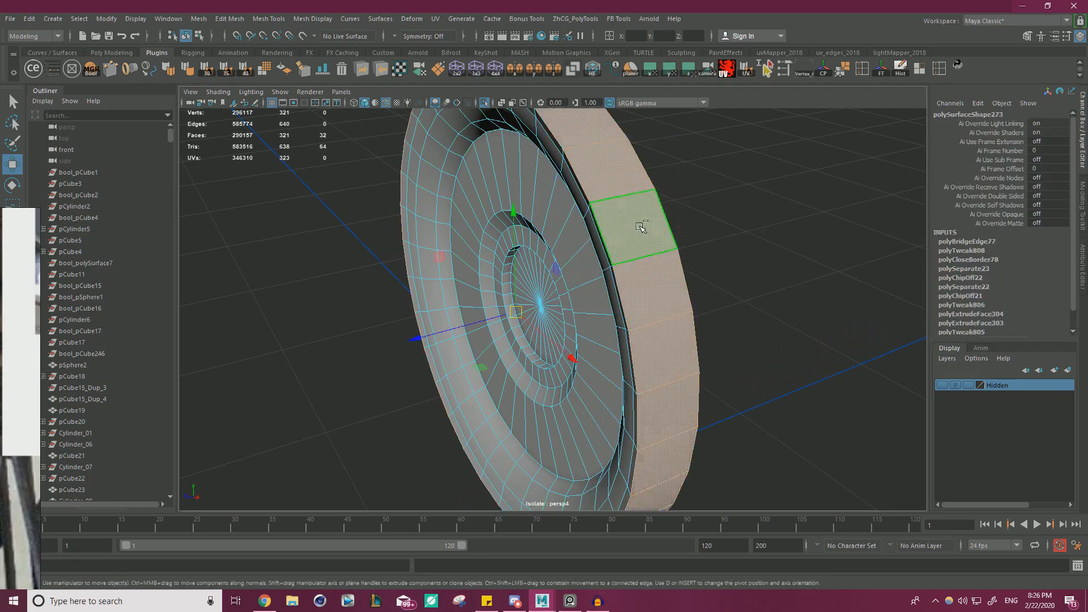
scroll(640, 220, "down", 3)
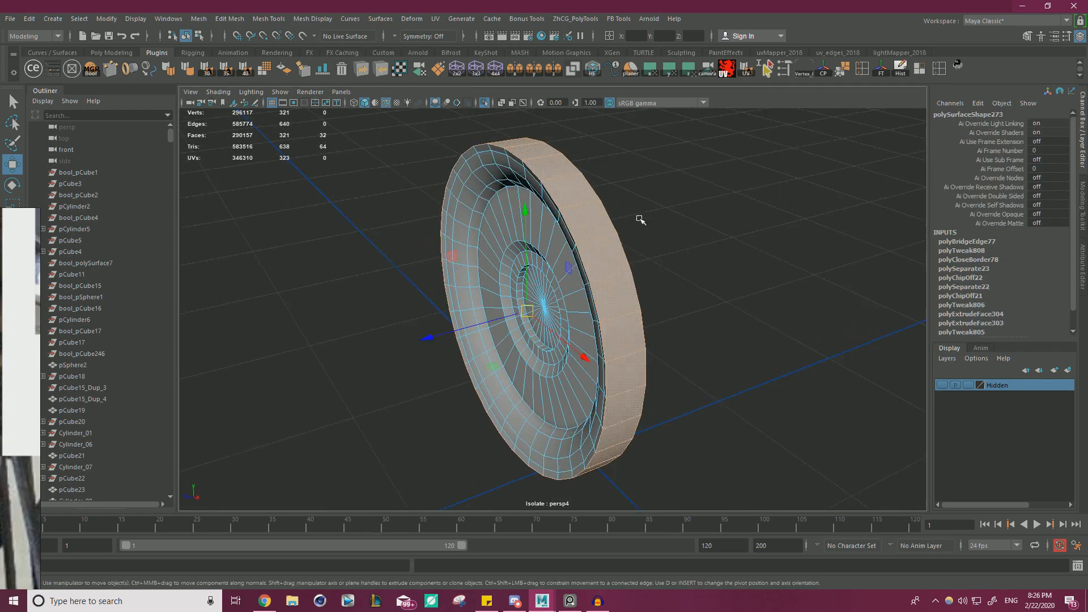
left_click_drag(641, 220, 680, 255, "alt")
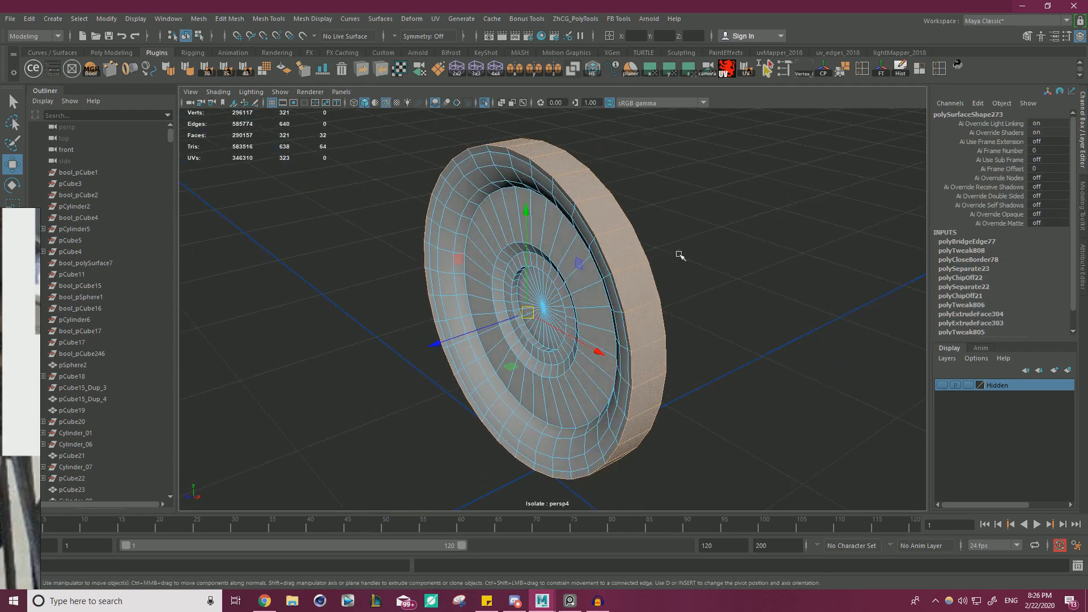
Duplicate the selected rim faces as a separate band with Smart Duplicate Face, centre its pivot and freeze its transformations.
left_click(790, 68)
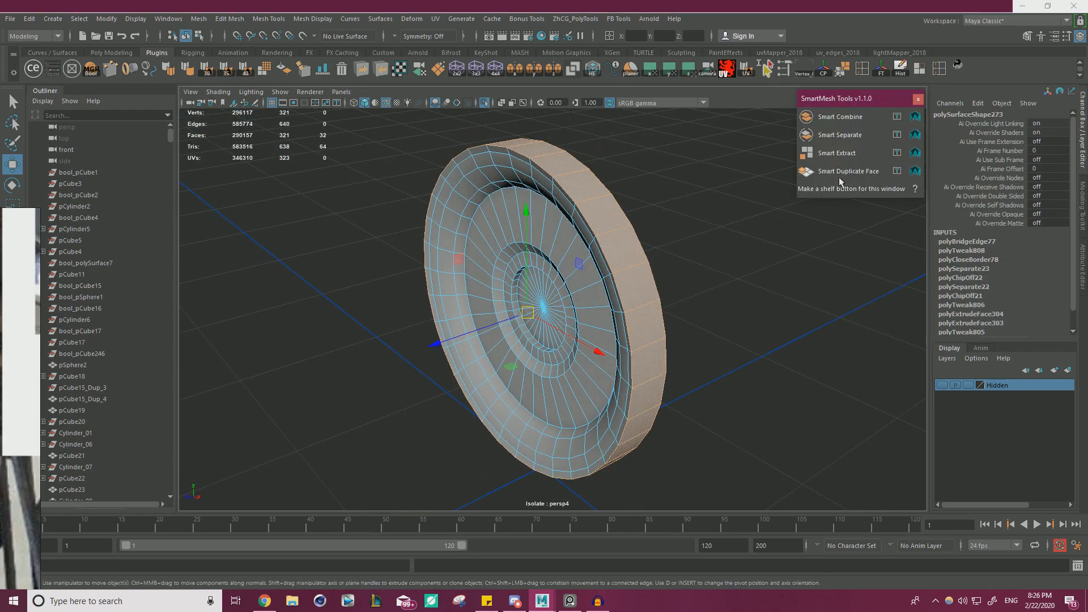
left_click(858, 171)
left_click(918, 99)
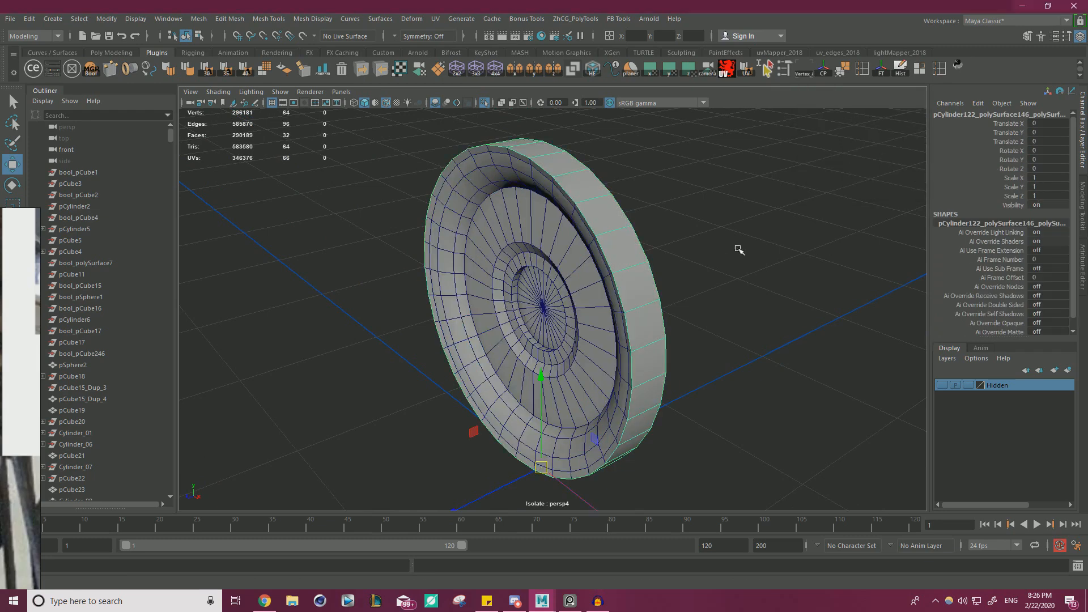
left_click(825, 70)
left_click(881, 74)
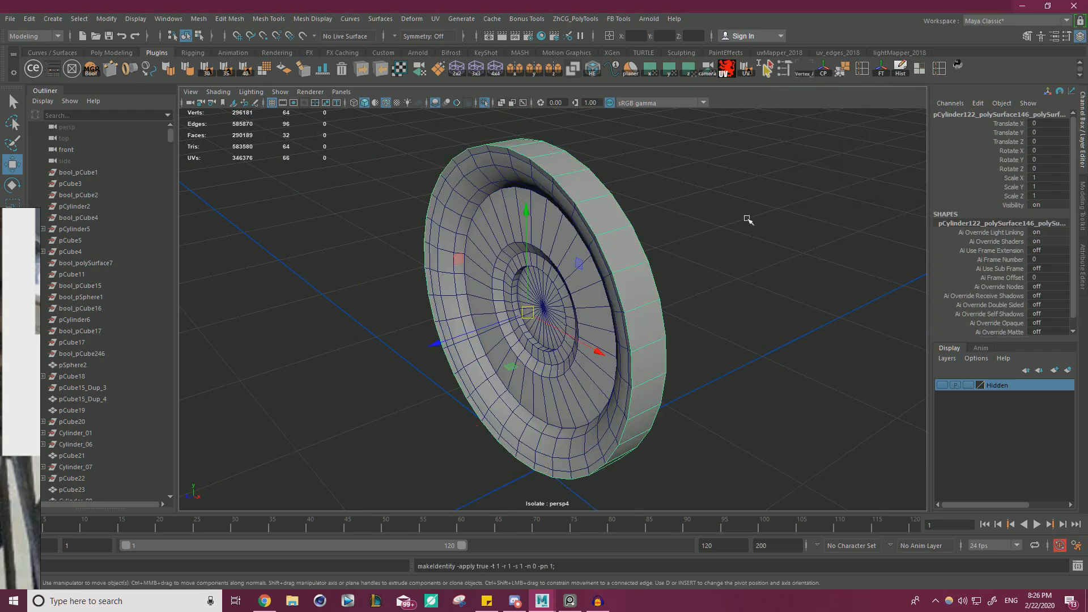
Start the Insert Edge Loop tool on the duplicated rim band.
left_click_drag(752, 221, 674, 240, "alt")
right_click_drag(674, 240, 764, 240, "alt")
left_click_drag(862, 117, 775, 231, "alt")
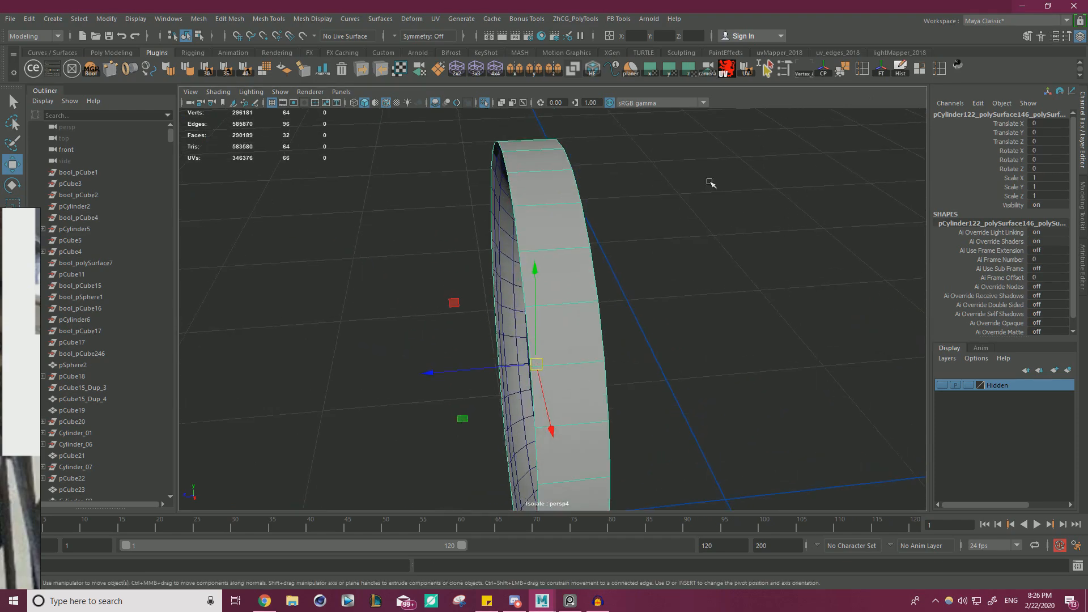
left_click_drag(670, 242, 735, 192, "alt")
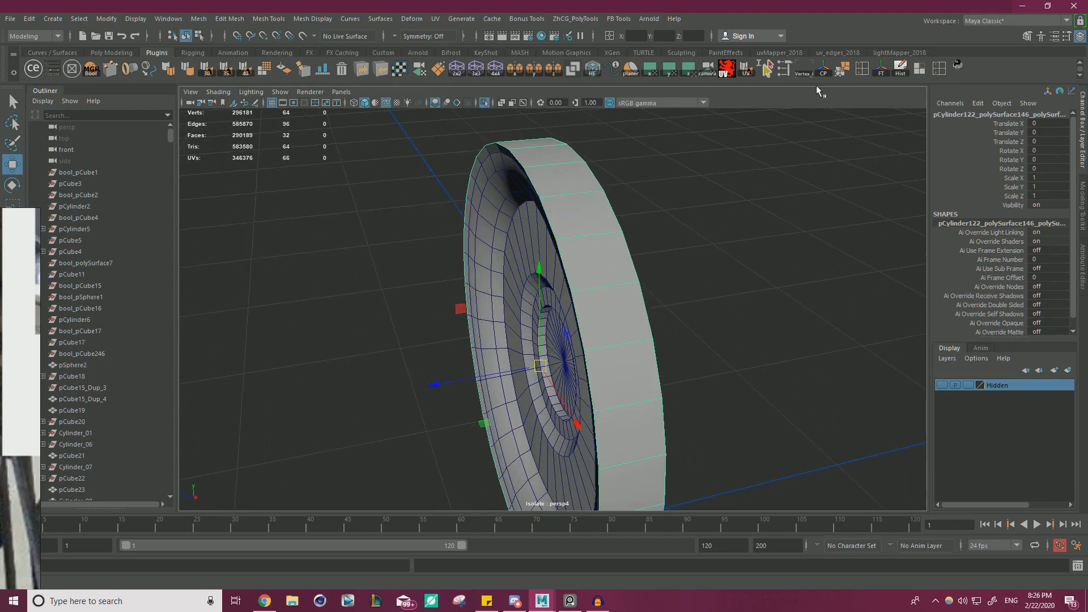
double_click(862, 69)
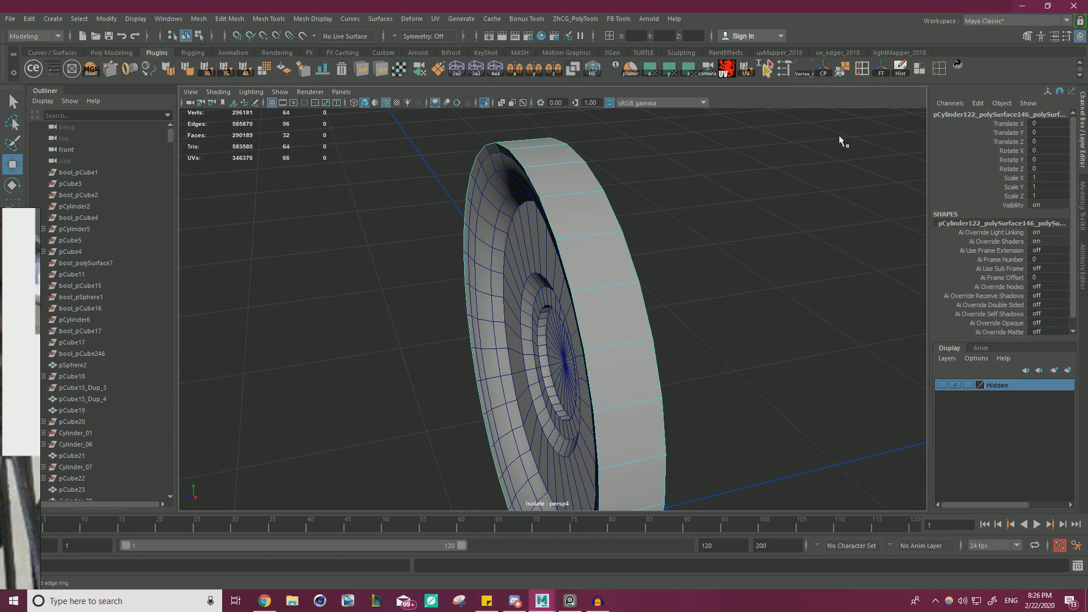
Try inserting 10 equally spaced edge loops around the disc's outer rim strip with the Insert Edge Loop tool, and undo them.
left_click_drag(832, 312, 828, 207)
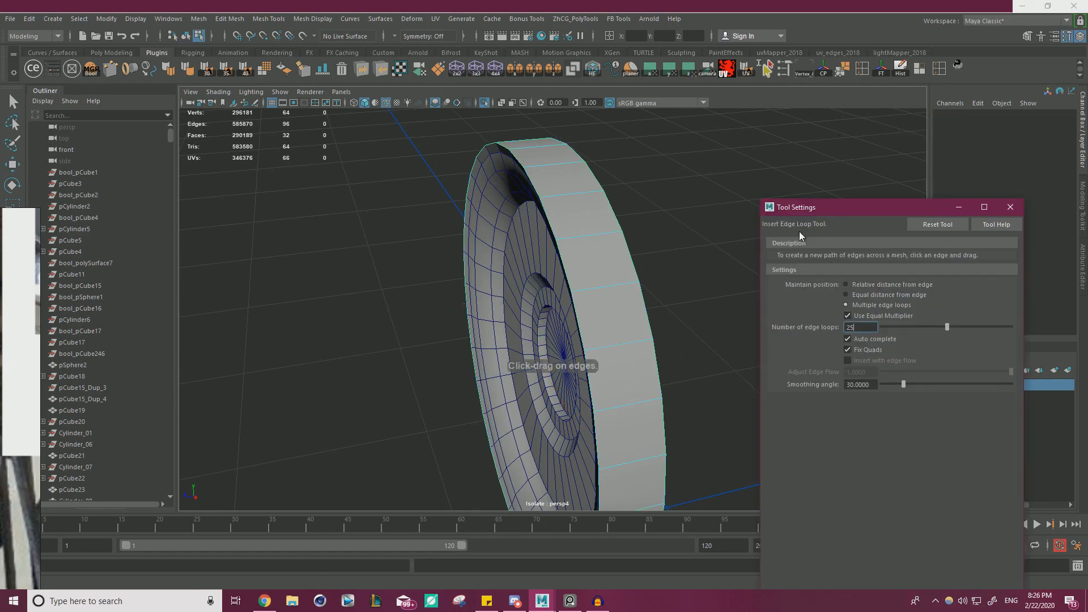
left_click(269, 19)
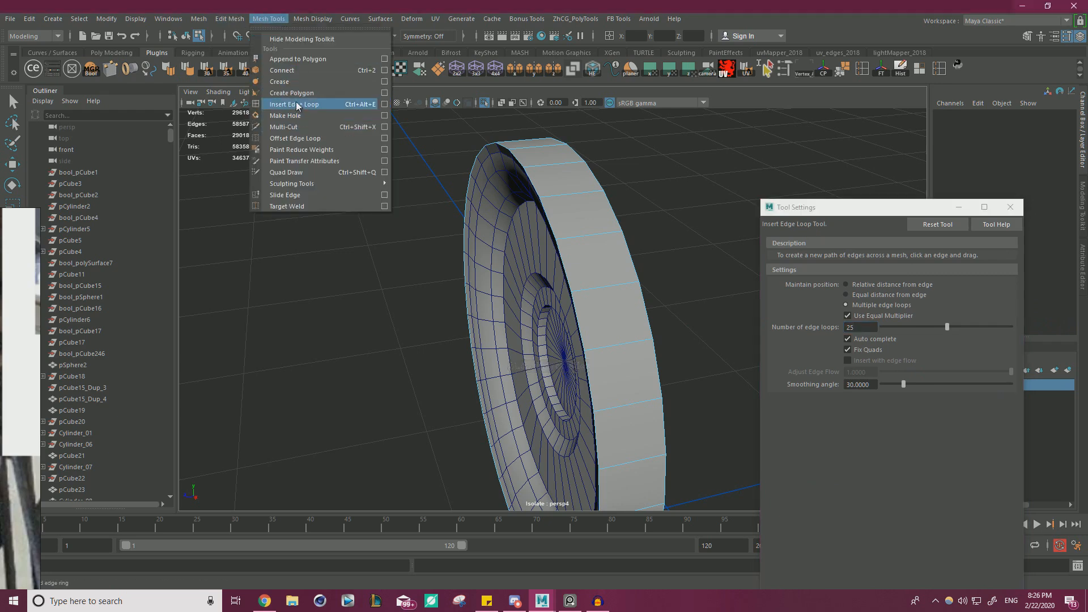
left_click(845, 213)
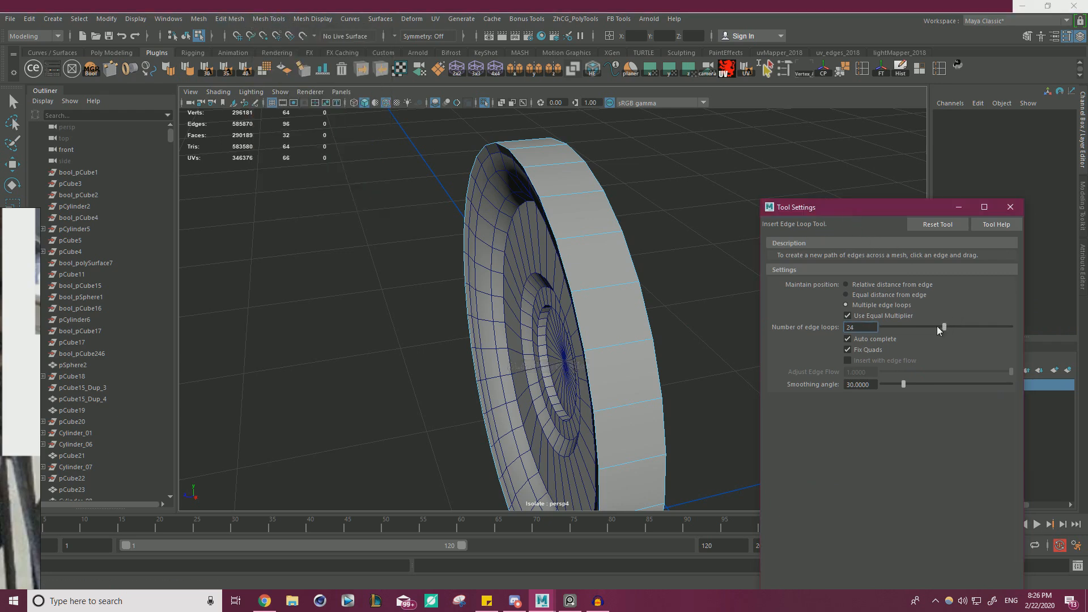
left_click(603, 288)
left_click(599, 292)
left_click_drag(666, 281, 670, 276, "alt")
left_click_drag(707, 327, 673, 307, "alt")
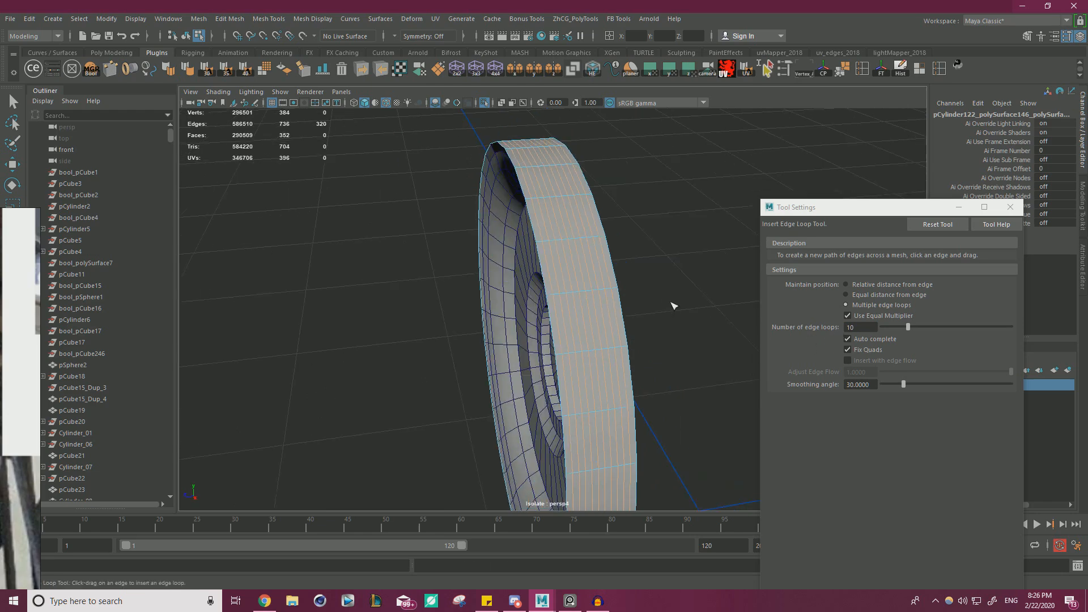
key("ctrl+z")
Try inserting 8 equally spaced edge loops around the rim strip, reselecting the strip and restarting the tool between attempts.
left_click_drag(907, 327, 904, 328)
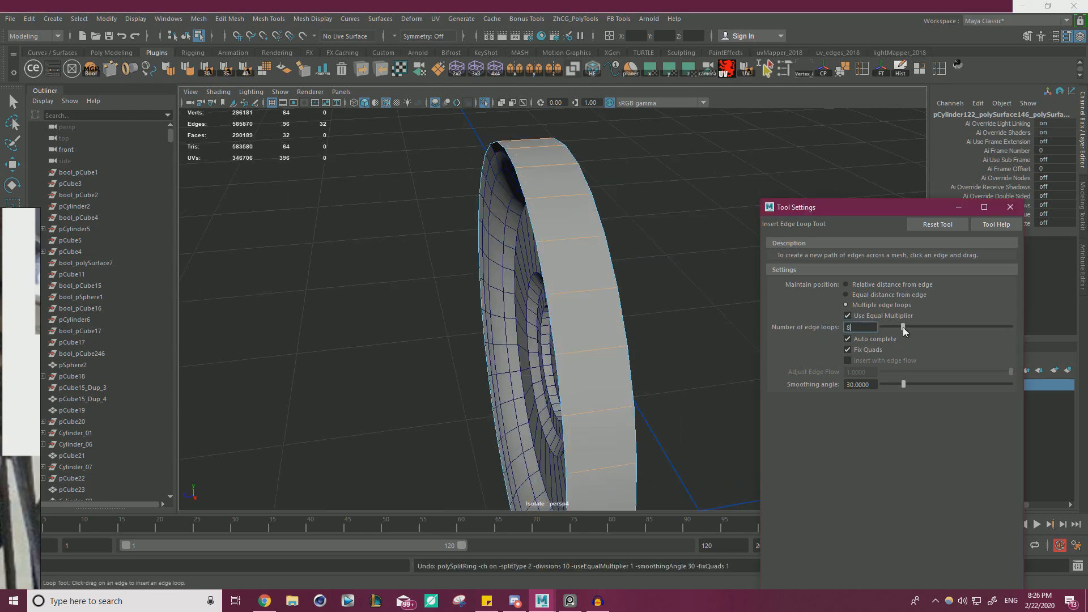
left_click(602, 295)
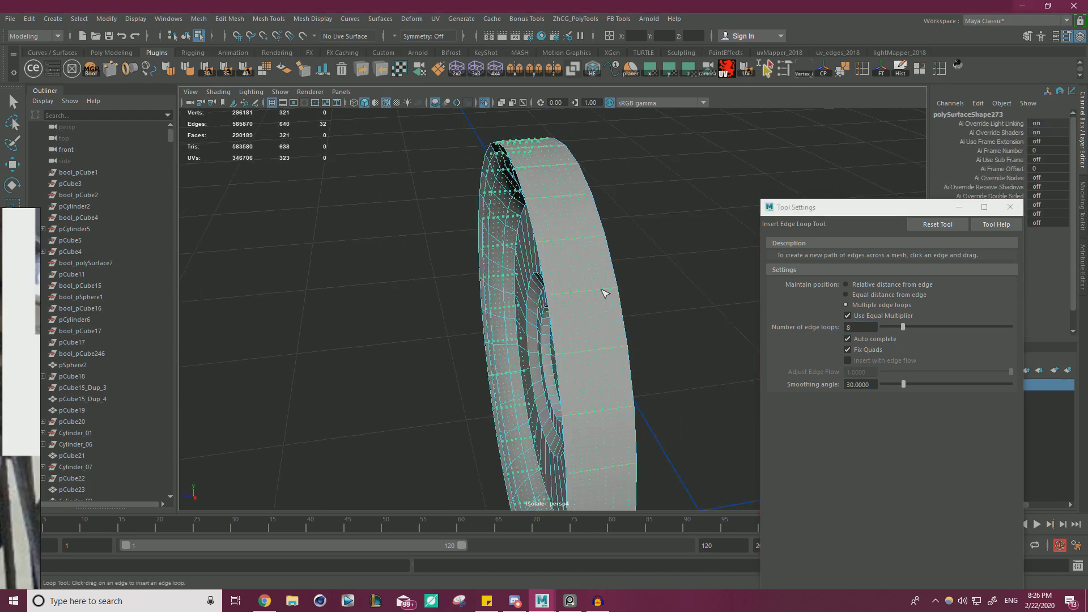
key("ctrl+z")
key("w")
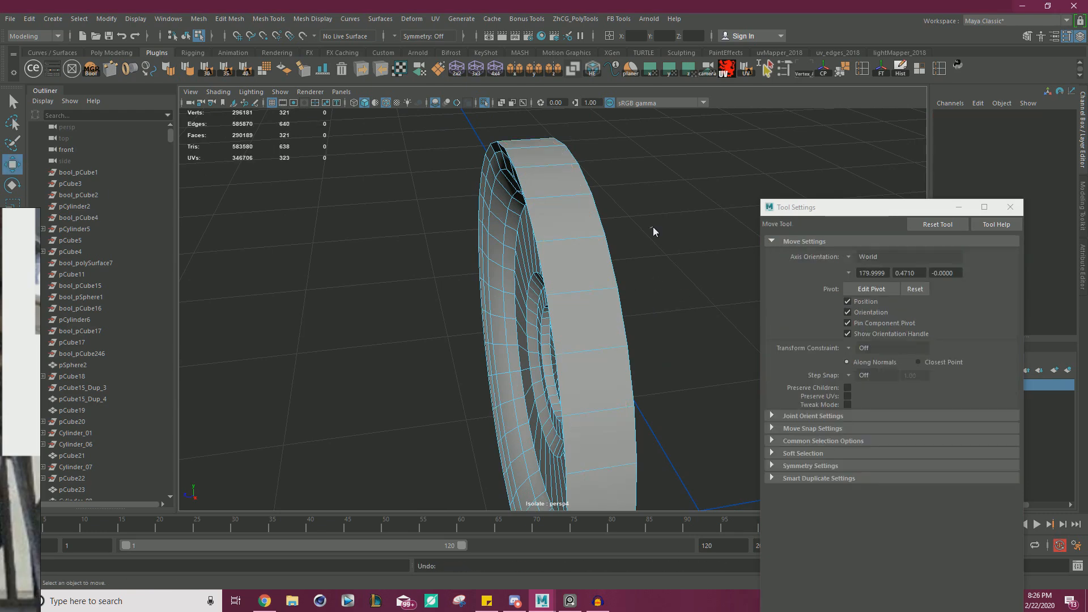
left_click(587, 249)
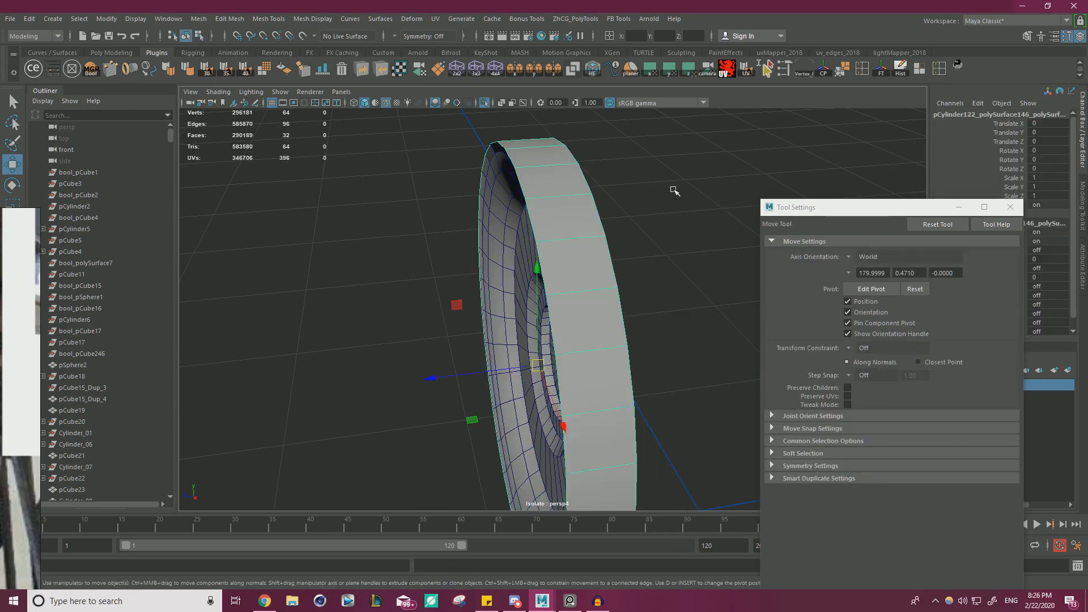
left_click(865, 74)
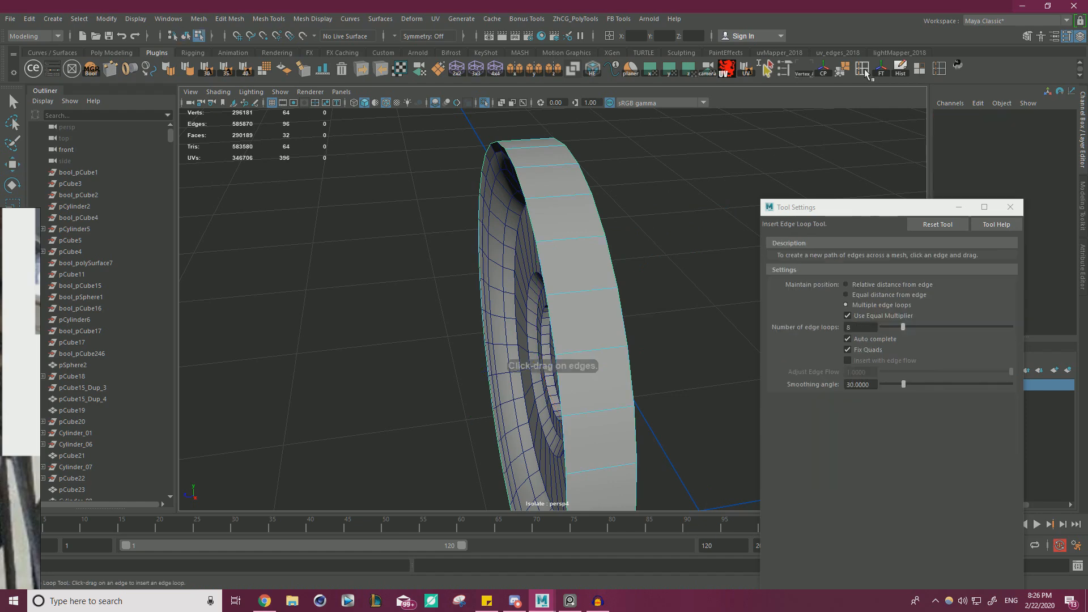
left_click(577, 295)
key("ctrl+z")
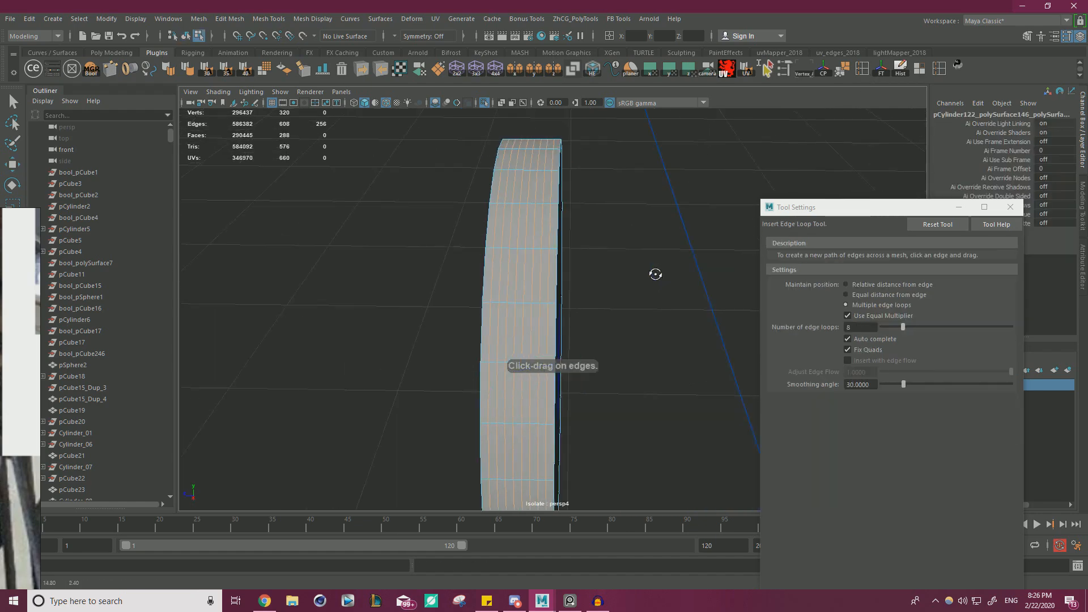
Try 4 equally spaced edge loops around the rim strip in place of the 8, and undo them.
left_click_drag(901, 330, 897, 332)
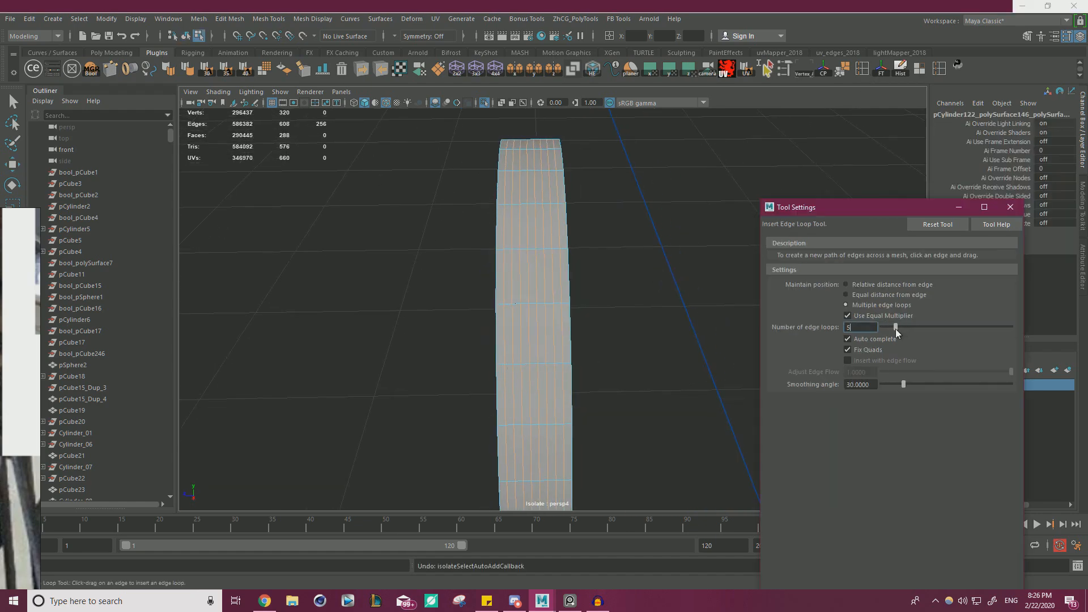
right_click_drag(628, 306, 703, 295, "alt")
key("ctrl+z")
left_click(549, 305)
right_click_drag(630, 306, 627, 306, "alt")
left_click_drag(627, 306, 680, 319, "alt")
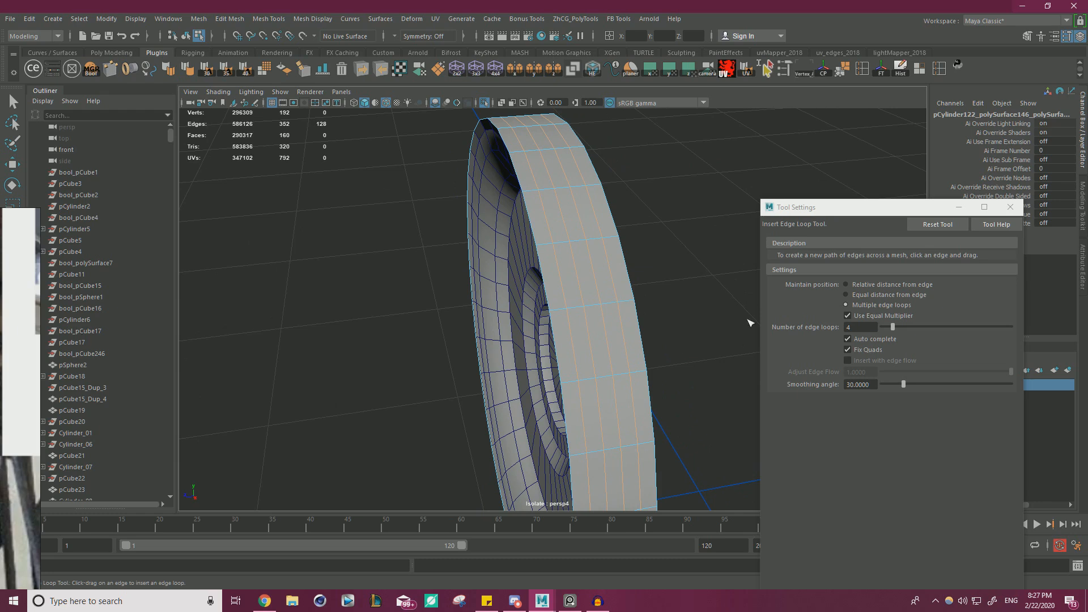
right_click_drag(661, 304, 689, 294, "alt")
key("ctrl+z")
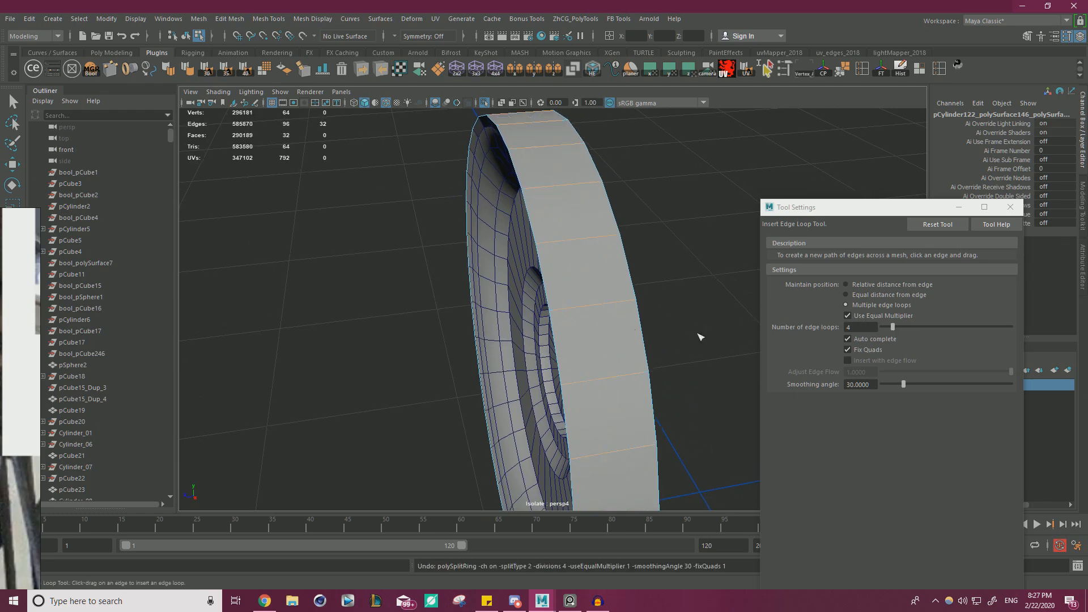
Insert 5 equally spaced edge loops around the rim strip and close the tool settings.
left_click(893, 327)
left_click(578, 309)
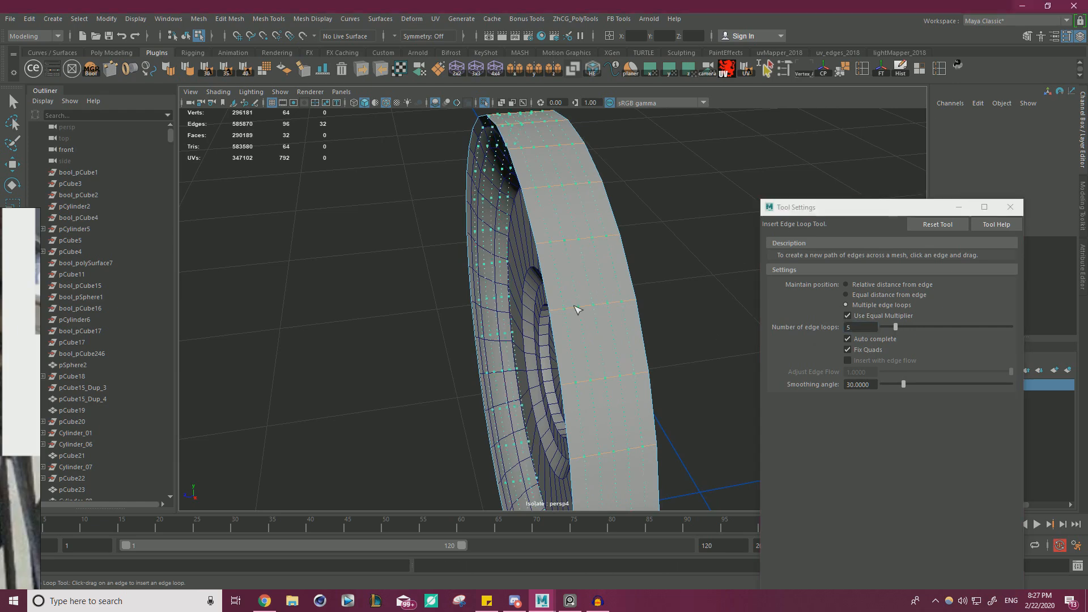
key("w")
left_click(1016, 209)
Try extruding all faces of the rim strip with a thickness of 0.2.
left_click_drag(833, 250, 694, 230, "alt")
right_click_drag(669, 209, 669, 237)
double_click(511, 268)
left_click_drag(512, 269, 534, 276, "alt")
right_click_drag(534, 276, 690, 316, "alt")
left_click_drag(690, 315, 657, 293, "alt")
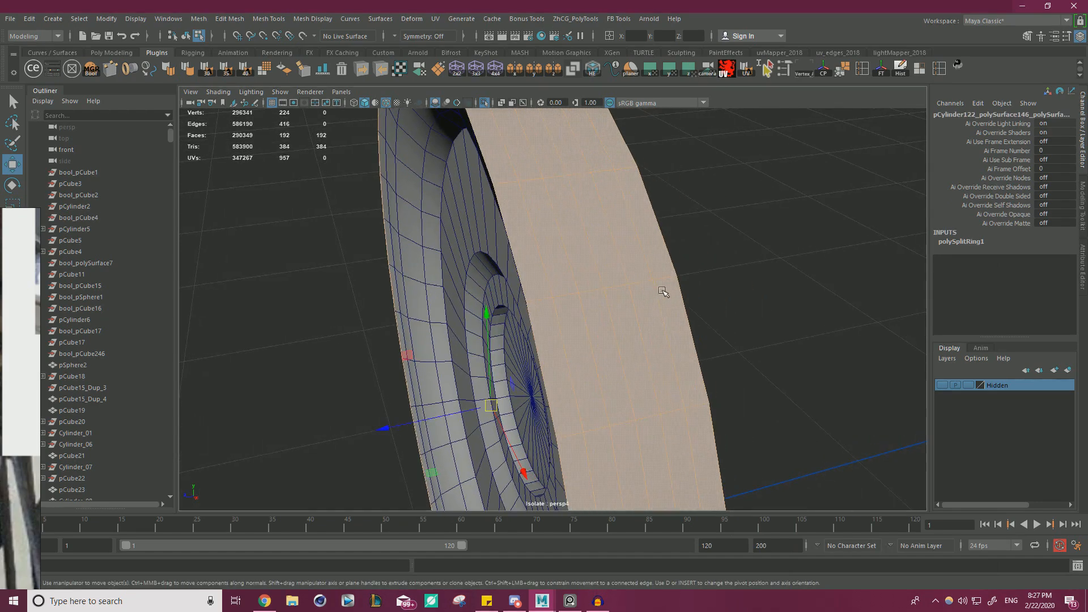
key("ctrl+e")
left_click_drag(682, 131, 684, 132)
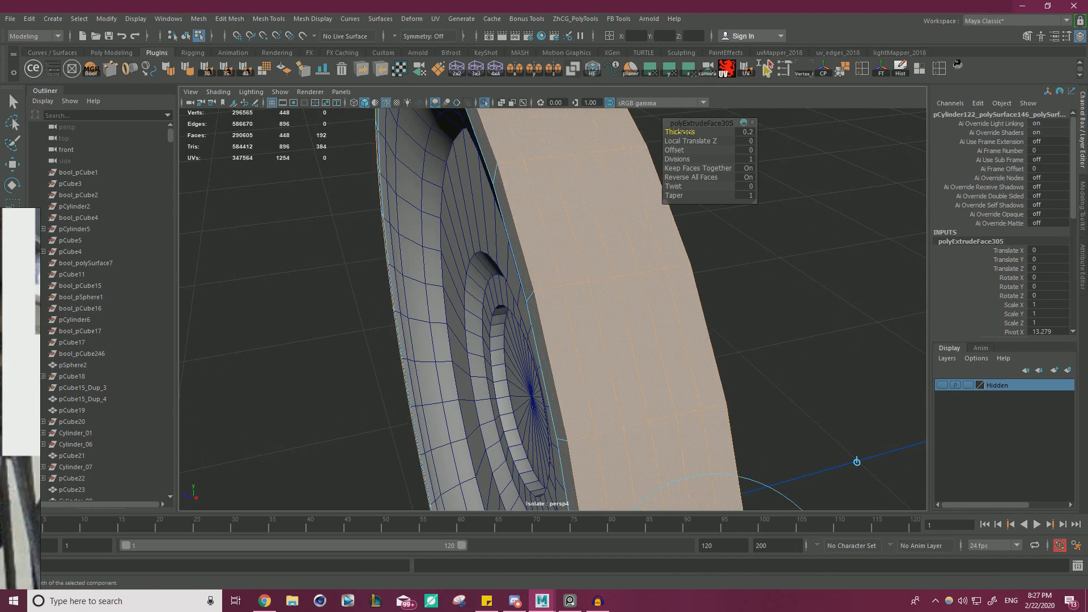
left_click(708, 168)
left_click_drag(668, 254, 676, 146, "alt")
Undo the extrusion of the whole rim strip and leave the extrude command.
key("ctrl+z")
key("ctrl+z")
key("ctrl+z")
key("ctrl+z")
key("ctrl+z")
key("w")
Select all vertices of the rim strip and merge the overlapping ones.
right_click_drag(701, 215, 719, 200)
left_click_drag(719, 200, 746, 204, "alt")
right_click_drag(751, 197, 695, 194)
mouse_move(680, 201)
right_mouse_down("alt")
mouse_move(400, 221)
mouse_move(356, 207)
right_mouse_up("alt")
left_click_drag(356, 188, 731, 492)
right_click_drag(657, 249, 714, 196, "shift")
scroll(682, 248, "up", 3)
Extrude the face loop along the rim strip's front edge with a thickness of 0.1.
right_click_drag(651, 207, 651, 236)
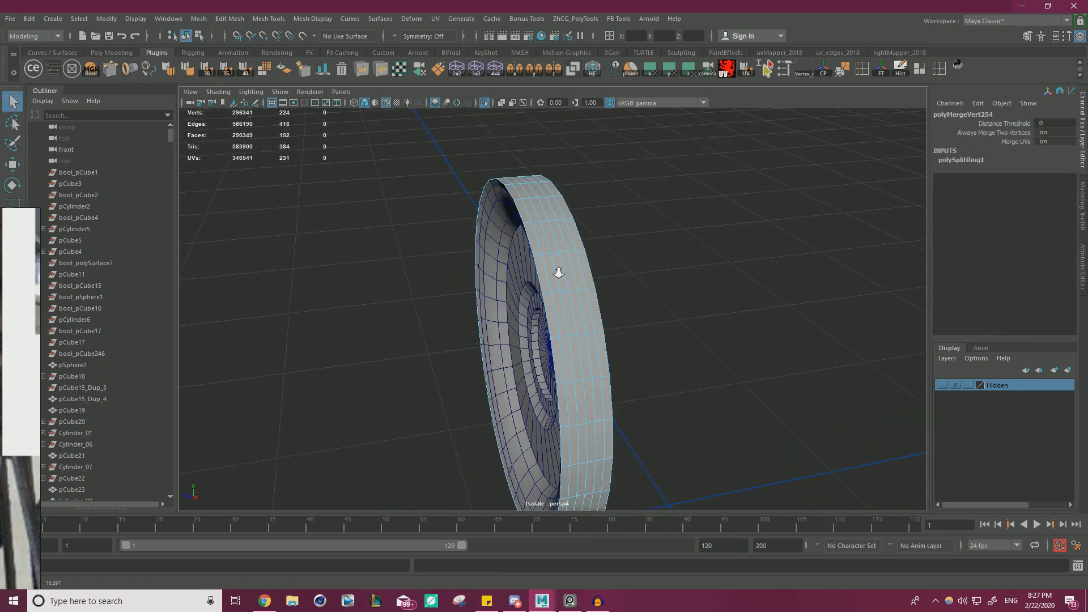
scroll(520, 260, "up", 3)
left_click(529, 253)
double_click(544, 302, "shift")
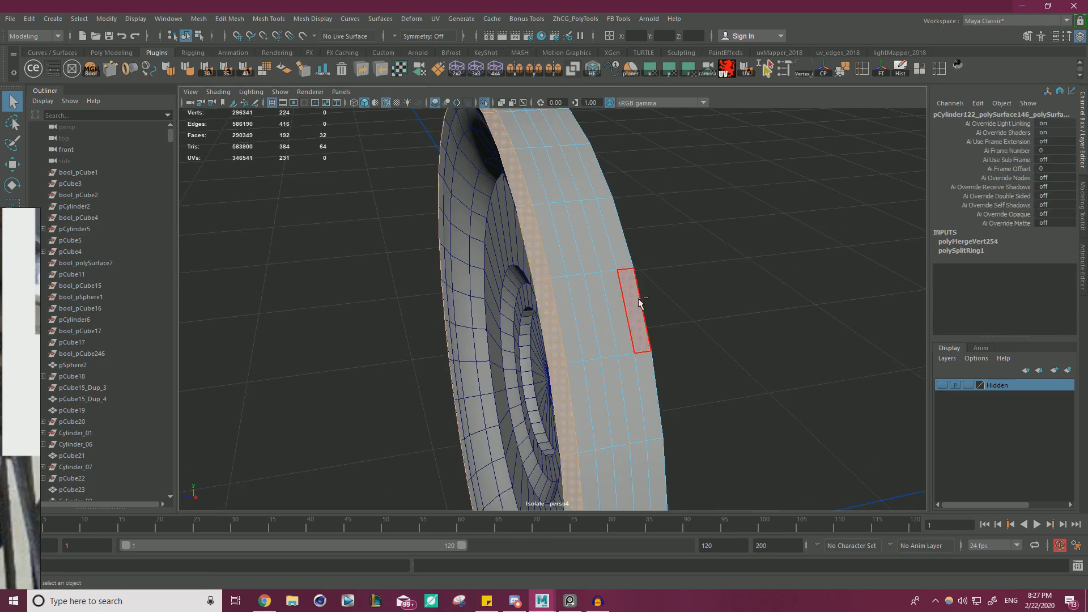
key("ctrl+e")
middle_click_drag(677, 131, 685, 132)
scroll(588, 214, "up", 3)
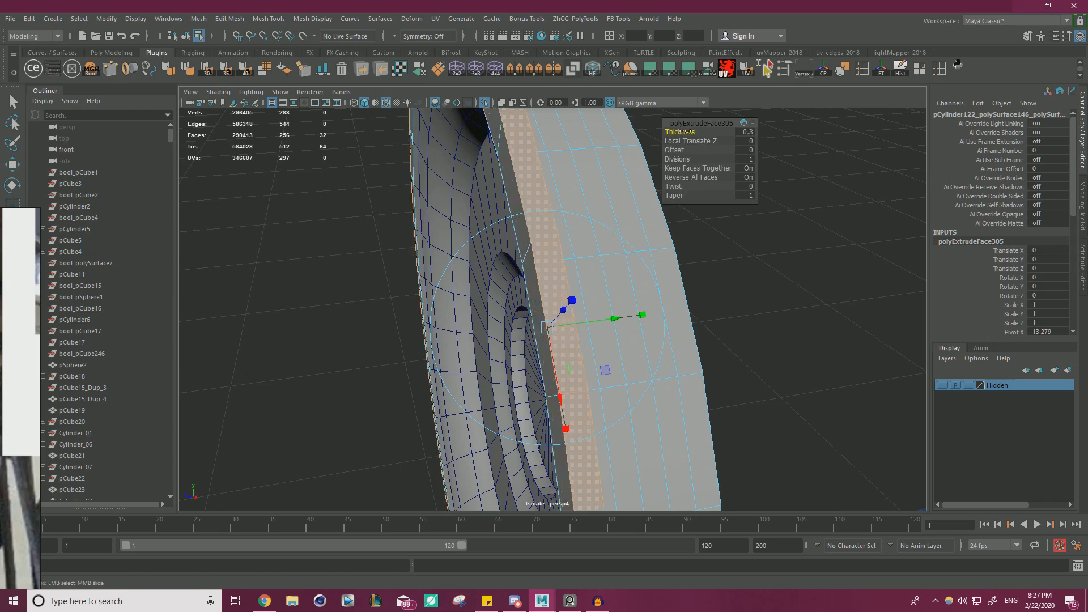
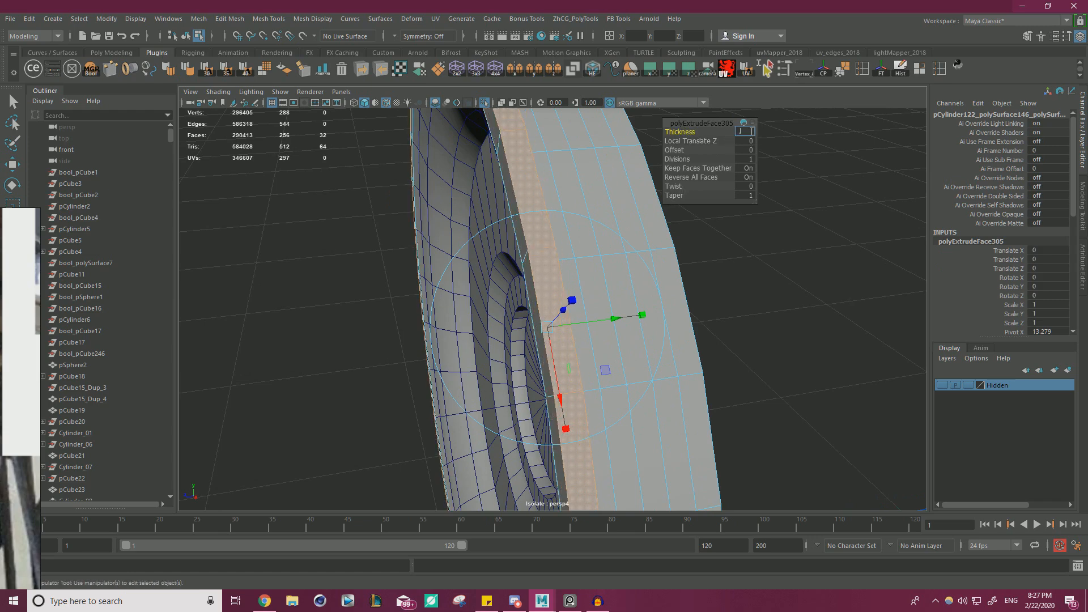
key("Return")
Try offsets of 0.1, 0.05 and 0.02 on the front face loop's extrusion.
left_click_drag(681, 151, 681, 150)
left_click(752, 153)
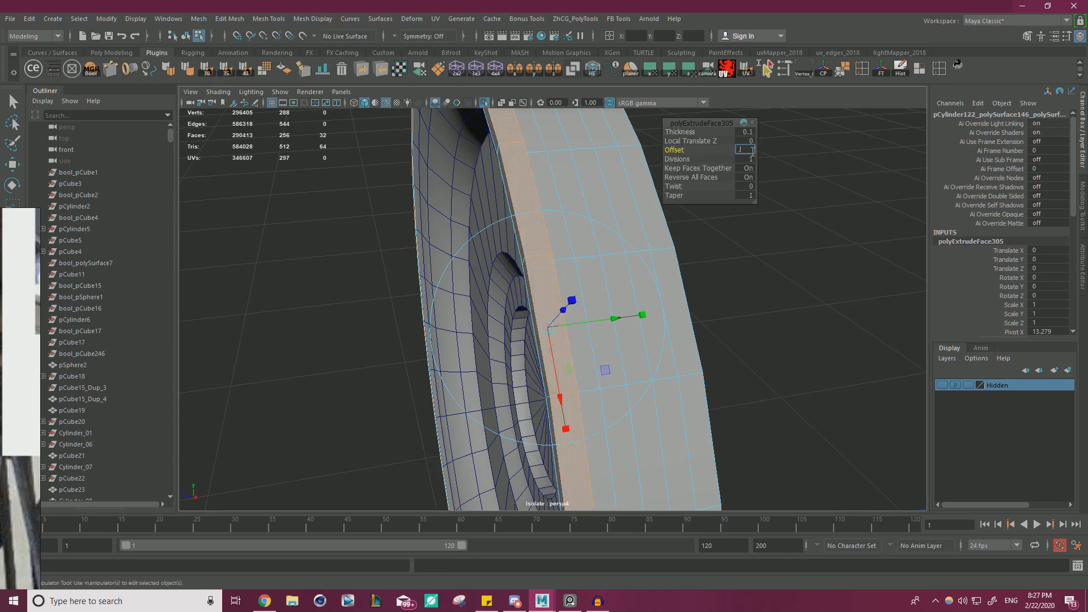
type(".1")
key("Return")
type(".0")
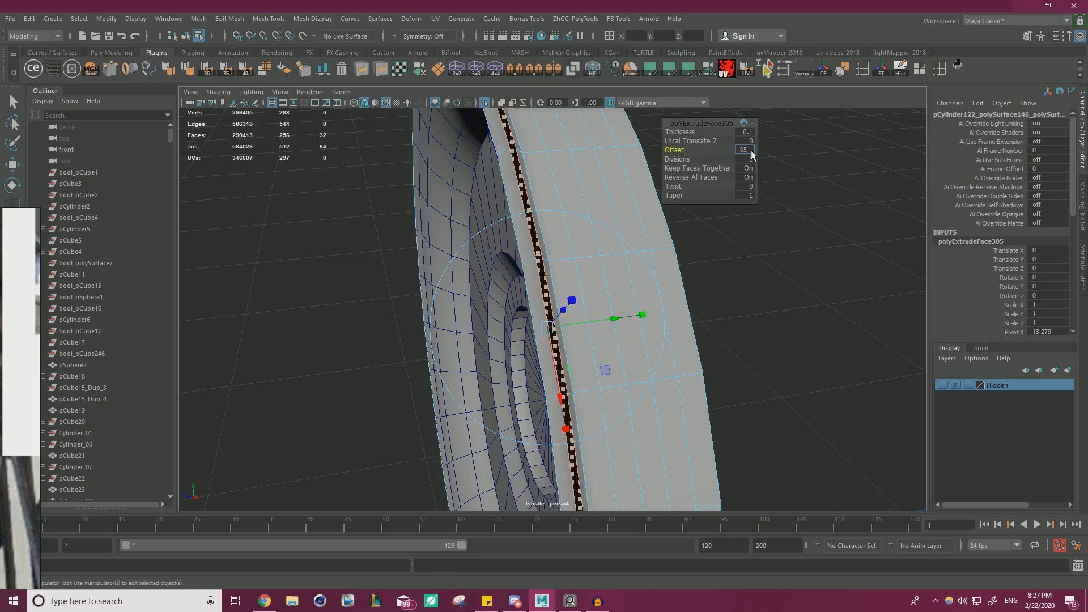
type("5")
key("Return")
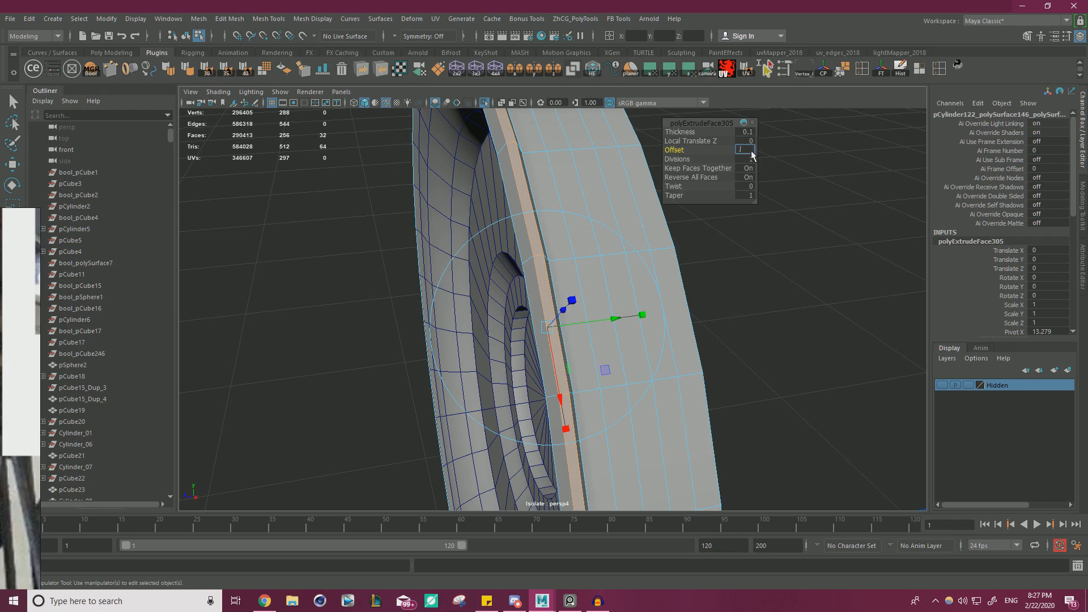
key("Return")
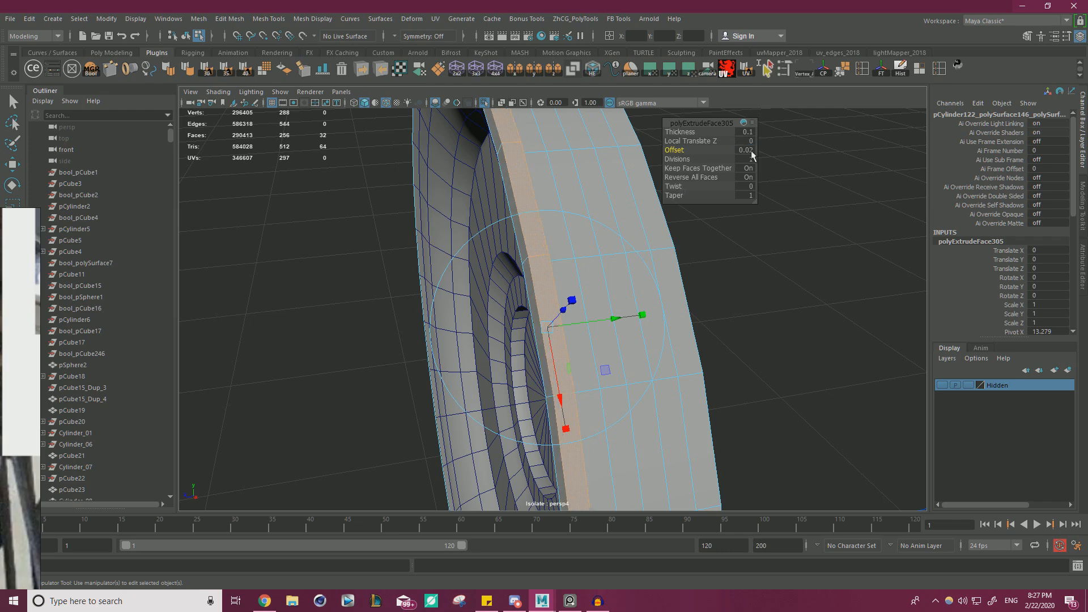
Set the front face loop extrusion's offset to 0.03 and finish the extrusion.
left_click_drag(624, 232, 595, 221, "alt")
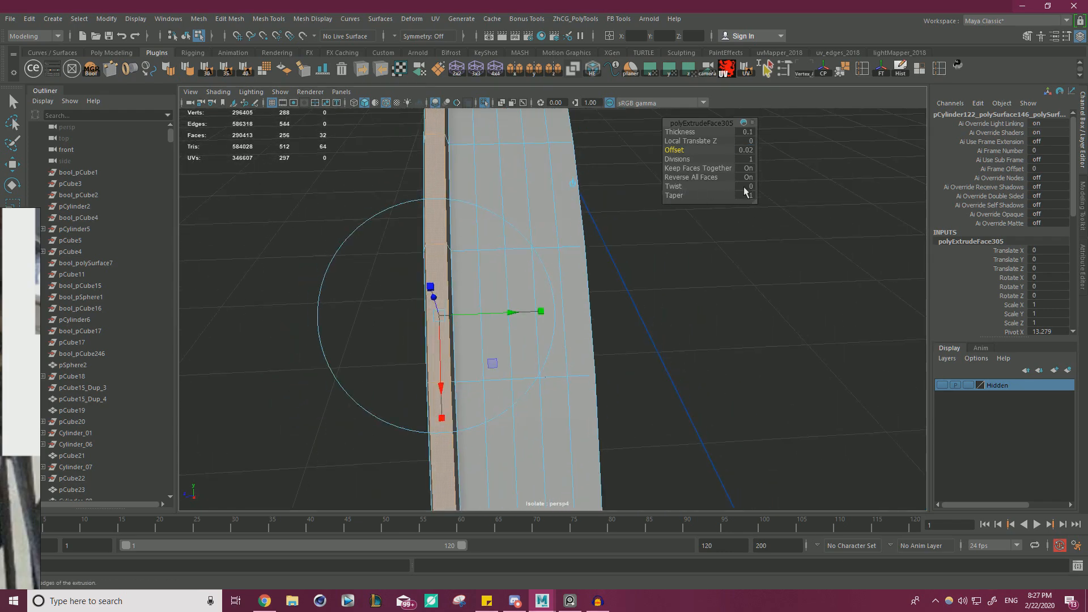
left_click(746, 149)
type(".03")
key("Return")
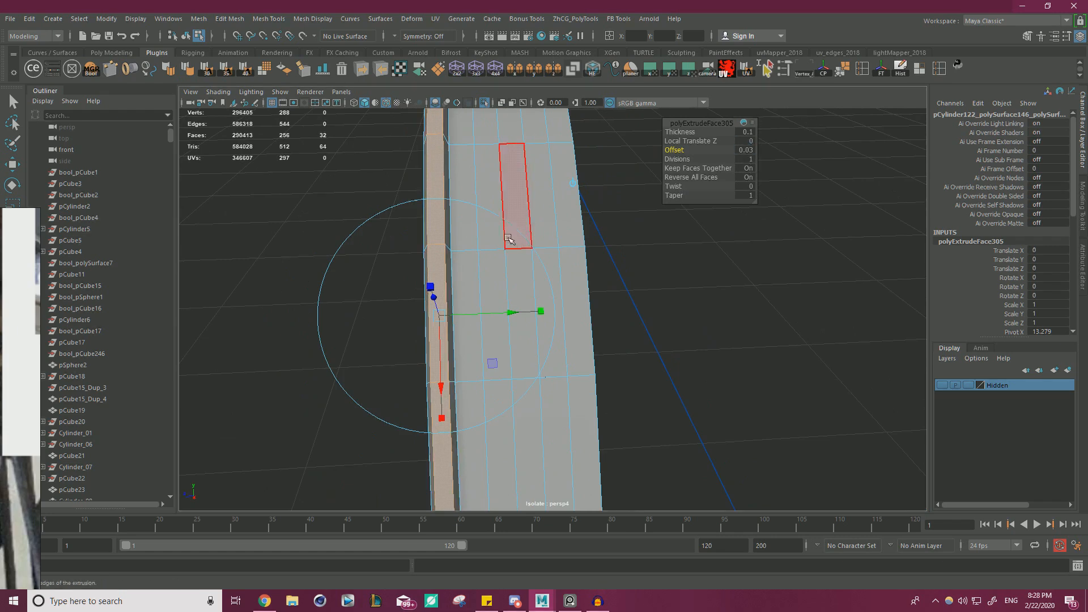
key("w")
left_click(689, 294)
Extrude the third and fifth face loops of the rim strip with thickness 0.1 and offset 0.03.
double_click(494, 221)
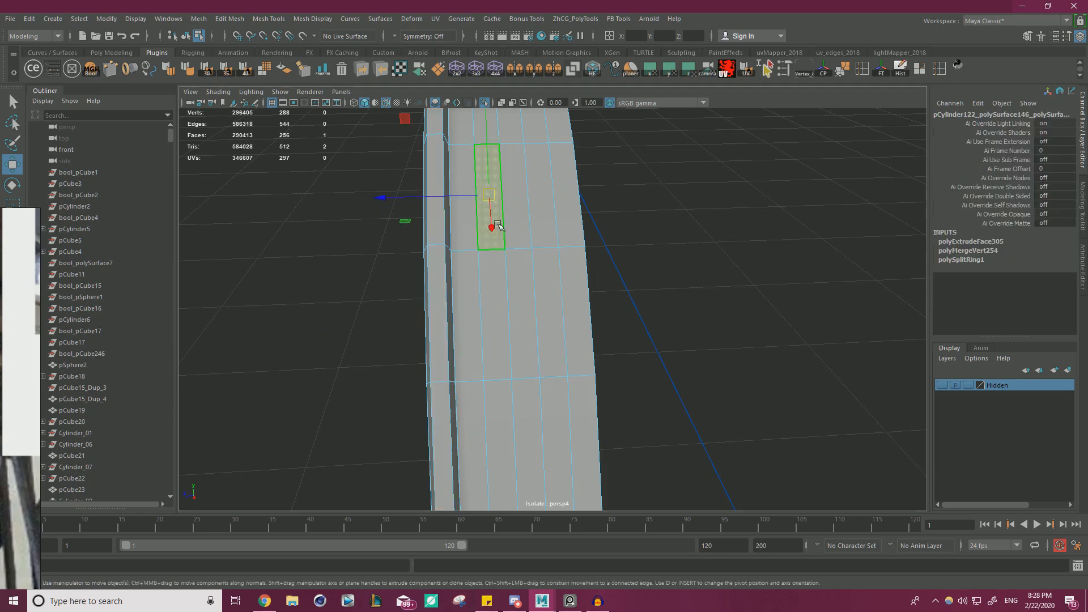
double_click(546, 276, "shift")
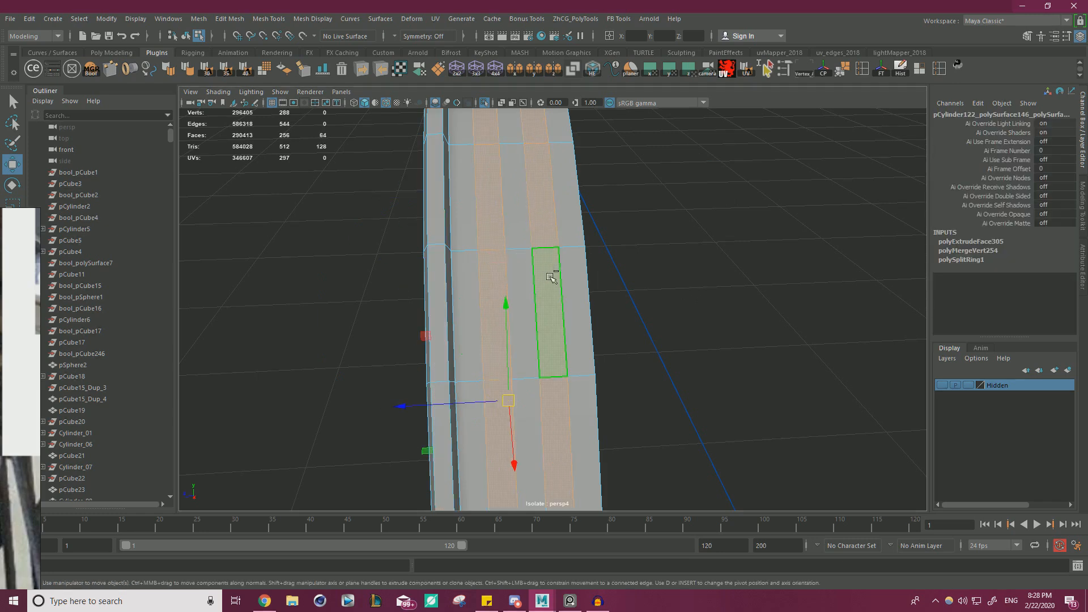
key("ctrl+e")
left_click(748, 131)
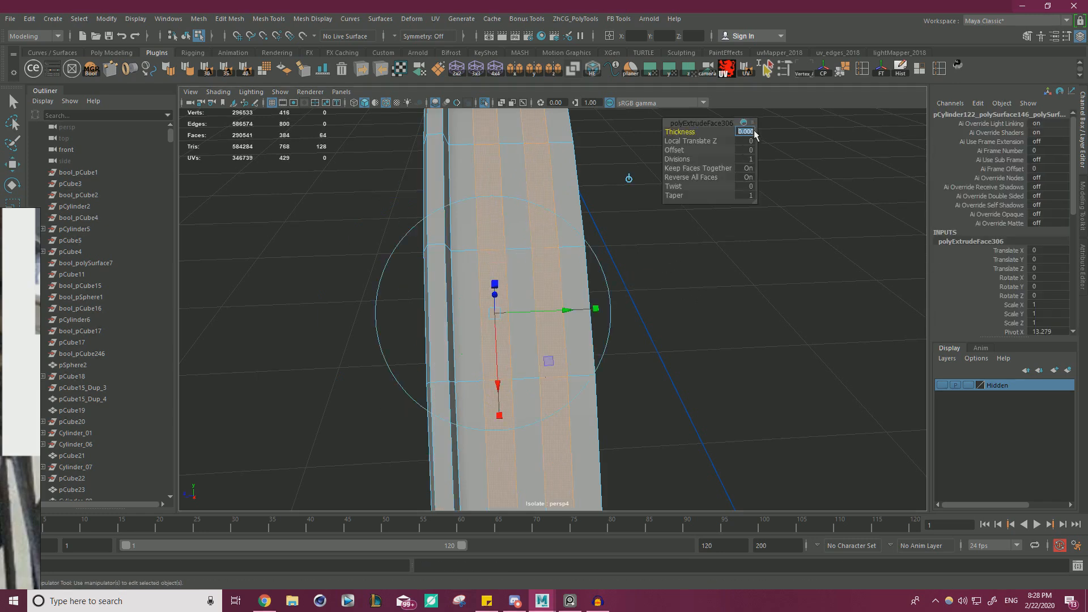
type(".1")
left_click(744, 151)
type(".03")
key("Return")
left_click(670, 345)
Extrude the remaining second, fourth and sixth face loops of the rim strip with thickness 0.1 and offset 0.03.
left_click(466, 241)
double_click(476, 269, "shift")
left_click(513, 238, "shift")
double_click(519, 266, "shift")
double_click(573, 267, "shift")
key("ctrl+e")
left_click(751, 132)
key("Return")
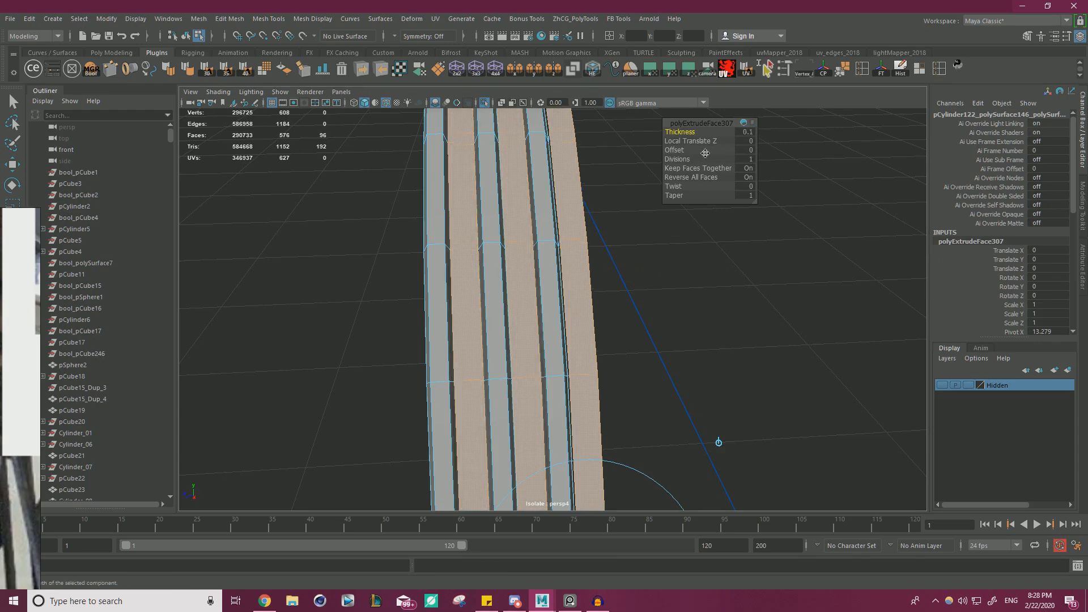
left_click(752, 149)
type(".03")
key("Return")
left_click_drag(414, 250, 539, 260, "alt")
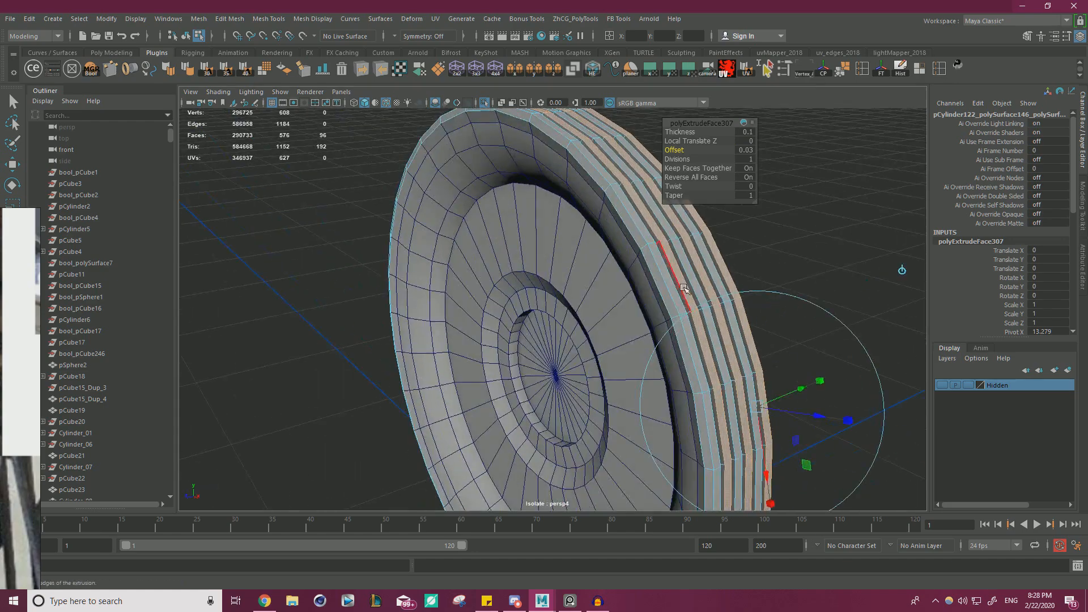
key("w")
Return to object selection and isolate only the grooved rim strip in the view.
key("F8")
left_click(721, 216)
left_click(680, 212)
left_click_drag(727, 231, 547, 268, "alt")
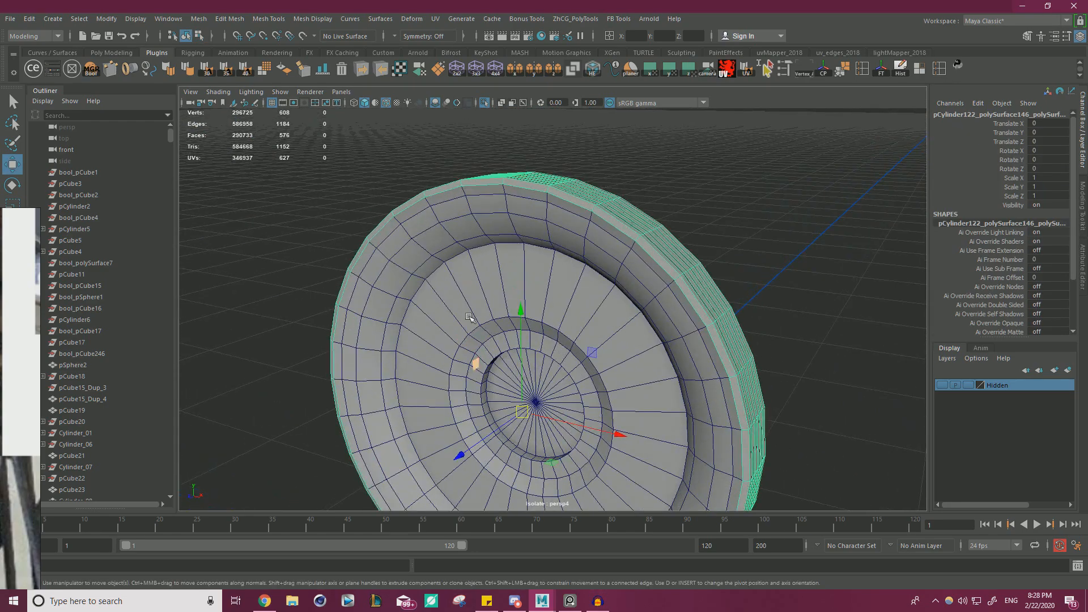
left_click(484, 103)
left_click(484, 103)
Select the rim strip's open border edge loops and bridge them.
left_click_drag(561, 168, 629, 146, "alt")
right_click_drag(734, 256, 816, 272, "alt")
left_click_drag(580, 282, 599, 288, "alt")
right_click_drag(712, 231, 715, 198)
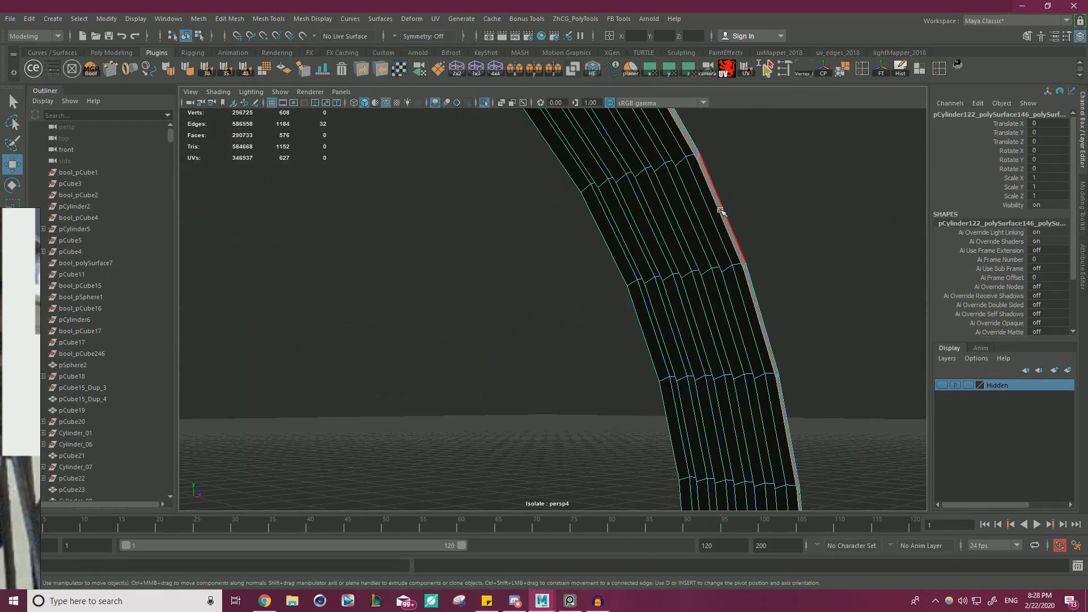
double_click(721, 211)
right_click_drag(515, 253, 498, 388, "shift")
Try to delete the lengthwise edge loops on the inner side of the rim strip.
left_click_drag(425, 312, 533, 323, "alt")
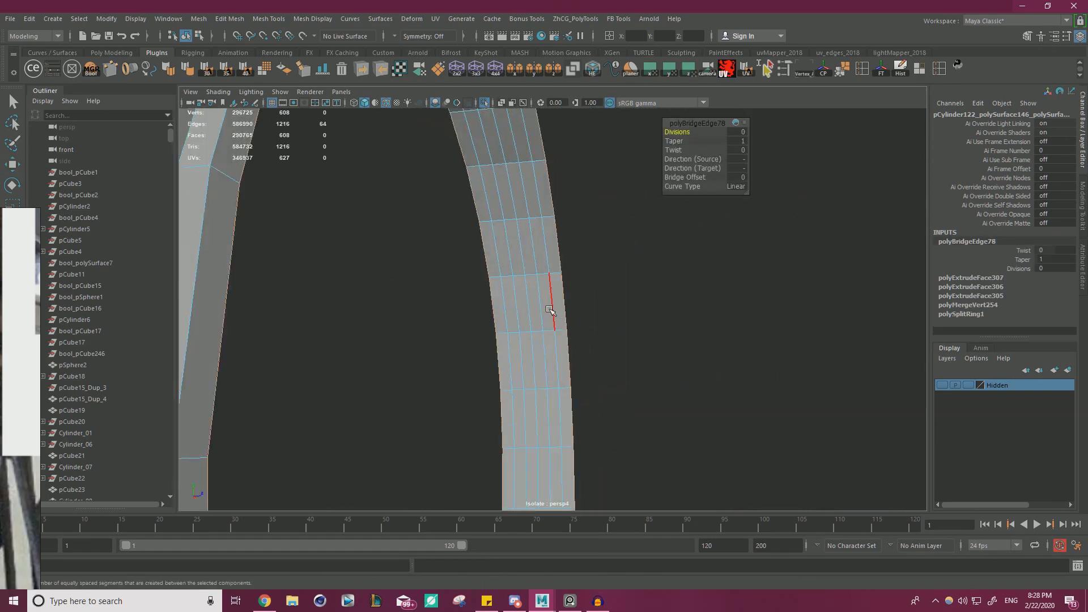
double_click(549, 310)
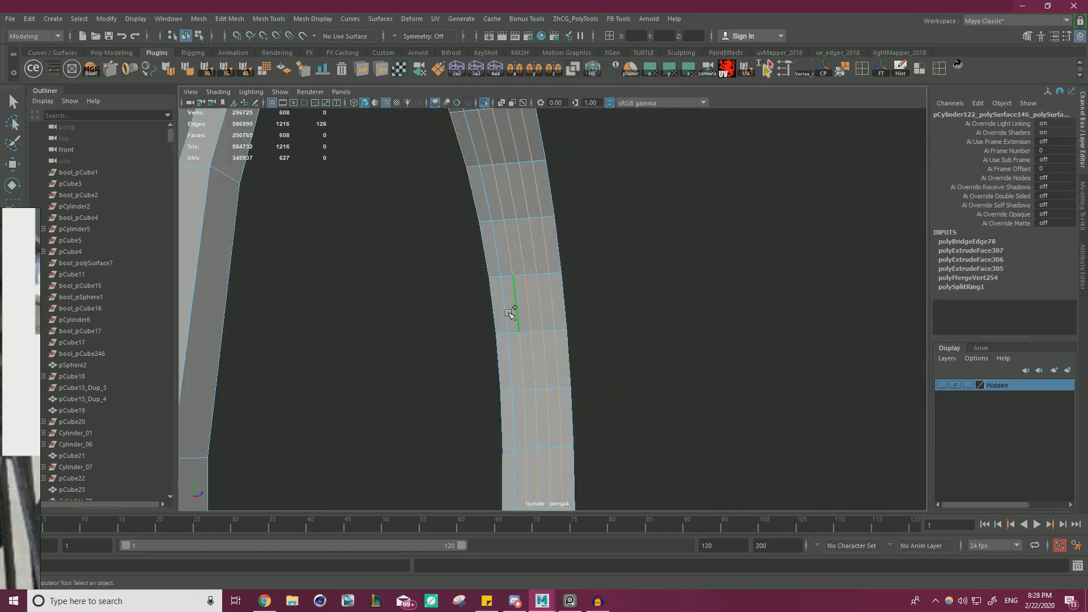
key("ctrl+Delete")
key("w")
right_click_drag(510, 229, 565, 211)
right_click_drag(553, 218, 486, 244, "alt")
left_click_drag(486, 244, 397, 249, "alt")
right_click_drag(396, 249, 663, 282, "alt")
left_click_drag(663, 282, 660, 272, "alt")
key("ctrl+z")
key("ctrl+z")
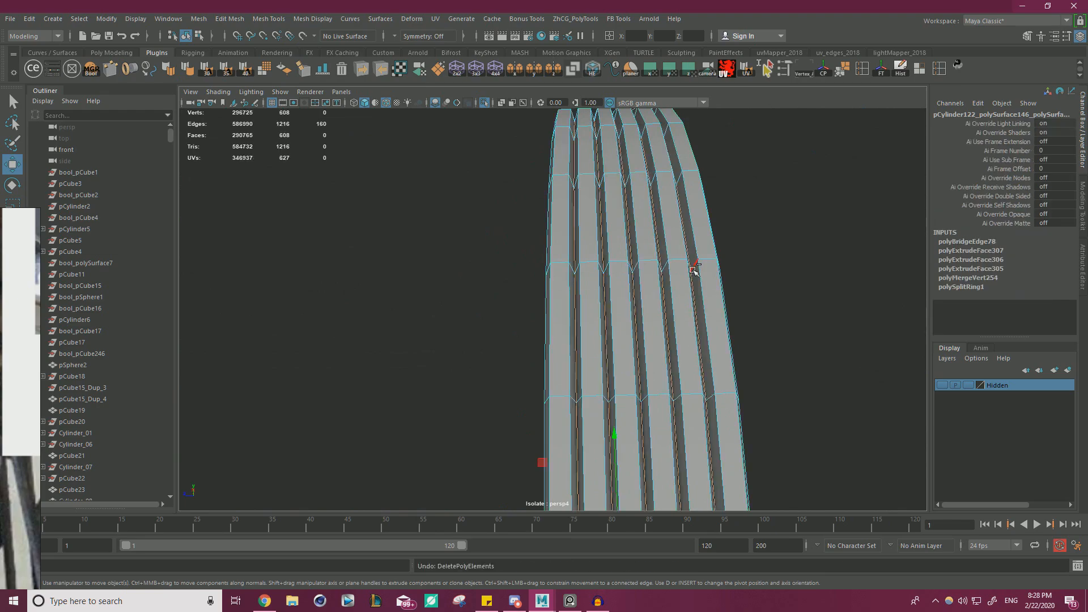
Return to object selection and preview the grooved rim strip smoothed, without the wireframe overlay.
right_click_drag(694, 271, 635, 278, "alt")
left_click_drag(635, 277, 803, 296, "alt")
right_click_drag(803, 296, 754, 298, "alt")
left_click_drag(754, 298, 543, 195, "alt")
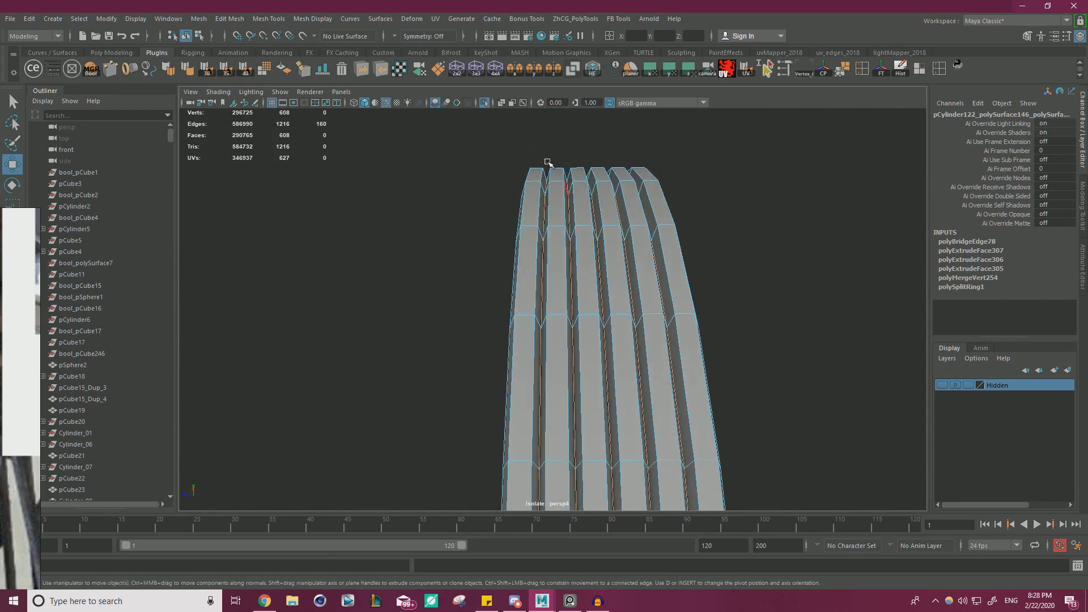
right_click_drag(733, 182, 789, 164)
left_click(612, 236)
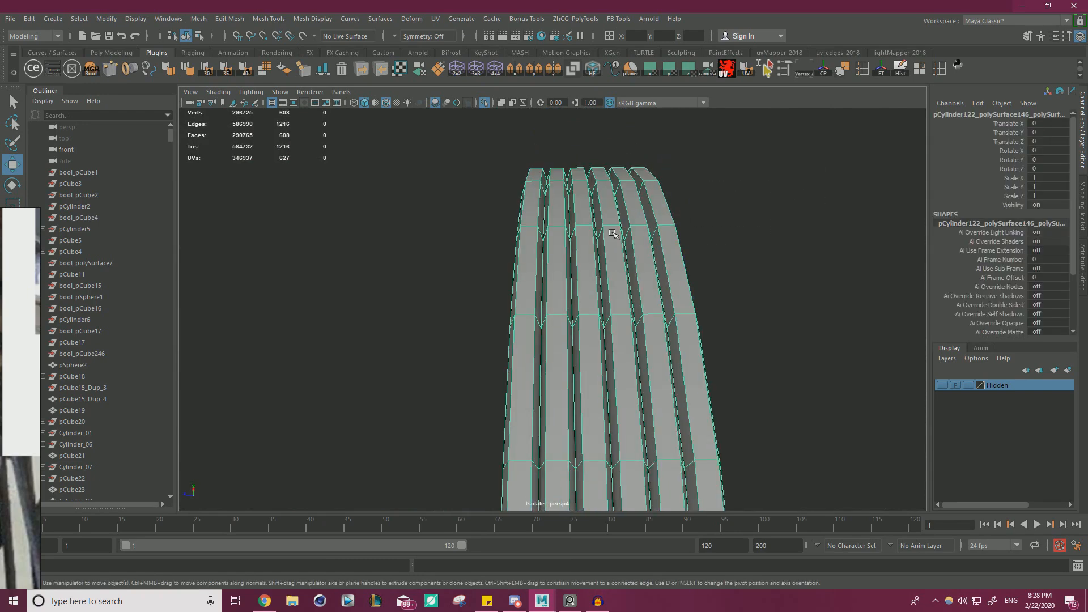
key("3")
left_click(782, 240)
right_click_drag(768, 242, 559, 241, "alt")
left_click_drag(559, 240, 763, 306, "alt")
scroll(763, 306, "up", 5)
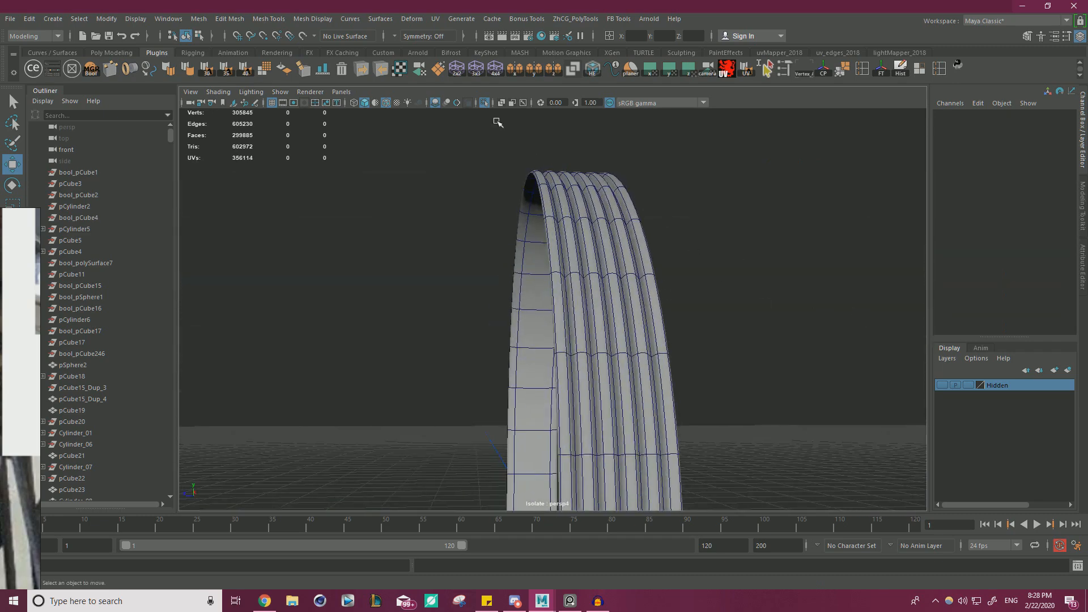
left_click(387, 104)
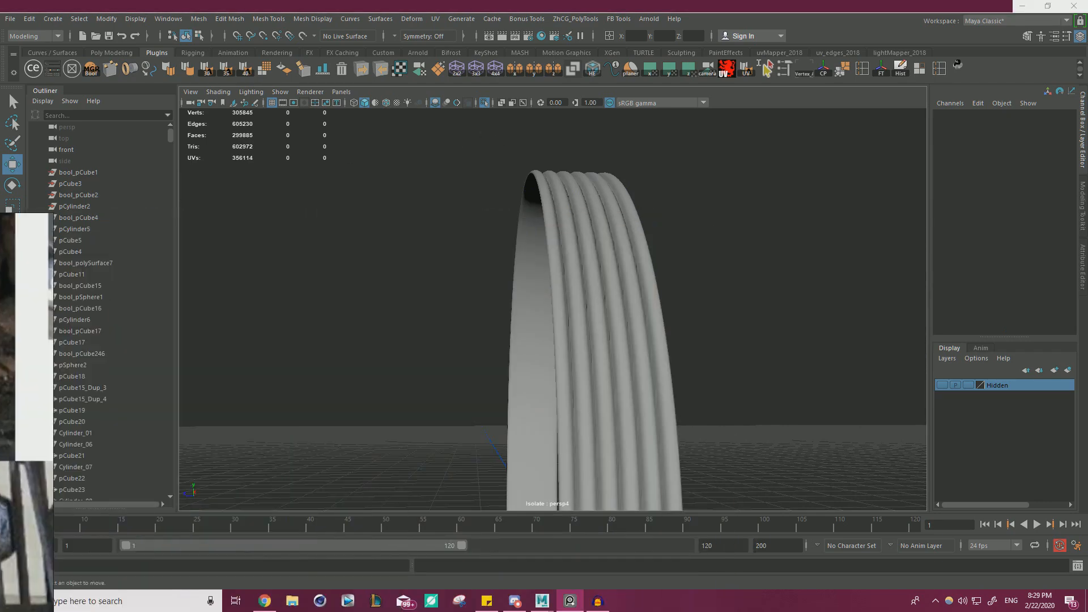
Check the smoothed rim strip from another angle and undo its smooth preview.
left_click_drag(493, 306, 694, 284, "alt")
left_click(632, 298)
left_click_drag(632, 298, 741, 278, "alt")
left_click(748, 308)
left_click(612, 255)
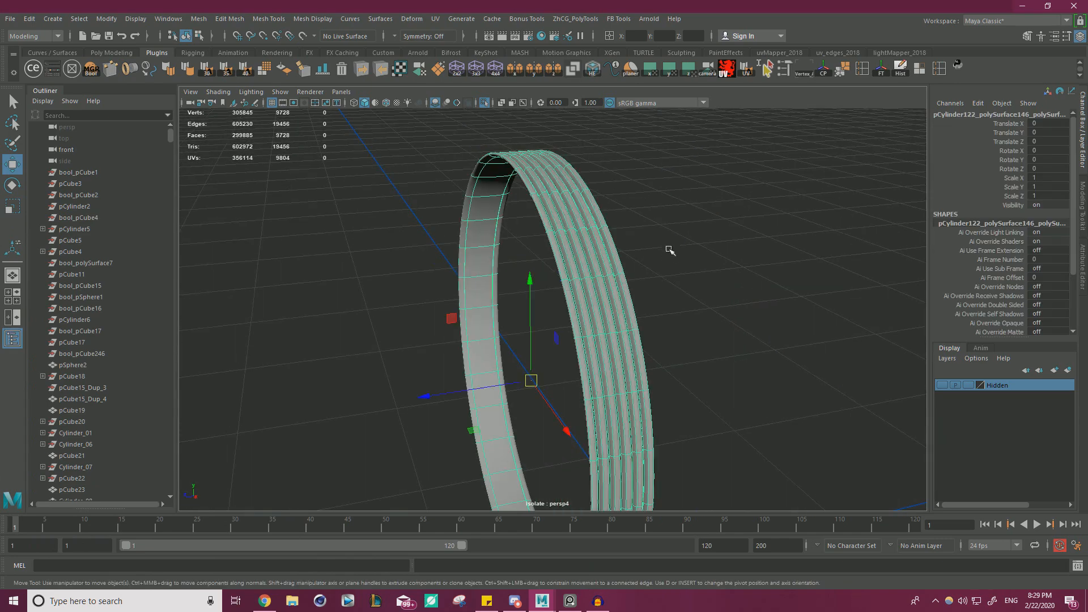
key("ctrl+z")
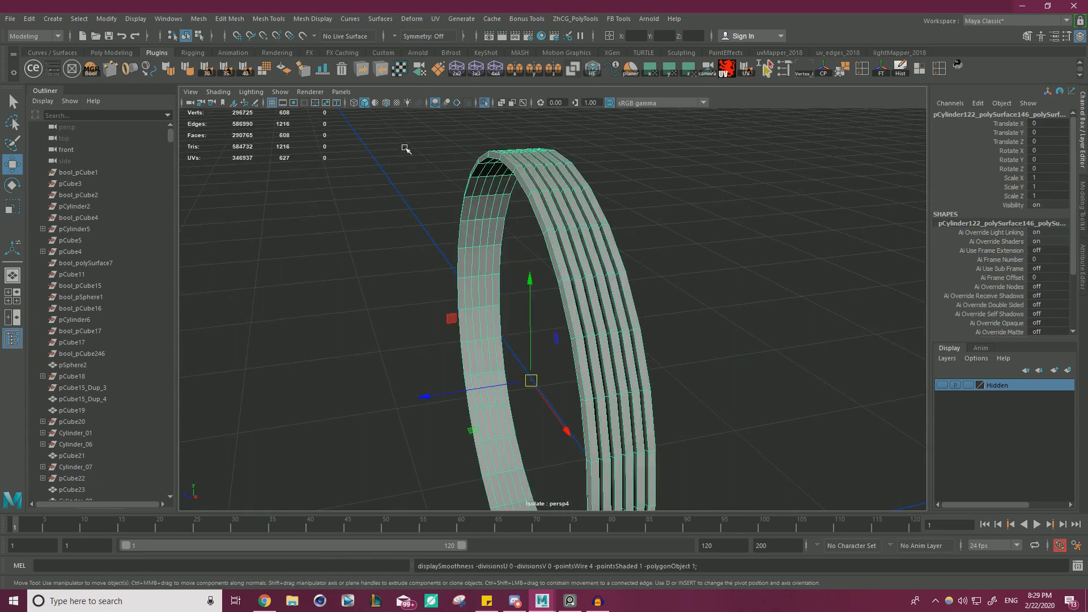
Colour the rim strip green with ModIt and end its isolation to show the full model.
left_click(718, 197)
left_click(512, 150)
left_click(55, 71)
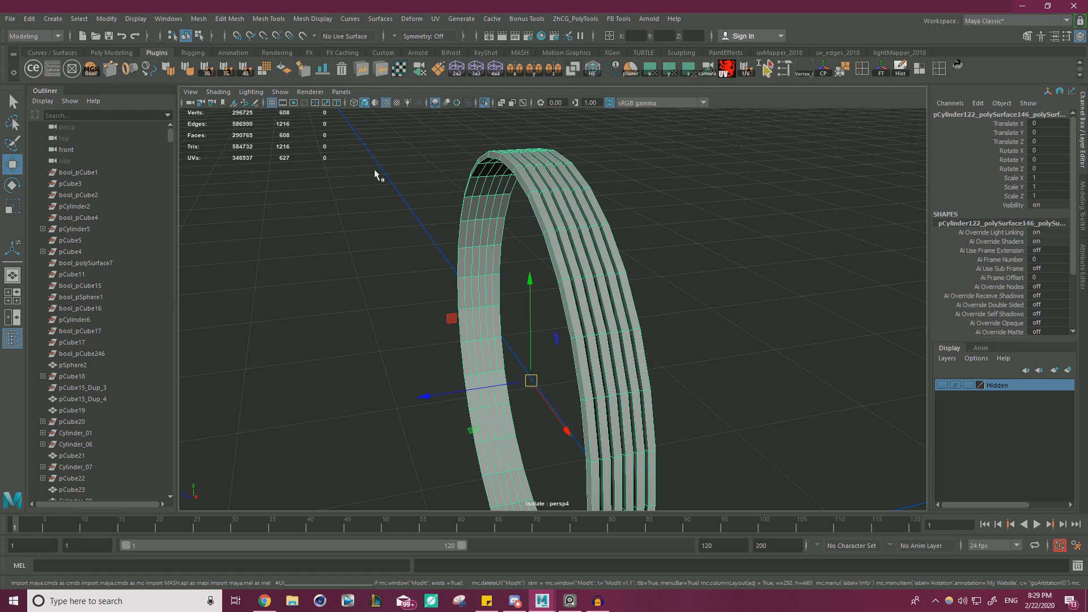
left_click(807, 314)
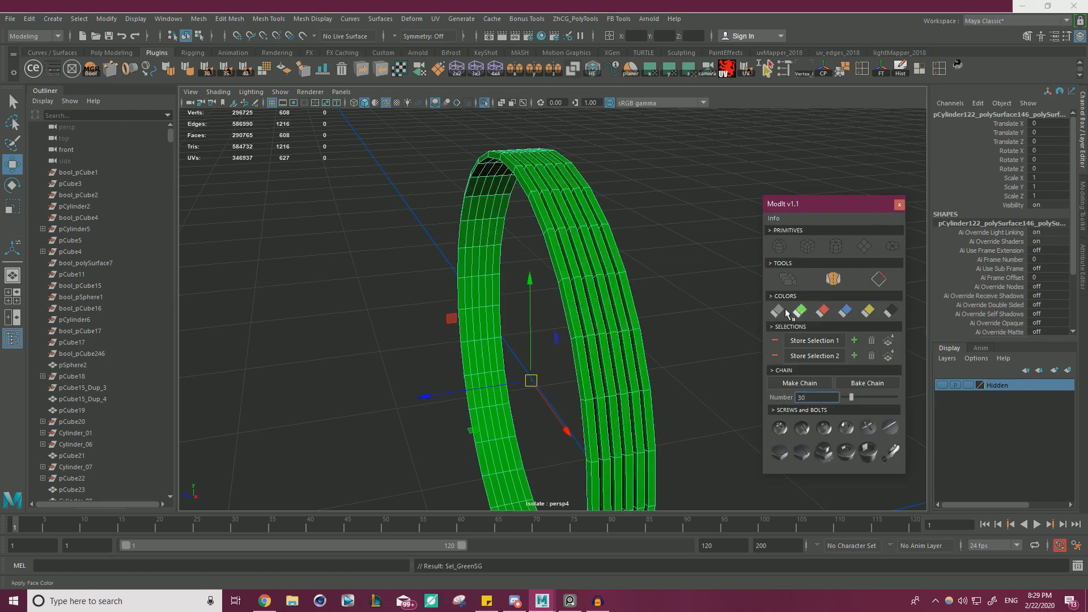
left_click(900, 204)
left_click(485, 103)
Examine the green grooved rim strip on its wheel within the full typewriter model.
right_click_drag(596, 204, 498, 221, "alt")
left_click_drag(317, 232, 428, 236, "alt")
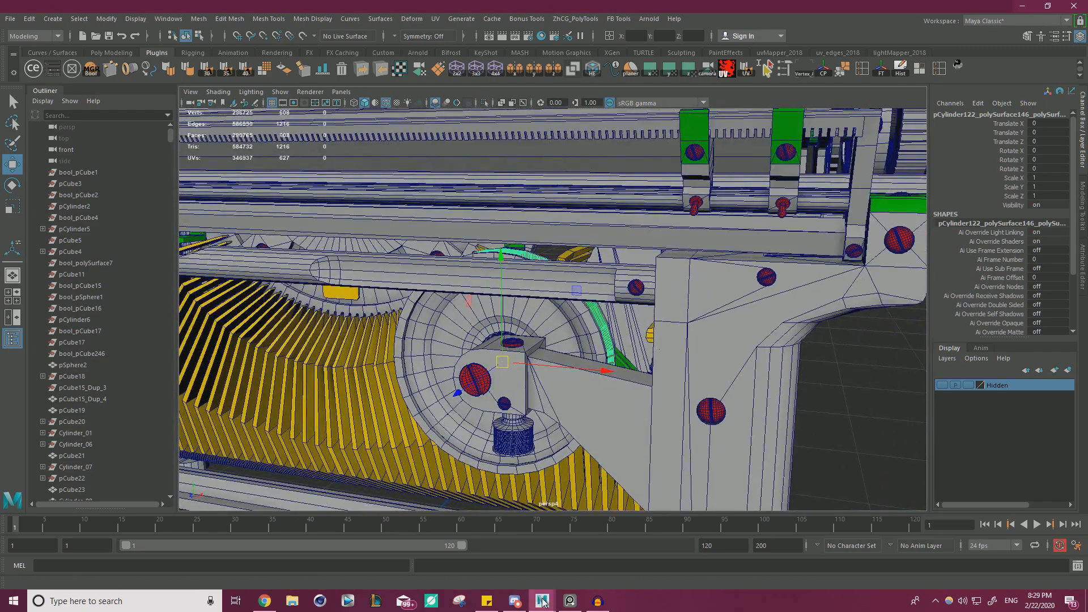
scroll(650, 415, "down", 4)
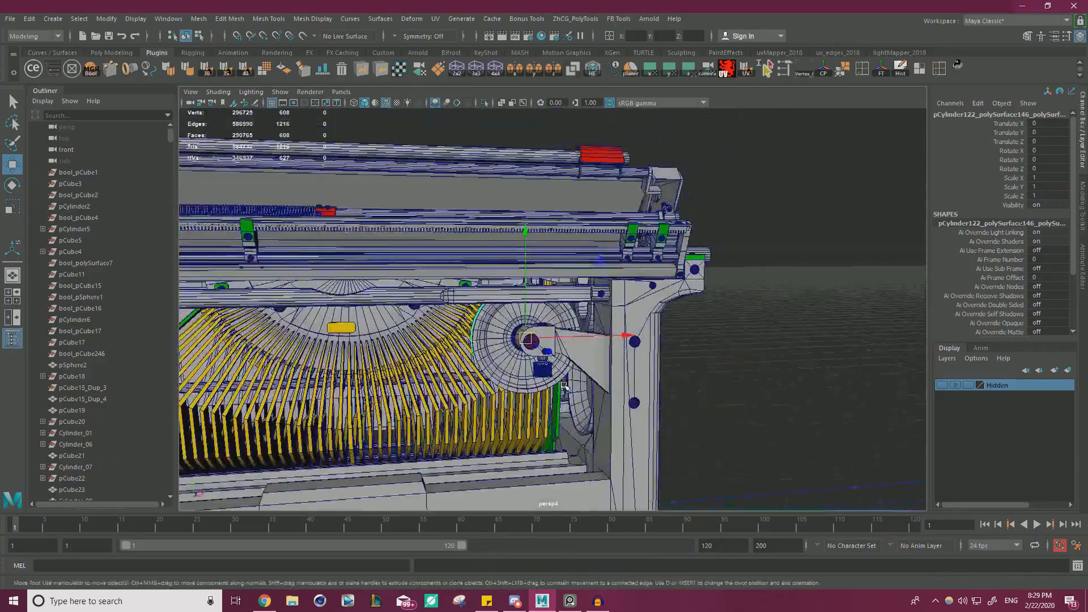
right_click_drag(781, 274, 782, 301)
right_click_drag(809, 258, 814, 258)
left_click(821, 280)
right_click_drag(707, 243, 776, 311, "alt")
left_click_drag(566, 309, 637, 338, "alt")
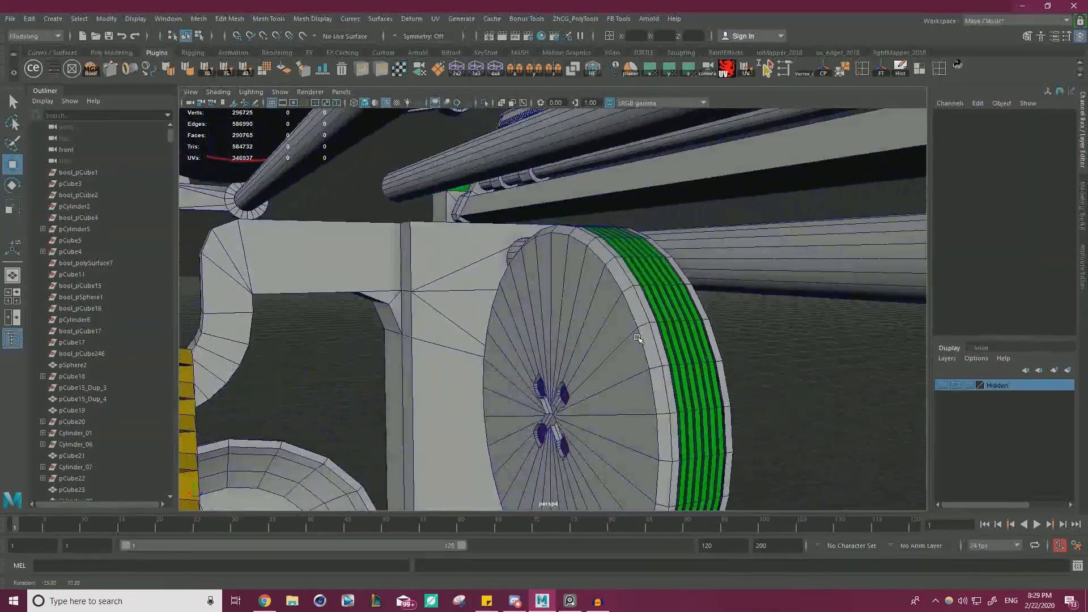
middle_click_drag(696, 340, 672, 283, "alt")
left_click_drag(629, 275, 306, 290, "alt")
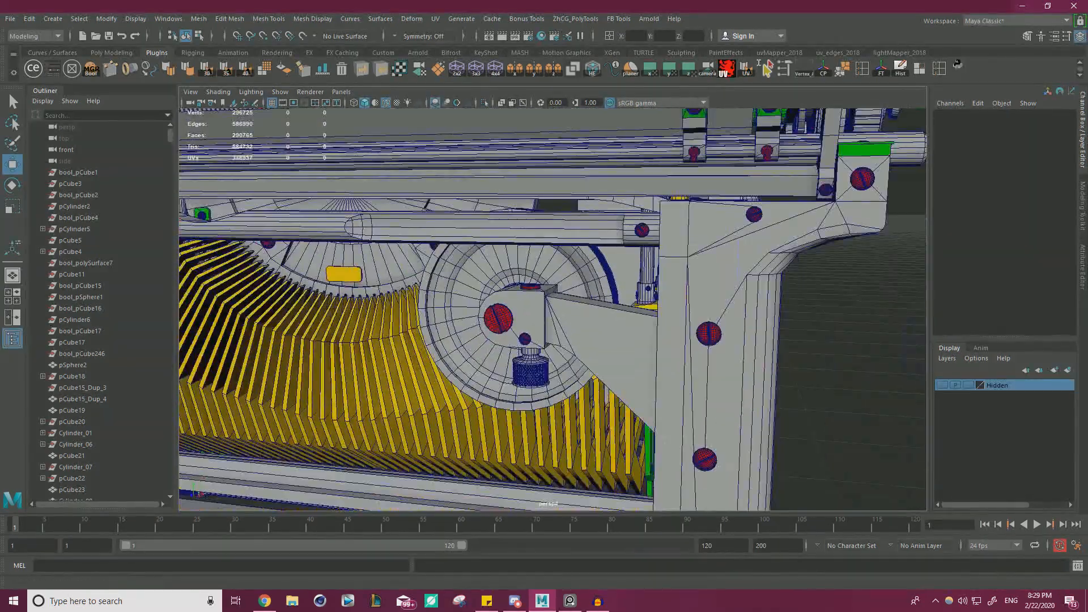
Switch to the PureRef reference board and examine picture 8 with the two rollers on the Underwood's rod.
key("alt+Tab")
scroll(505, 182, "down", 6)
middle_click_drag(753, 142, 519, 280)
scroll(386, 302, "up", 6)
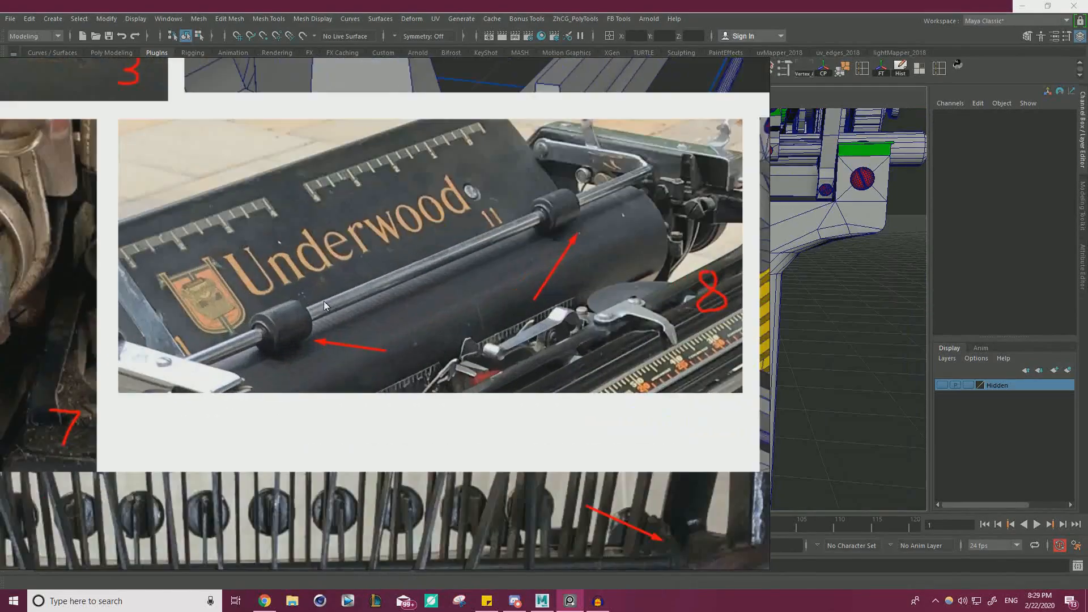
scroll(325, 306, "up", 3)
middle_click_drag(293, 340, 204, 368)
right_click_drag(498, 240, 0, 305)
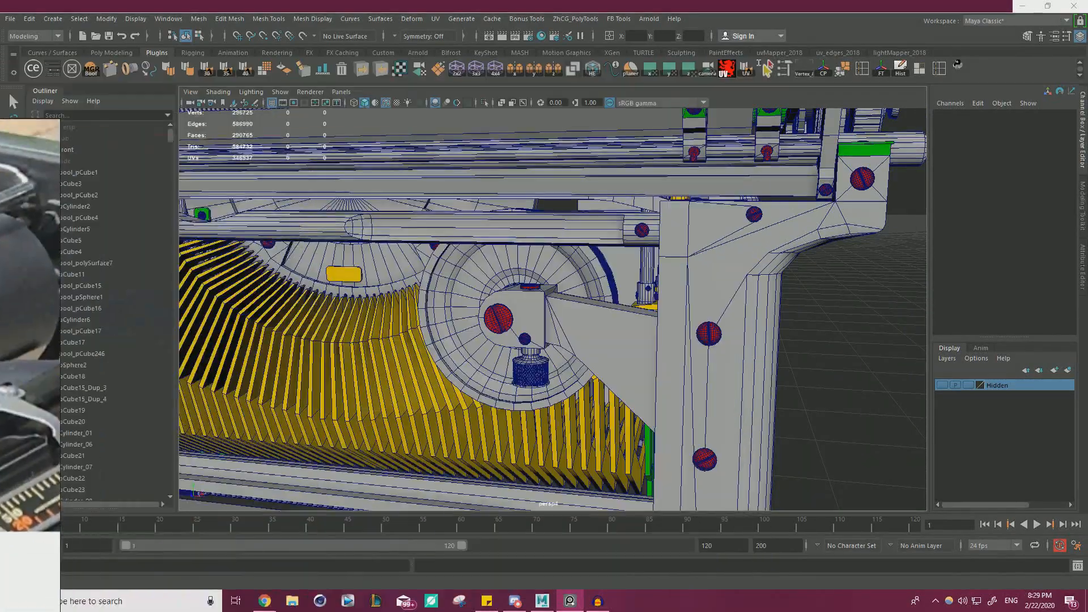
Frame the rod above the platen in the model and place the roller reference picture beside it.
scroll(493, 272, "down", 6)
left_click_drag(494, 272, 535, 244, "alt")
scroll(519, 282, "down", 4)
right_click_drag(535, 243, 873, 246, "alt")
left_click_drag(623, 243, 601, 300, "alt")
right_click_drag(601, 301, 697, 300, "alt")
right_click_drag(0, 287, 568, 394)
scroll(532, 373, "down", 3)
middle_click_drag(518, 366, 631, 277)
right_click_drag(631, 276, 315, 454)
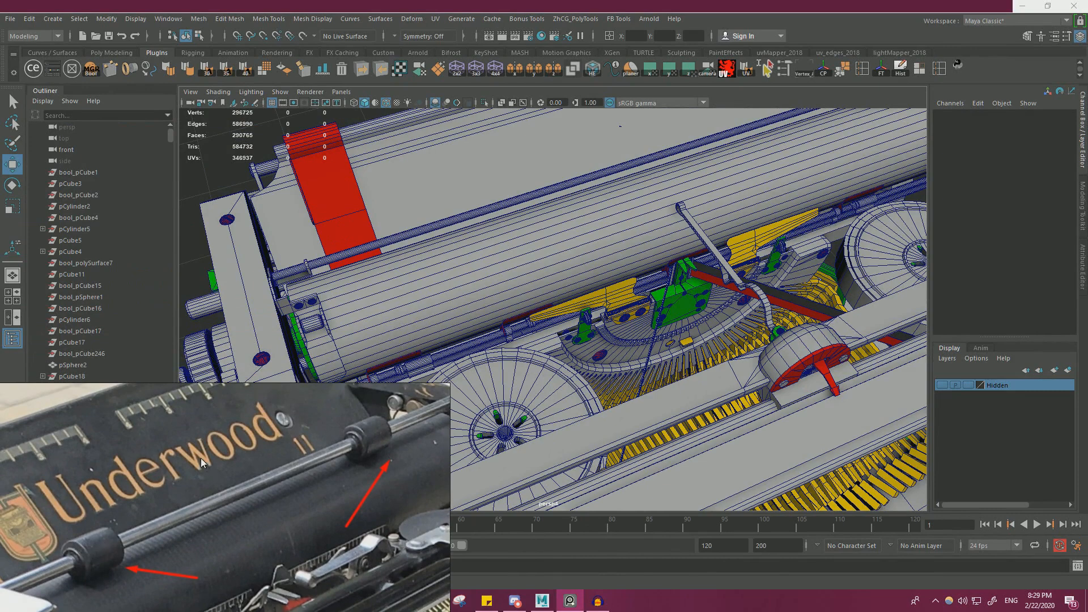
Examine the two arrow-marked rollers in the reference picture and adjust the picture to show both.
scroll(371, 425, "up", 3)
scroll(297, 437, "up", 3)
scroll(328, 473, "down", 4)
middle_click_drag(197, 490, 284, 487)
scroll(274, 424, "down", 1)
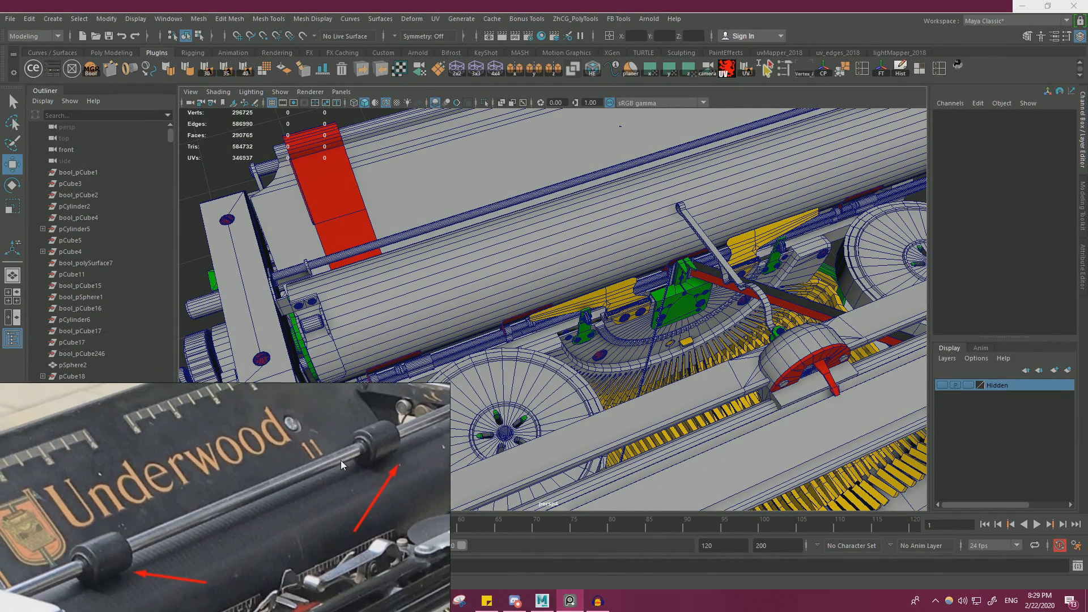
right_click_drag(366, 456, 349, 481)
Duplicate the long thin rod above the platen, center the copy's pivot and freeze its transformations.
scroll(595, 340, "down", 5)
left_click_drag(600, 363, 604, 321, "alt")
scroll(604, 320, "up", 3)
middle_click_drag(606, 323, 685, 334, "alt")
scroll(685, 334, "up", 3)
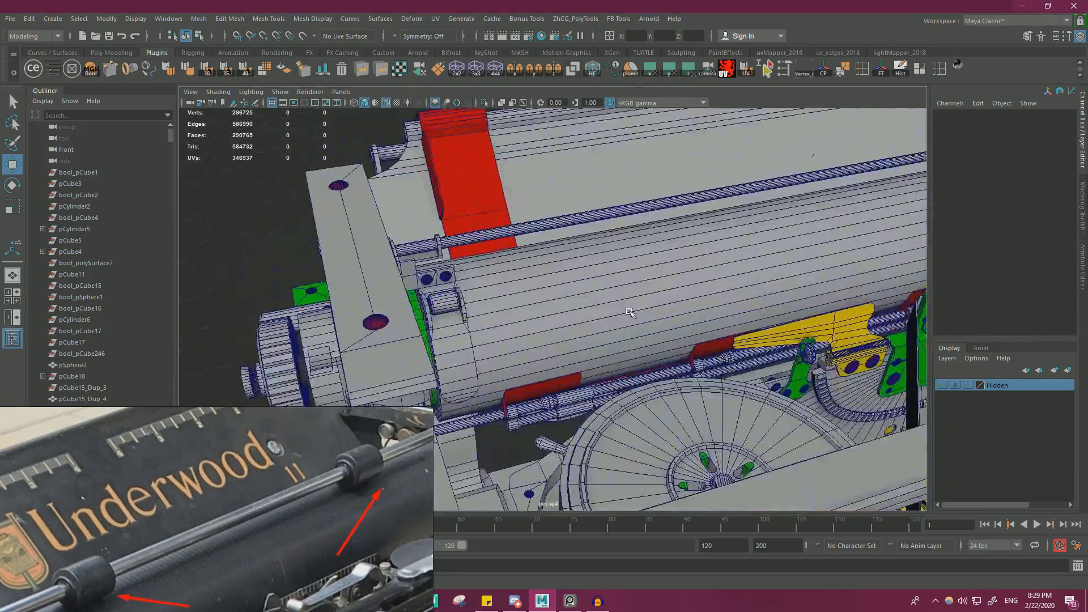
left_click(491, 232)
scroll(682, 261, "down", 5)
scroll(683, 261, "up", 4)
middle_click_drag(740, 239, 633, 262, "alt")
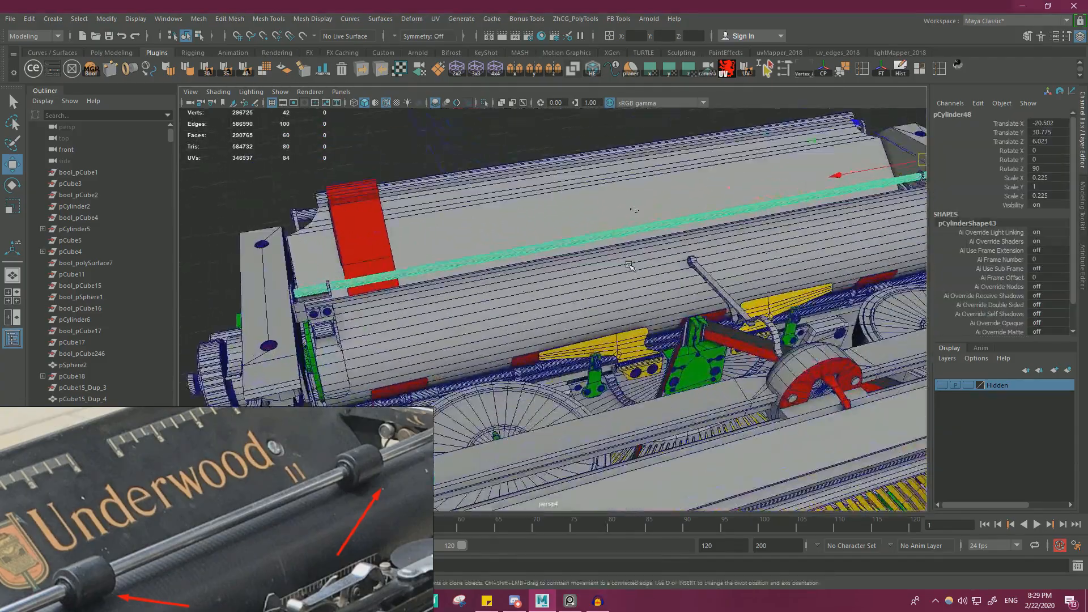
key("ctrl+d")
left_click(824, 71)
left_click(880, 71)
Scale the rod copy into a short, thick roller with Scale X 0.048 and Scale Y and Z 2.34.
key("r")
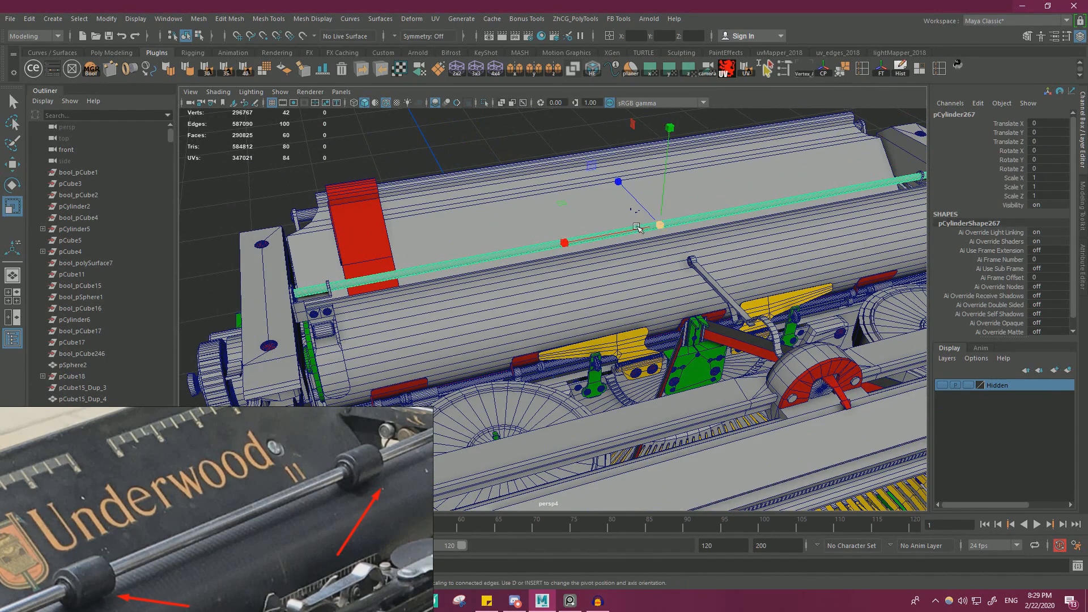
left_click_drag(568, 242, 673, 225)
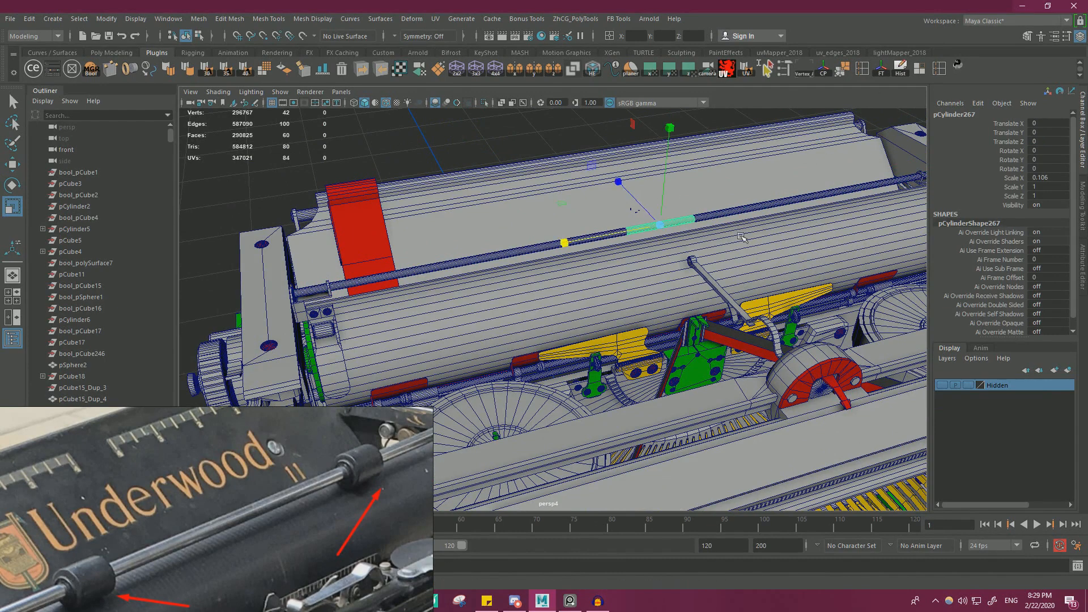
key("f")
left_click_drag(737, 240, 692, 248, "alt")
left_click_drag(479, 231, 439, 187)
left_click_drag(574, 295, 550, 301, "alt")
mouse_move(508, 340)
left_mouse_down()
mouse_move(533, 318)
mouse_move(513, 327)
left_mouse_up()
scroll(571, 307, "down", 4)
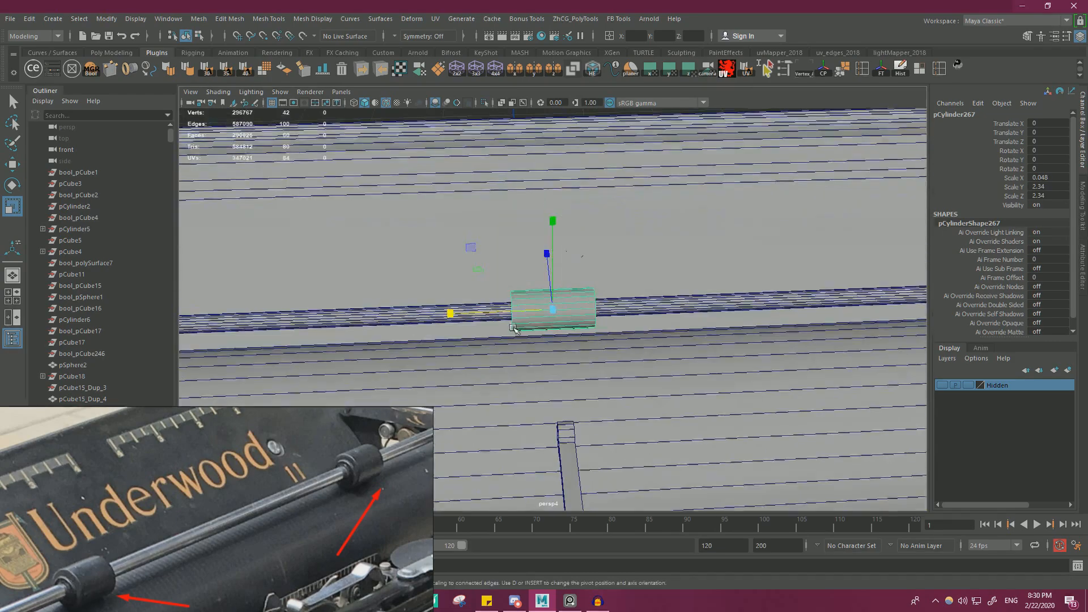
Refine the roller's proportions to Scale X 0.045 and Scale Y and Z 2.887.
left_click_drag(450, 311, 464, 313)
left_click_drag(629, 391, 753, 345, "alt")
scroll(753, 345, "up", 4)
mouse_move(481, 235)
left_mouse_down()
mouse_move(468, 218)
mouse_move(481, 234)
left_mouse_up()
left_click_drag(657, 392, 449, 308, "alt")
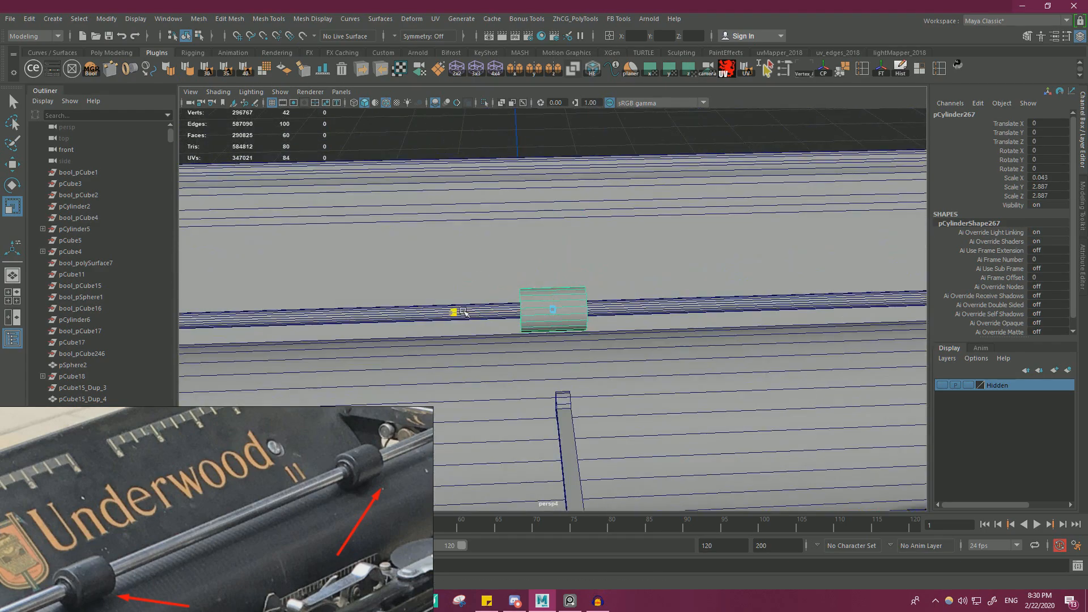
key("w")
right_click_drag(644, 318, 486, 320, "alt")
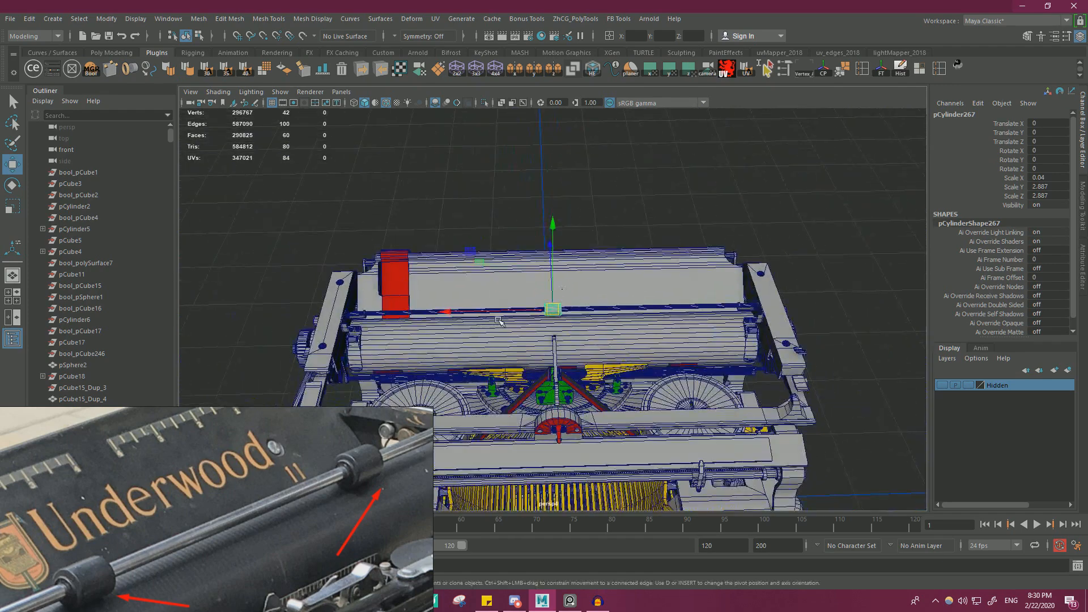
key("r")
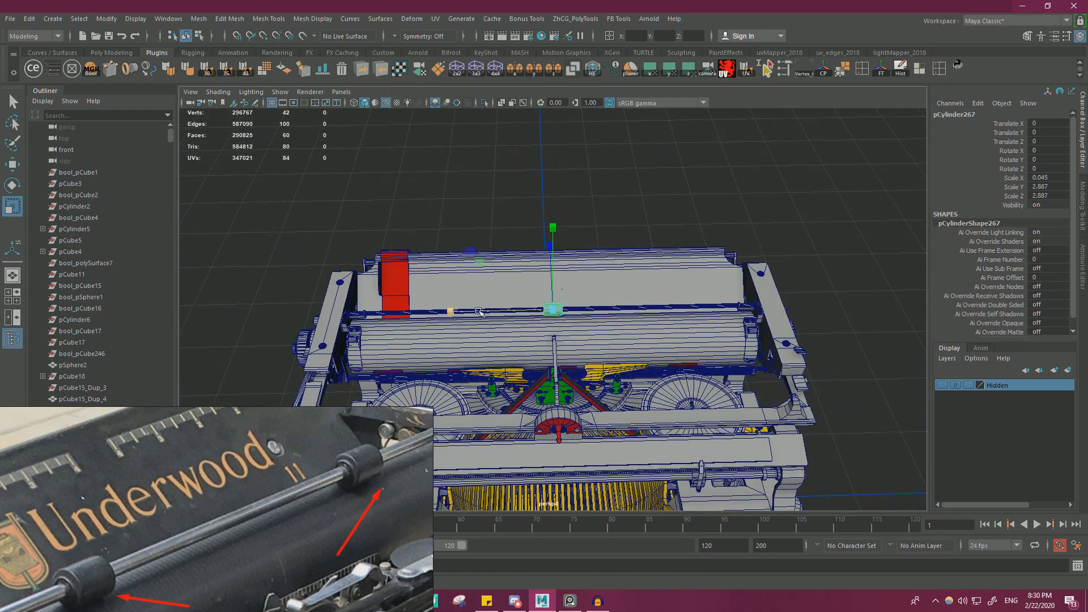
Move the roller along the rod to Translate X -14.905.
key("w")
left_click_drag(474, 310, 644, 321)
key("f")
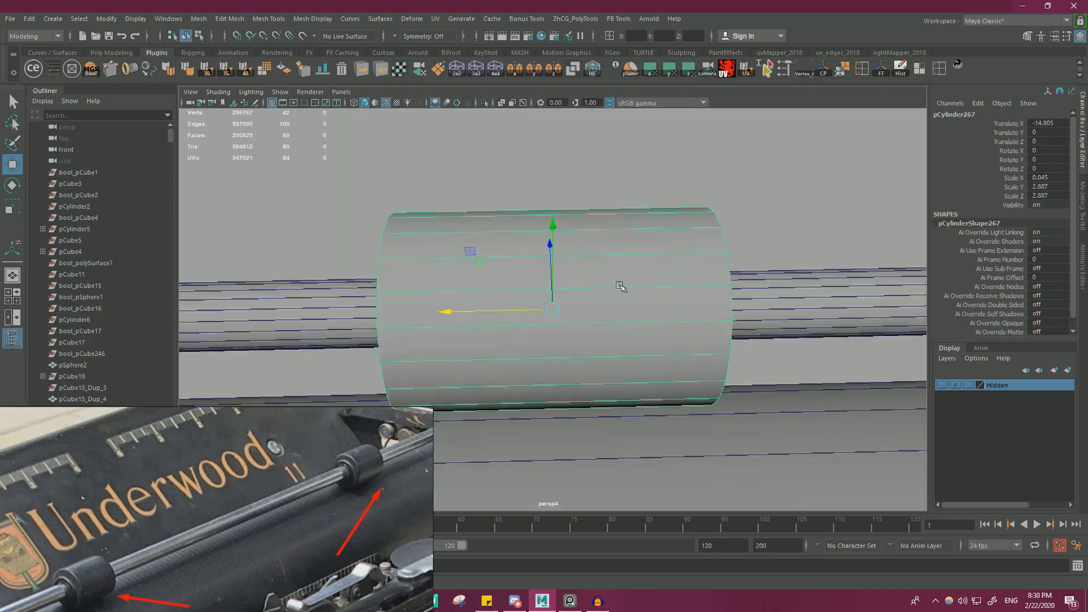
Open rod-sized holes in both roller end caps by extruding the cap faces, scaling them inward and deleting them.
right_click_drag(690, 283, 431, 287, "alt")
left_click_drag(431, 287, 691, 250, "alt")
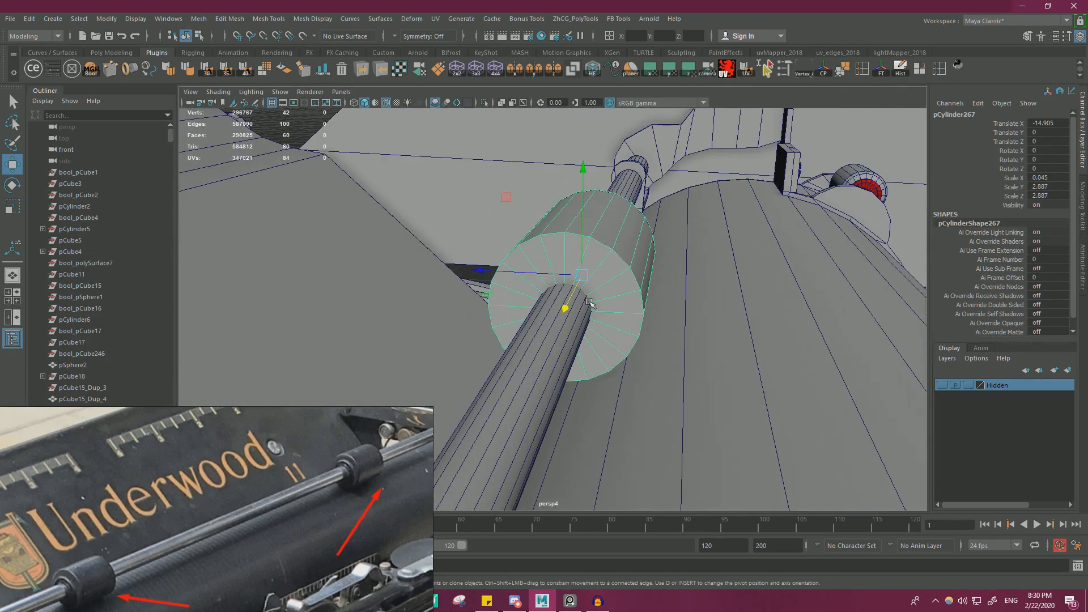
middle_click_drag(601, 233, 580, 274, "alt")
left_click_drag(580, 274, 596, 293, "alt")
right_click_drag(595, 275, 597, 306)
middle_click_drag(622, 298, 649, 205, "alt")
left_click_drag(598, 248, 570, 224)
left_click_drag(444, 198, 496, 238, "alt")
right_click_drag(495, 238, 653, 255, "alt")
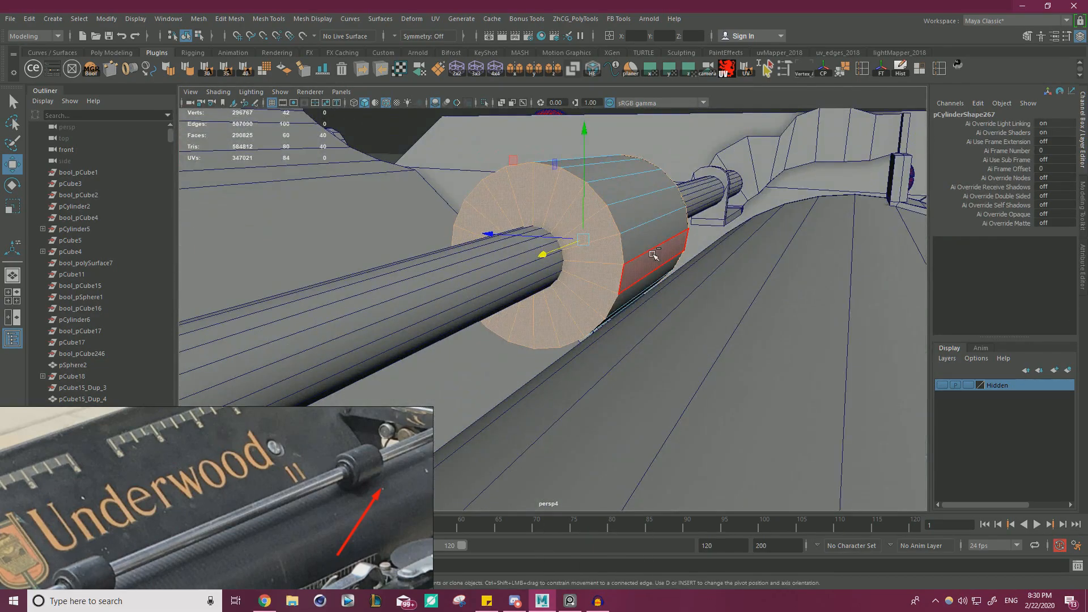
key("ctrl+e")
key("r")
middle_click_drag(511, 161, 519, 188)
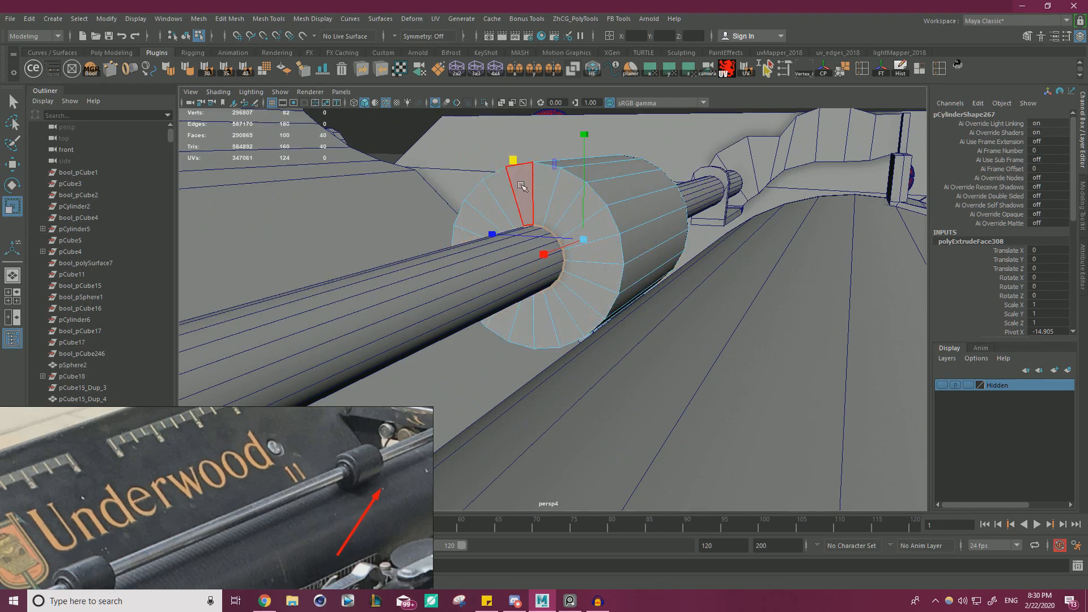
key("Delete")
Bridge the border edge loops of the two end holes to line the roller's bore, and isolate the roller.
right_click_drag(588, 228, 588, 203)
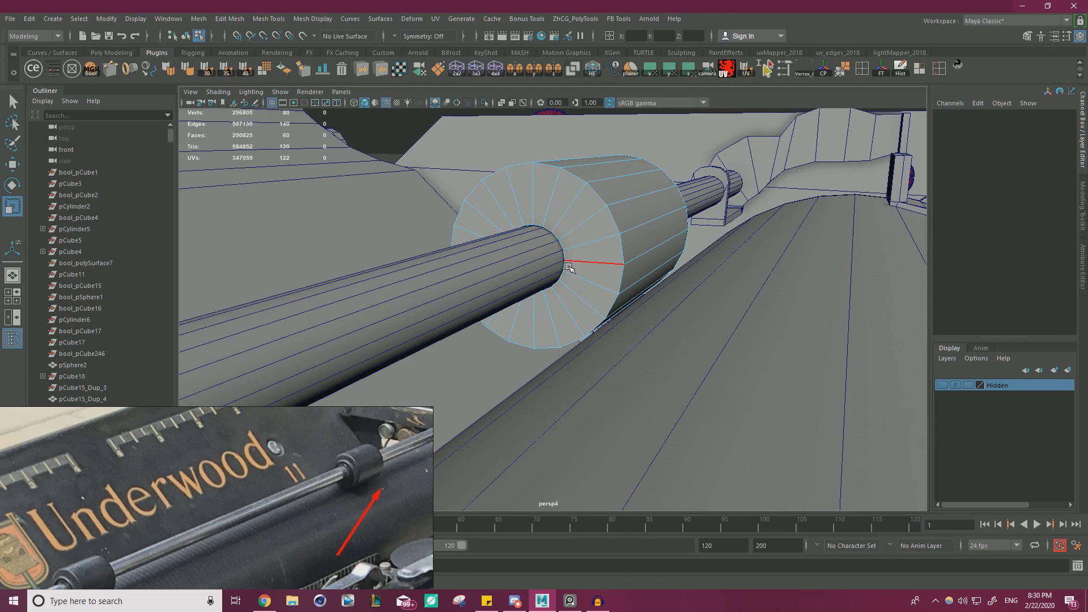
double_click(567, 268)
left_click_drag(566, 268, 615, 258, "alt")
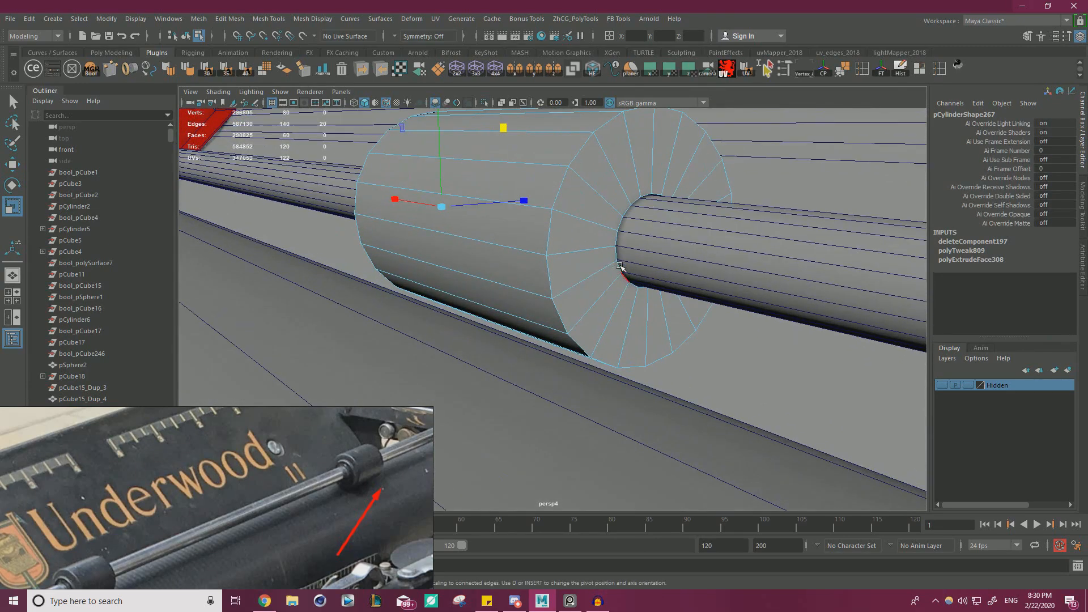
double_click(615, 258, "shift")
right_click_drag(565, 250, 561, 377, "shift")
right_click_drag(565, 274, 639, 254)
key("w")
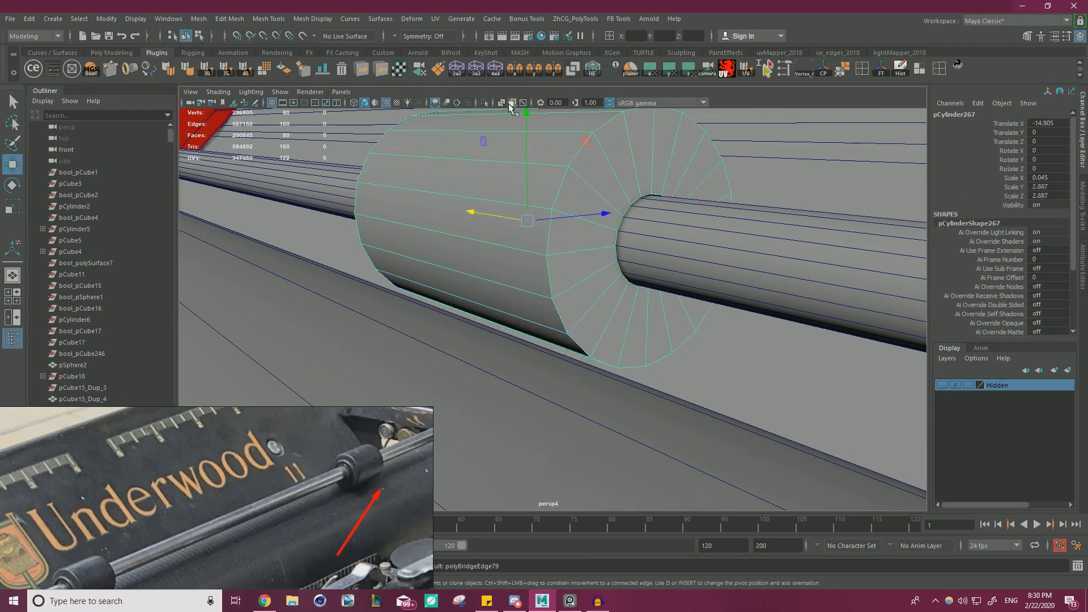
left_click(484, 102)
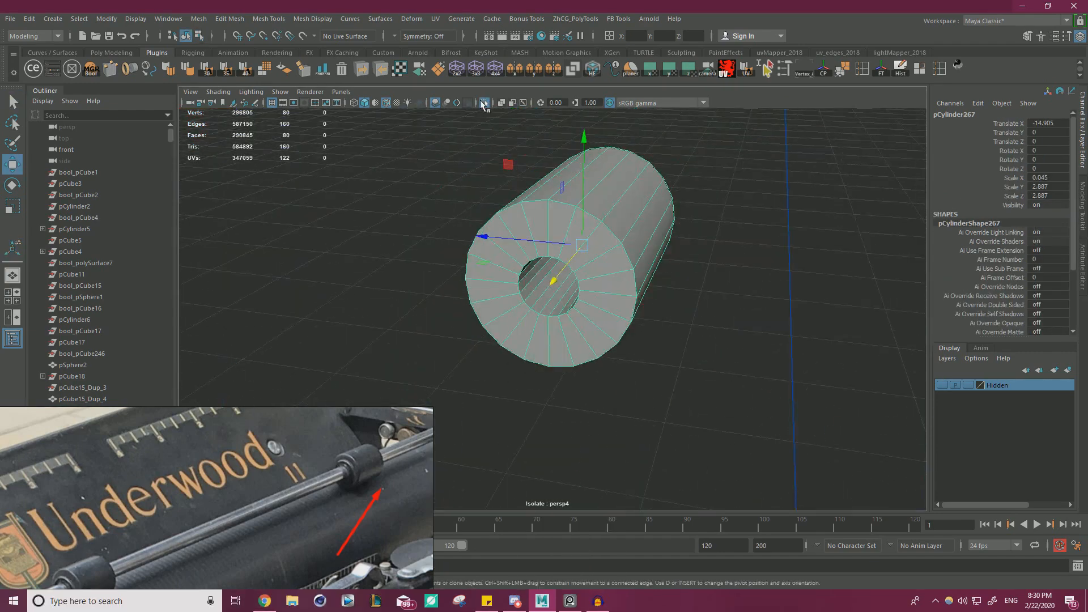
Exit isolation and insert an edge loop midway across the annular face at each end of the roller.
left_click(484, 102)
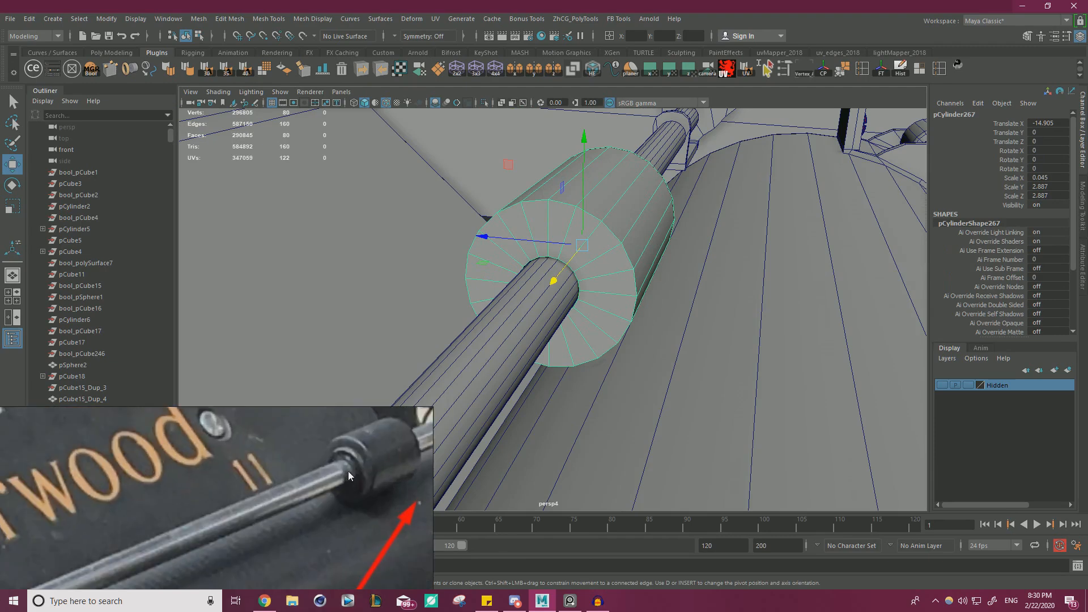
right_click_drag(574, 295, 627, 291, "alt")
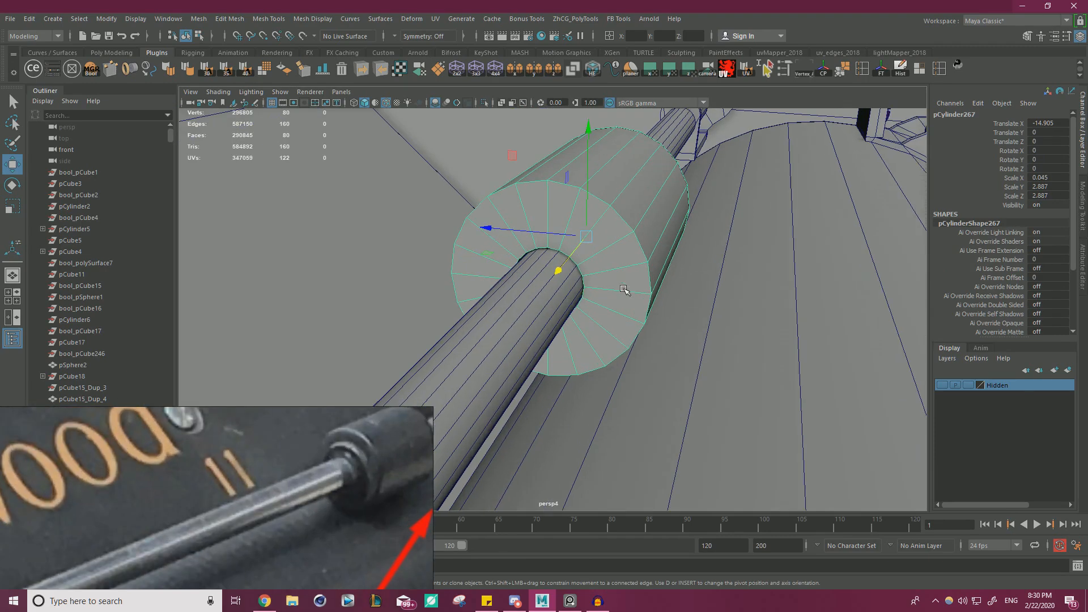
middle_click_drag(626, 291, 615, 307, "alt")
right_click_drag(651, 301, 683, 299, "alt")
key("ctrl+shift+x")
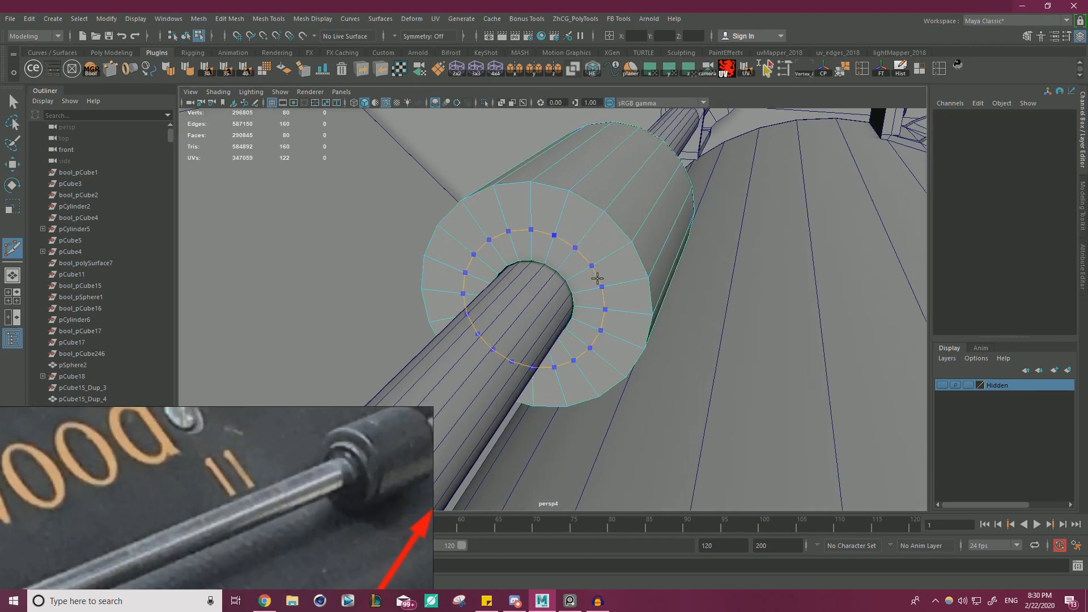
left_click(599, 264, "ctrl")
right_click_drag(690, 301, 622, 301, "alt")
left_click_drag(622, 301, 708, 272, "alt")
right_click_drag(708, 272, 770, 272, "alt")
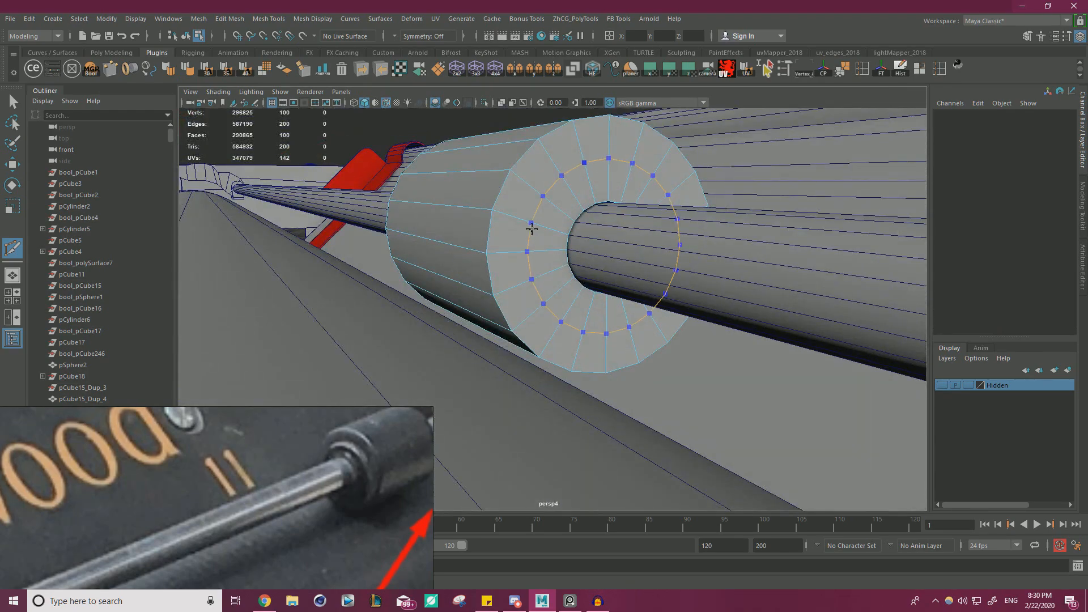
key("w")
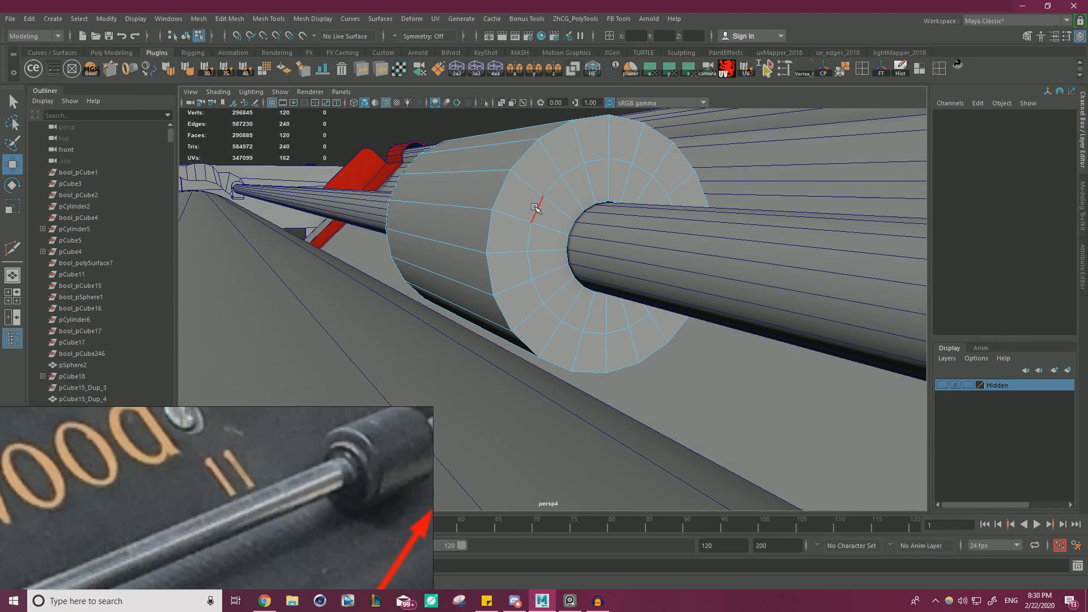
Scale the new edge loops on both roller ends inward, closer to the rod hole.
double_click(535, 208)
left_click_drag(535, 208, 651, 252, "alt")
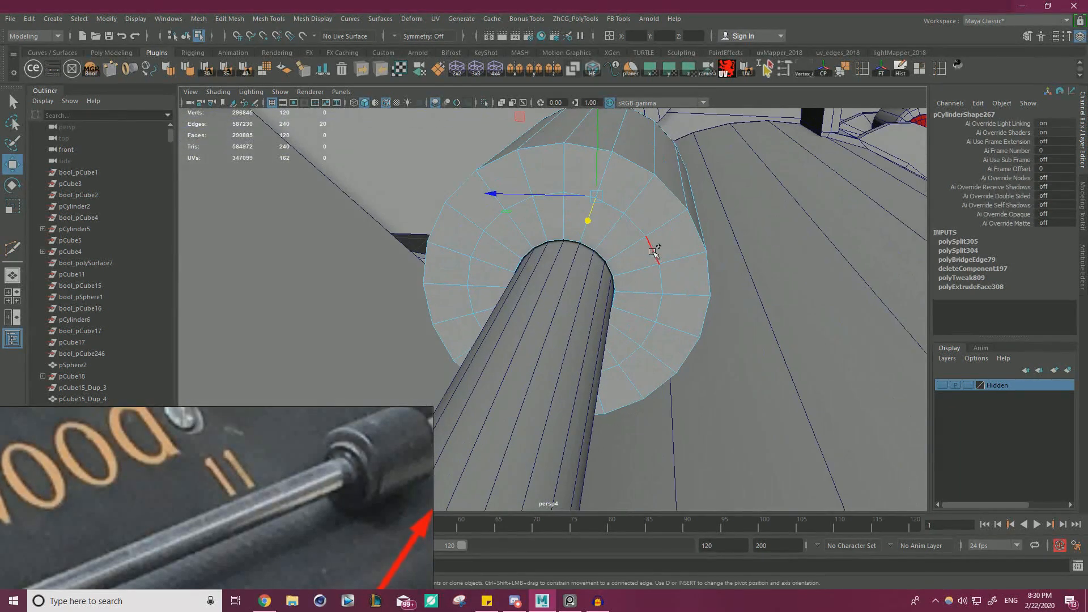
key("r")
left_click_drag(503, 159, 509, 161)
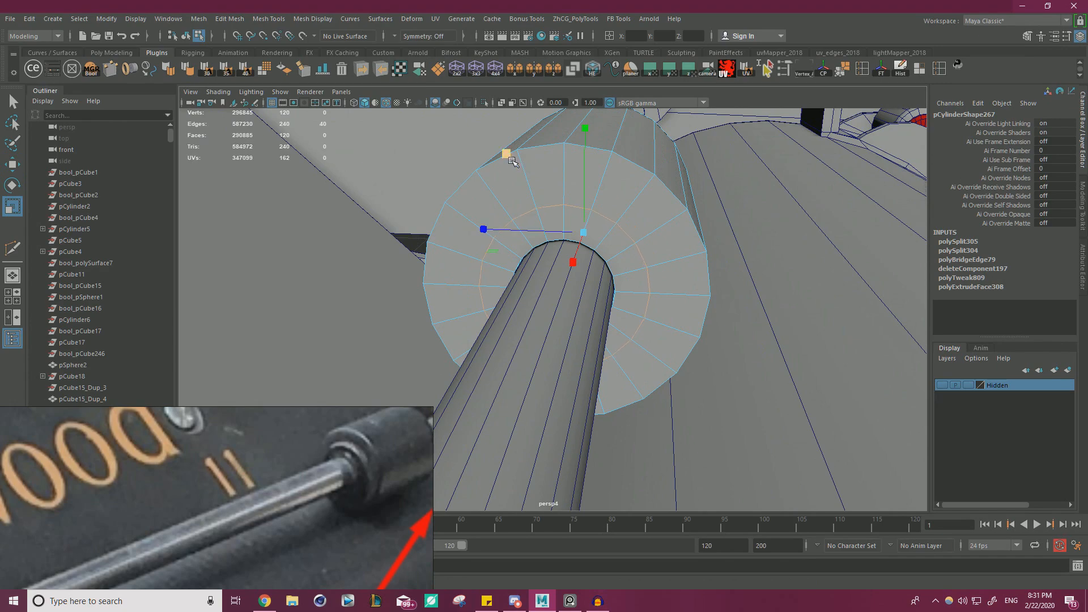
Extrude the inner ring of faces around the rod hole on both roller ends with a thickness of 0.1.
right_click_drag(629, 246, 631, 274, "ctrl")
left_click_drag(630, 255, 369, 276, "alt")
right_click_drag(369, 276, 579, 302, "alt")
left_click(571, 271, "shift")
double_click(556, 288, "shift")
key("ctrl+e")
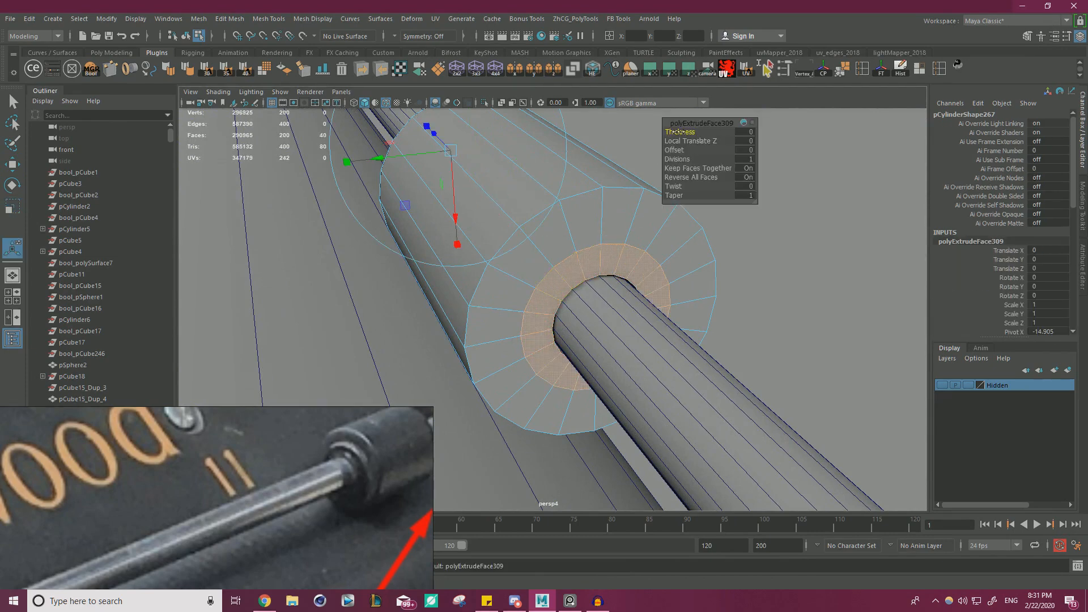
left_click_drag(679, 132, 682, 131)
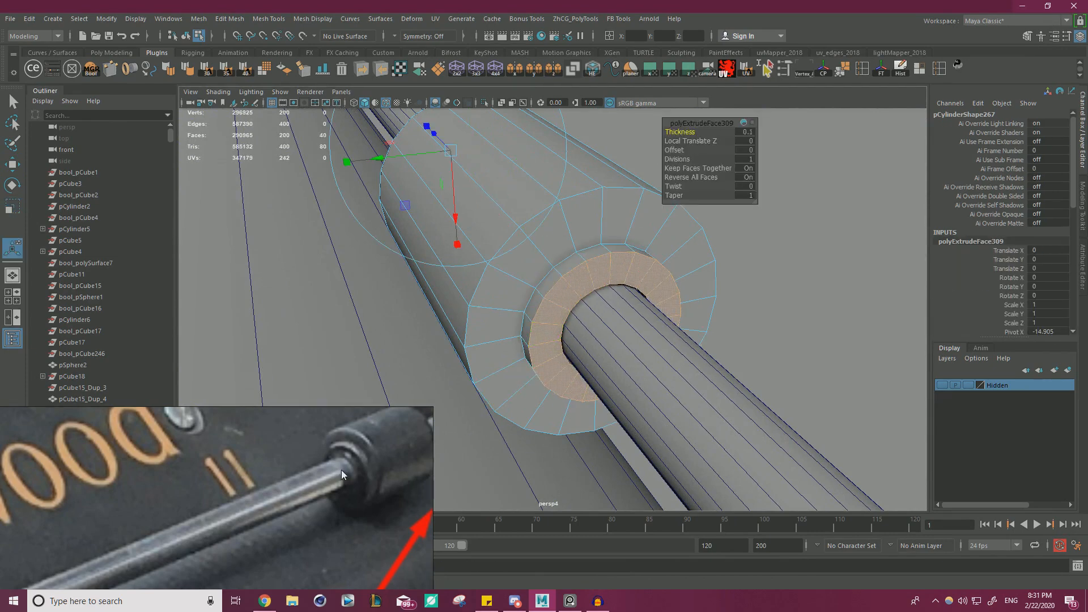
Scale the side faces of both extruded end collars outward to widen them.
left_click(573, 260)
double_click(552, 279, "shift")
scroll(486, 287, "down", 3)
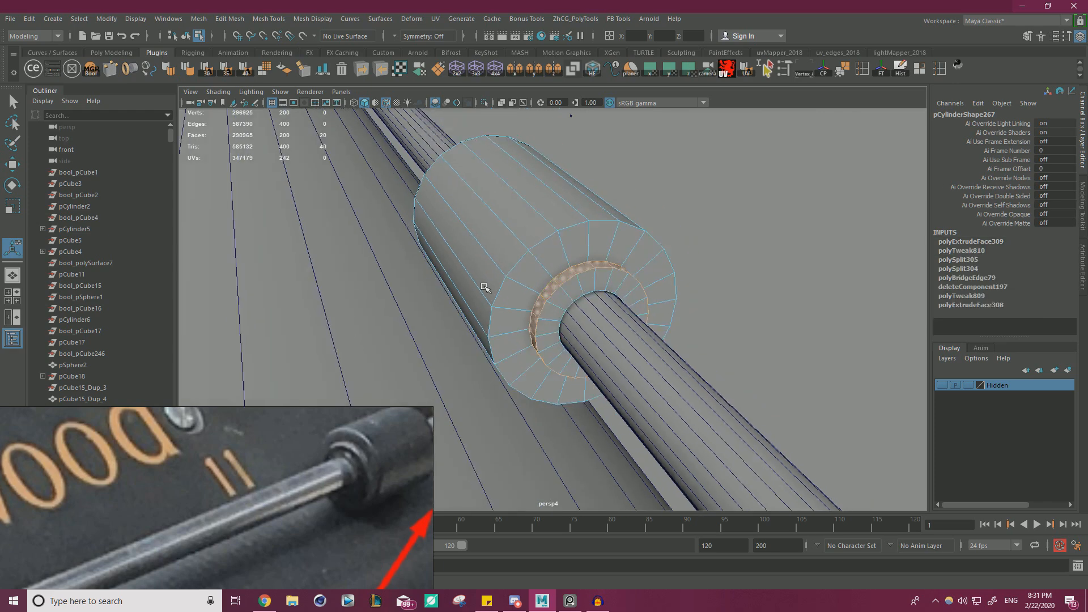
left_click_drag(486, 287, 583, 282, "alt")
scroll(583, 282, "up", 2)
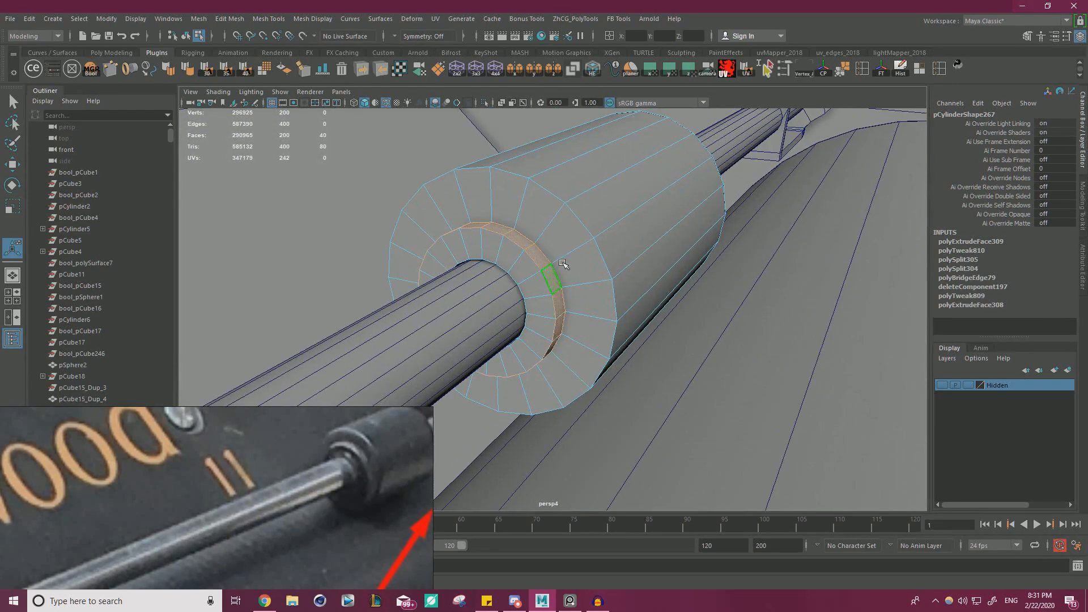
key("r")
mouse_move(509, 156)
left_mouse_down()
mouse_move(503, 141)
mouse_move(509, 149)
left_mouse_up()
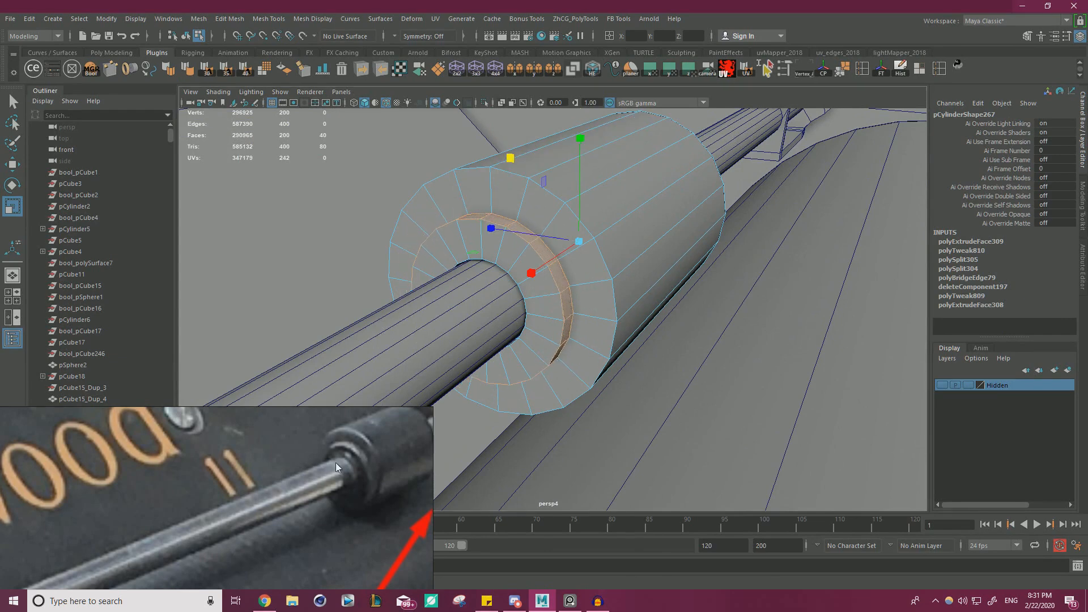
Insert an edge loop near the outer border of the front face on both end collars.
scroll(541, 267, "up", 2)
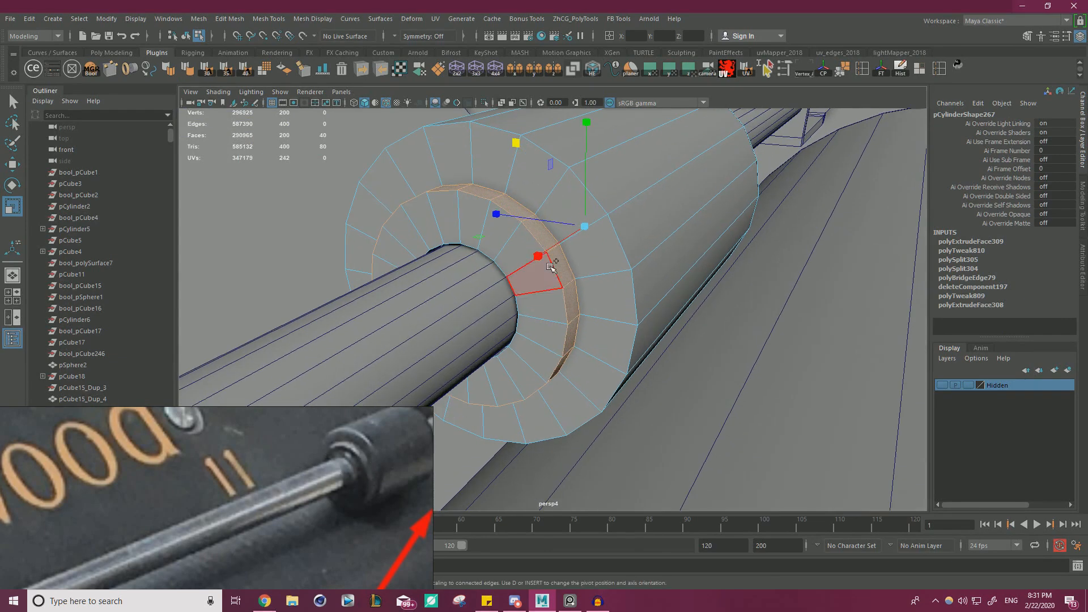
key("ctrl+shift+x")
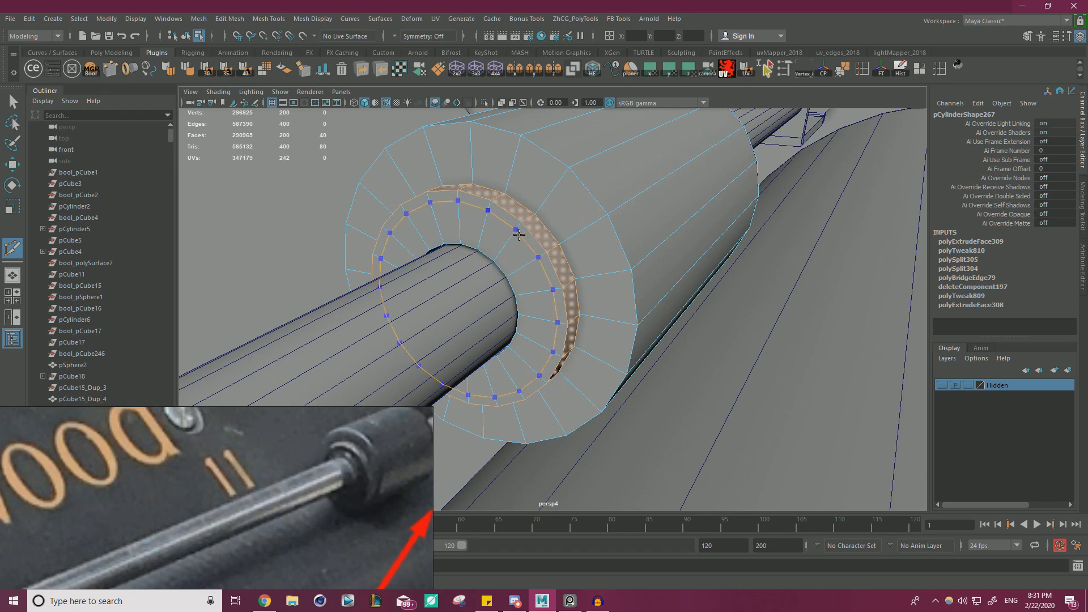
left_click(520, 234, "ctrl")
left_click_drag(636, 267, 386, 298, "alt")
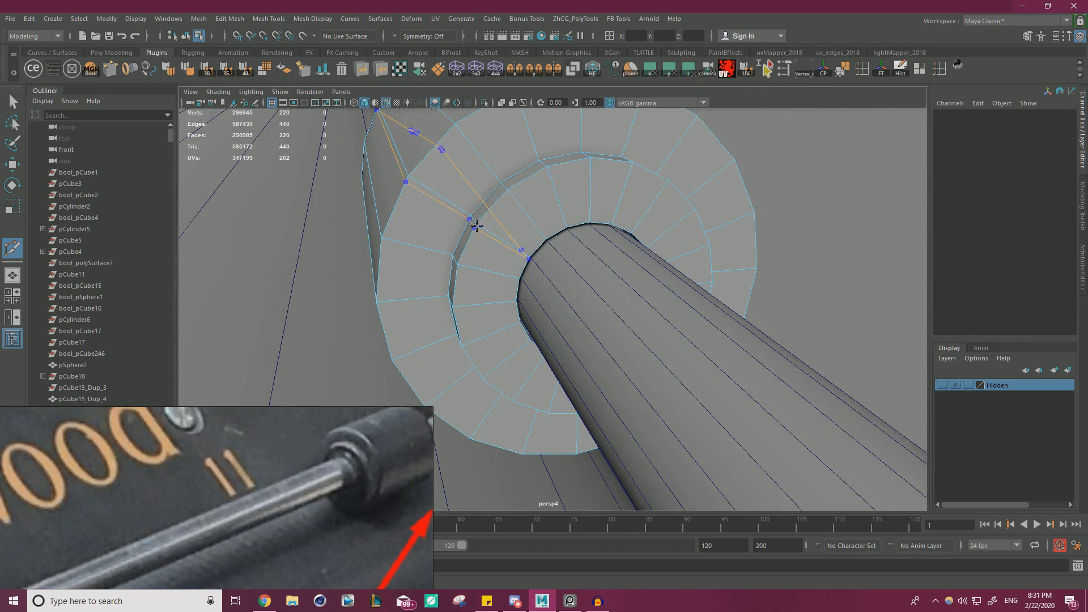
left_click(522, 235, "ctrl")
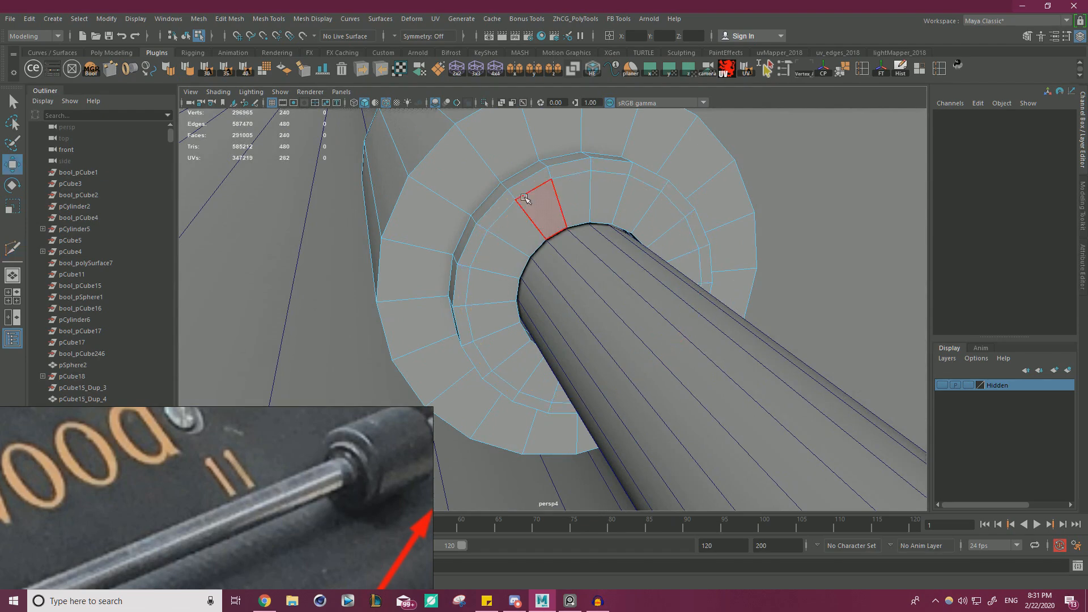
Extrude the narrow outer ring of faces on both end collars with a thickness of 0.05.
left_click(497, 208)
left_click_drag(478, 239, 566, 275, "alt")
double_click(560, 254, "shift")
scroll(597, 251, "down", 3)
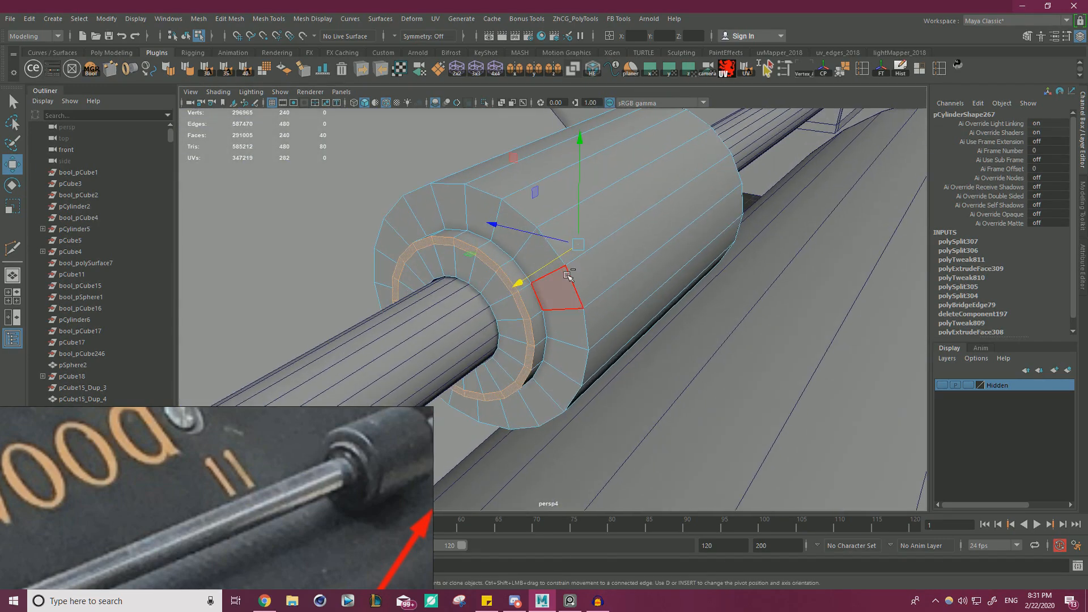
key("ctrl+e")
left_click_drag(673, 134, 675, 133)
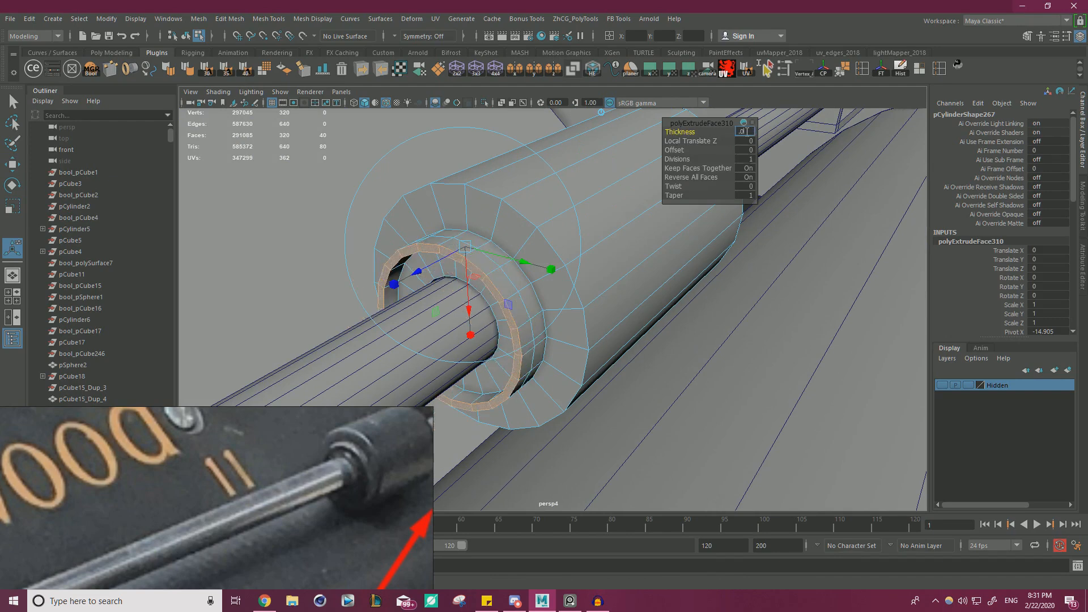
type("5")
key("Return")
Delete the redundant edge loop around the outer side of both end collars.
scroll(510, 268, "up", 3)
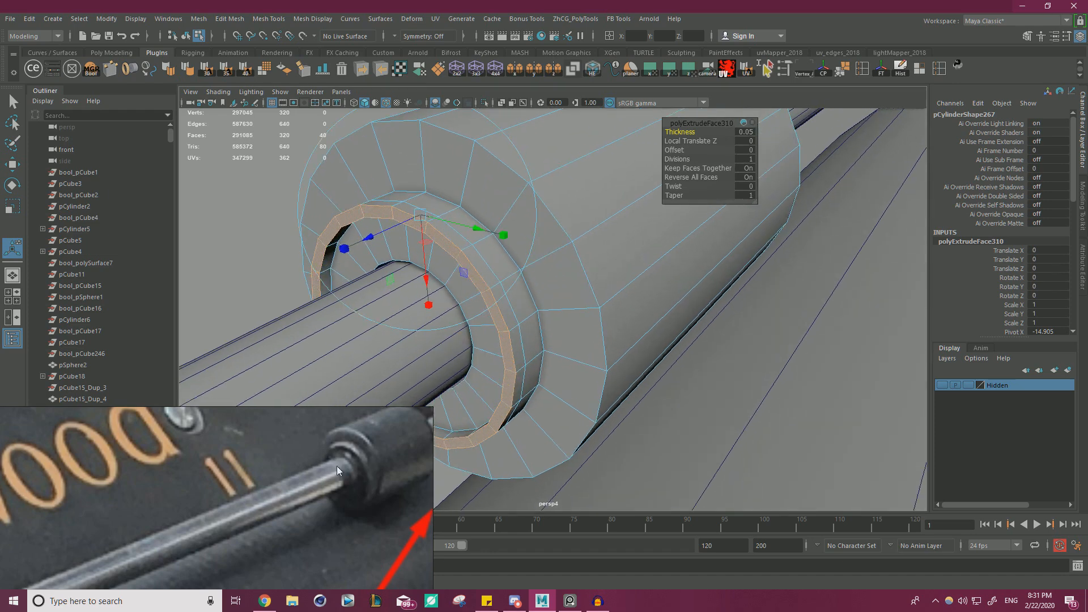
key("w")
right_click(463, 246)
right_click_drag(463, 245, 463, 215)
double_click(462, 236)
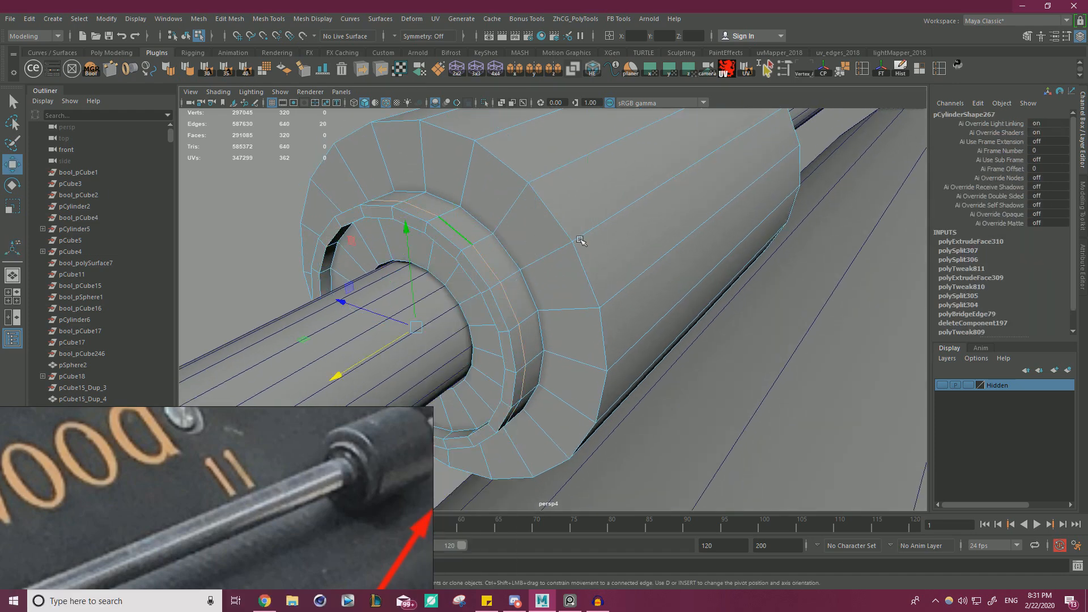
left_click_drag(624, 238, 527, 252, "alt")
scroll(527, 252, "down", 2)
key("Delete")
Return to object mode and examine the roller and its end collars on the rod.
right_click_drag(519, 244, 572, 227)
scroll(570, 230, "down", 3)
left_click_drag(535, 240, 649, 224, "alt")
scroll(577, 241, "down", 4)
left_click_drag(363, 224, 561, 230, "alt")
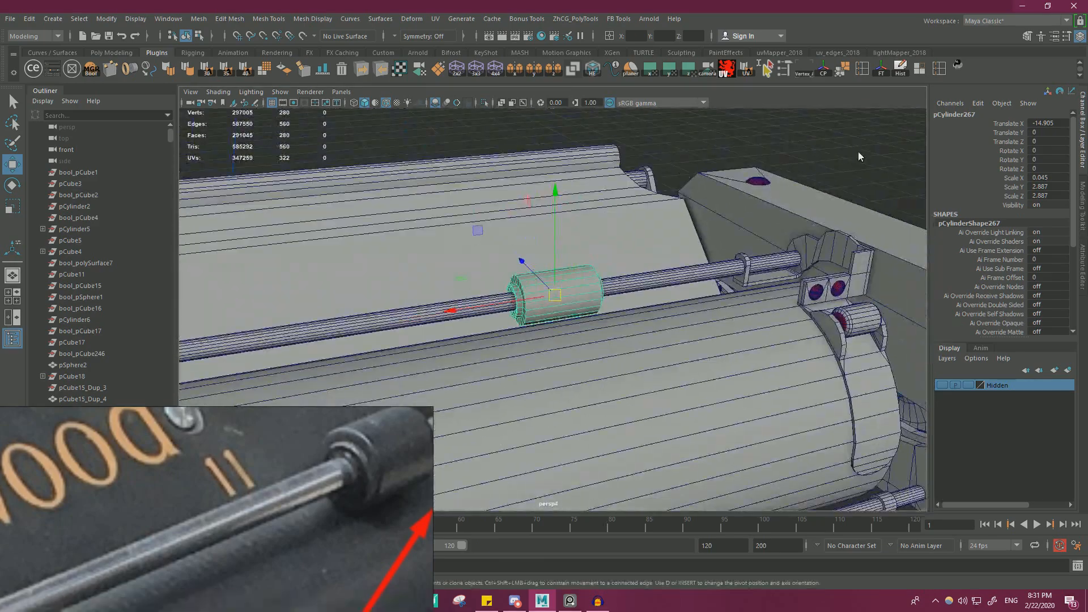
left_click(877, 141)
scroll(632, 186, "down", 2)
scroll(633, 186, "up", 10)
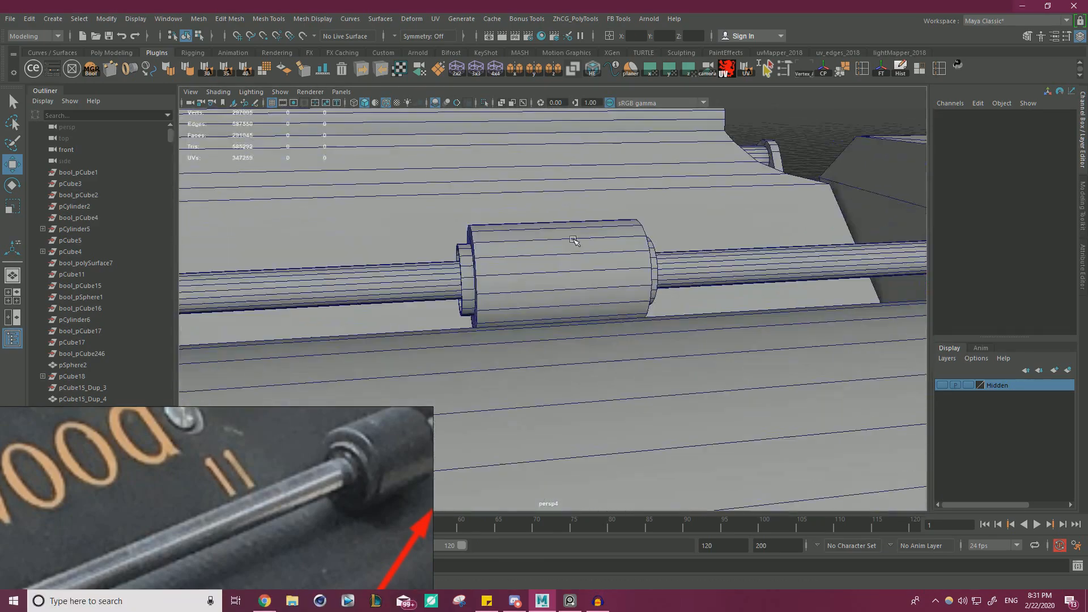
left_click_drag(622, 254, 556, 268, "alt")
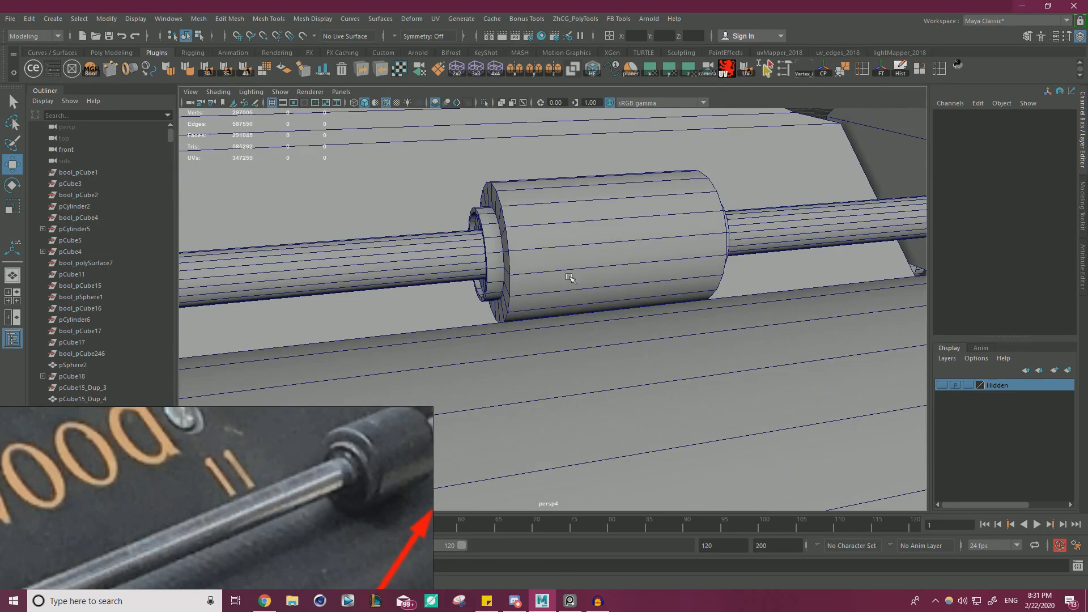
Select the inner side faces of the raised lips on both end collars and scale them radially.
left_click_drag(628, 307, 576, 227, "alt")
scroll(635, 255, "up", 3)
scroll(524, 250, "up", 3)
left_click_drag(525, 250, 491, 229, "alt")
left_click(433, 173)
right_click_drag(432, 173, 432, 204)
left_click(416, 164)
left_click_drag(436, 191, 281, 198, "alt")
left_click_drag(589, 213, 466, 221, "alt")
scroll(641, 238, "up", 4)
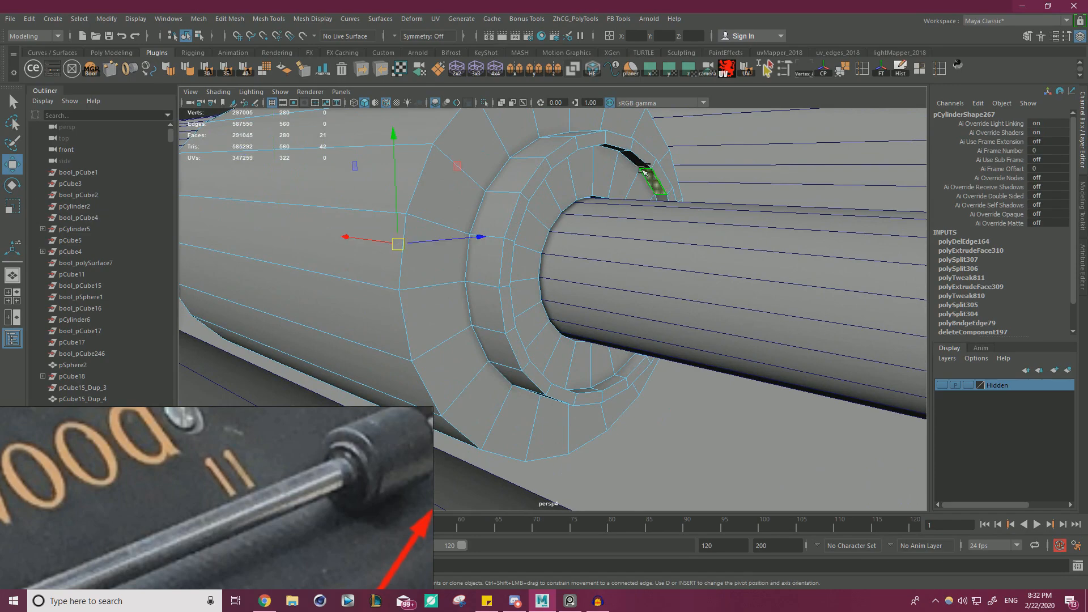
key("r")
left_click_drag(573, 194, 556, 175, "alt")
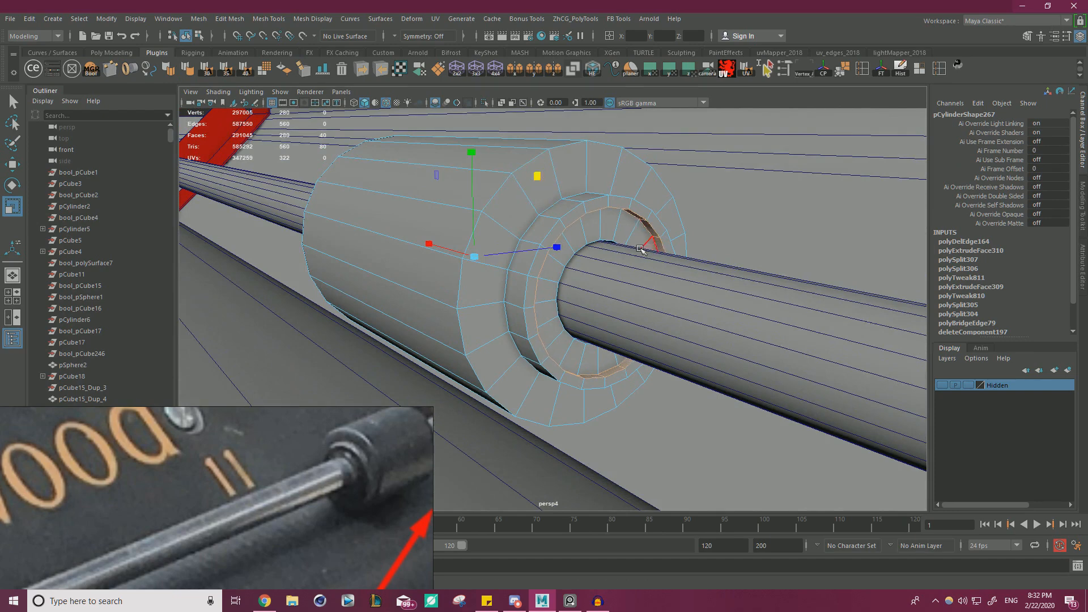
Scale the recessed ring faces inside both end collars along the X axis.
double_click(574, 241, "shift")
left_click_drag(639, 241, 723, 279, "alt")
double_click(745, 255, "shift")
left_click_drag(750, 236, 510, 272, "alt")
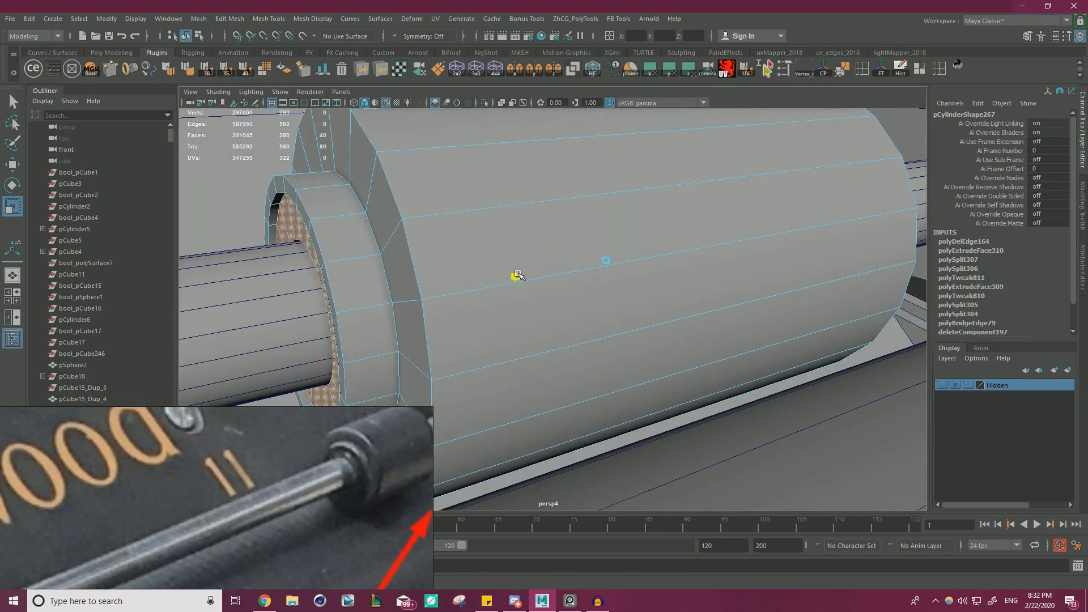
scroll(442, 257, "down", 8)
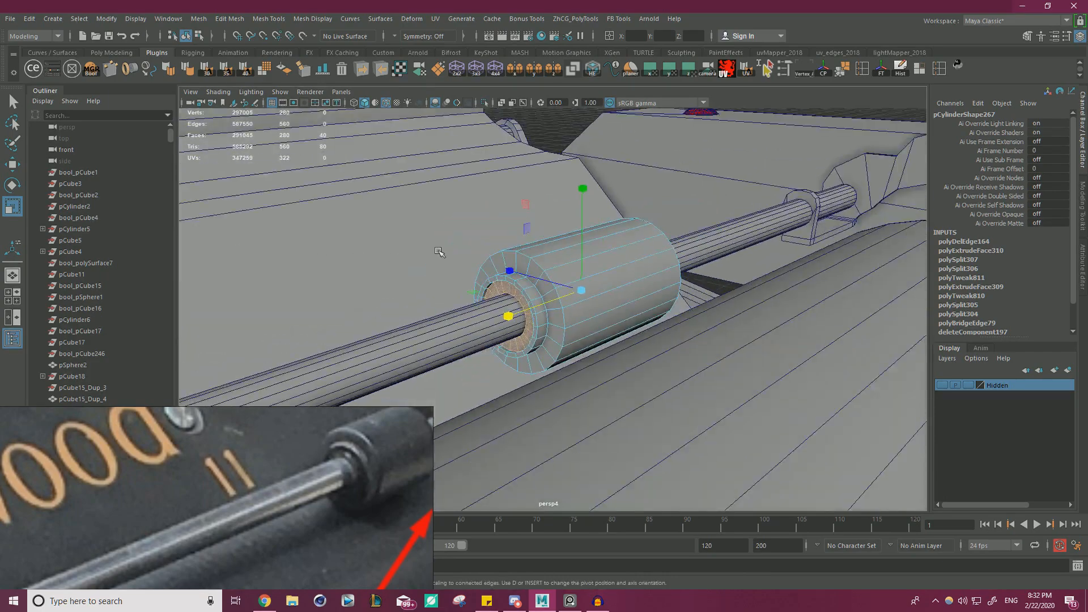
scroll(510, 262, "up", 2)
right_click_drag(549, 128, 301, 172)
left_click(657, 151)
Shorten the roller by moving the vertices of one end, including its collar, inward along the X axis.
left_click_drag(743, 167, 656, 197, "alt")
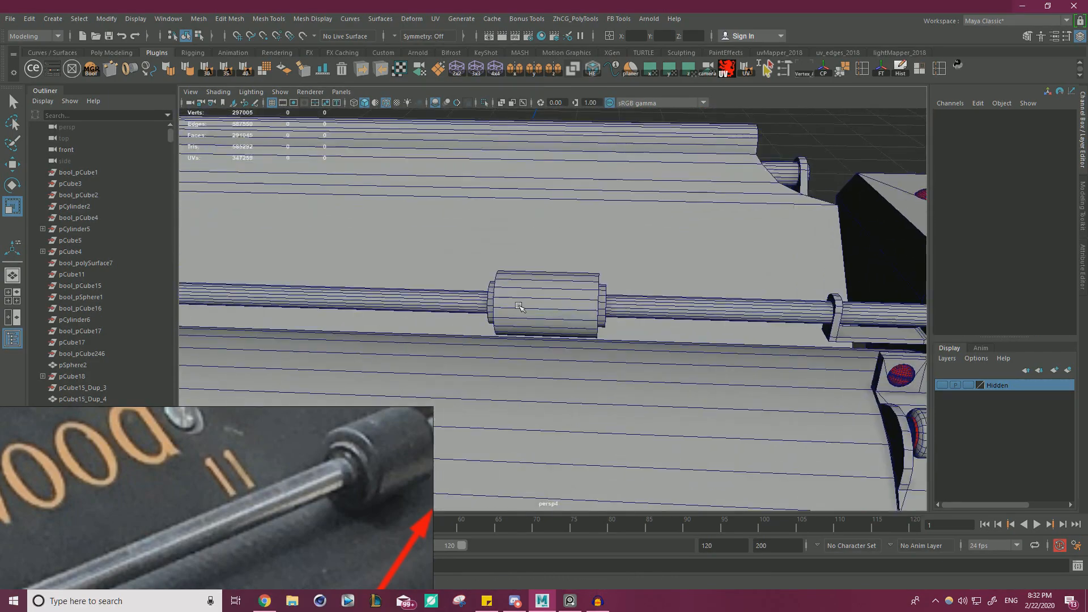
left_click(507, 279)
right_click_drag(504, 261, 445, 244)
left_click_drag(410, 222, 551, 380)
key("w")
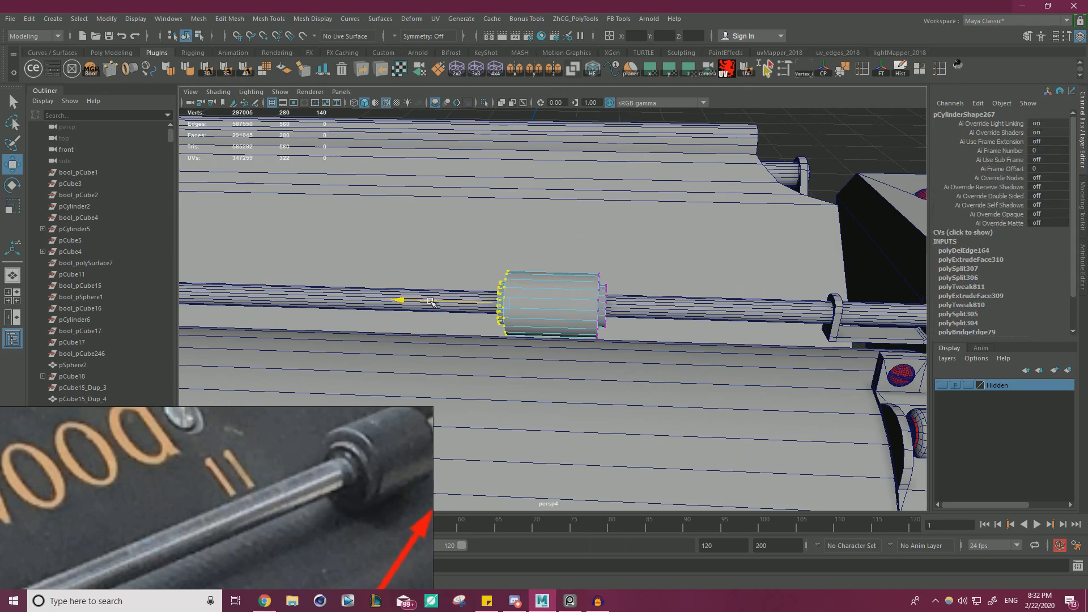
left_click_drag(432, 301, 651, 255, "alt")
right_click_drag(660, 148, 697, 133)
left_click(697, 133)
Compare the roller's size and placement on the typewriter with the reference photo of both rollers.
left_click_drag(589, 215, 648, 238, "alt")
right_click_drag(648, 238, 270, 267, "alt")
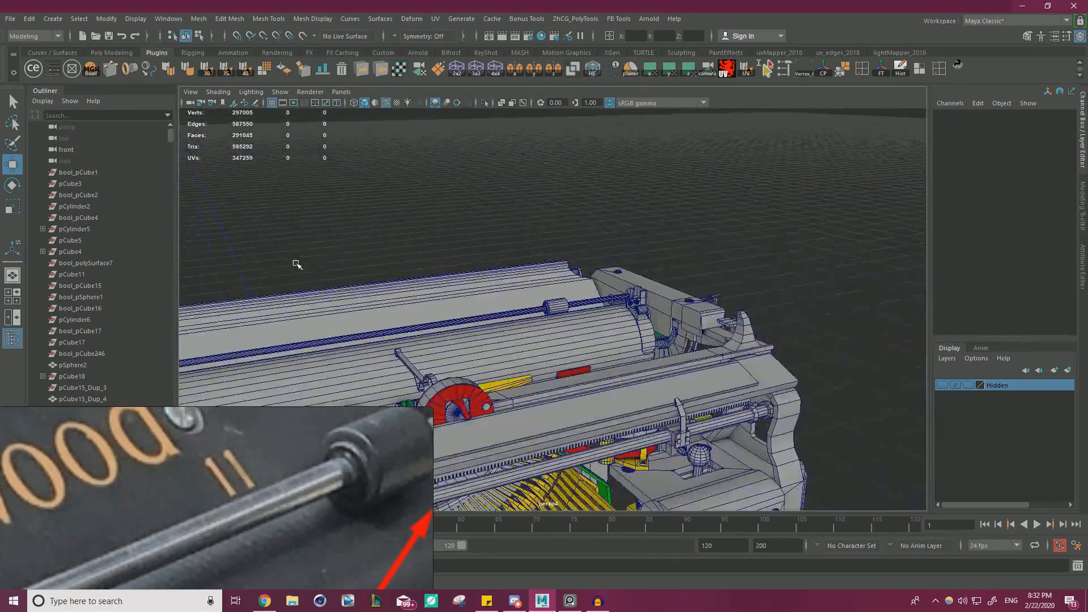
middle_click_drag(515, 291, 634, 234, "alt")
left_click_drag(634, 235, 601, 255, "alt")
right_click_drag(601, 255, 453, 266, "alt")
scroll(195, 494, "down", 6)
right_click_drag(168, 521, 219, 467)
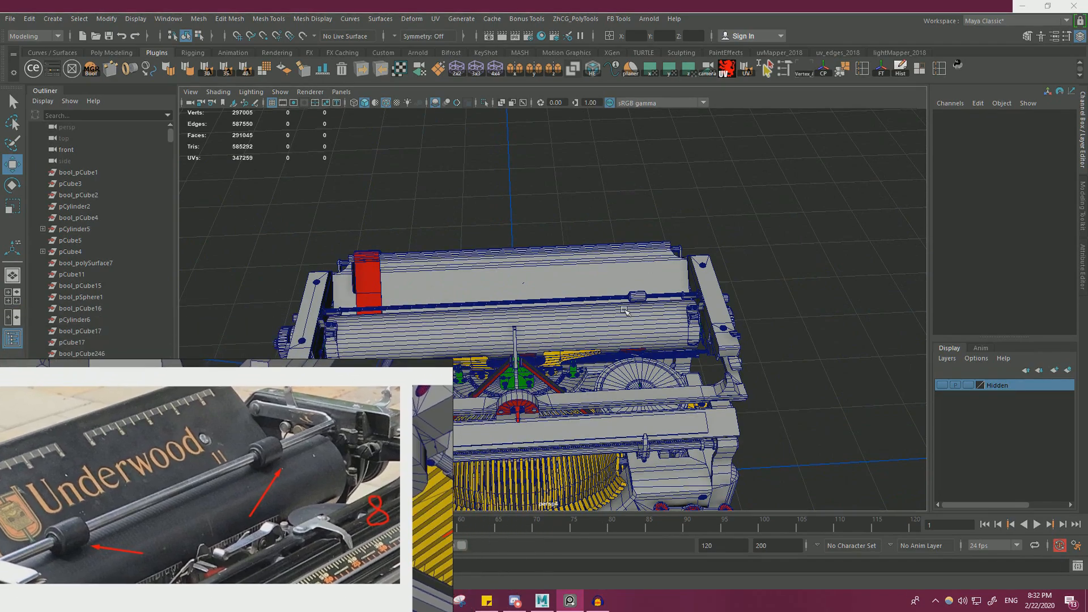
Enlarge the roller's diameter to Scale Y and Z 3.051.
left_click(637, 294)
left_click(638, 297)
right_click_drag(638, 297, 924, 289, "alt")
left_click_drag(567, 249, 640, 258, "alt")
right_click_drag(510, 238, 584, 196, "alt")
key("r")
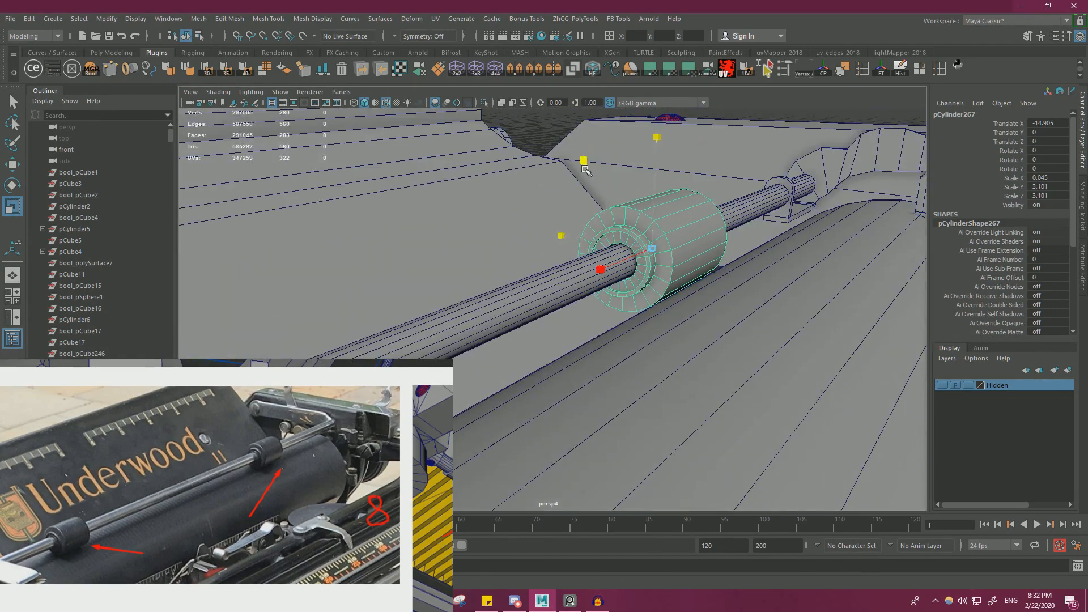
right_click_drag(586, 167, 532, 199, "alt")
Lengthen the roller to Scale X 0.049 and move it along the rod to Translate X -12.663.
left_click_drag(532, 199, 335, 291, "alt")
right_click_drag(335, 291, 295, 261, "alt")
middle_click_drag(368, 266, 623, 193, "alt")
mouse_move(623, 193)
left_mouse_down("alt")
mouse_move(628, 220)
mouse_move(624, 208)
left_mouse_up("alt")
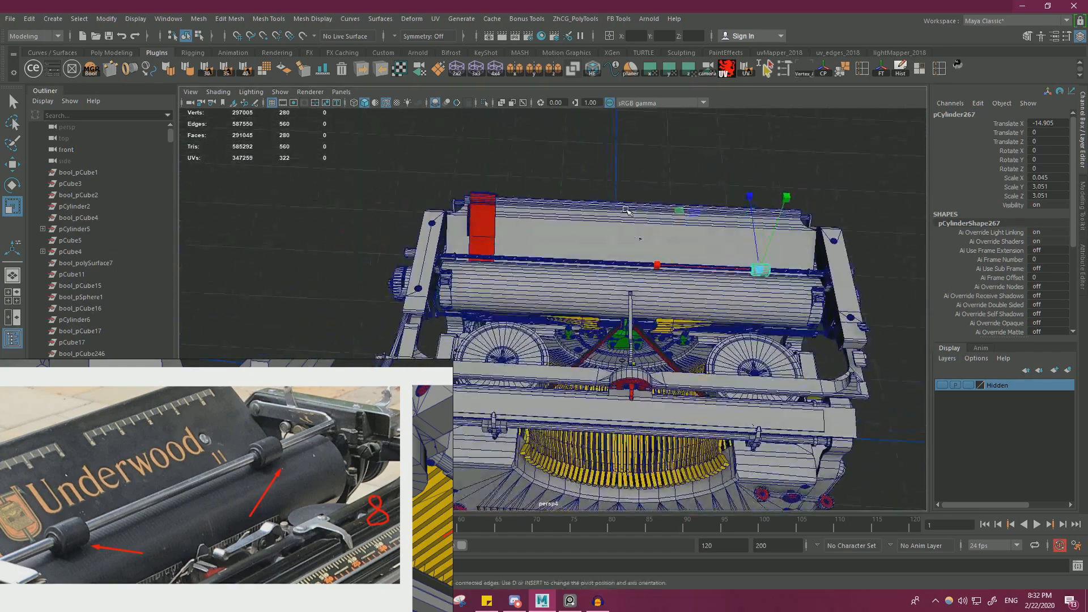
key("w")
middle_click_drag(624, 208, 538, 196, "alt")
right_click_drag(539, 195, 701, 243, "alt")
key("r")
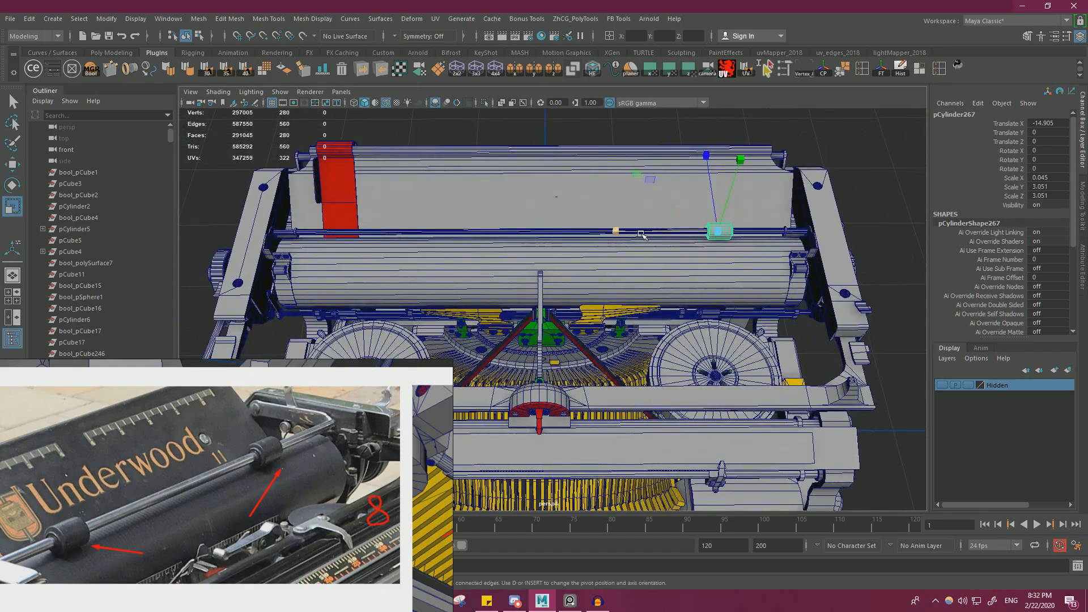
key("w")
middle_click_drag(635, 230, 605, 227)
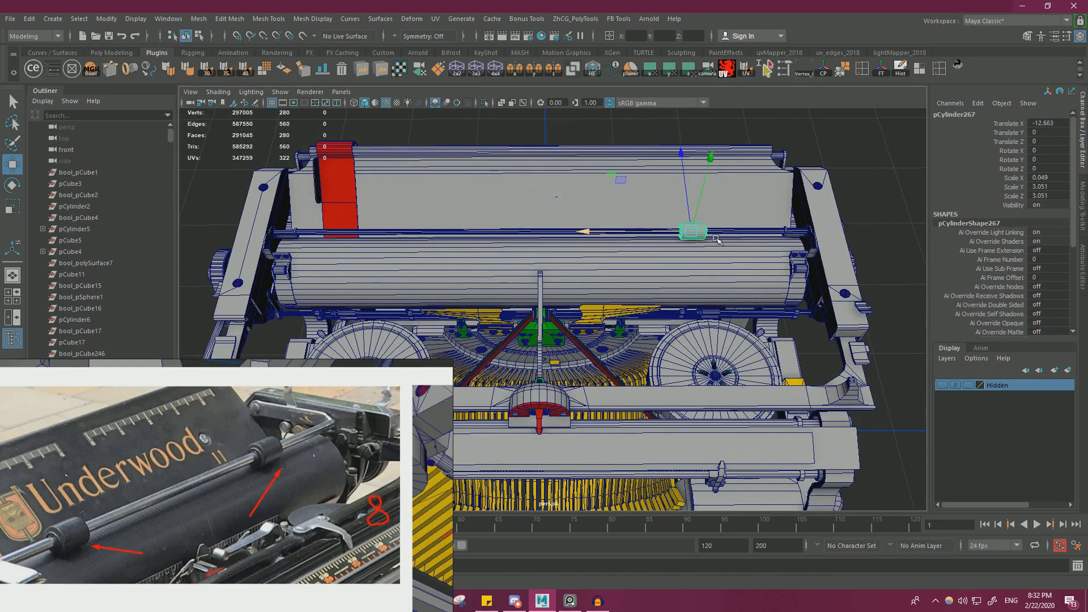
Nudge the roller along the rod to Translate X -12.502.
right_click_drag(690, 237, 643, 233, "alt")
middle_click_drag(623, 239, 620, 239)
right_click_drag(620, 239, 572, 241, "alt")
Place the roller's pivot at the world origin, delete its history and mirror it across X to the rod's opposite end.
middle_click_drag(590, 267, 635, 190, "alt")
key("d")
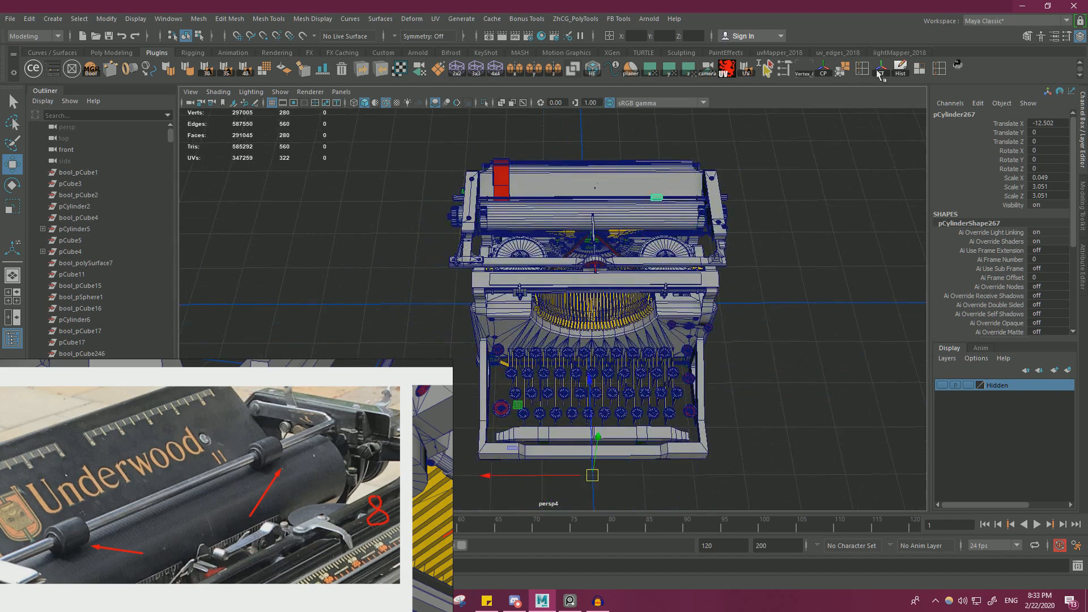
left_click(898, 75)
left_click(514, 67)
Examine both rollers on the rod above the platen from several angles.
left_click_drag(554, 194, 527, 210, "alt")
right_click_drag(527, 210, 590, 215, "alt")
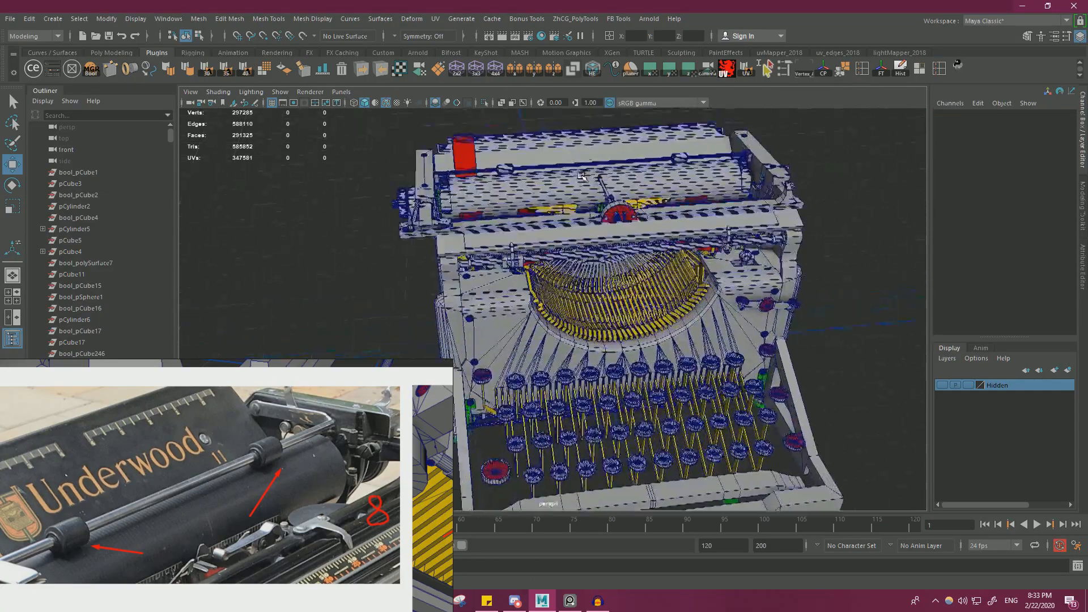
middle_click_drag(590, 215, 583, 283, "alt")
left_click_drag(584, 283, 583, 255, "alt")
right_click_drag(584, 255, 629, 244, "alt")
left_click_drag(629, 244, 672, 233, "alt")
right_click_drag(672, 233, 539, 236, "alt")
left_click_drag(539, 236, 486, 214, "alt")
right_click_drag(486, 214, 640, 230, "alt")
Color both rollers green with the ModIt color swatches and close the ModIt window.
middle_click_drag(487, 164, 521, 261, "alt")
right_click_drag(425, 262, 479, 262, "alt")
left_click(491, 248)
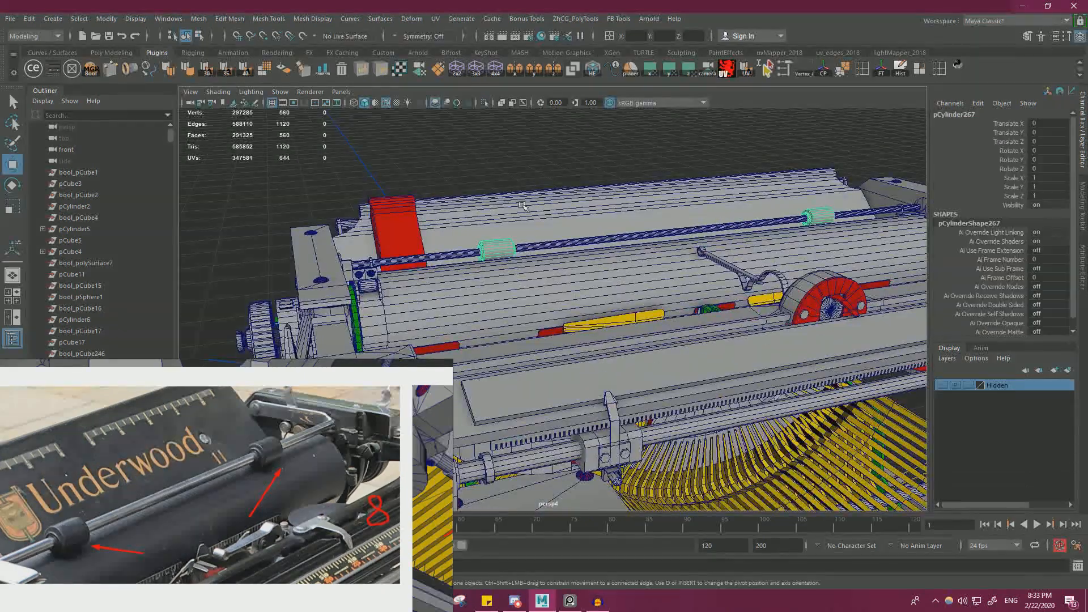
left_click(54, 69)
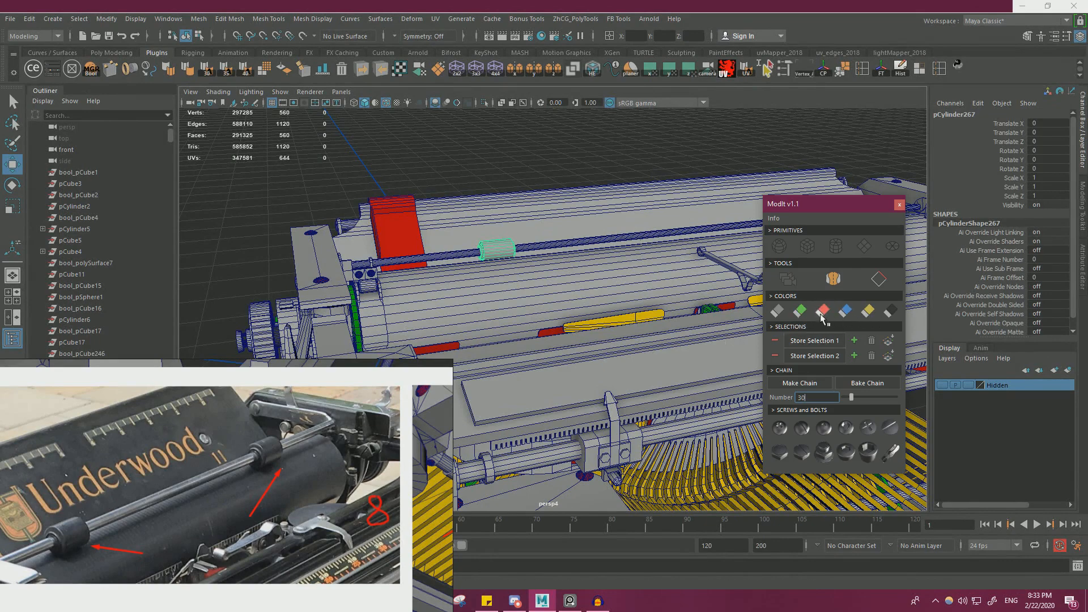
left_click(900, 205)
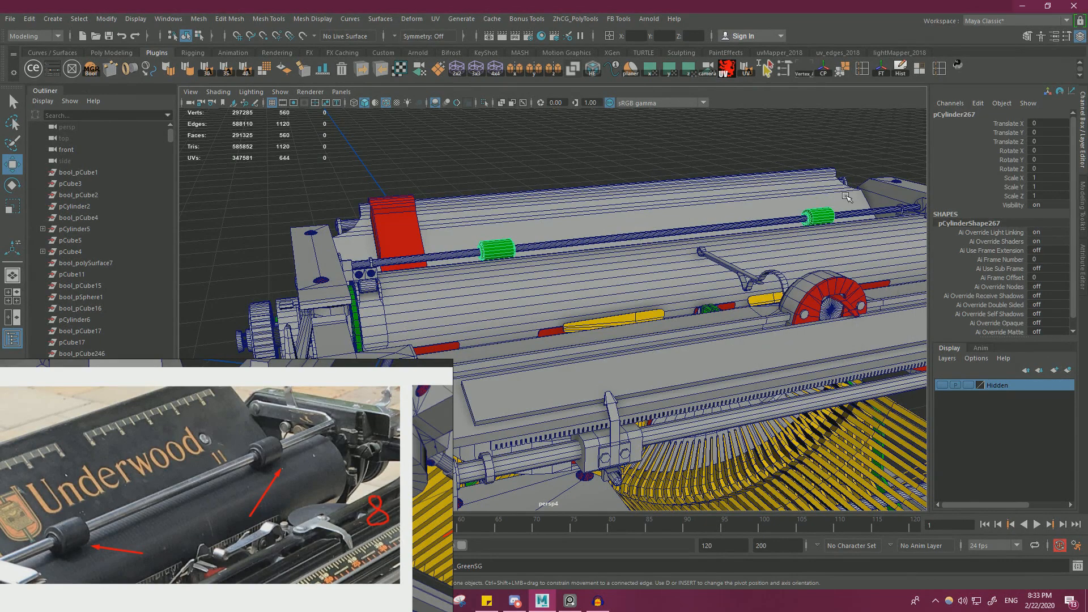
left_click(525, 149)
Check the finished typewriter against the reference board and bring up reference image 9 beside the model.
right_click_drag(816, 188, 584, 231, "alt")
middle_click_drag(584, 230, 594, 173, "alt")
left_click_drag(594, 173, 575, 179, "alt")
scroll(575, 179, "up", 3)
right_click_drag(345, 465, 591, 208)
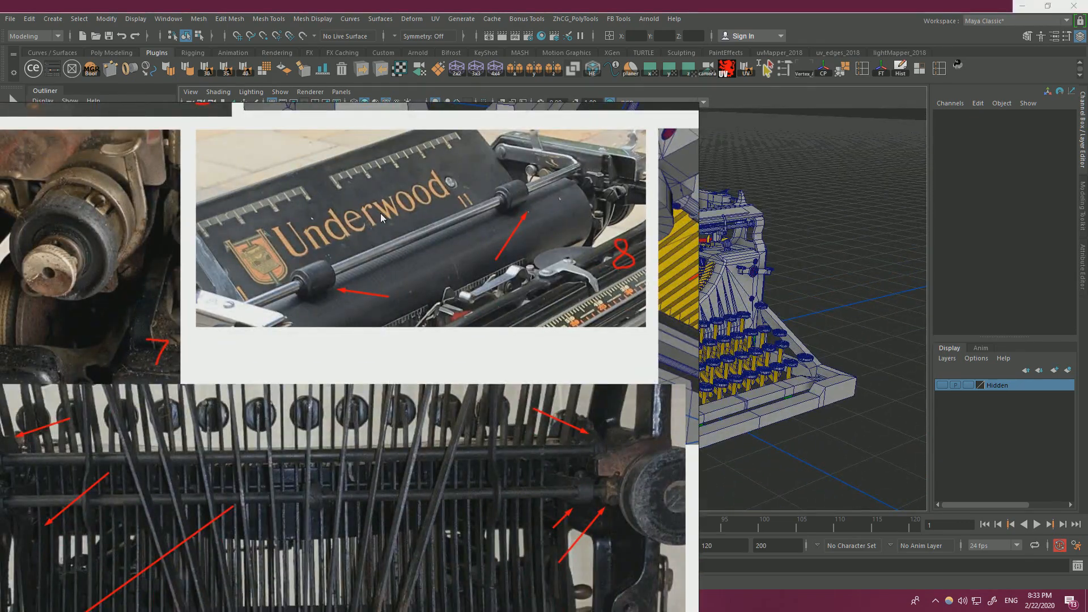
scroll(376, 208, "down", 5)
scroll(386, 220, "down", 2)
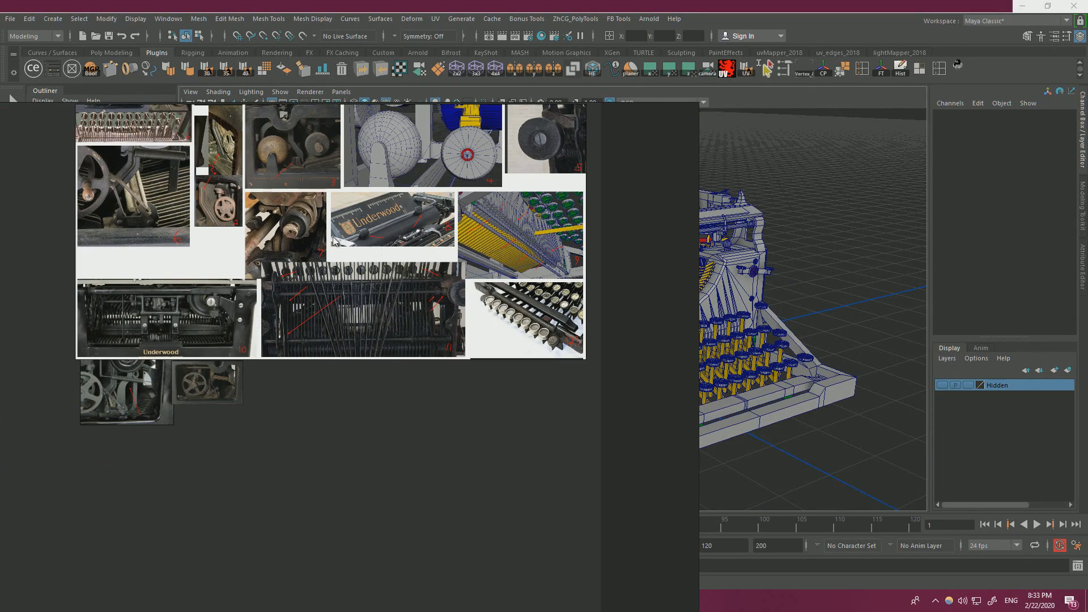
middle_click_drag(338, 250, 460, 267)
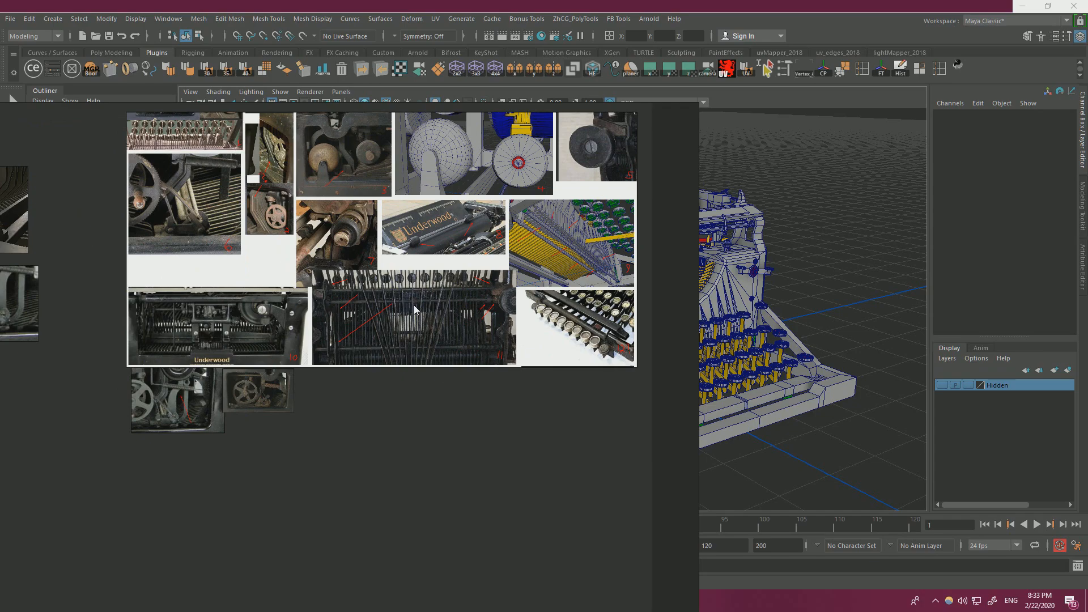
scroll(434, 301, "up", 5)
middle_click_drag(590, 242, 418, 323)
scroll(381, 331, "up", 2)
right_click_drag(423, 313, 0, 305)
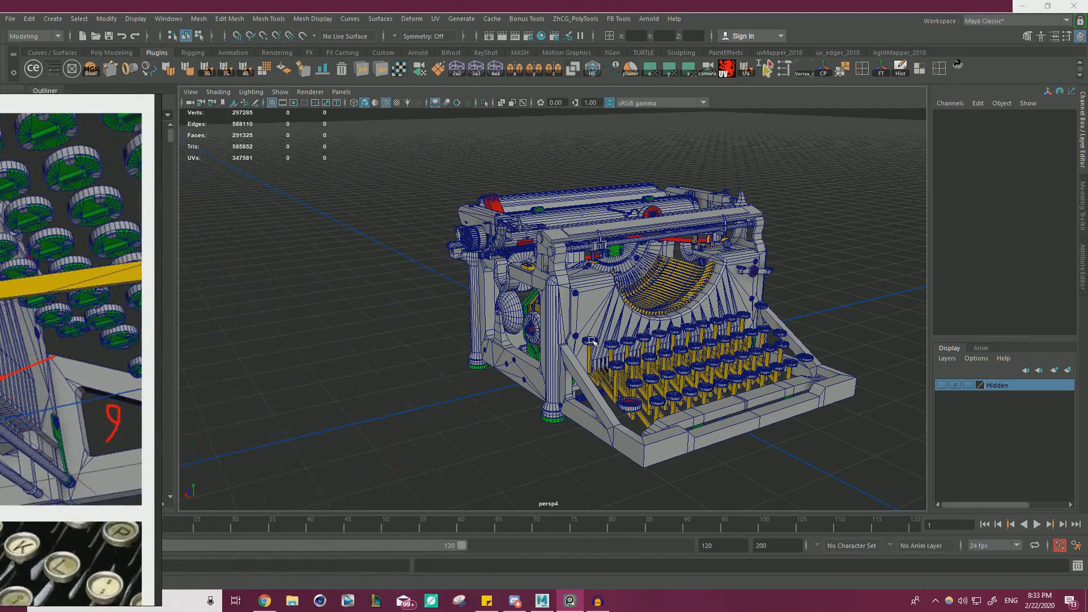
Isolate the slotted plate around the type bars on the typewriter's underside.
left_click(572, 333)
left_click_drag(572, 332, 692, 317, "alt")
scroll(702, 313, "up", 3)
scroll(702, 313, "up", 2)
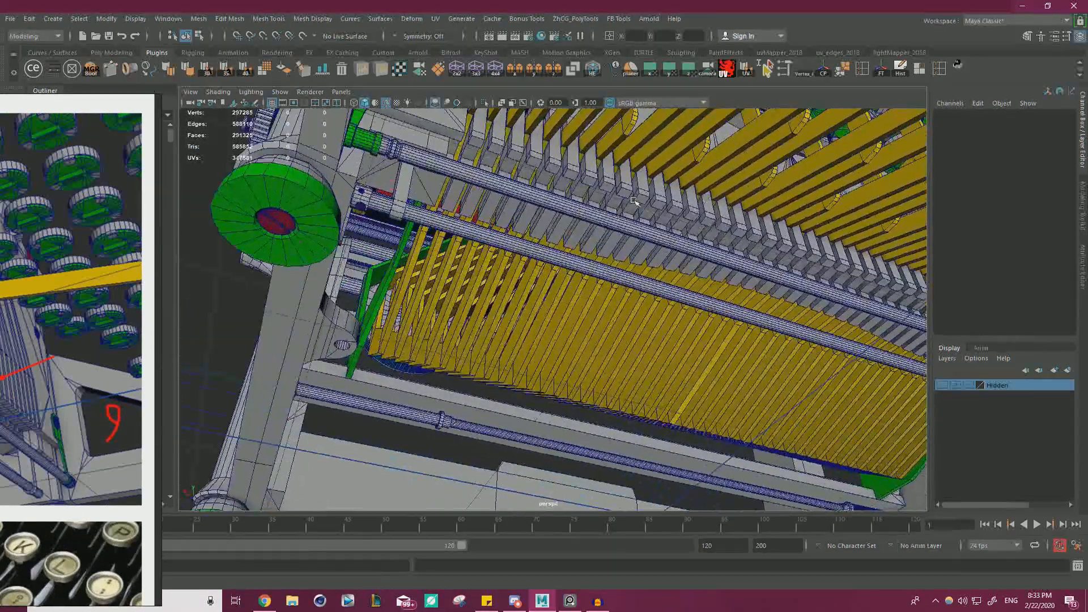
left_click(635, 202)
left_click(484, 102)
left_click_drag(567, 227, 661, 226, "alt")
scroll(661, 226, "up", 5)
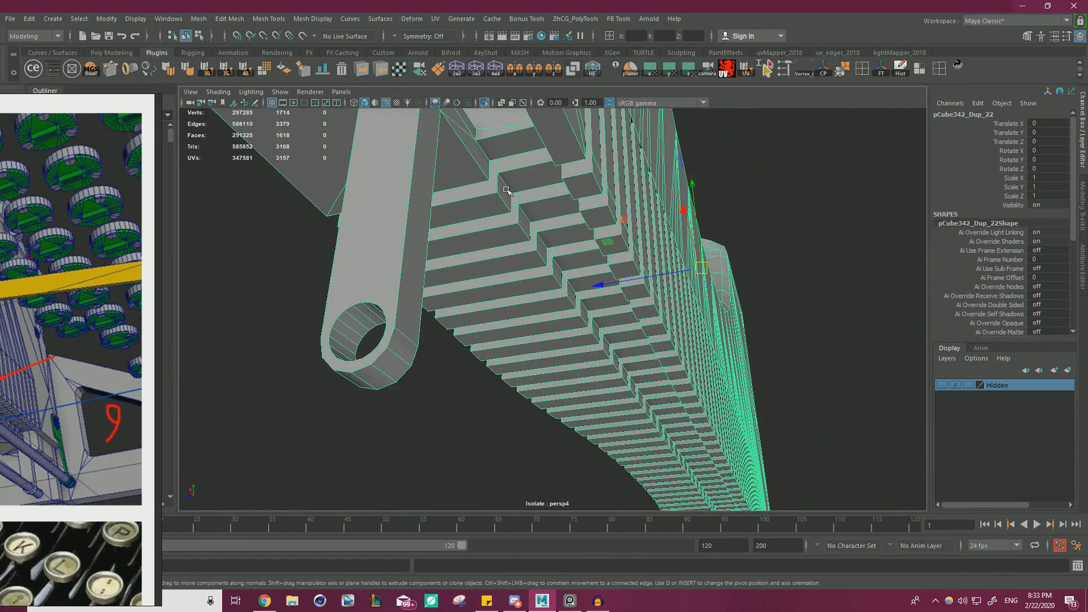
Delete the two unwanted faces in the slots at the end of the plate's underside.
right_click_drag(536, 193, 536, 221)
left_click(522, 181)
left_click_drag(522, 180, 529, 224, "alt")
left_click_drag(466, 205, 689, 281, "alt")
left_click_drag(690, 325, 399, 290, "alt")
scroll(663, 283, "up", 3)
key("Delete")
left_click(652, 249)
scroll(449, 239, "up", 3)
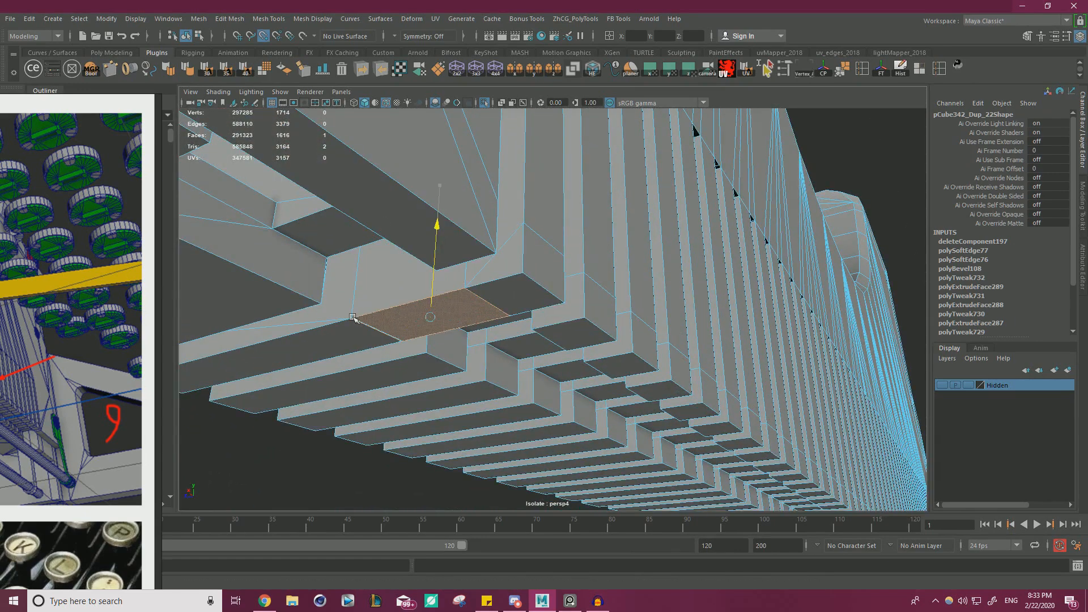
Merge the overlapping vertices around the deleted faces at the end slot.
right_click_drag(502, 280, 446, 273)
left_click_drag(446, 274, 425, 295, "alt")
left_click_drag(365, 415, 646, 240)
right_click(483, 263, "shift")
right_click_drag(483, 264, 534, 209, "shift")
Snap the two loose corner vertices of the end slot onto their neighbouring vertices and merge the area.
scroll(442, 287, "up", 3)
left_click_drag(453, 315, 495, 296, "alt")
left_click(474, 241)
key("w")
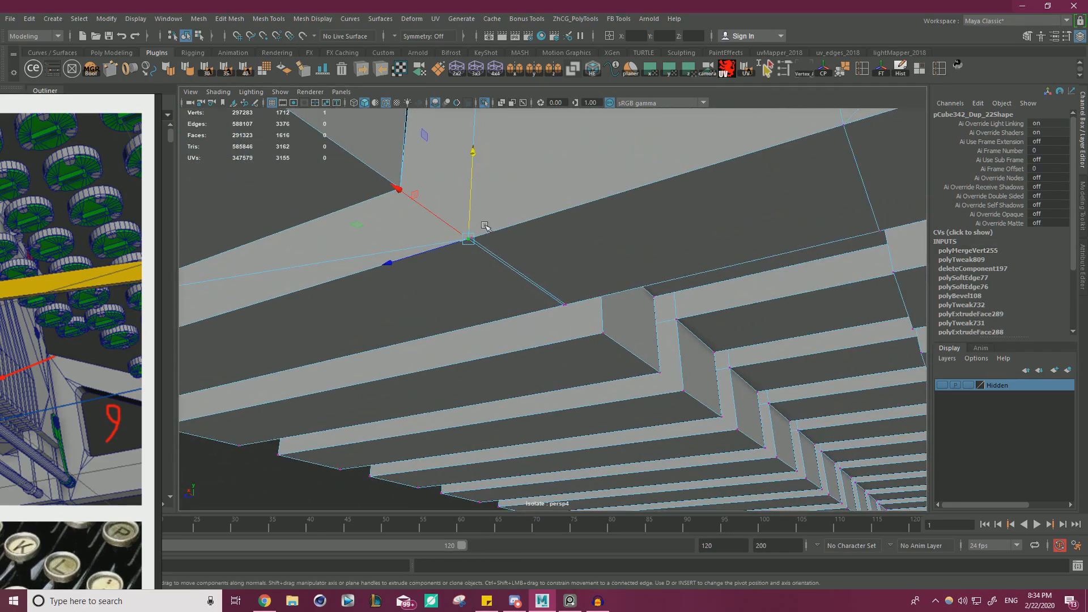
key("v")
left_click_drag(470, 243, 475, 241)
left_click(569, 307)
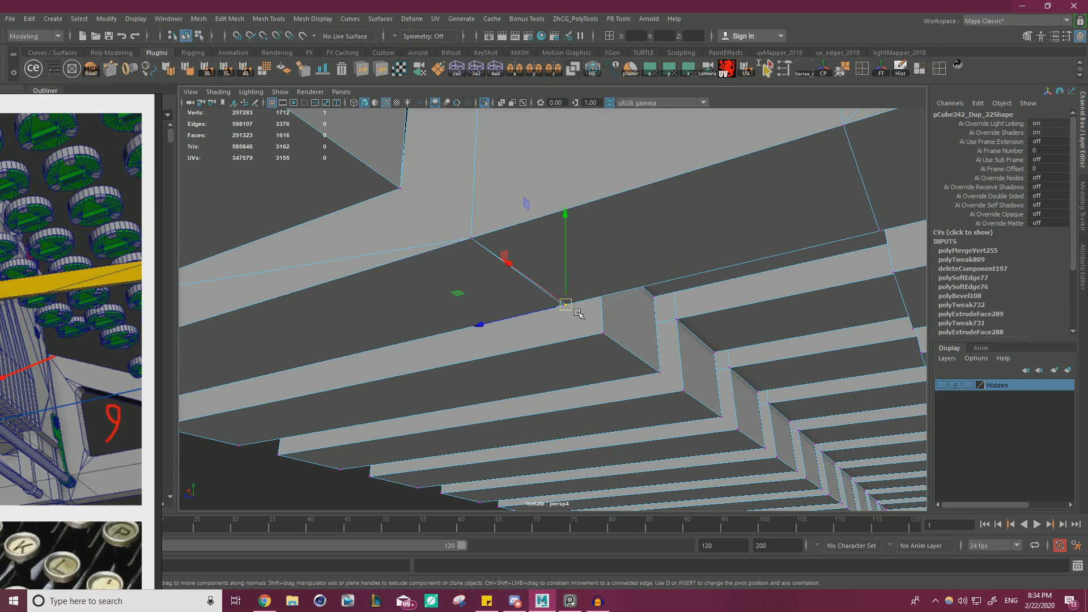
left_click_drag(565, 306, 569, 304)
scroll(632, 311, "down", 5)
left_click_drag(628, 361, 466, 177)
right_click(643, 263, "shift")
right_click_drag(645, 267, 685, 220, "shift")
Snap the offset vertex beside the end slot onto the adjacent corner vertex of the plate.
right_click_drag(627, 241, 682, 223)
left_click_drag(623, 232, 534, 282, "alt")
scroll(535, 281, "up", 6)
right_click_drag(462, 255, 449, 213)
left_click(443, 225)
left_click_drag(562, 186, 581, 232, "alt")
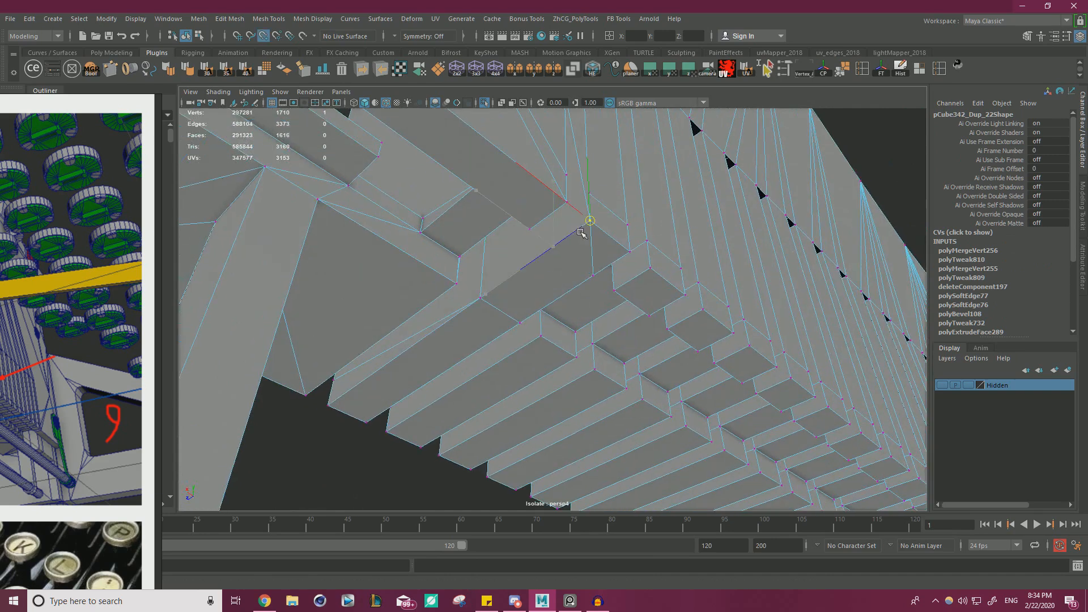
left_click(591, 275)
key("v")
left_click_drag(591, 274, 628, 251)
mouse_move(627, 251)
left_mouse_down("alt")
mouse_move(576, 245)
mouse_move(594, 237)
mouse_move(583, 255)
mouse_move(614, 259)
left_mouse_up("alt")
left_click_drag(615, 278, 578, 326, "alt")
left_click_drag(526, 255, 663, 391, "alt")
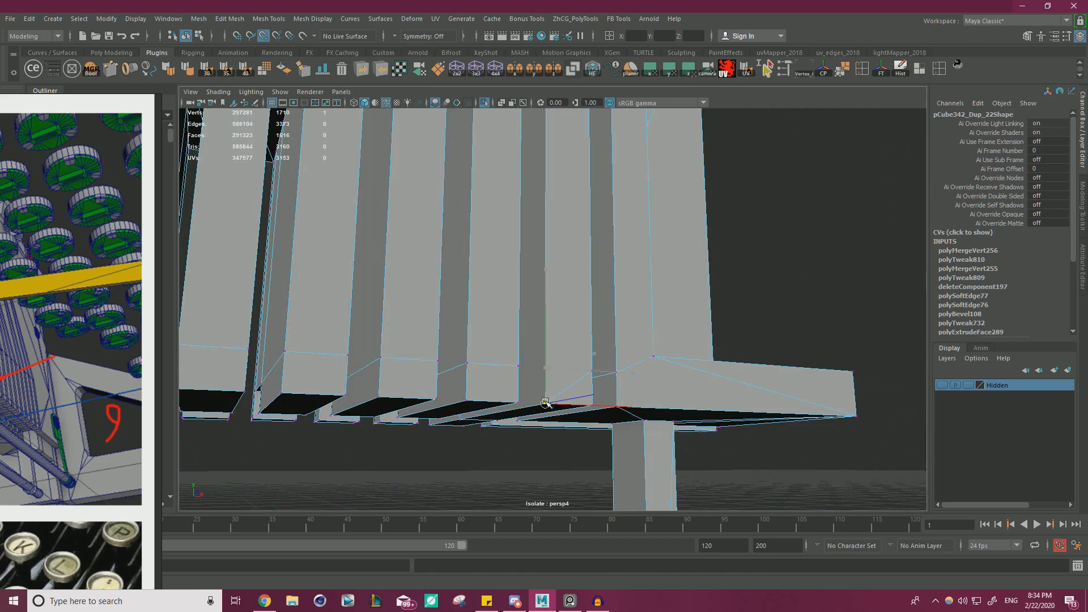
Snap the remaining stray slot vertex onto its neighbour and merge the plate's end vertices with Distance Threshold 0.0001.
left_click_drag(588, 400, 363, 311, "alt")
left_click(502, 346)
key("v")
left_click_drag(504, 347, 356, 348)
scroll(546, 336, "down", 1)
left_click_drag(546, 335, 651, 425, "alt")
right_click_drag(578, 250, 633, 203, "shift")
Examine the merged slots and bar ends of the plate from below, the front and above.
left_click_drag(657, 374, 662, 208, "alt")
left_click_drag(638, 305, 571, 358, "alt")
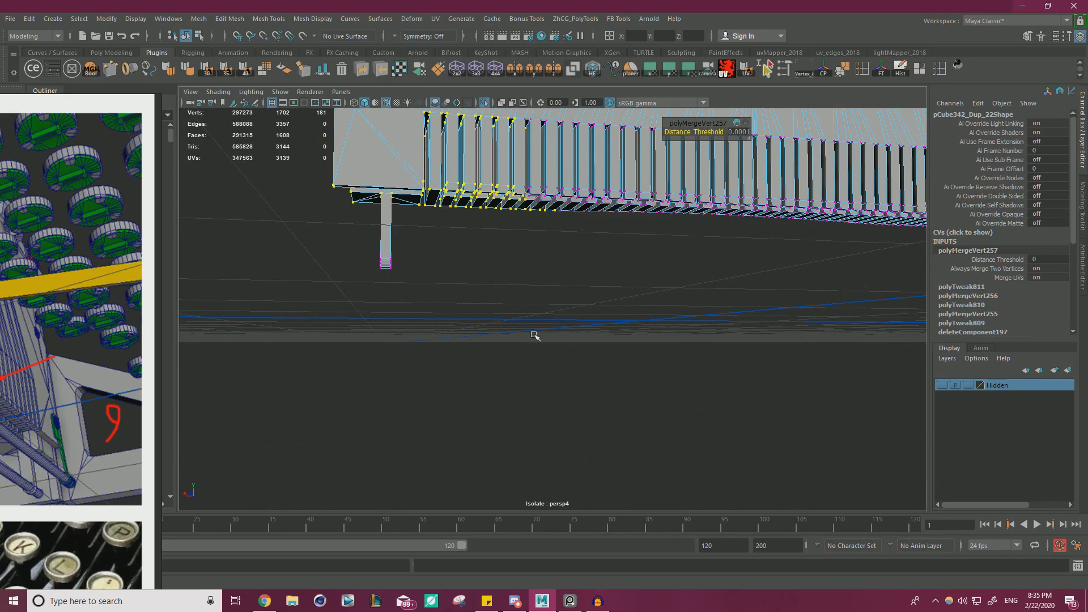
right_click_drag(431, 227, 457, 226, "alt")
middle_click_drag(318, 175, 357, 240, "alt")
left_click_drag(471, 300, 493, 267, "alt")
right_click_drag(493, 267, 480, 208, "alt")
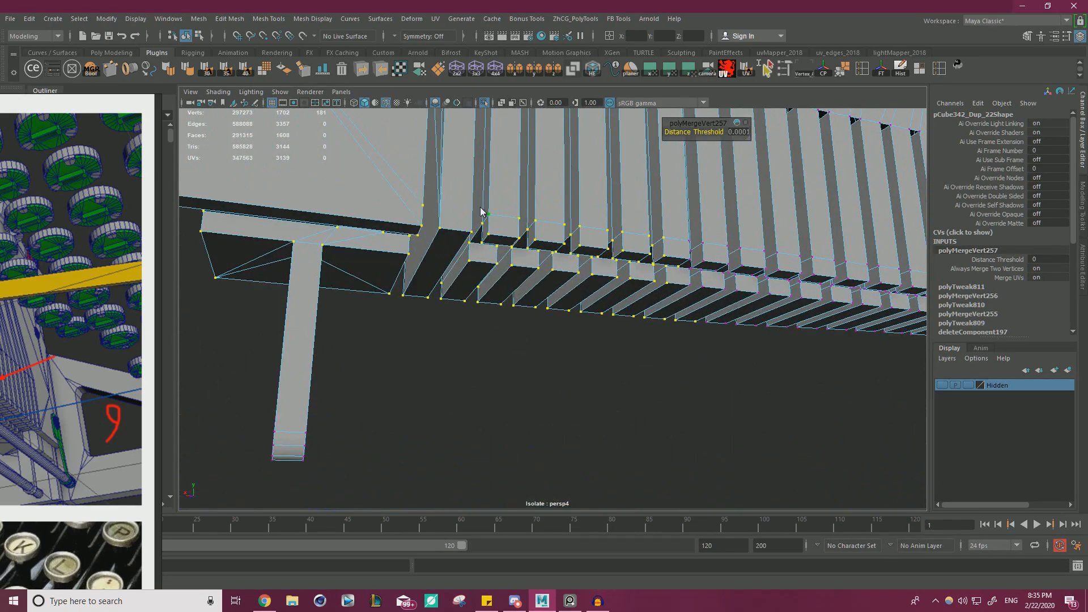
left_click(566, 340)
left_click_drag(566, 340, 605, 331, "alt")
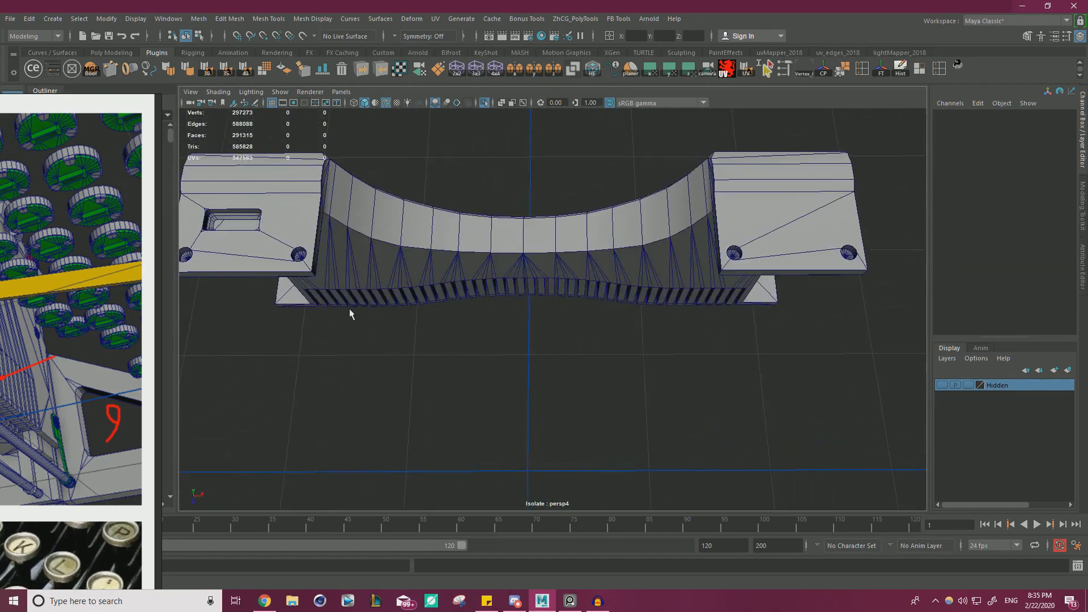
left_click_drag(447, 314, 547, 216, "alt")
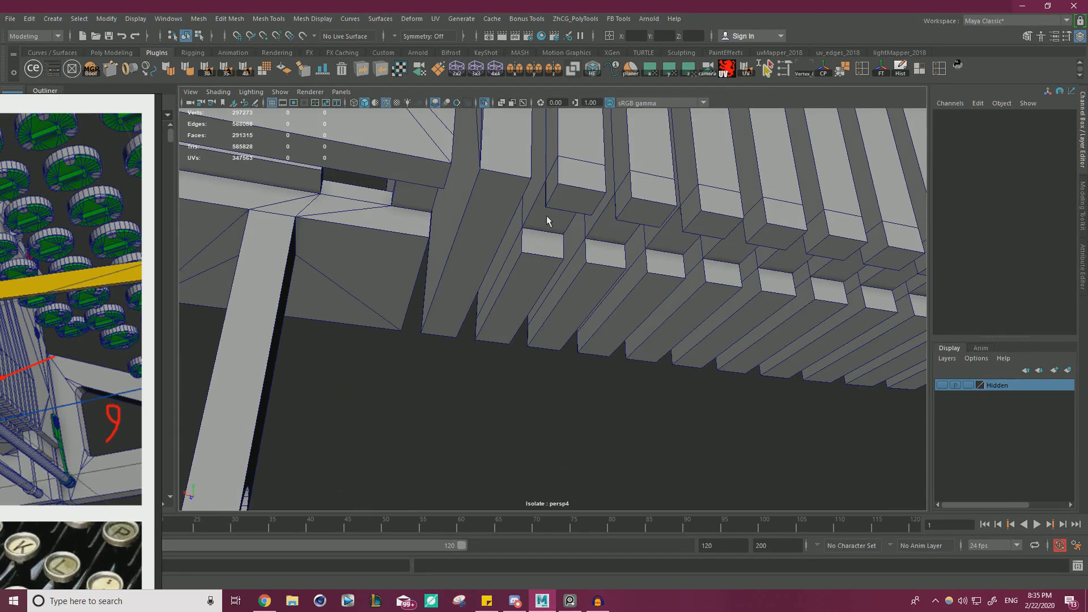
Select the small step face near the lower end of every bar along one side of the slotted plate.
left_click(535, 224)
right_click_drag(530, 244, 532, 254)
left_click_drag(533, 254, 718, 275, "alt")
left_click(513, 271)
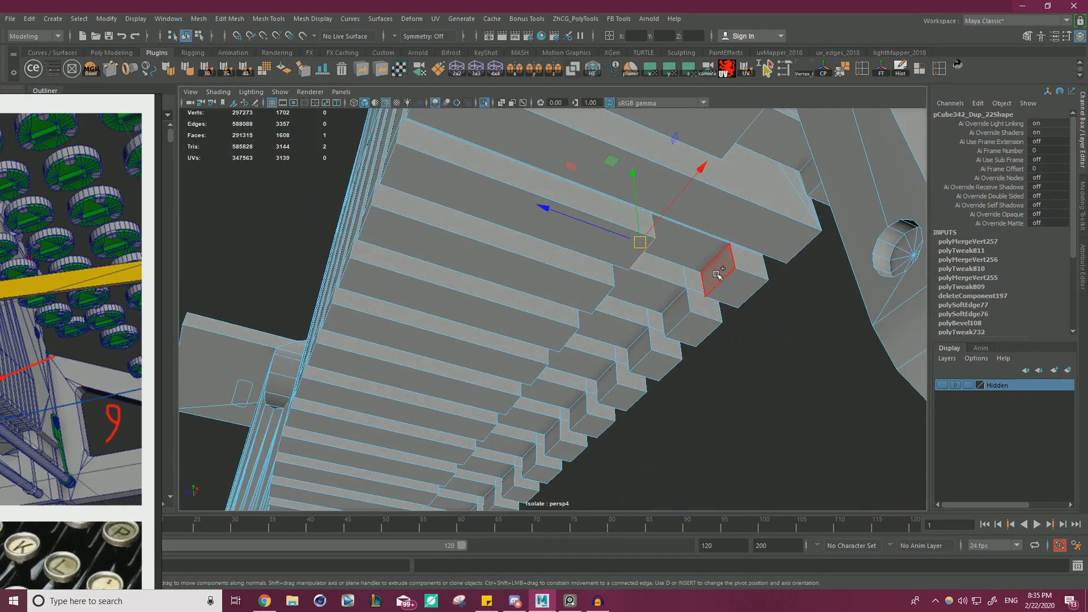
left_click_drag(647, 348, 578, 314, "alt")
left_click_drag(558, 353, 623, 289, "alt")
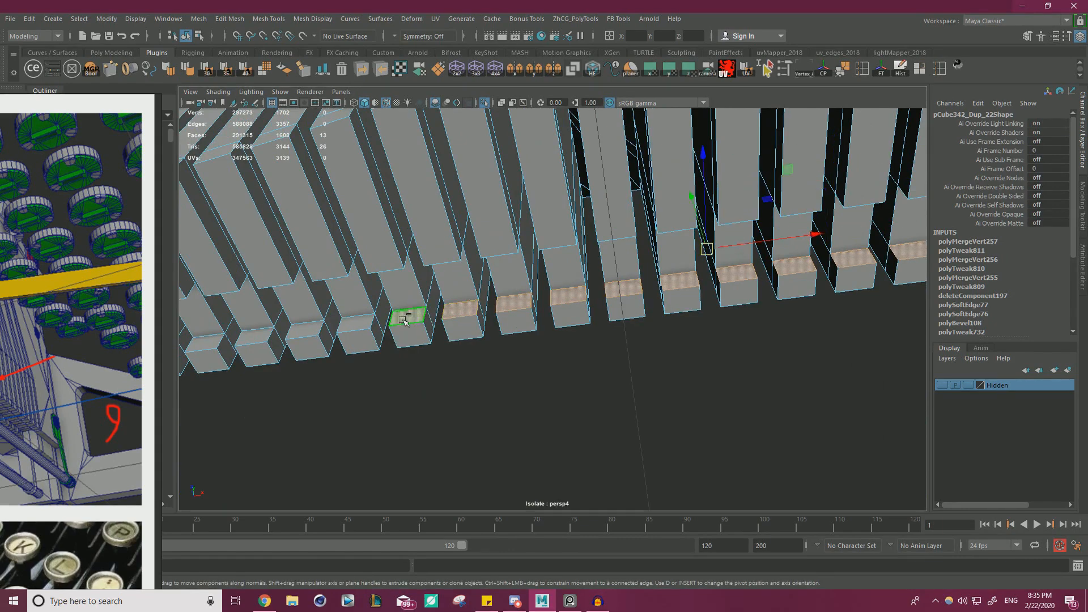
left_click_drag(362, 328, 747, 247, "alt")
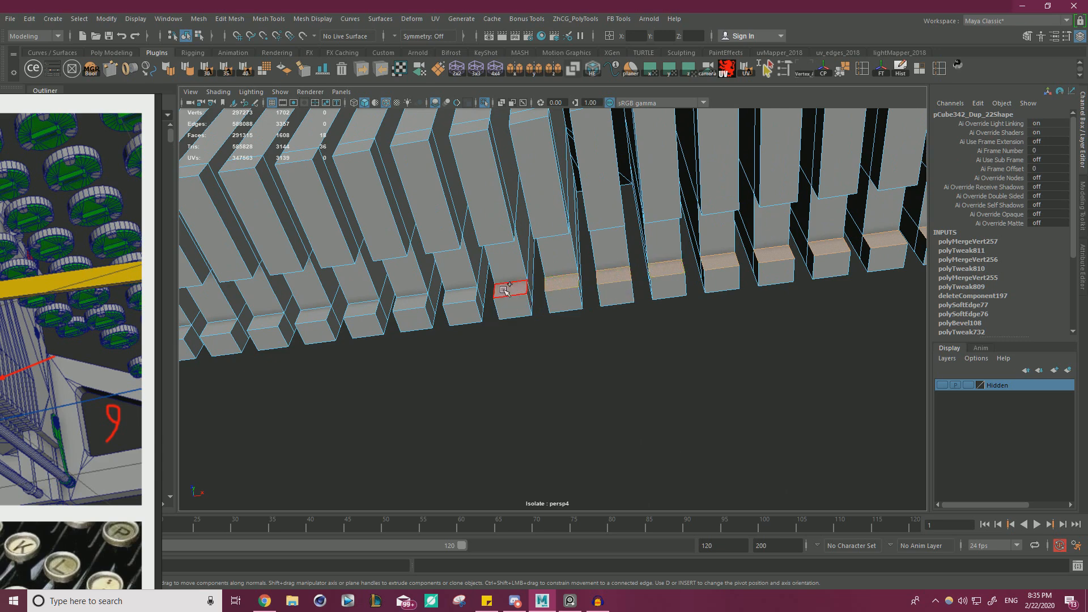
left_click_drag(371, 309, 703, 281, "alt")
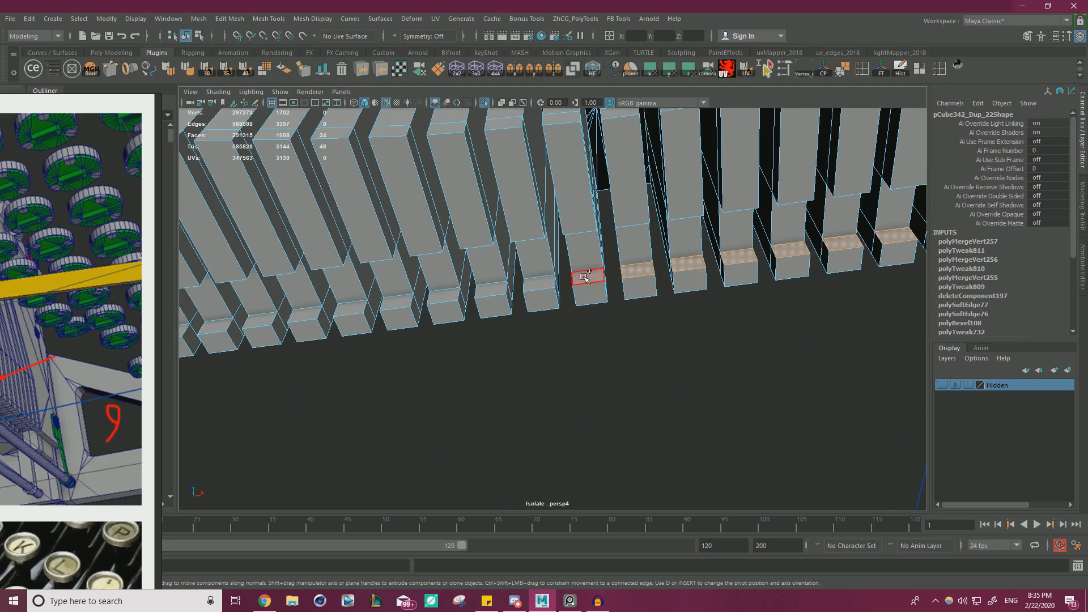
left_click_drag(398, 324, 697, 308, "alt")
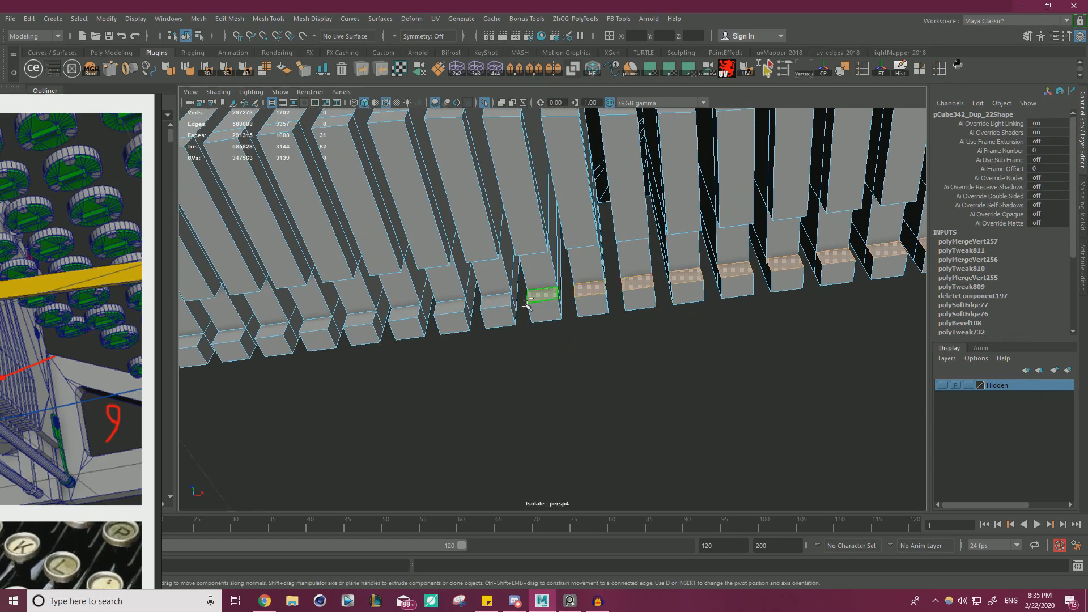
left_click_drag(336, 317, 667, 293, "alt")
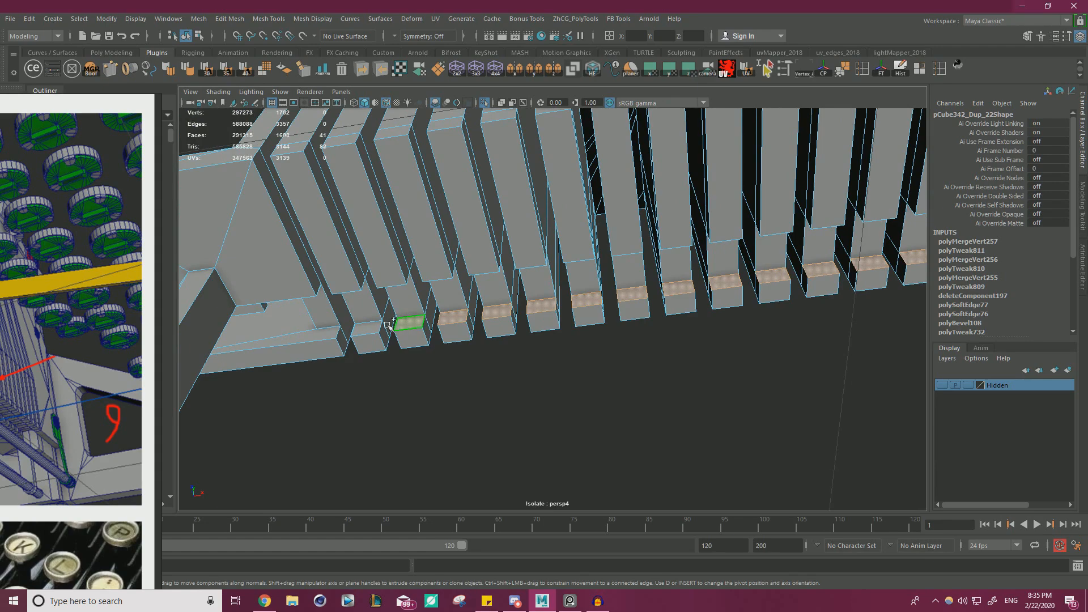
Add the matching step faces along the opposite side of the slotted plate to the selection.
left_click_drag(398, 324, 618, 255, "alt")
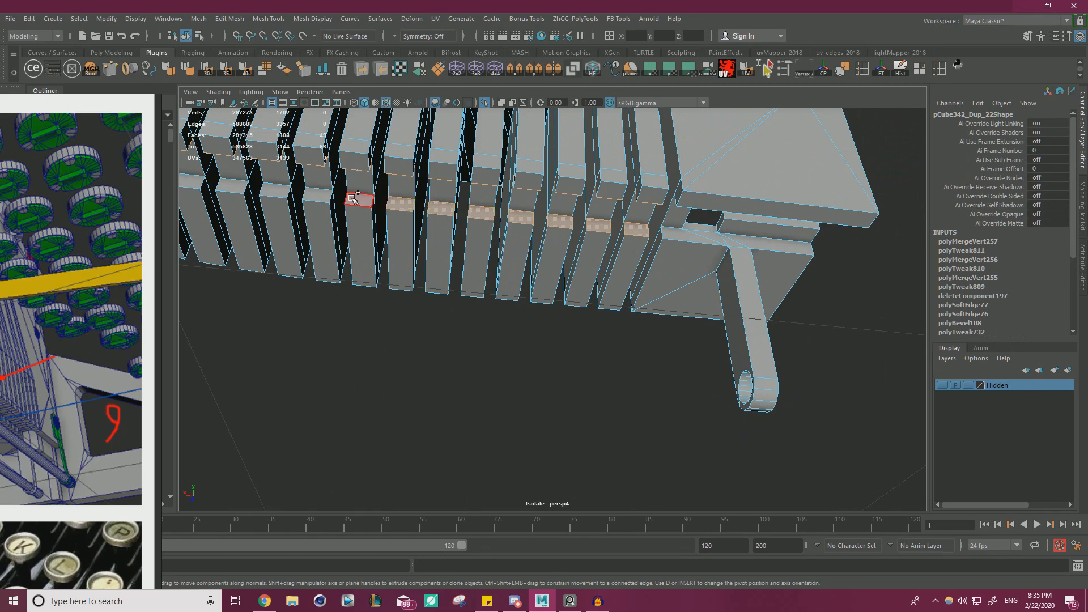
left_click_drag(287, 228, 673, 264, "alt")
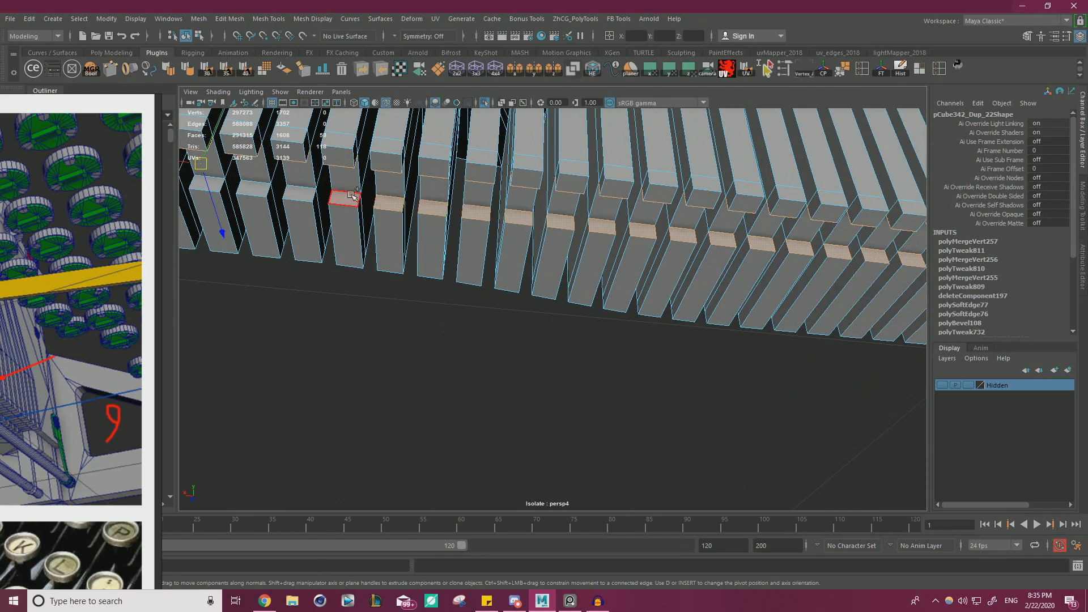
middle_click_drag(310, 191, 596, 233, "alt")
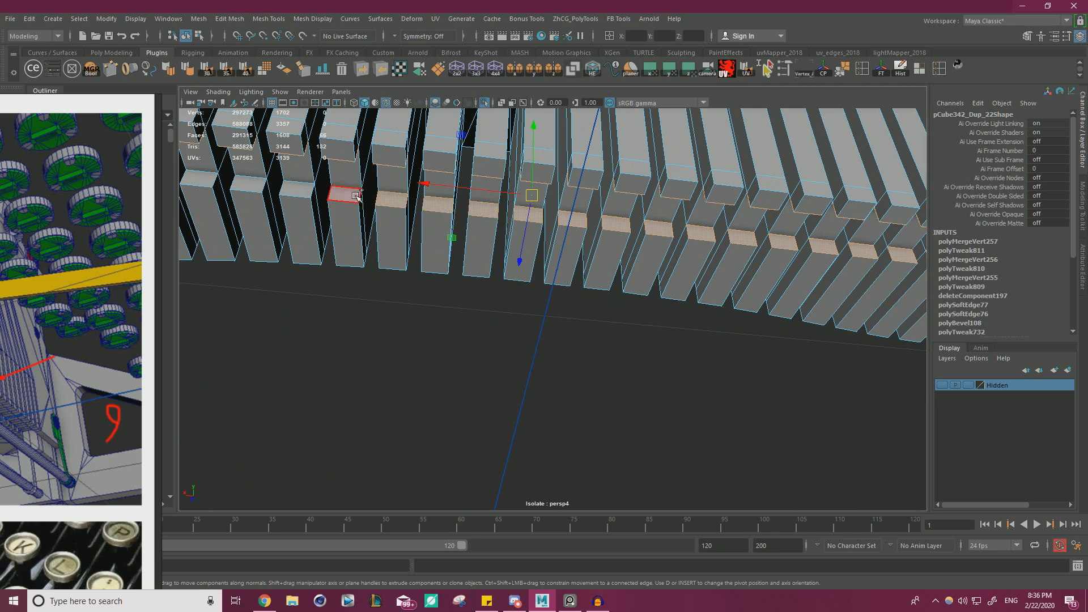
middle_click_drag(325, 190, 547, 225, "alt")
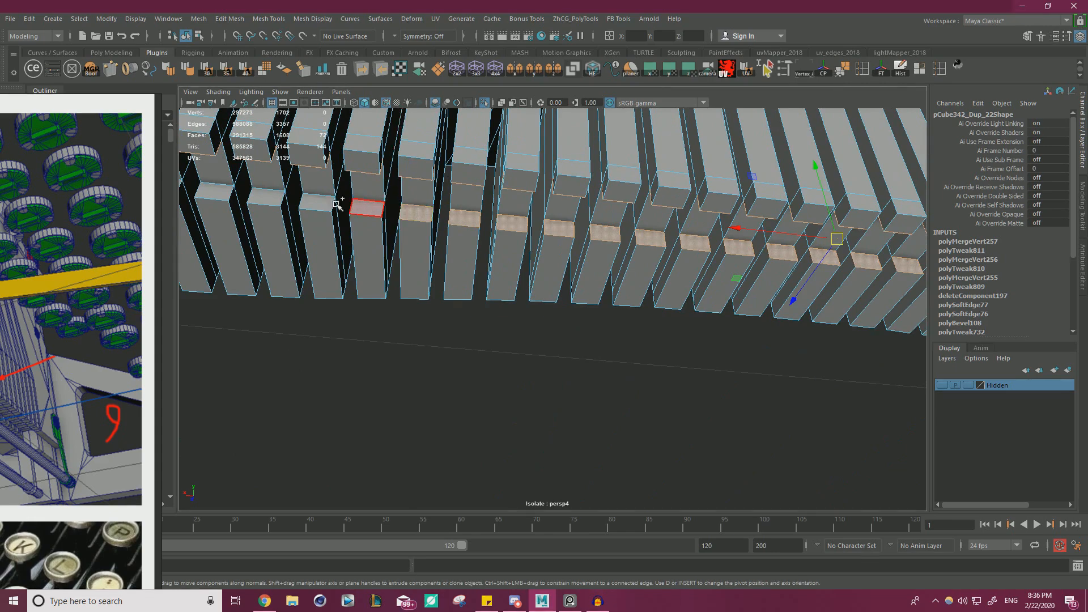
middle_click_drag(341, 204, 526, 228, "alt")
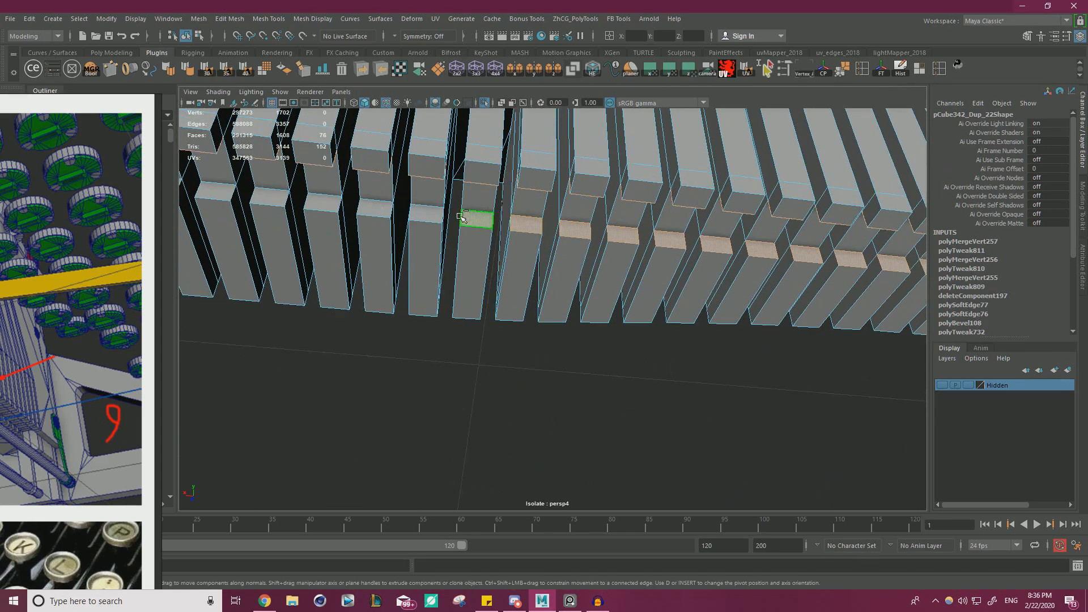
left_click(276, 194, "shift")
middle_click_drag(276, 195, 498, 223, "alt")
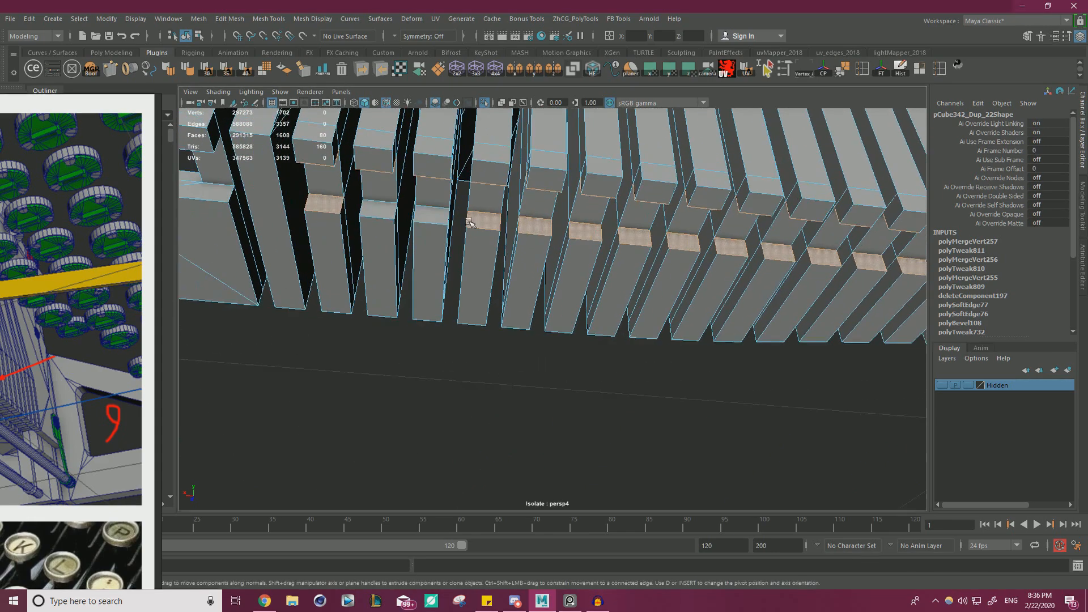
right_click_drag(527, 230, 420, 257, "alt")
left_click_drag(420, 258, 447, 283, "alt")
left_click_drag(824, 299, 471, 266, "alt")
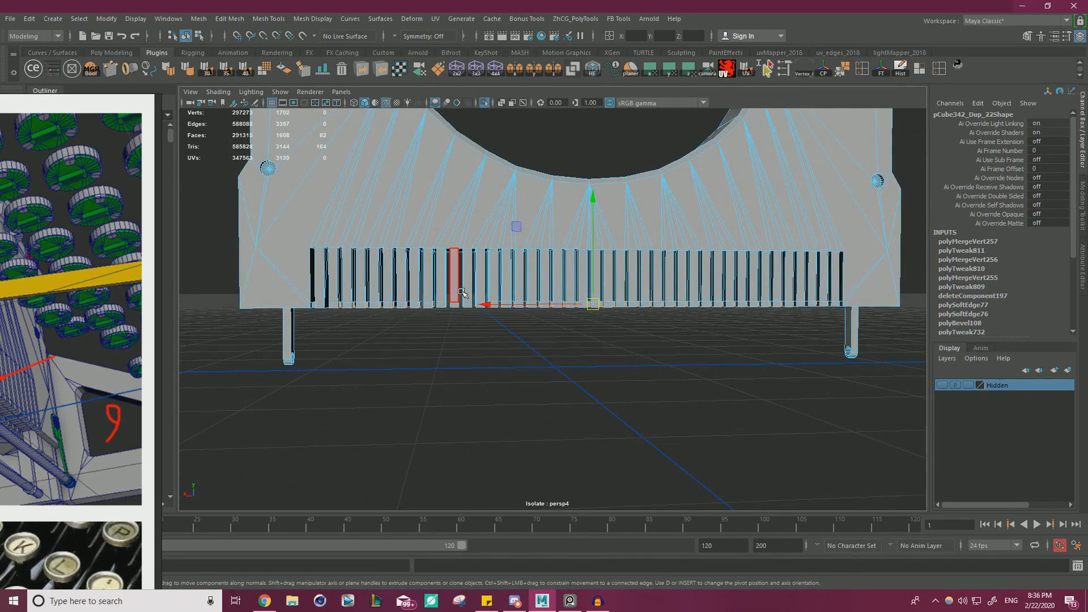
Cut a straight horizontal line with Multi-Cut across all bars in the front wireframe view, slightly above their lower ends.
key("space")
right_click_drag(708, 196, 731, 170)
scroll(397, 385, "down", 3)
left_click(485, 317)
left_click(485, 316)
key("space")
key("f")
middle_click_drag(597, 346, 627, 336, "alt")
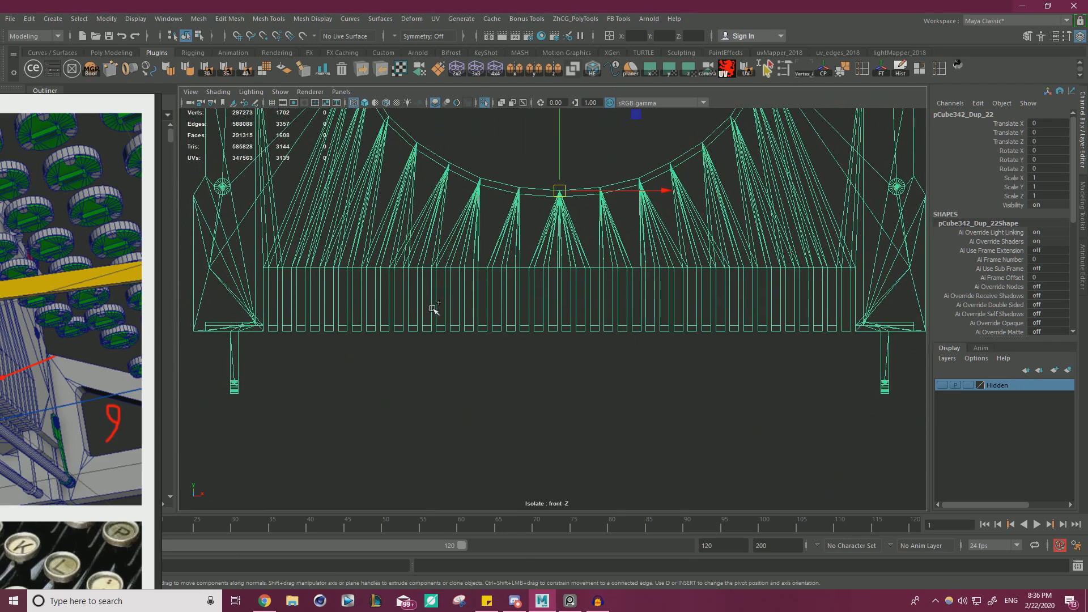
key("ctrl+shift+x")
right_click_drag(265, 314, 436, 350, "alt")
middle_click_drag(437, 350, 561, 355, "alt")
right_click_drag(491, 314, 397, 278, "alt")
middle_click_drag(573, 304, 468, 286, "alt")
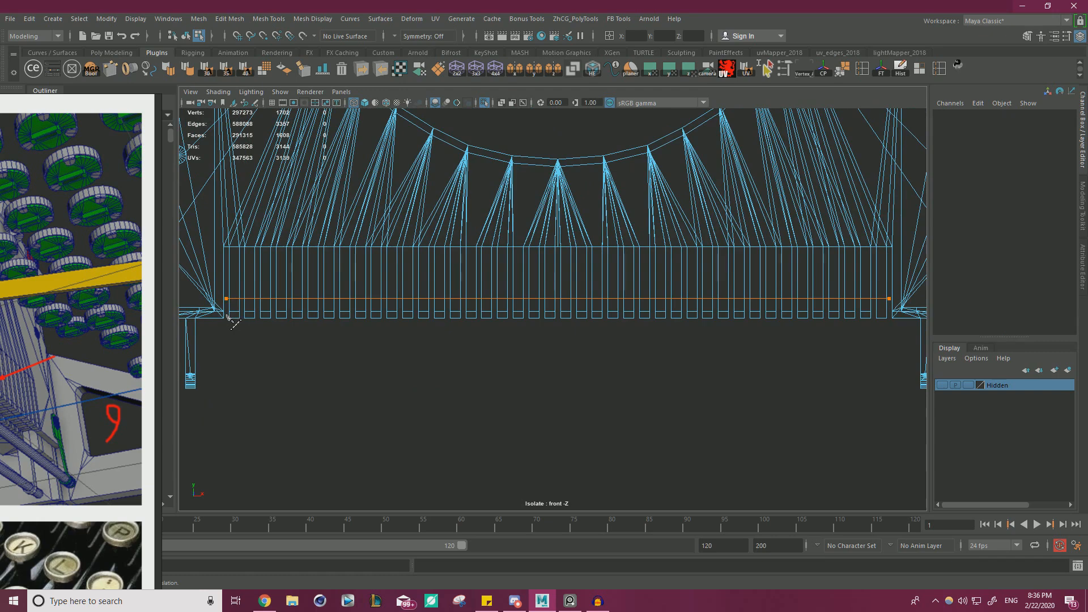
Delete all bar faces below the new cut, between the two outer ends of the slotted plate.
right_click_drag(291, 283, 232, 341)
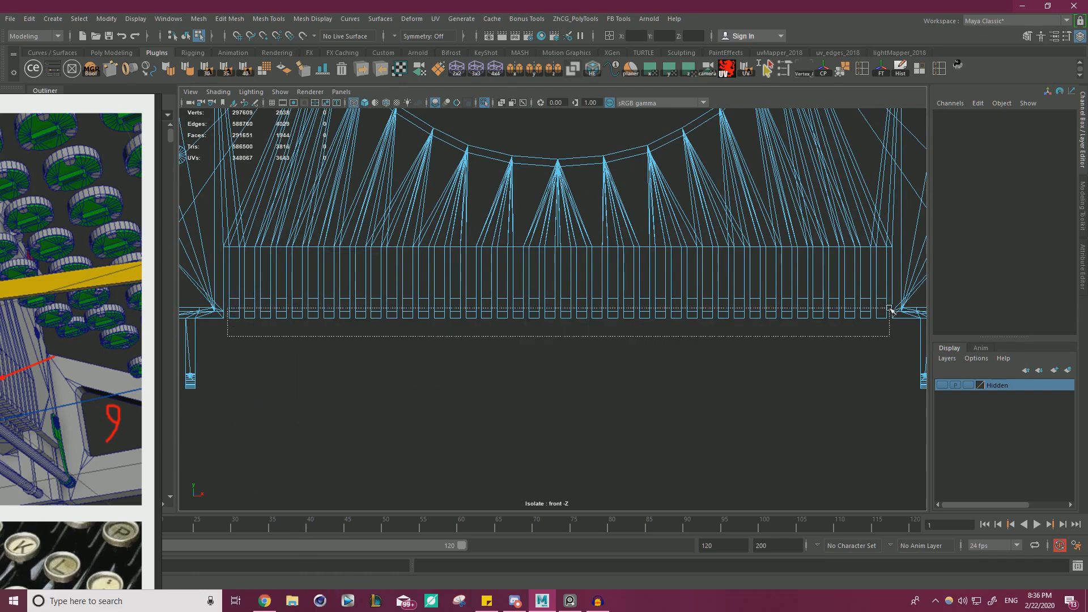
left_click_drag(889, 308, 892, 309)
key("Delete")
Select the row of cut vertices along the shortened bars and lower it level with the plate's bottom edge.
right_click_drag(389, 300, 236, 302)
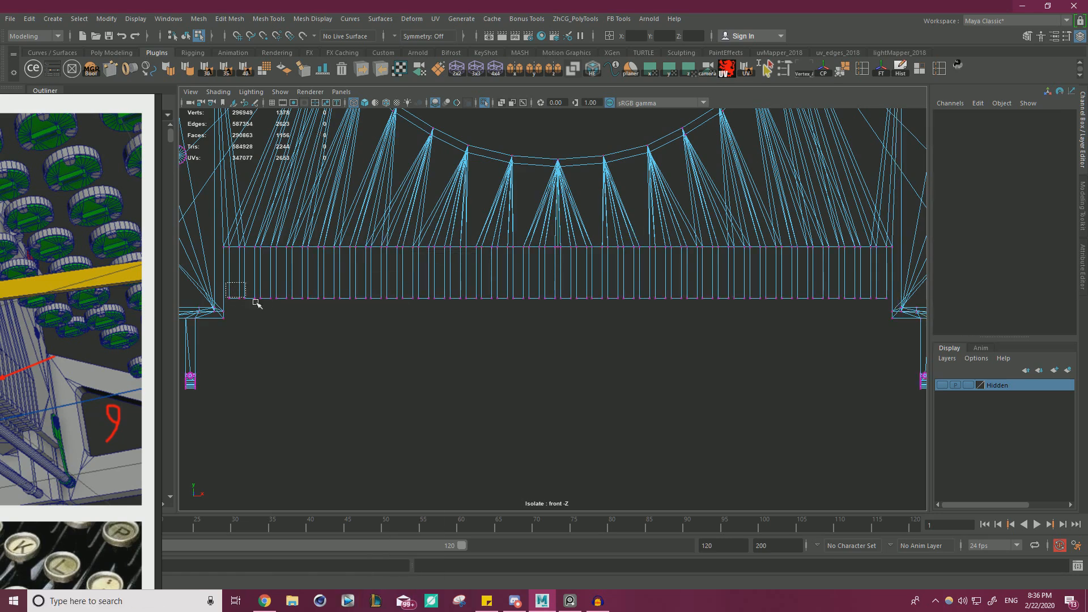
left_click_drag(889, 308, 889, 309)
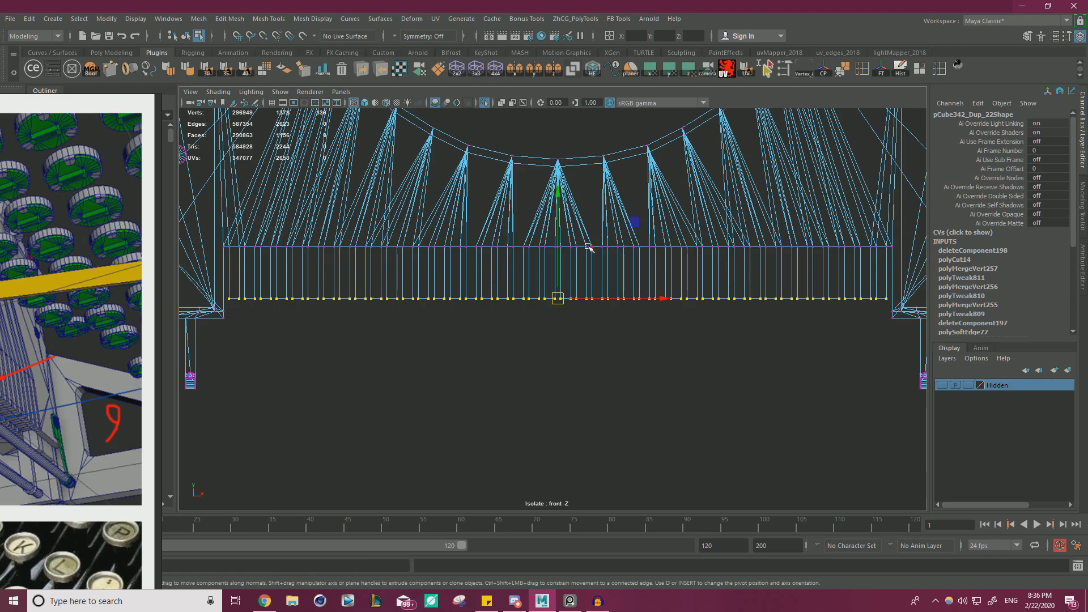
left_click_drag(557, 253, 871, 325)
key("space")
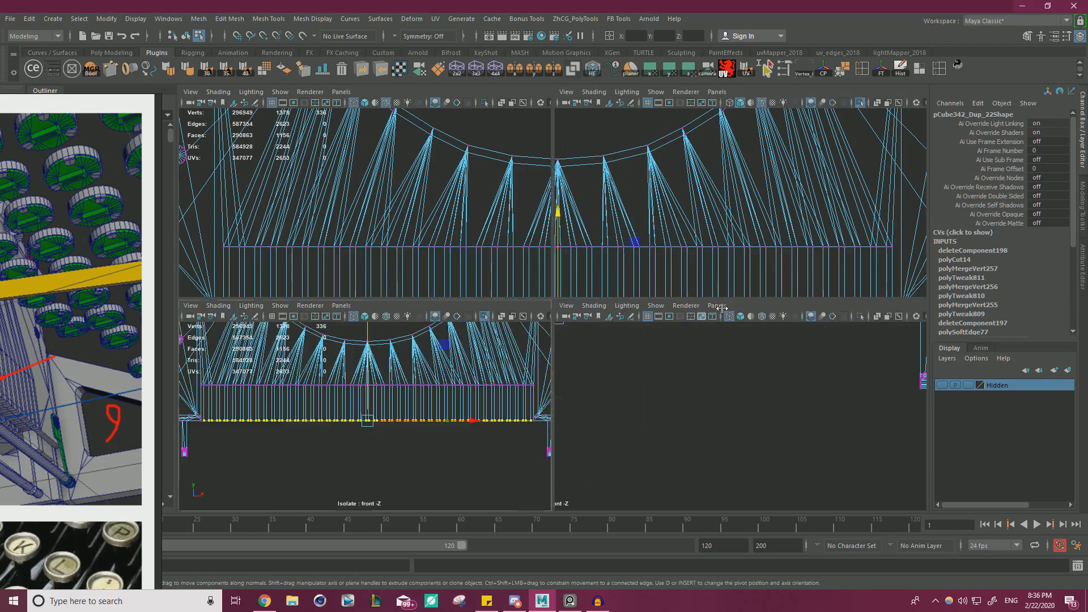
Isolate the slotted plate in the side view and frame the lower corner of its bars.
key("space")
left_click_drag(740, 235, 884, 295, "alt")
left_click_drag(527, 284, 607, 276, "alt")
scroll(607, 276, "down", 2)
key("space")
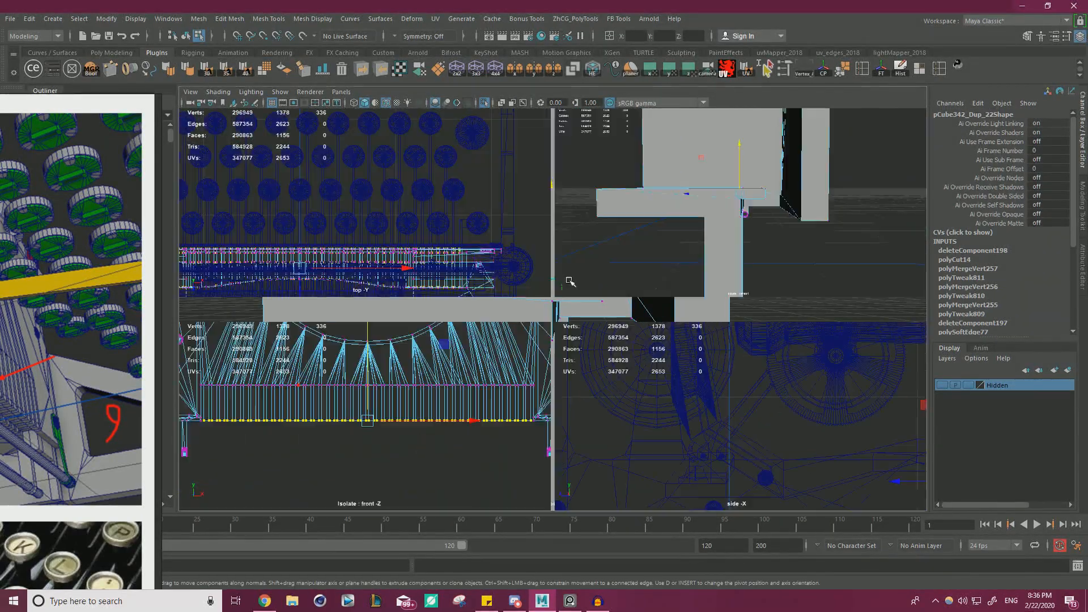
right_click_drag(747, 368, 637, 406, "alt")
middle_click_drag(833, 413, 719, 442, "alt")
right_click_drag(740, 224, 778, 184)
left_click(740, 206)
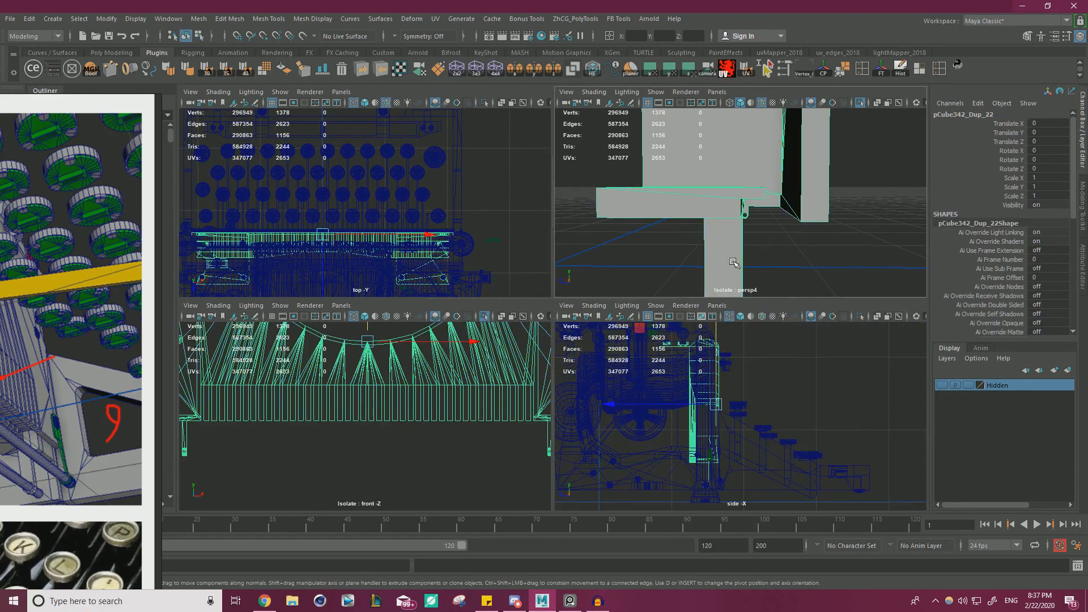
left_click(860, 316)
middle_click_drag(697, 434, 726, 385, "alt")
right_click_drag(726, 385, 774, 422, "alt")
middle_click_drag(650, 395, 728, 427, "alt")
right_click_drag(728, 427, 802, 449, "alt")
middle_click_drag(736, 403, 741, 439, "alt")
right_click_drag(756, 433, 716, 424, "alt")
Select the depth row of vertices at the bars' lower ends without the end bracket, adjust its position and merge the vertices.
left_click_drag(783, 243, 595, 195, "alt")
left_click_drag(884, 226, 821, 255, "alt")
middle_click_drag(821, 255, 802, 227, "alt")
right_click_drag(802, 227, 753, 228)
left_click(794, 251)
scroll(816, 431, "up", 4)
middle_click_drag(782, 420, 725, 435, "alt")
scroll(794, 454, "up", 4)
left_click_drag(828, 430, 758, 369)
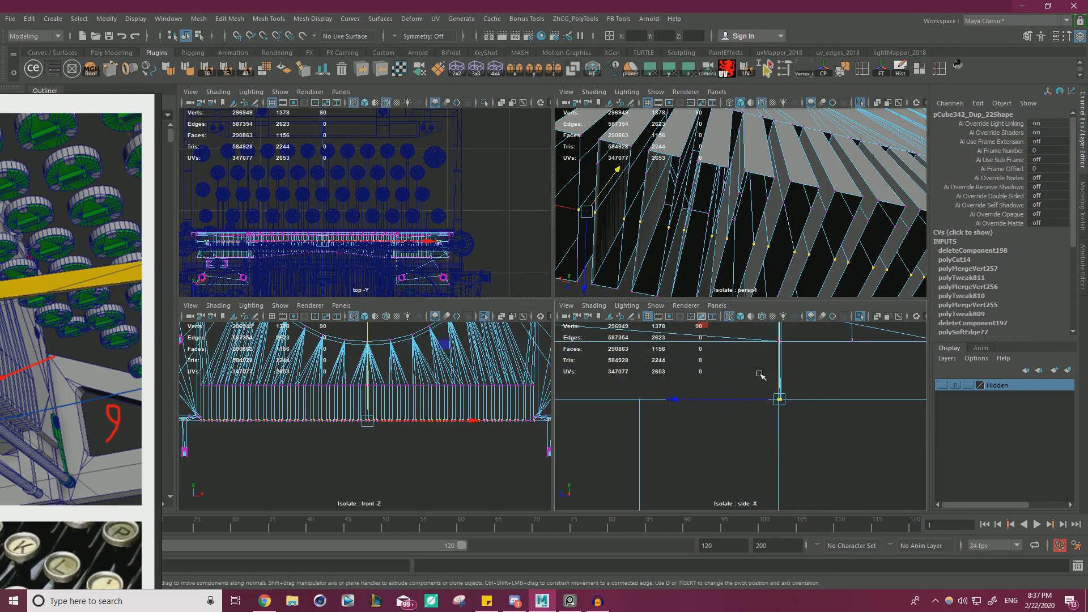
left_click_drag(567, 258, 598, 212, "alt")
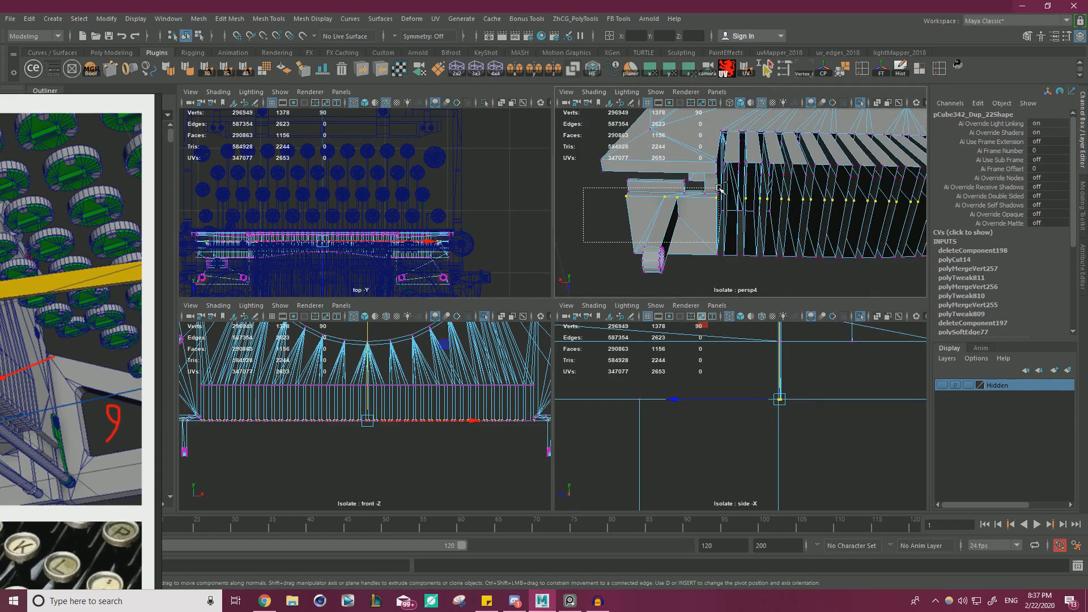
left_click_drag(715, 222, 899, 225, "alt")
left_click_drag(782, 182, 826, 200, "alt")
key("space")
mouse_move(549, 233)
left_mouse_down("alt")
mouse_move(526, 247)
mouse_move(539, 247)
left_mouse_up("alt")
left_click_drag(476, 272, 481, 270)
left_click_drag(574, 251, 684, 217, "alt")
right_click_drag(685, 217, 318, 224, "alt")
left_click_drag(318, 223, 702, 384, "alt")
right_click_drag(709, 244, 751, 195, "shift")
Select the other lower vertex row of the bars without the plate's outer corners and snap it along depth onto the adjacent row.
left_click_drag(577, 262, 653, 349, "alt")
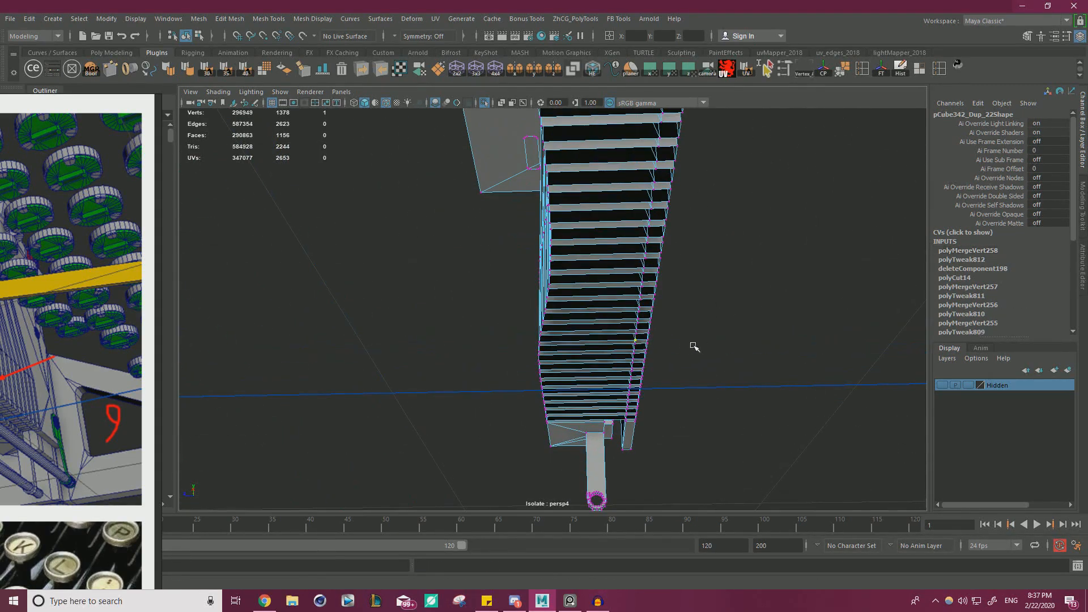
key("space")
right_click_drag(590, 375, 809, 420, "alt")
key("space")
right_click_drag(745, 328, 763, 383, "alt")
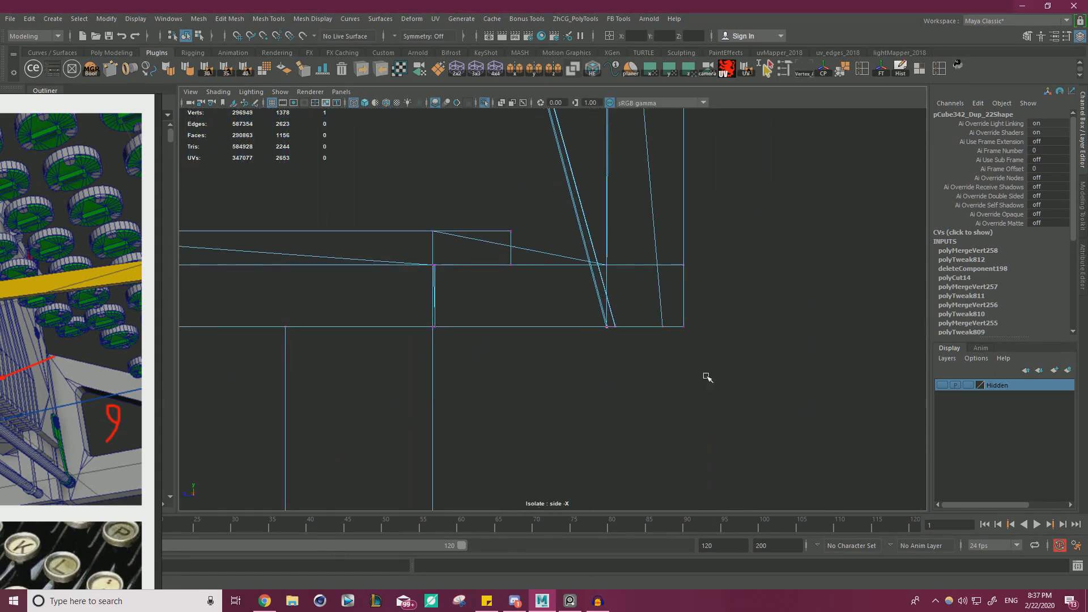
right_click_drag(584, 339, 729, 400, "alt")
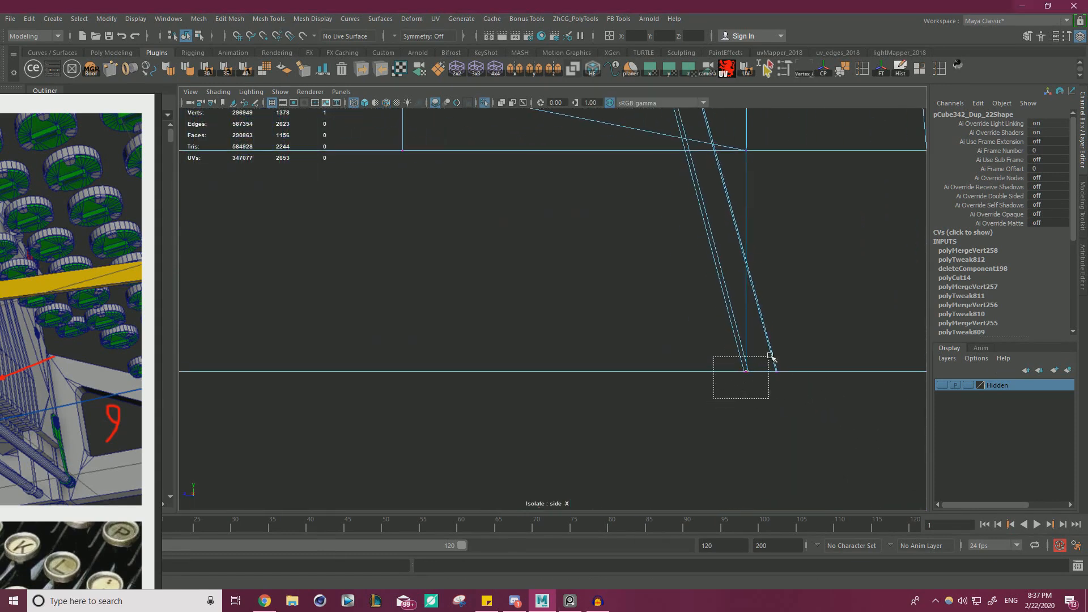
left_click_drag(768, 358, 755, 357)
key("space")
key("space")
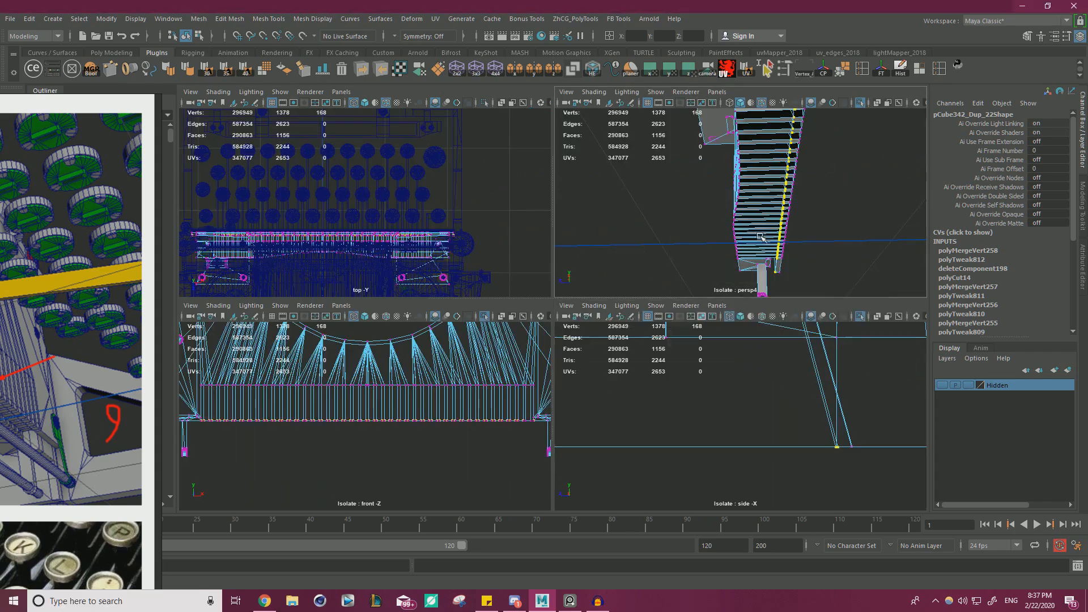
left_click_drag(724, 225, 623, 249, "alt")
left_click_drag(554, 179, 751, 288, "alt")
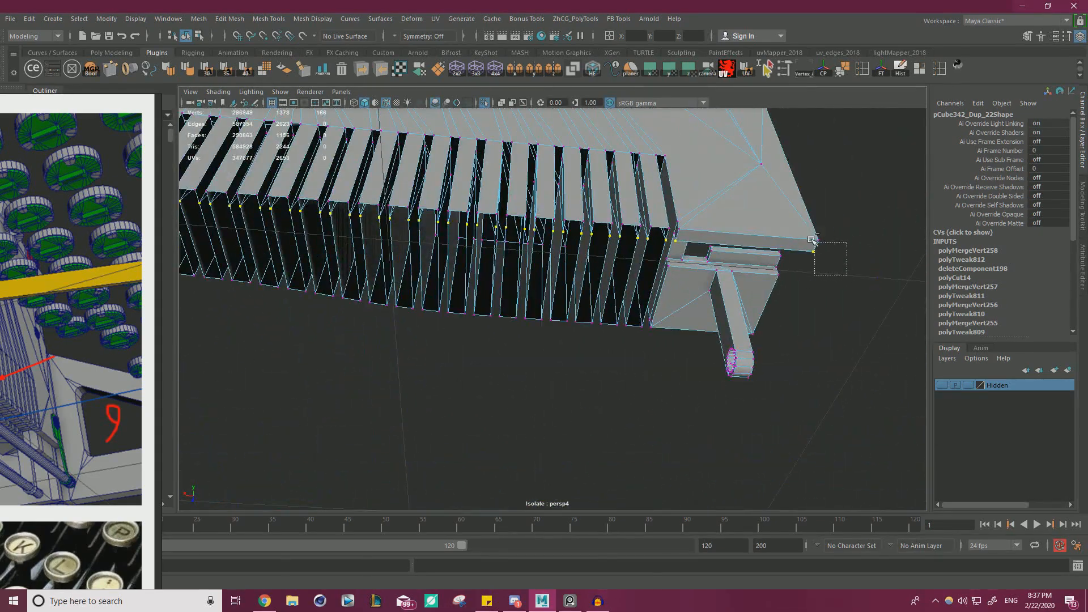
left_click_drag(682, 240, 624, 246, "alt")
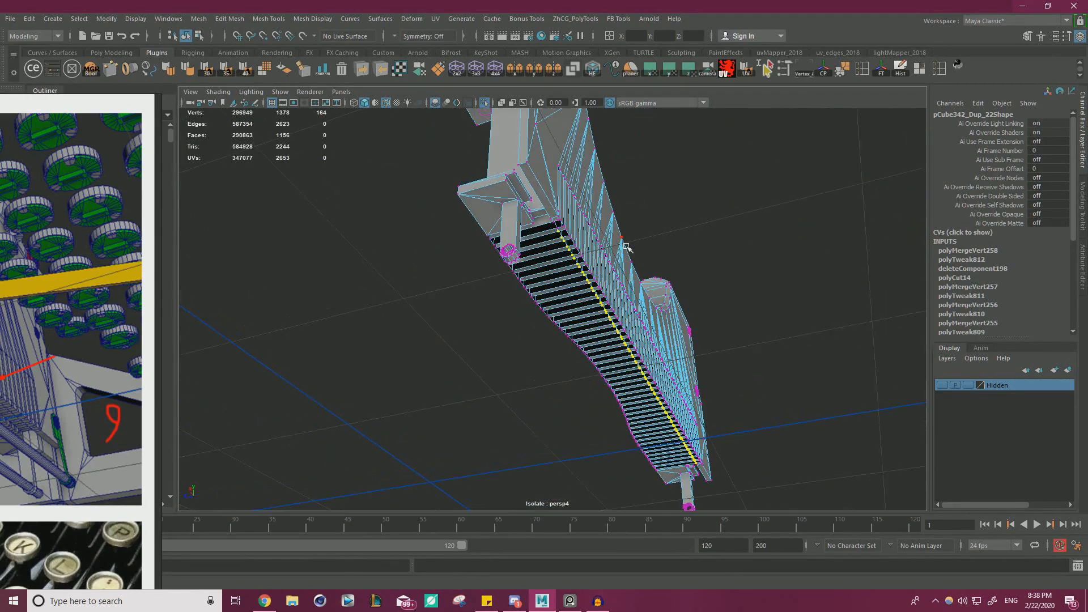
left_click_drag(610, 312, 528, 441, "alt")
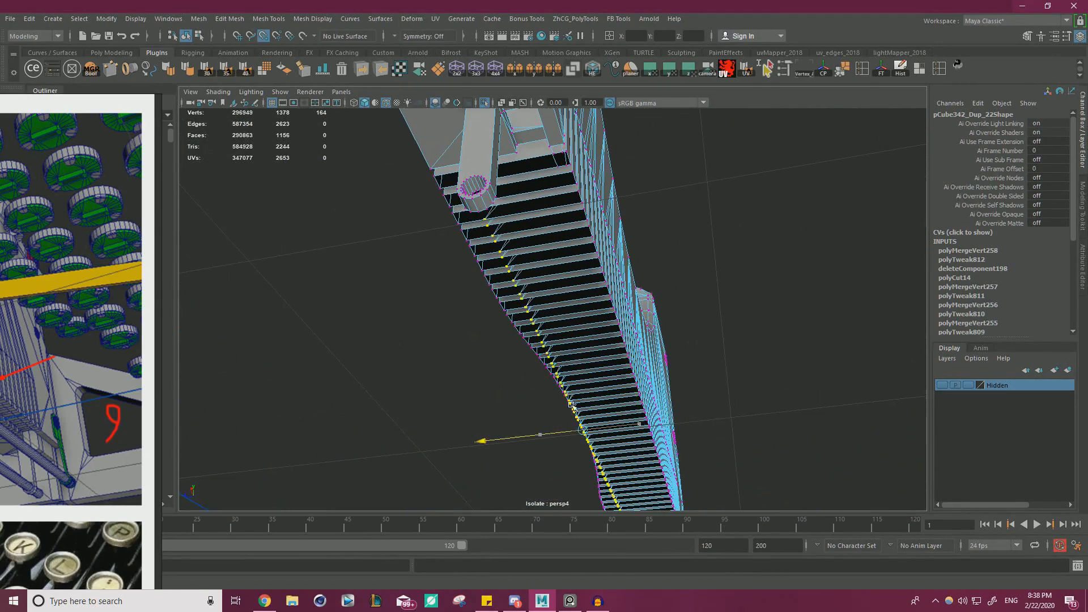
Snap the stray vertices at both end slots onto their corners and merge all plate vertices with Distance Threshold 0.0001.
left_click_drag(617, 315, 522, 257, "alt")
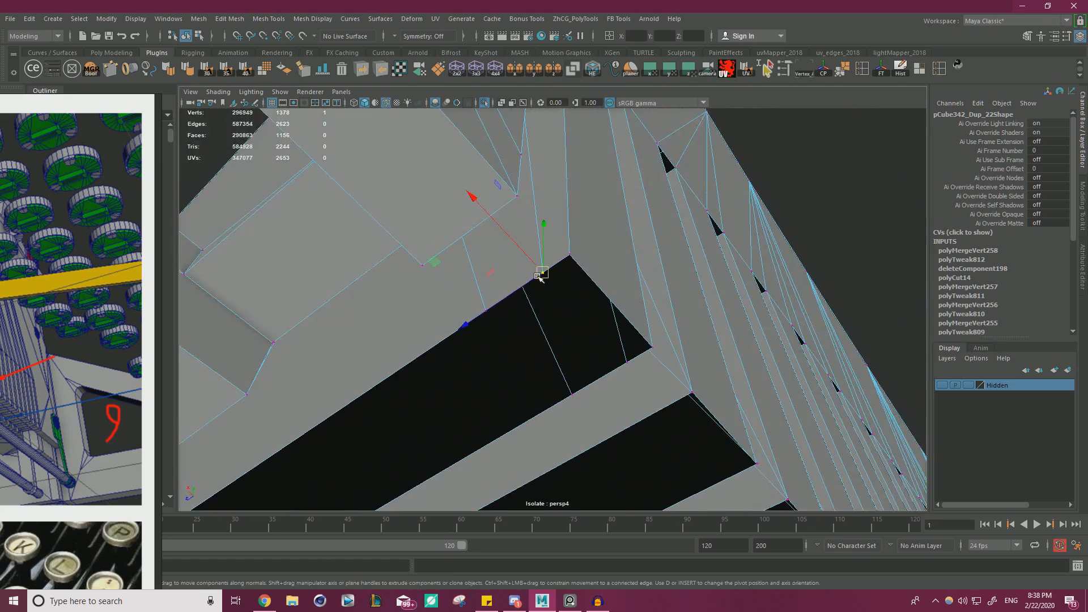
left_click_drag(566, 255, 597, 223, "alt")
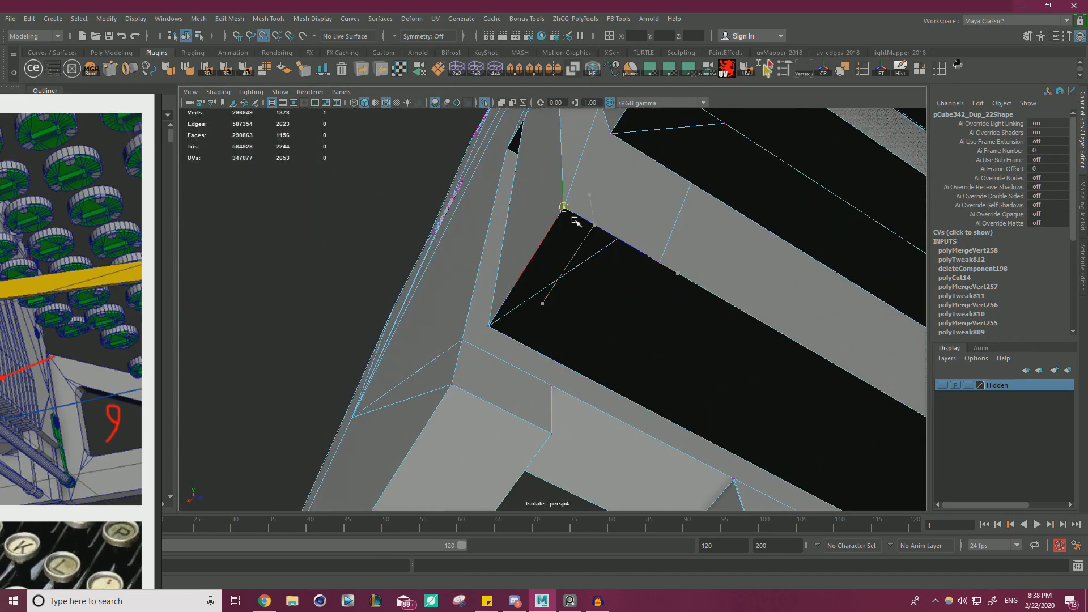
left_click_drag(660, 262, 629, 346)
scroll(569, 311, "down", 8)
scroll(359, 311, "down", 6)
left_click_drag(366, 416, 650, 262)
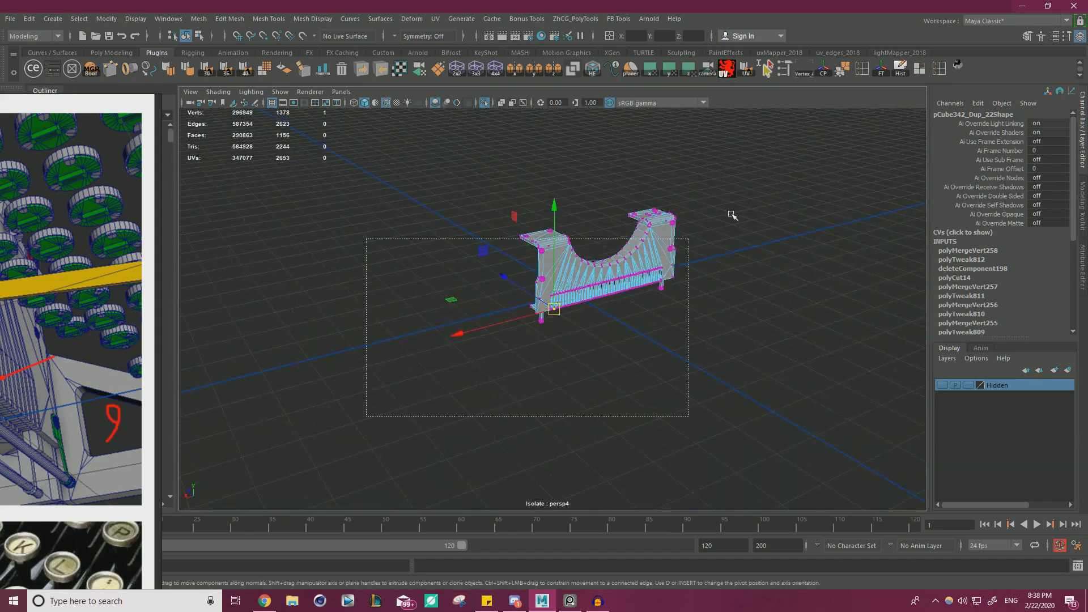
right_click_drag(773, 211, 821, 175, "shift")
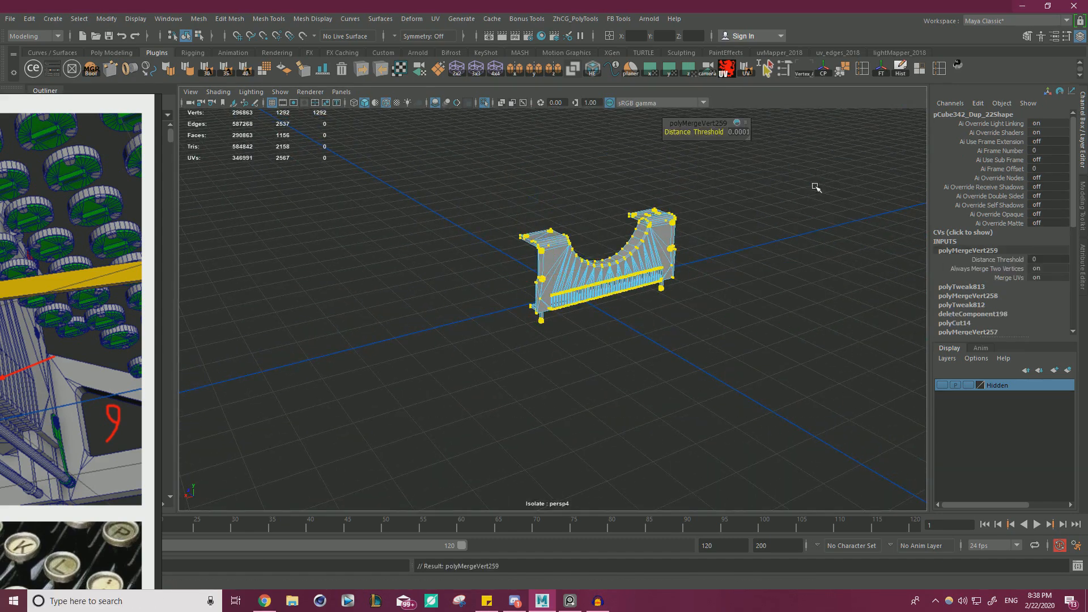
Select the border edges of the open lower end on every bar and close them with Fill Hole.
left_click_drag(821, 175, 851, 252, "alt")
right_click_drag(852, 253, 785, 397, "alt")
right_click_drag(576, 247, 575, 217)
left_click_drag(556, 315, 553, 255, "alt")
middle_click_drag(552, 255, 547, 224, "alt")
left_click(547, 309)
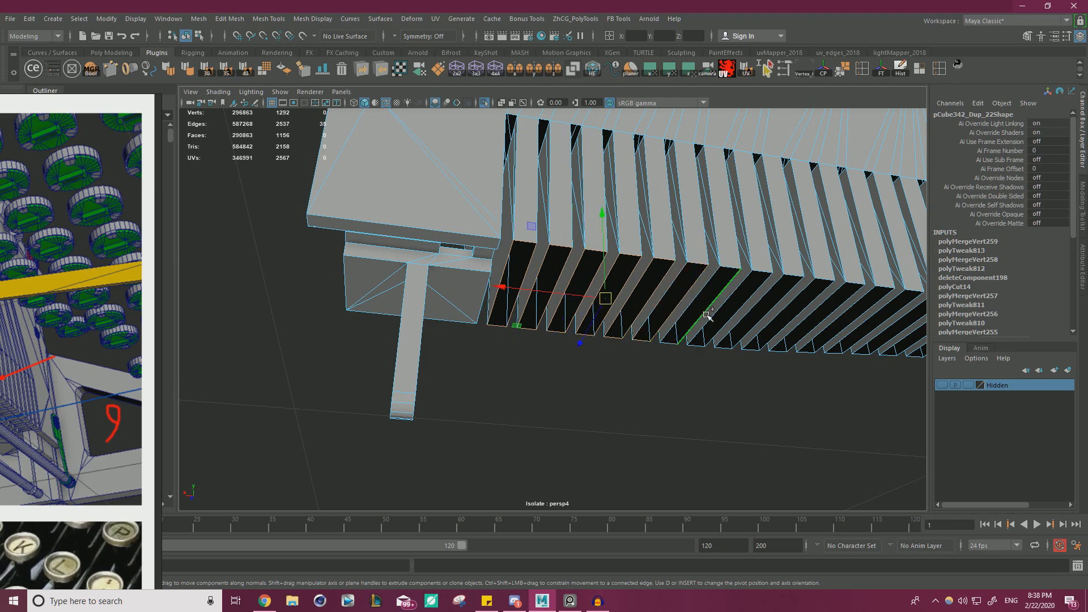
middle_click_drag(763, 321, 509, 324, "alt")
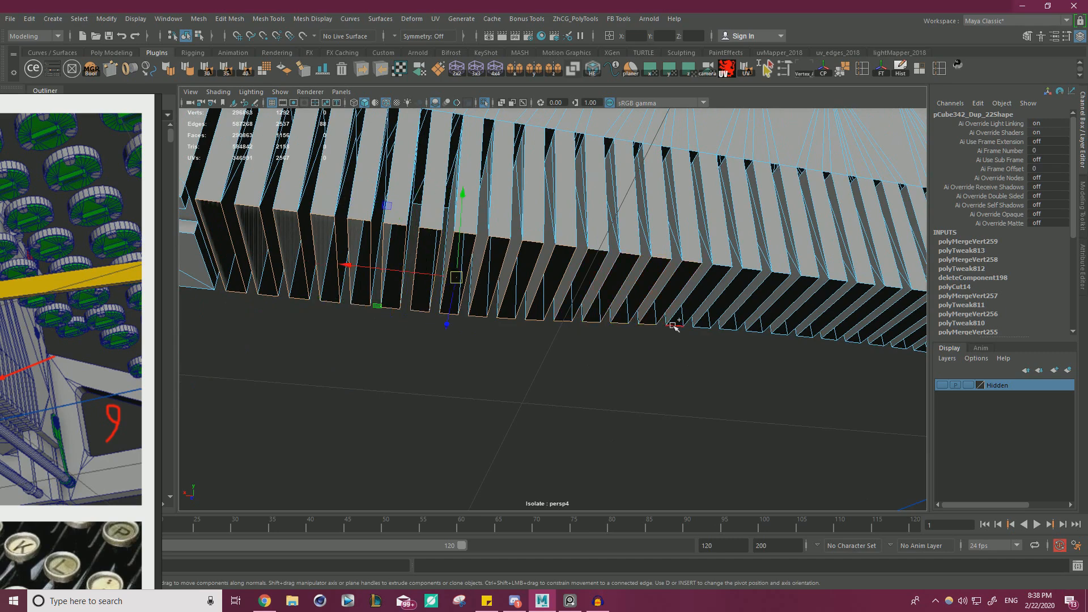
middle_click_drag(716, 326, 502, 295, "alt")
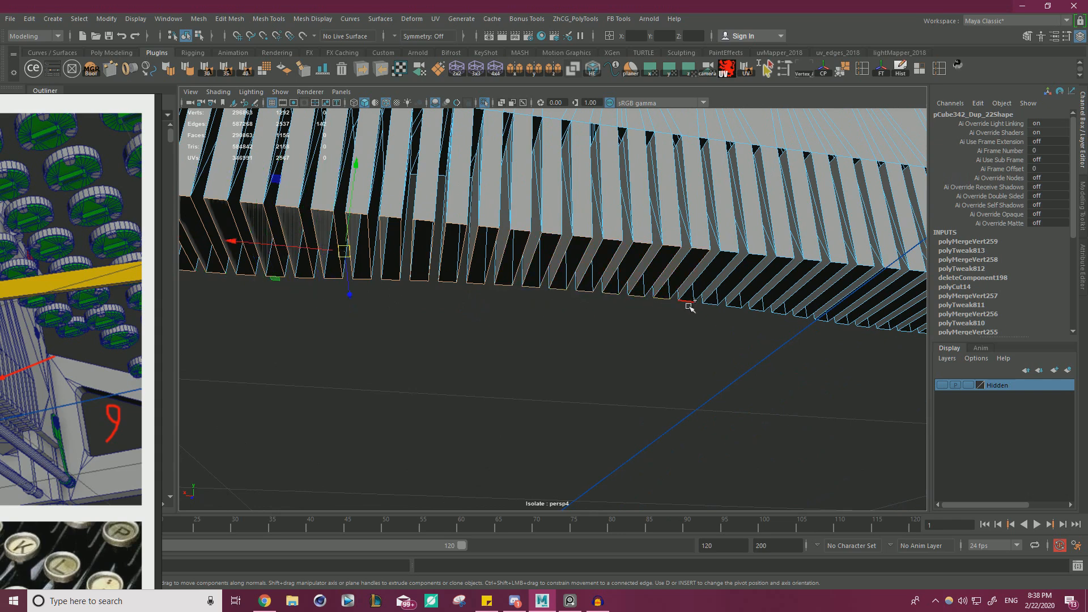
left_click_drag(763, 313, 530, 284, "alt")
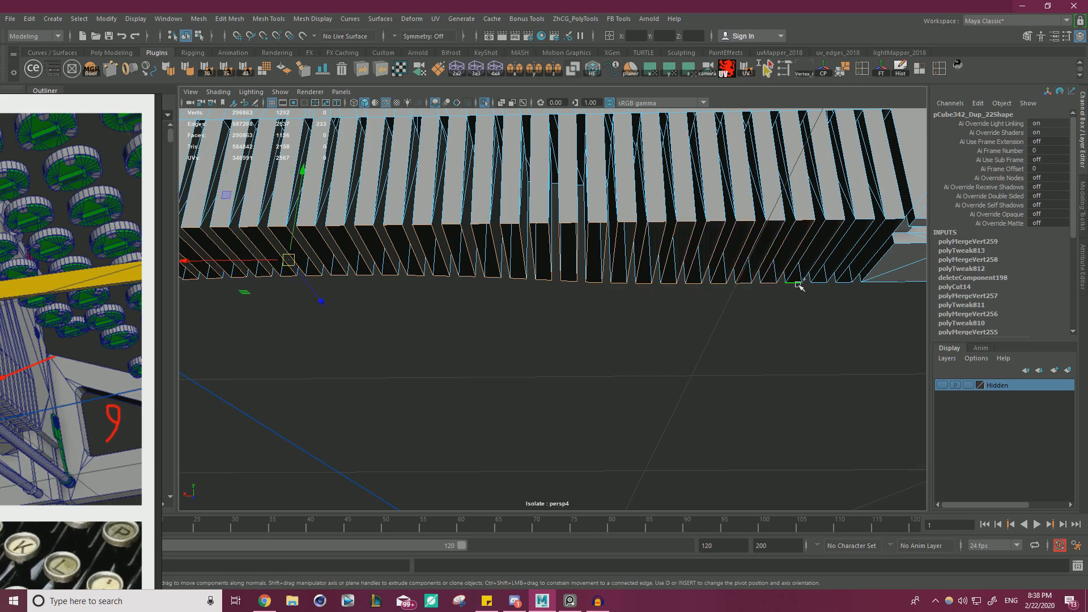
double_click(845, 288, "shift")
right_click_drag(845, 288, 510, 277, "alt")
left_click_drag(595, 284, 726, 289, "alt")
middle_click_drag(571, 304, 607, 271, "alt")
left_click_drag(607, 271, 601, 272, "alt")
right_click(697, 308, "shift")
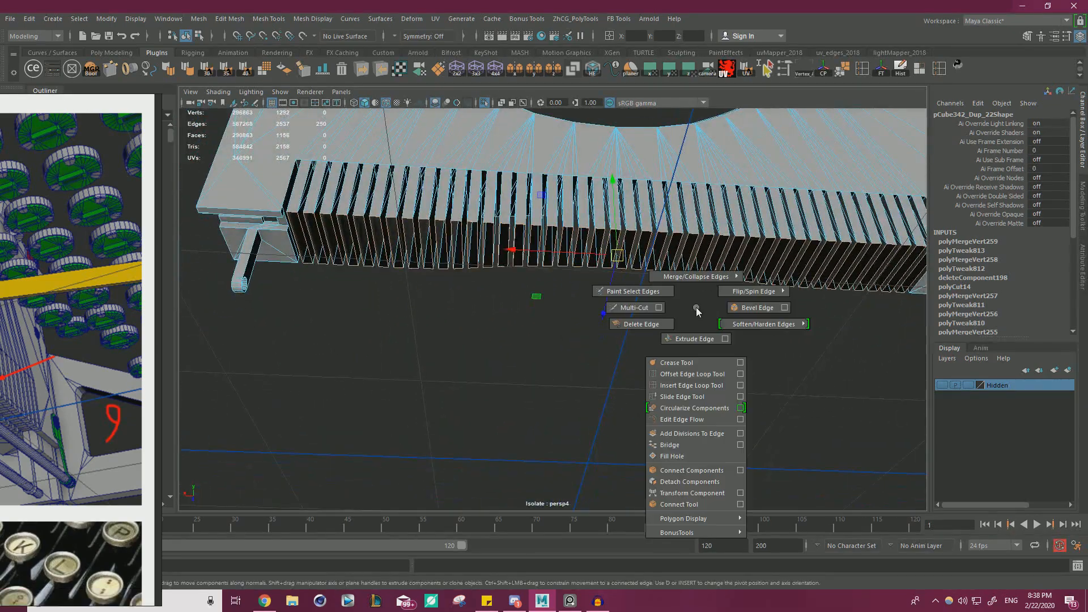
left_click(672, 455)
Examine the capped bar ends and the vertices around the slots' upper ends from several angles.
left_click_drag(704, 384, 476, 284, "alt")
right_click_drag(469, 281, 501, 260)
scroll(501, 260, "down", 3)
middle_click_drag(500, 260, 650, 340, "alt")
left_click_drag(650, 339, 627, 274, "alt")
right_click_drag(620, 269, 616, 269)
left_click(617, 269)
left_click_drag(723, 281, 512, 364, "alt")
right_click_drag(512, 364, 808, 343, "alt")
left_click_drag(504, 301, 539, 252, "alt")
right_click_drag(539, 253, 707, 316, "alt")
left_click_drag(707, 316, 641, 306, "alt")
right_click_drag(641, 306, 697, 336, "alt")
left_click_drag(698, 336, 459, 272, "alt")
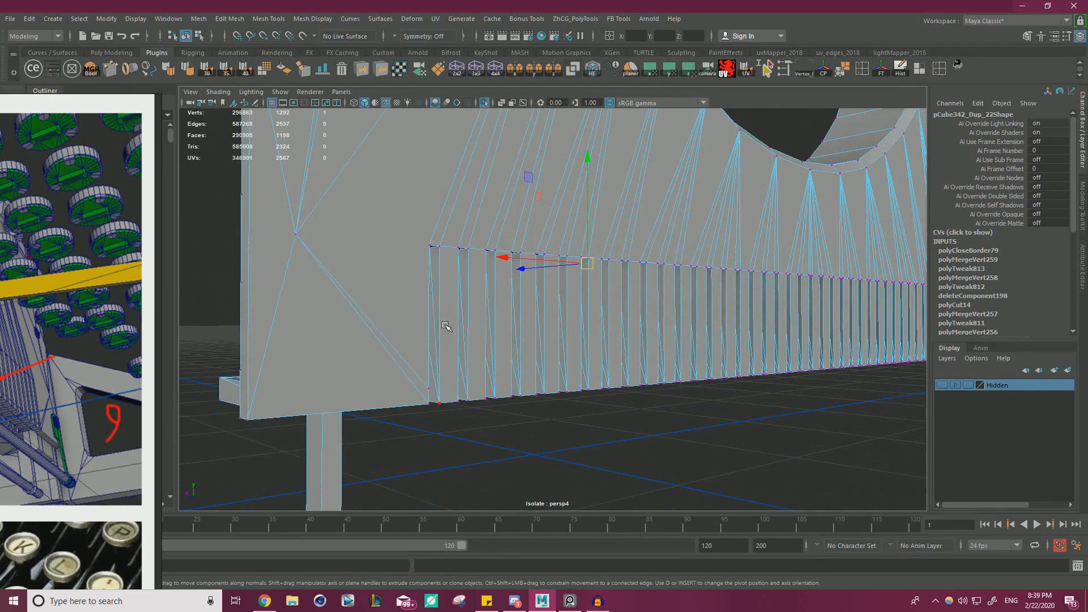
Select the vertex row at the slots' upper ends, adjust its position along the depth and merge the vertices.
key("space")
right_click_drag(717, 352, 773, 421, "alt")
left_click_drag(766, 227, 706, 170, "alt")
right_click_drag(705, 170, 743, 199, "alt")
left_click_drag(742, 198, 623, 220, "alt")
key("space")
scroll(683, 292, "down", 6)
left_click_drag(682, 291, 618, 305, "alt")
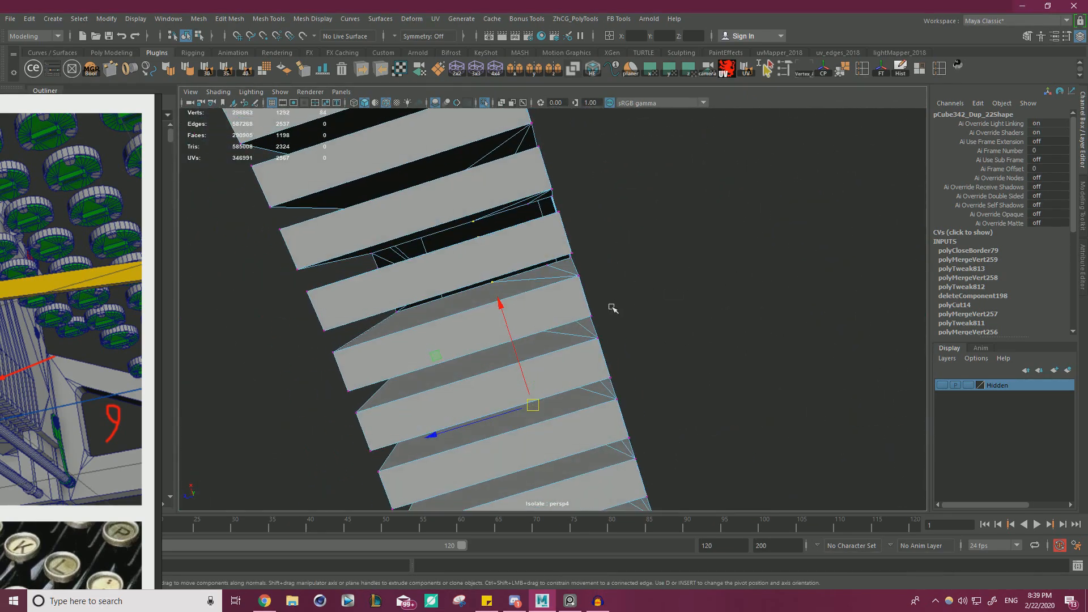
right_click_drag(686, 297, 226, 295, "alt")
left_click_drag(400, 113, 400, 113)
right_click_drag(650, 263, 687, 209, "shift")
right_click_drag(677, 295, 876, 345, "alt")
right_click_drag(704, 341, 1076, 389, "alt")
left_click_drag(629, 294, 670, 264, "alt")
Select the inner vertices along the slots' upper ends in the side view and snap them along depth onto the neighbouring row.
key("space")
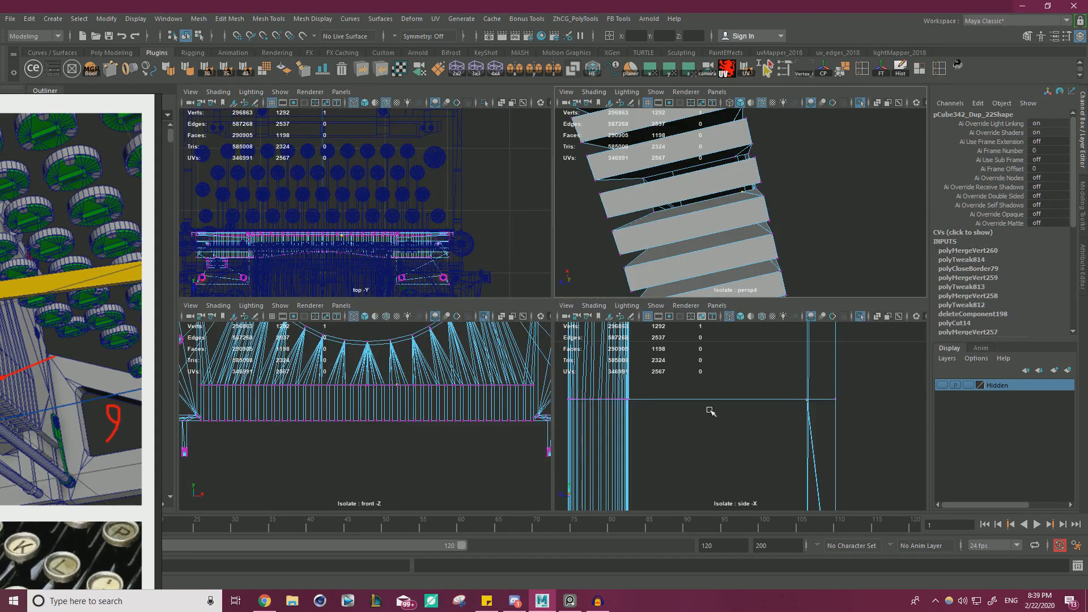
key("space")
scroll(598, 333, "up", 3)
middle_click_drag(627, 313, 697, 335, "alt")
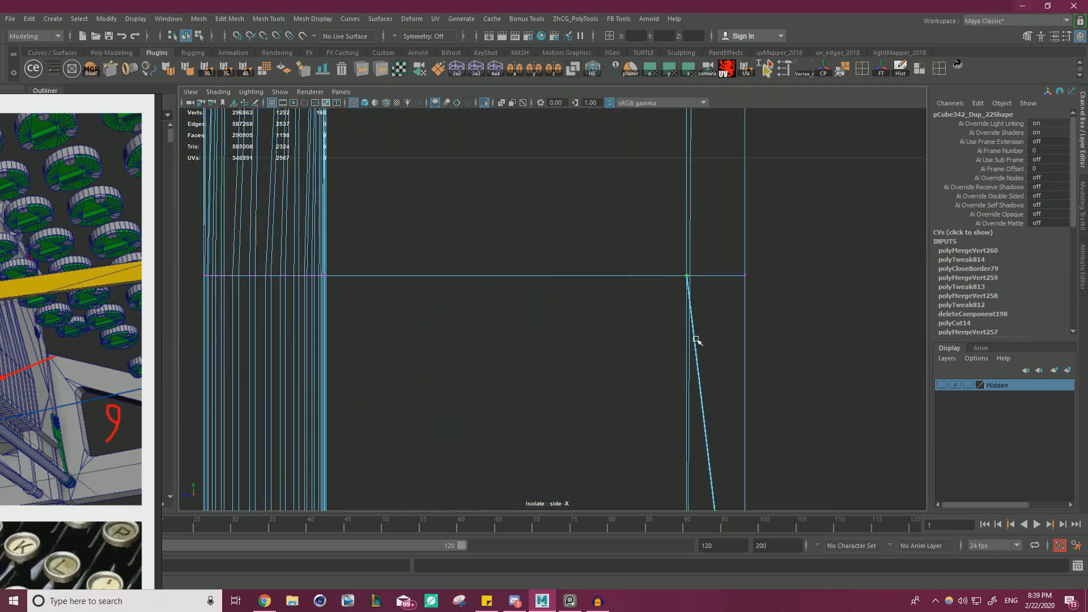
key("space")
left_click_drag(708, 291, 739, 211, "alt")
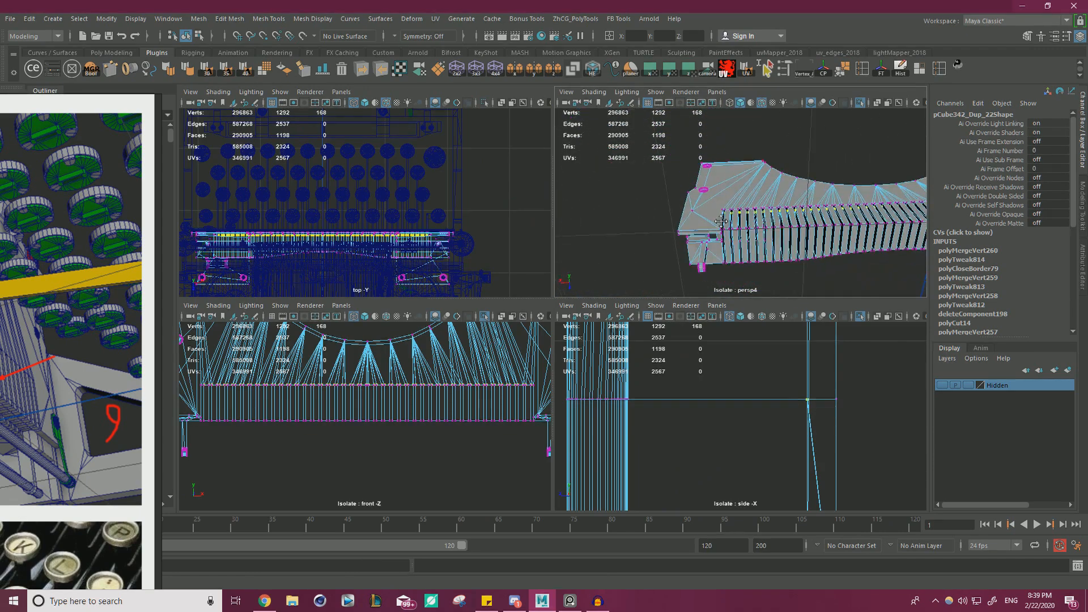
scroll(740, 211, "up", 4)
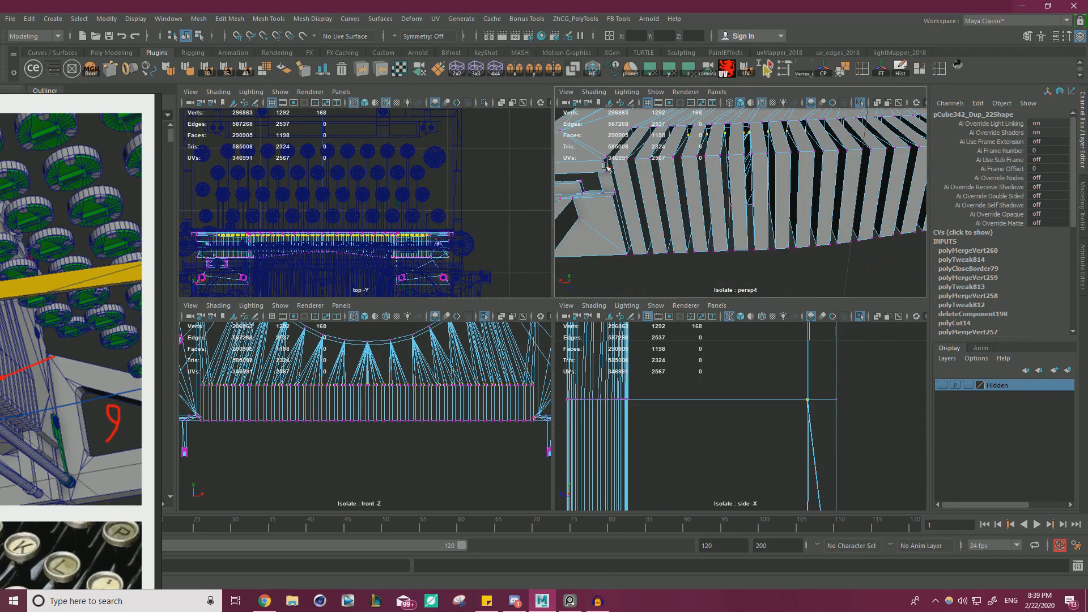
key("4")
left_click_drag(610, 168, 743, 222, "alt")
key("5")
scroll(751, 217, "up", 5)
mouse_move(830, 238)
left_mouse_down("alt")
mouse_move(776, 221)
mouse_move(780, 201)
left_mouse_up("alt")
key("space")
mouse_move(720, 219)
left_mouse_down("alt")
mouse_move(515, 212)
mouse_move(601, 239)
left_mouse_up("alt")
left_click_drag(686, 253, 679, 337, "alt")
middle_click_drag(678, 336, 666, 338, "alt")
middle_click_drag(581, 277, 567, 234, "alt")
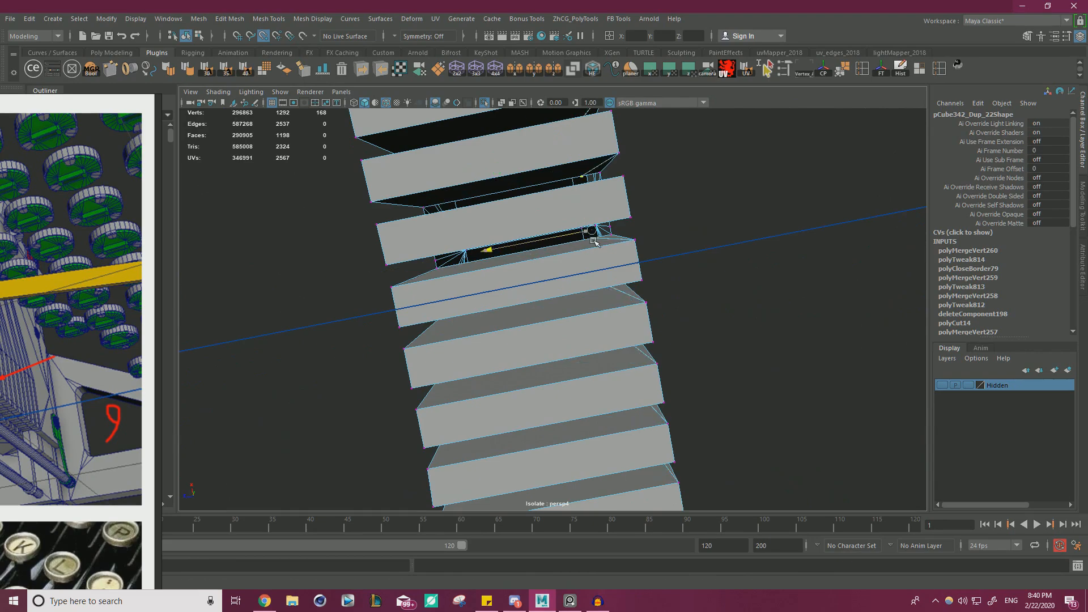
Merge all vertices of the slotted plate with Distance Threshold 0.0001.
key("f")
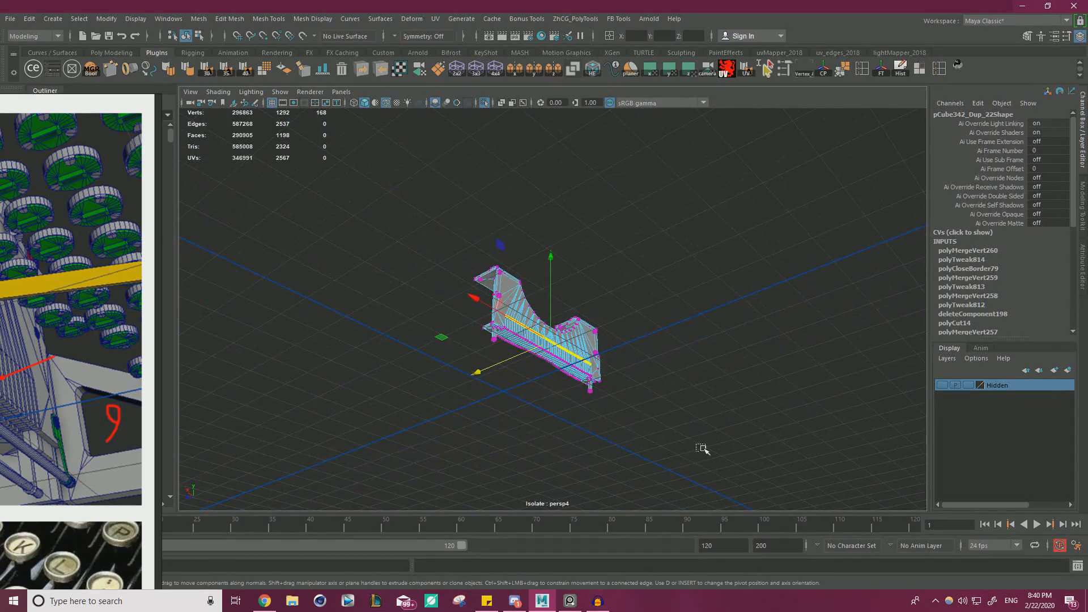
right_click_drag(654, 254, 722, 212, "shift")
scroll(554, 311, "up", 10)
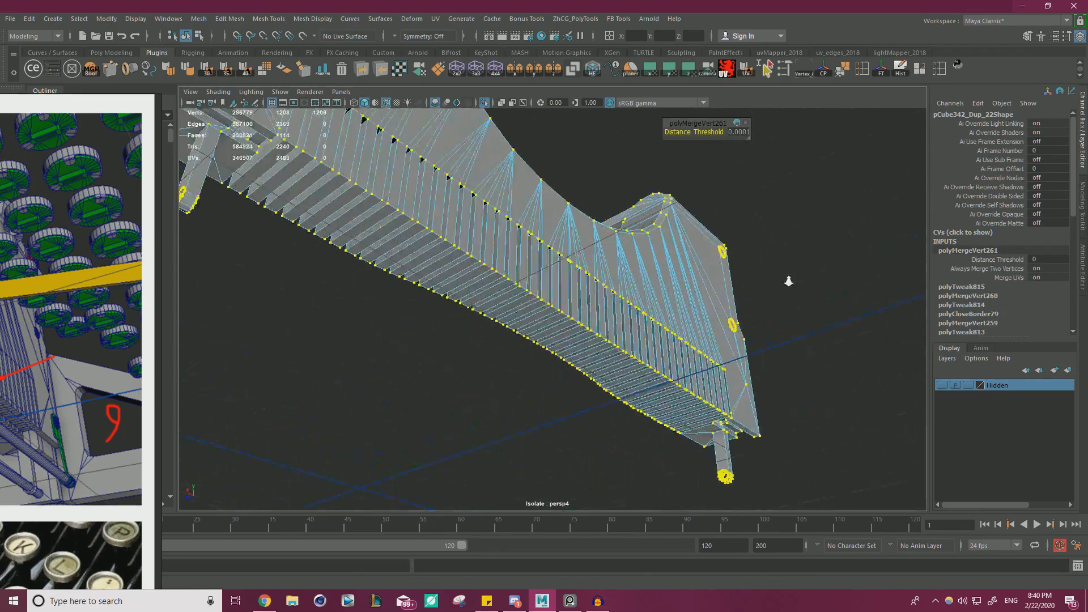
Select the open border edges of a slot near the end of the plate and close it with Fill Hole.
left_click_drag(591, 307, 573, 238, "alt")
middle_click_drag(572, 238, 782, 250, "alt")
scroll(646, 325, "up", 5)
left_click_drag(646, 325, 612, 301, "alt")
middle_click_drag(612, 300, 578, 250, "alt")
left_click_drag(578, 249, 595, 286, "alt")
right_click_drag(577, 219, 578, 187)
double_click(548, 210)
left_click_drag(593, 237, 678, 296, "alt")
scroll(678, 296, "up", 5)
middle_click_drag(584, 210, 605, 264, "alt")
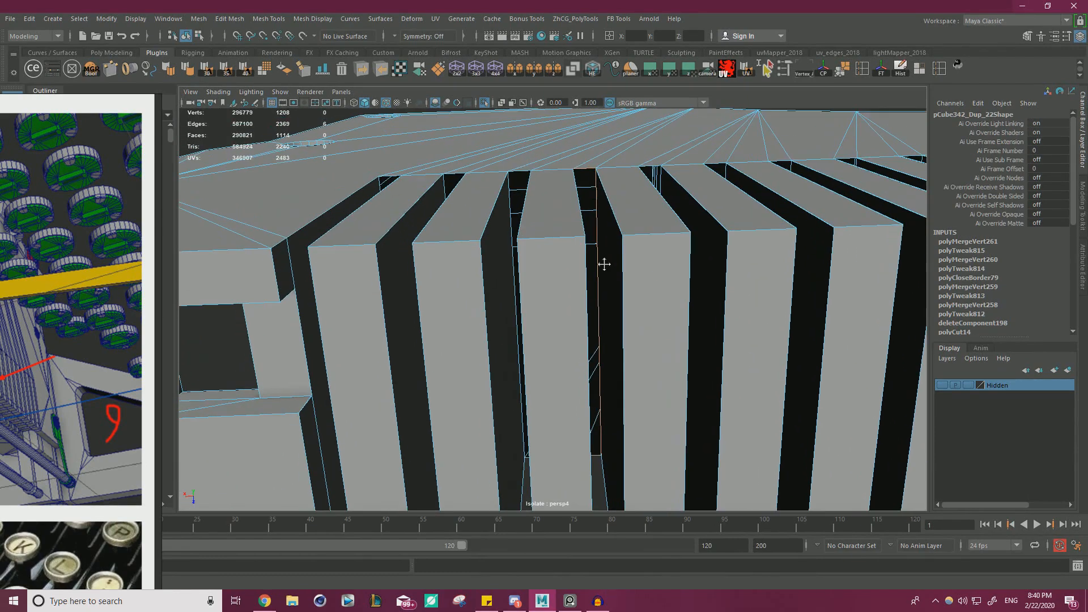
right_click_drag(646, 177, 650, 217, "shift")
right_click_drag(643, 323, 643, 323, "shift")
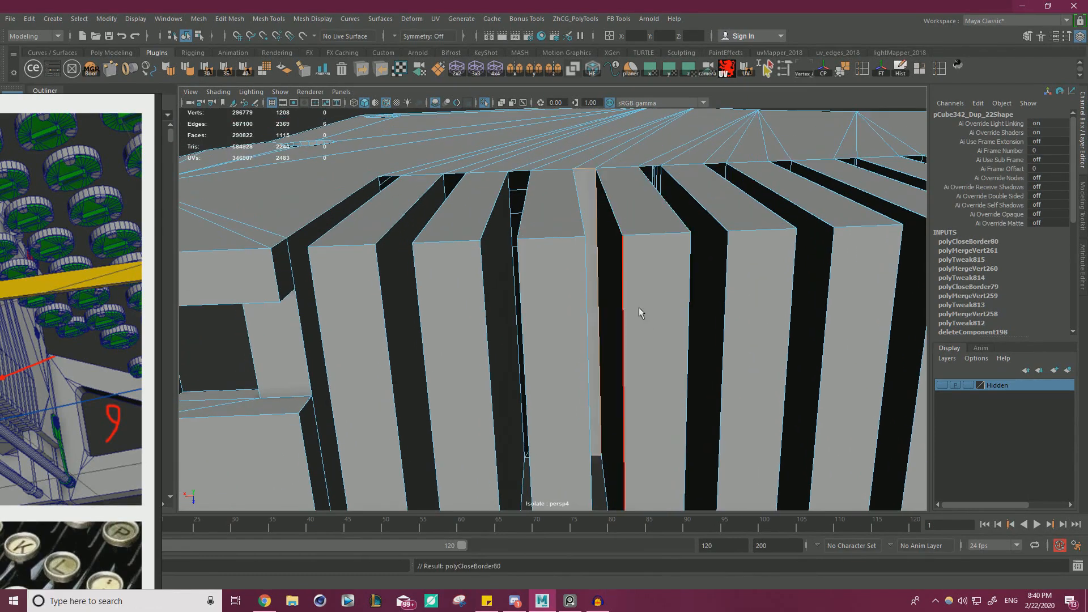
Fill the open borders inside the neighbouring slots, continuing along the first stretch of the plate.
left_click_drag(587, 273, 689, 278, "alt")
left_click_drag(599, 247, 524, 224, "alt")
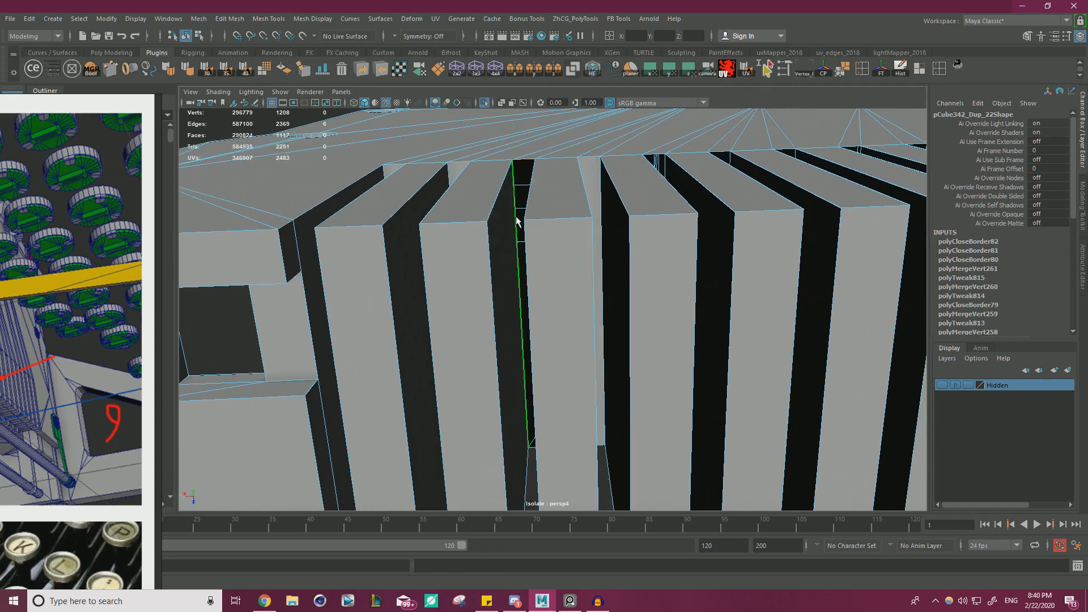
left_click_drag(617, 212, 522, 221, "alt")
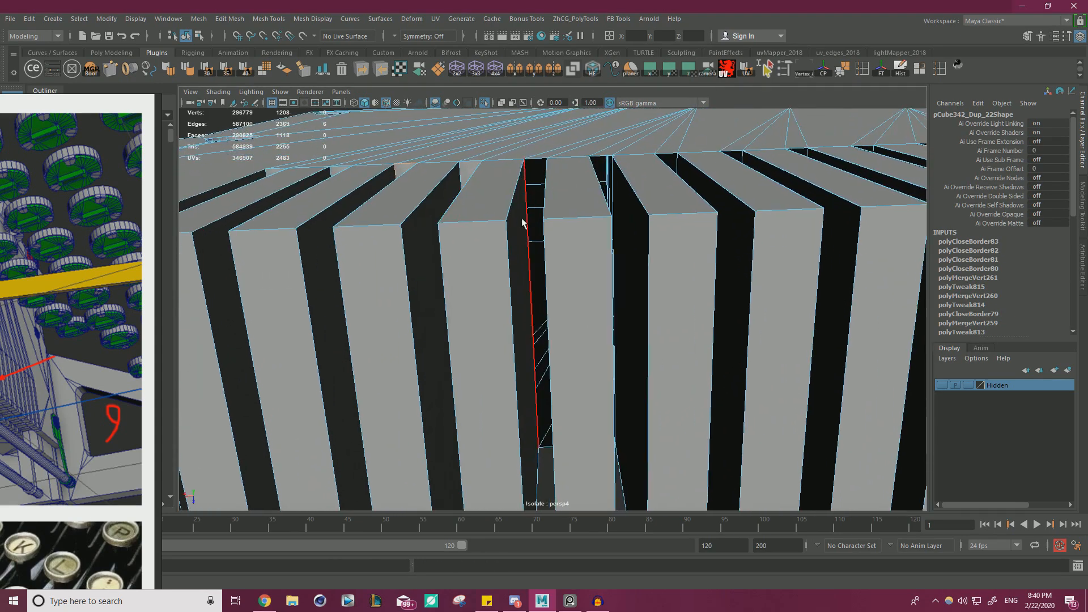
left_click_drag(604, 216, 514, 227, "alt")
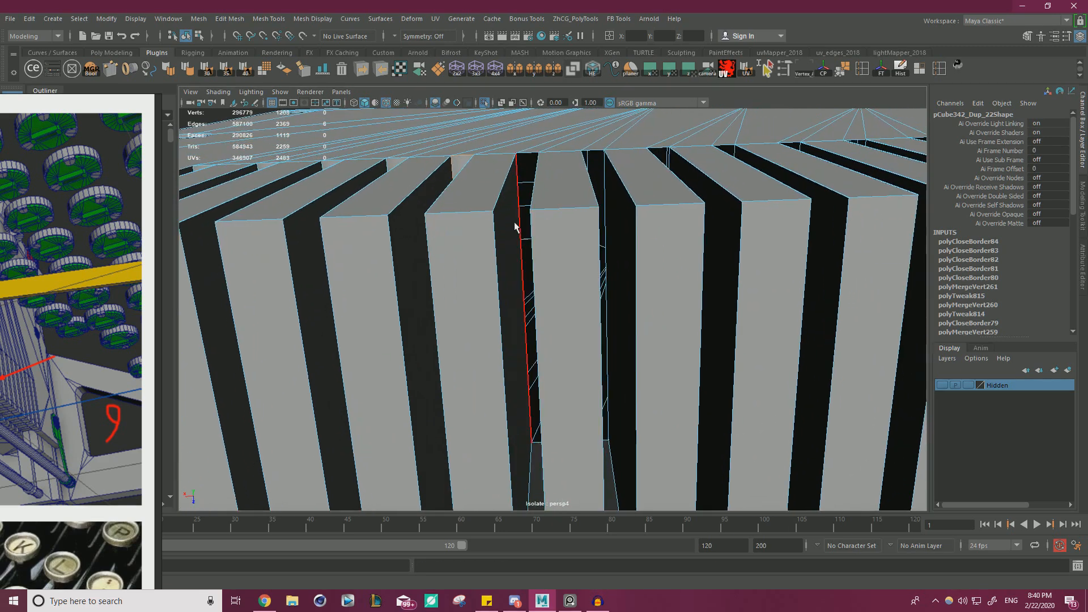
left_click_drag(597, 224, 539, 216, "alt")
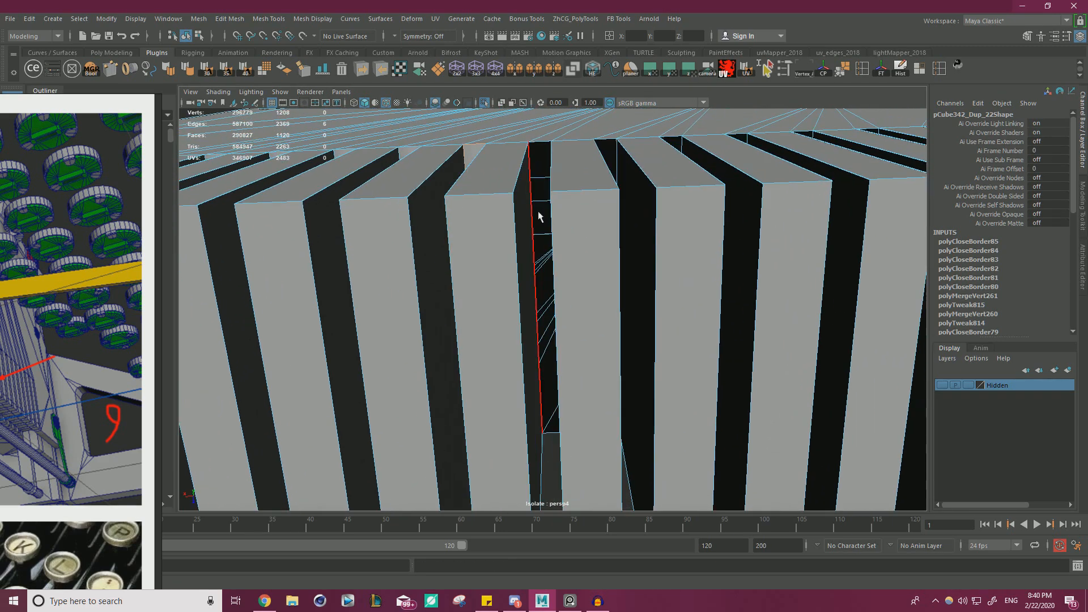
middle_click_drag(603, 224, 516, 208, "alt")
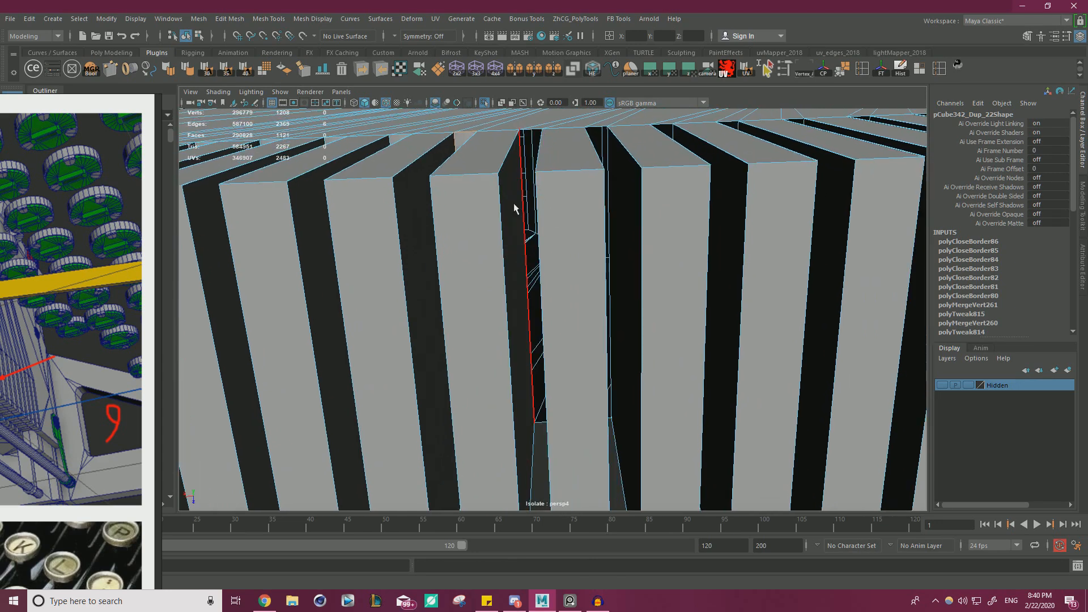
left_click_drag(565, 212, 607, 296, "alt")
left_click(534, 232)
left_click(538, 246)
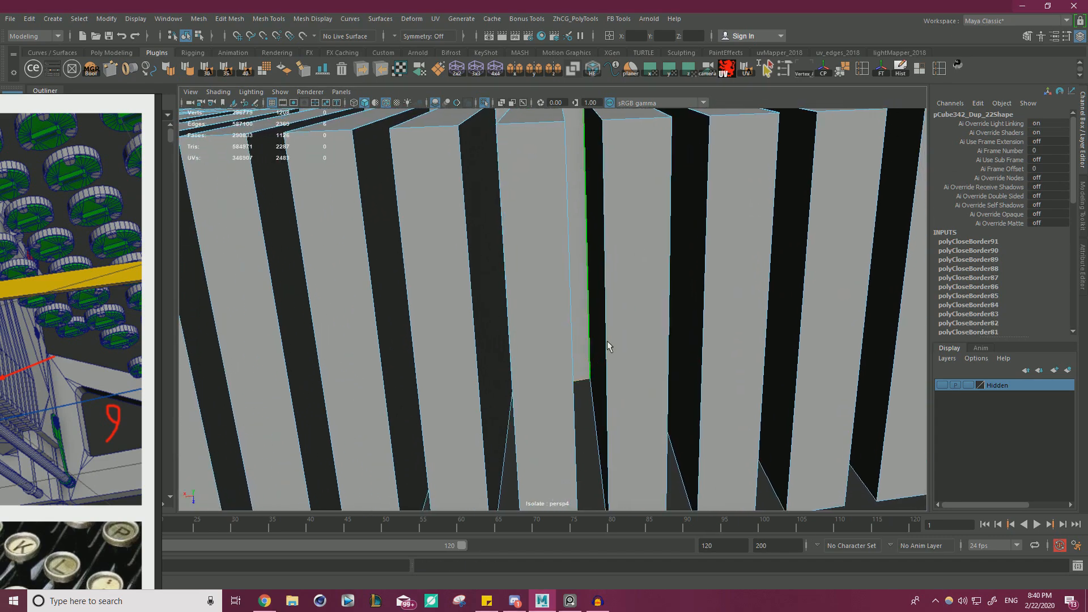
left_click_drag(607, 343, 613, 374, "alt")
left_click_drag(608, 337, 582, 277, "alt")
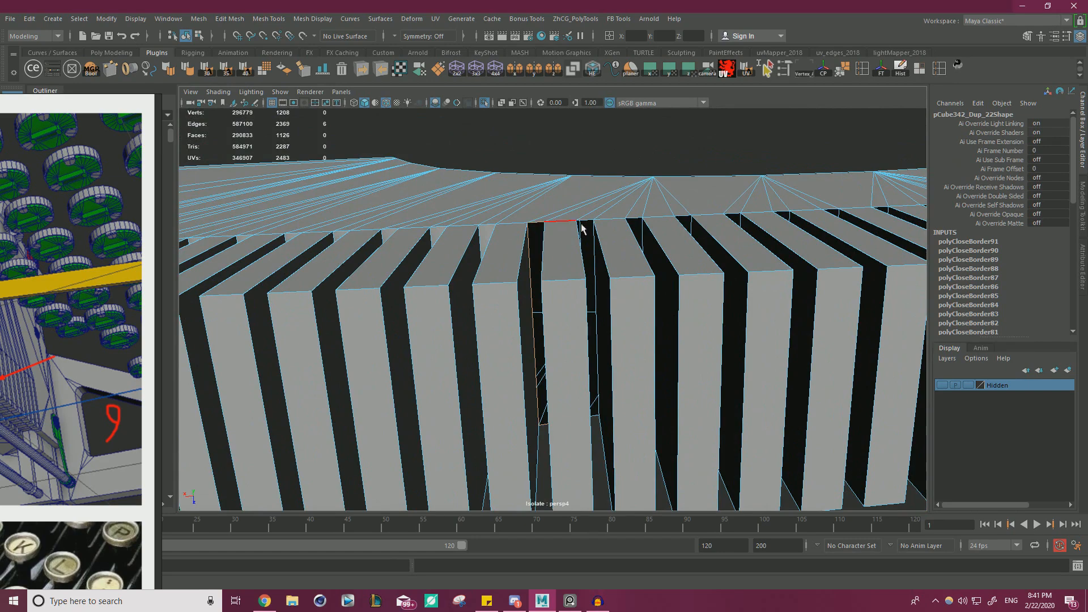
Select each open slot border approaching the middle of the plate and fill its hole.
double_click(633, 218)
key("g")
double_click(685, 216)
key("g")
double_click(734, 213)
key("g")
middle_click_drag(751, 219, 544, 243, "alt")
double_click(509, 239)
key("g")
double_click(554, 234)
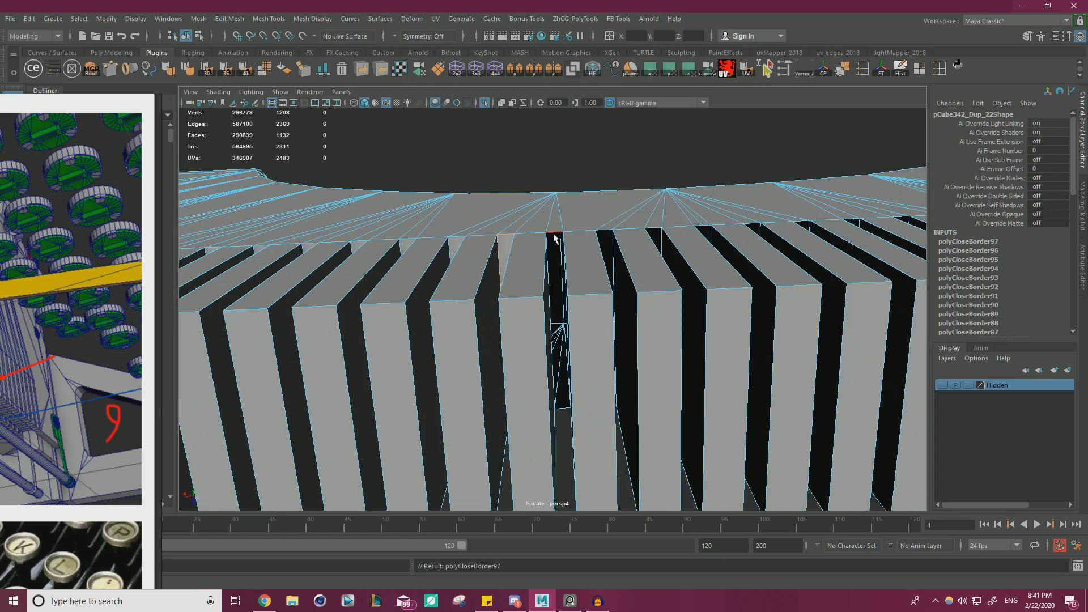
key("g")
double_click(606, 231)
key("g")
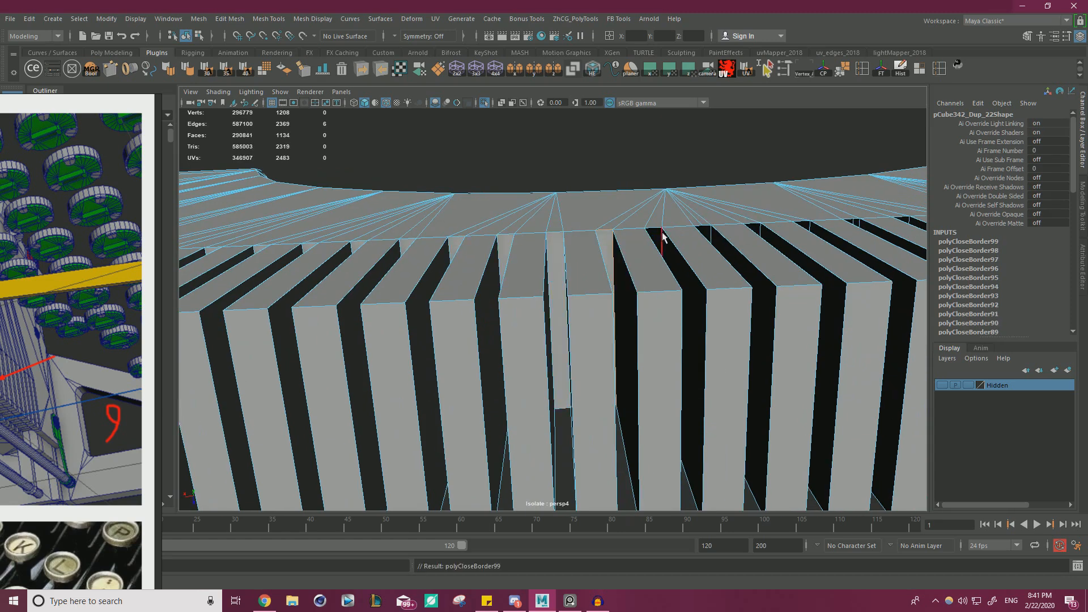
double_click(656, 229)
key("g")
Continue filling the open slot borders one by one past the middle of the plate.
left_click_drag(712, 226, 576, 223, "alt")
double_click(561, 210)
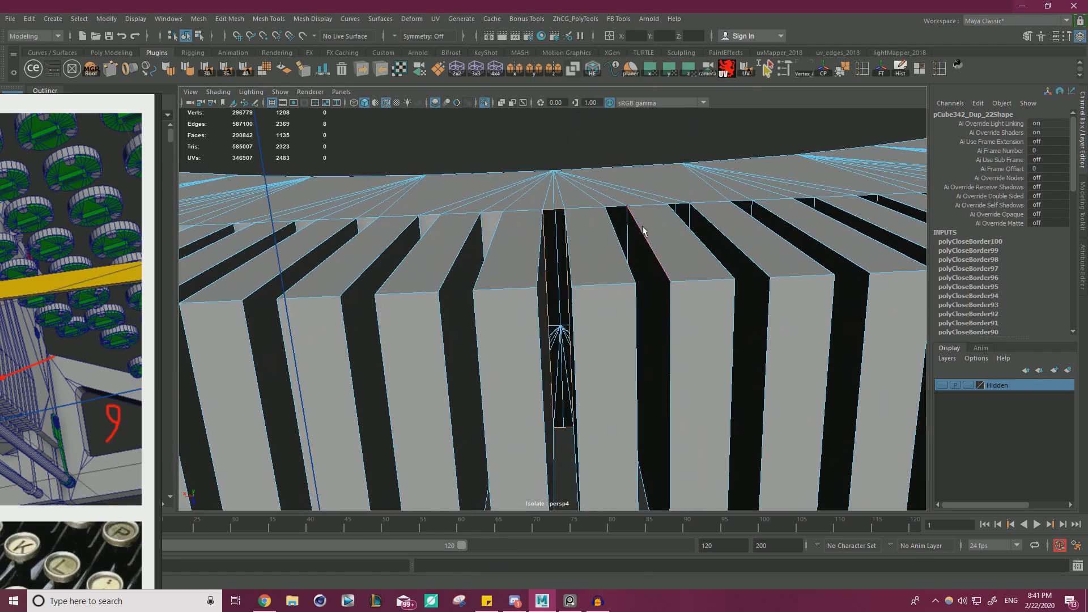
key("g")
left_click_drag(672, 228, 612, 226, "alt")
double_click(543, 209)
key("g")
double_click(674, 217)
key("g")
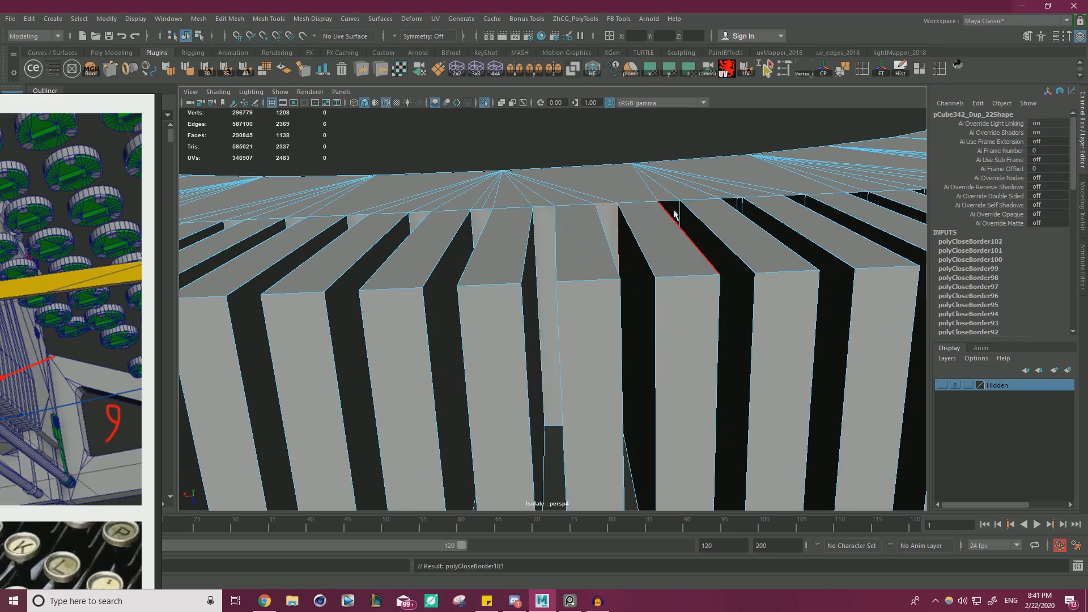
double_click(737, 211)
key("g")
left_click_drag(750, 214, 539, 242, "alt")
double_click(462, 241)
key("g")
double_click(513, 241)
key("g")
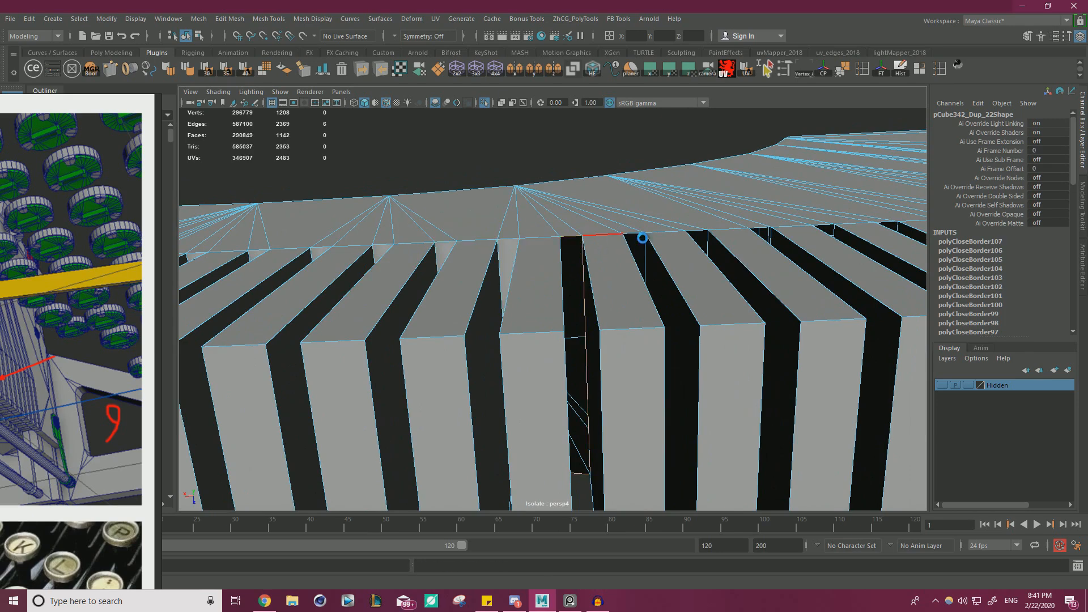
left_click(637, 230)
key("g")
double_click(699, 232)
key("g")
double_click(759, 232)
key("g")
Fill the holes in the remaining slots up to the far end of the plate.
middle_click_drag(774, 231, 527, 243, "alt")
double_click(519, 234)
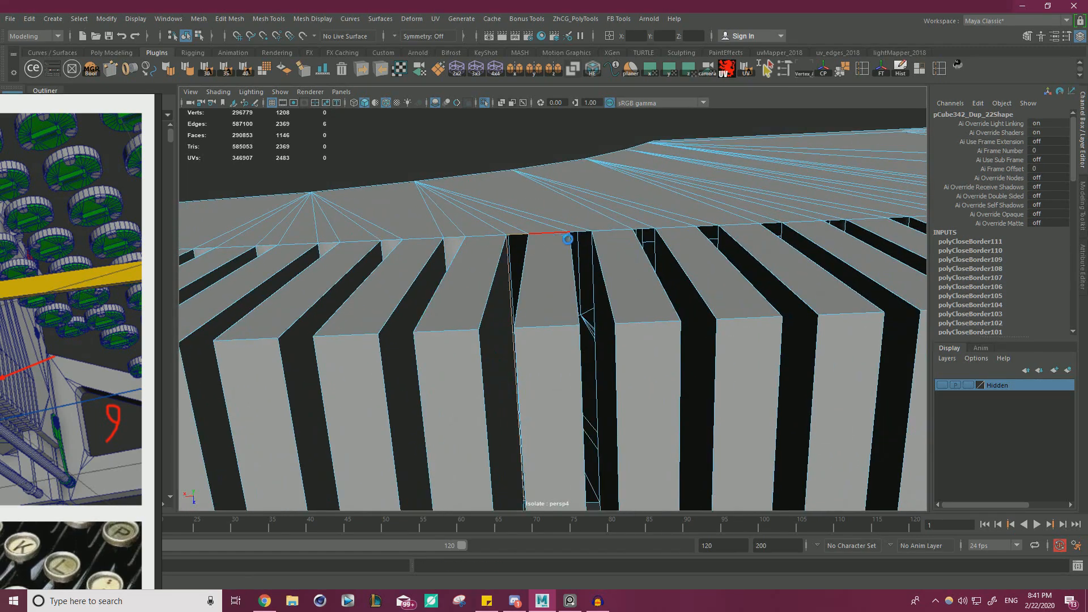
key("g")
double_click(581, 233)
key("g")
double_click(646, 233)
key("g")
double_click(709, 232)
key("g")
double_click(743, 226)
middle_click_drag(744, 229, 562, 238, "alt")
key("g")
double_click(633, 233)
key("g")
double_click(699, 229)
key("g")
middle_click_drag(698, 229, 548, 238, "alt")
double_click(548, 238)
key("g")
double_click(611, 236)
key("g")
double_click(675, 230)
key("g")
left_click(737, 225)
key("g")
Deselect the finished slotted plate and exit isolation to show the whole typewriter.
right_click_drag(721, 226, 512, 267, "alt")
left_click_drag(513, 267, 611, 276, "alt")
left_click(661, 191)
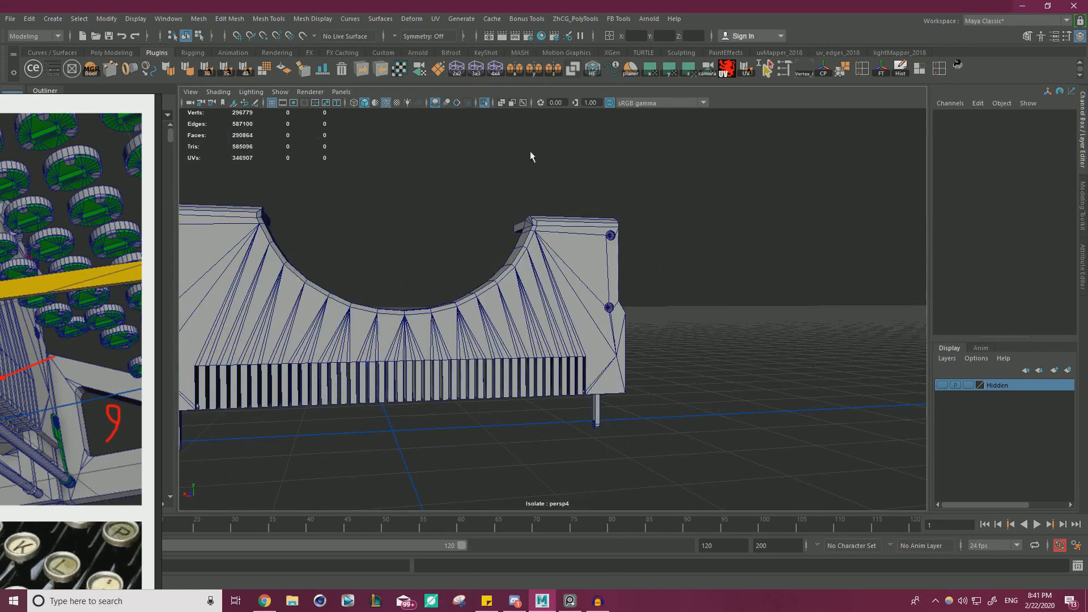
left_click(484, 102)
right_click_drag(661, 187, 601, 192, "alt")
left_click_drag(601, 193, 712, 221, "alt")
Switch to the reference board and examine the Underwood front mechanism in image 10.
right_click_drag(0, 293, 590, 223)
scroll(590, 226, "down", 3)
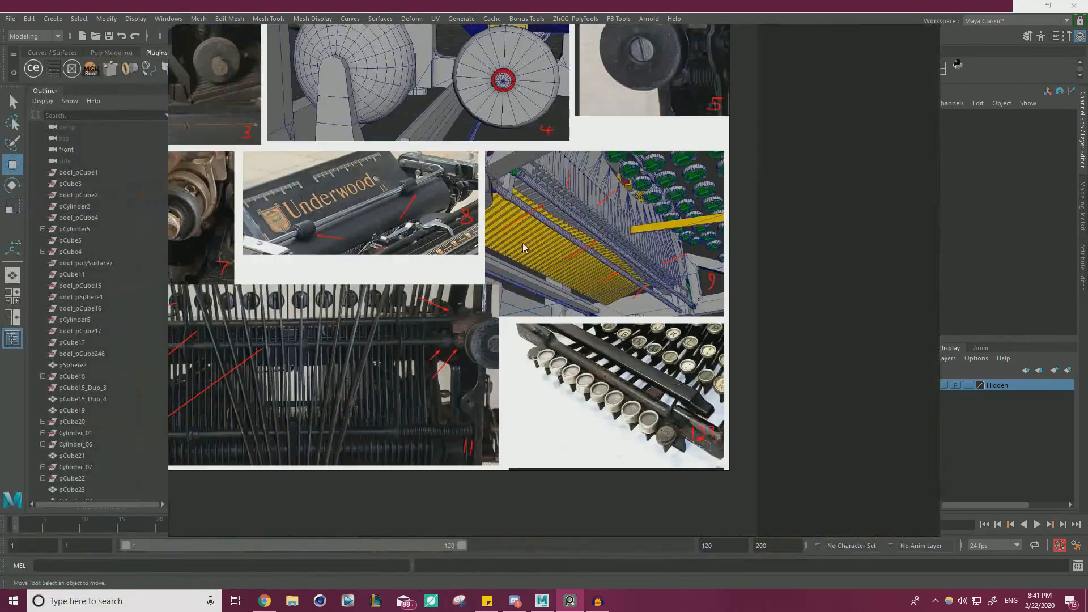
scroll(618, 266, "down", 2)
middle_click_drag(463, 304, 581, 262)
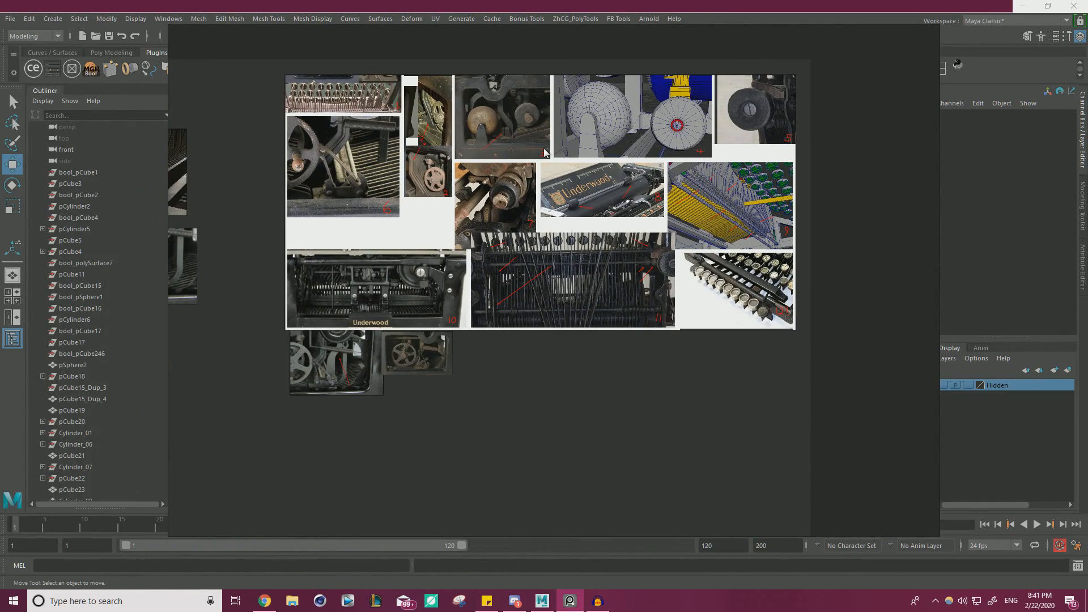
scroll(353, 351, "up", 7)
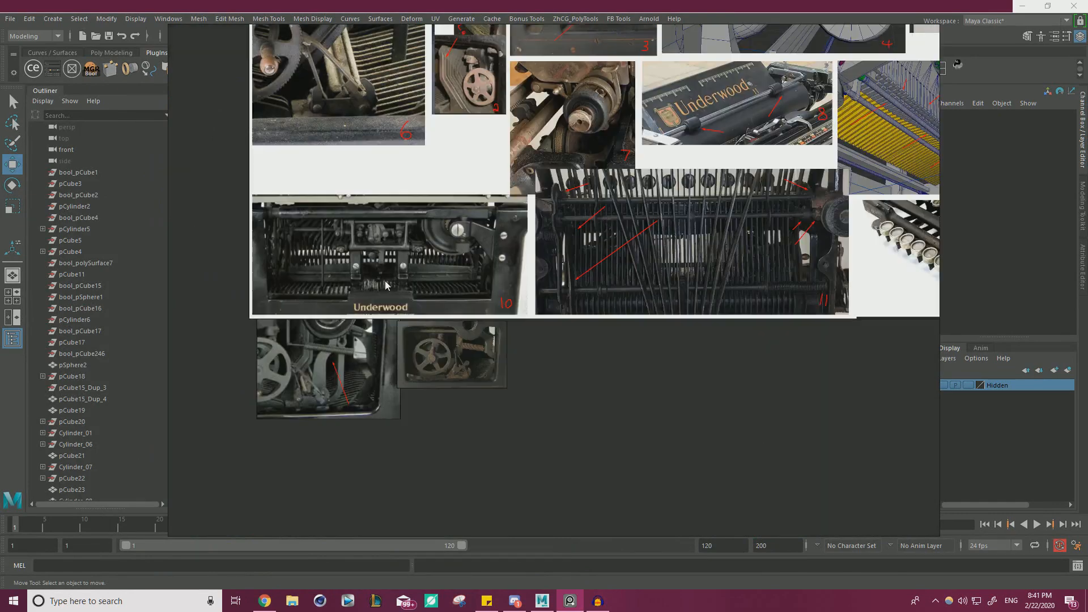
middle_click_drag(395, 241, 614, 294)
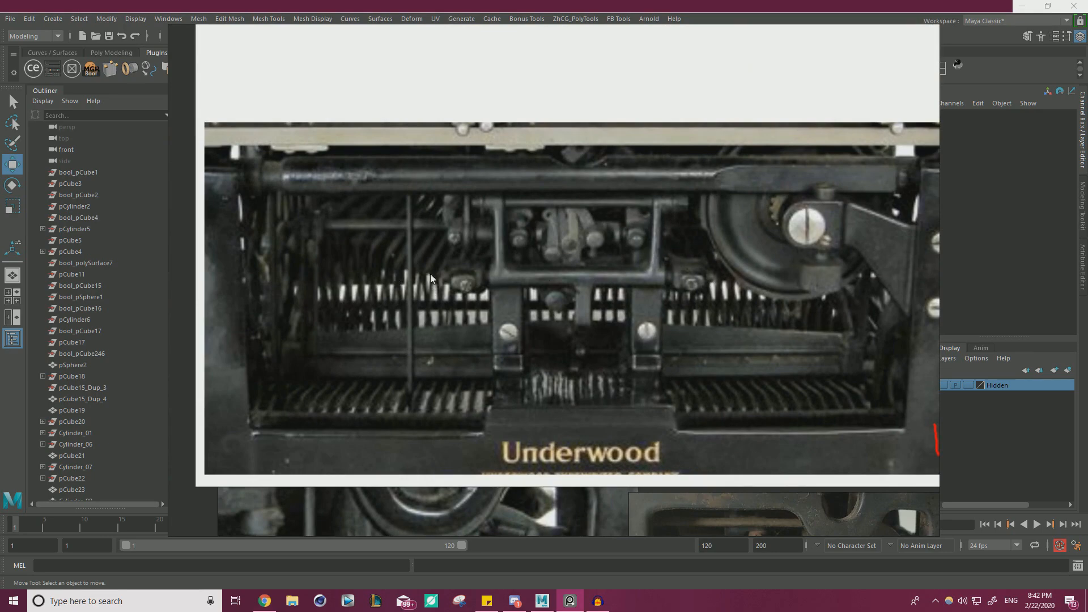
scroll(555, 322, "down", 4)
middle_click_drag(569, 293, 458, 293)
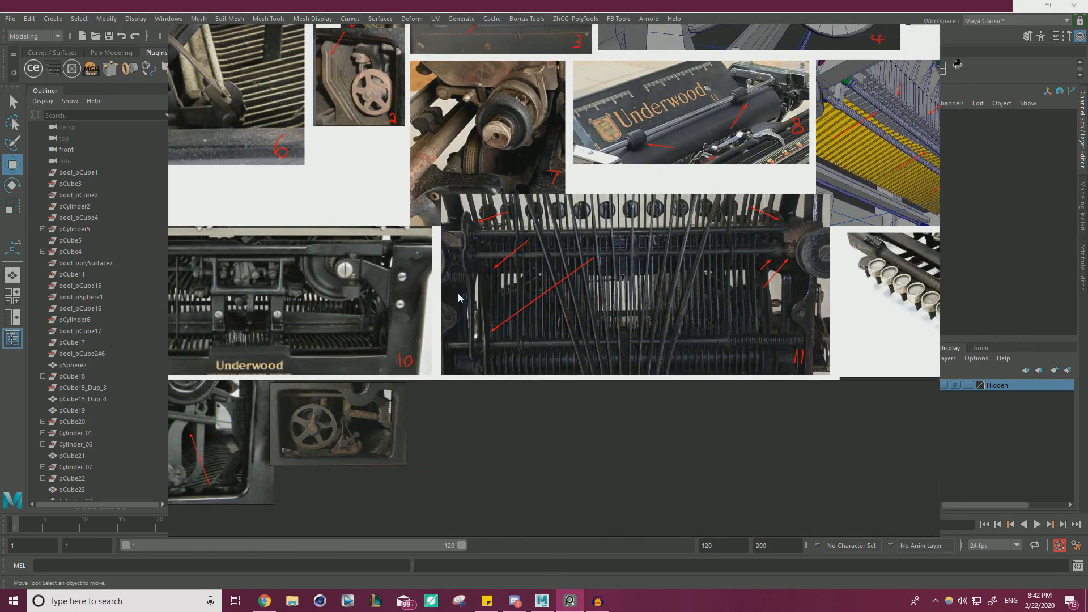
Compare the underside rods in reference image 11 and the key row in image 12.
scroll(505, 339, "down", 1)
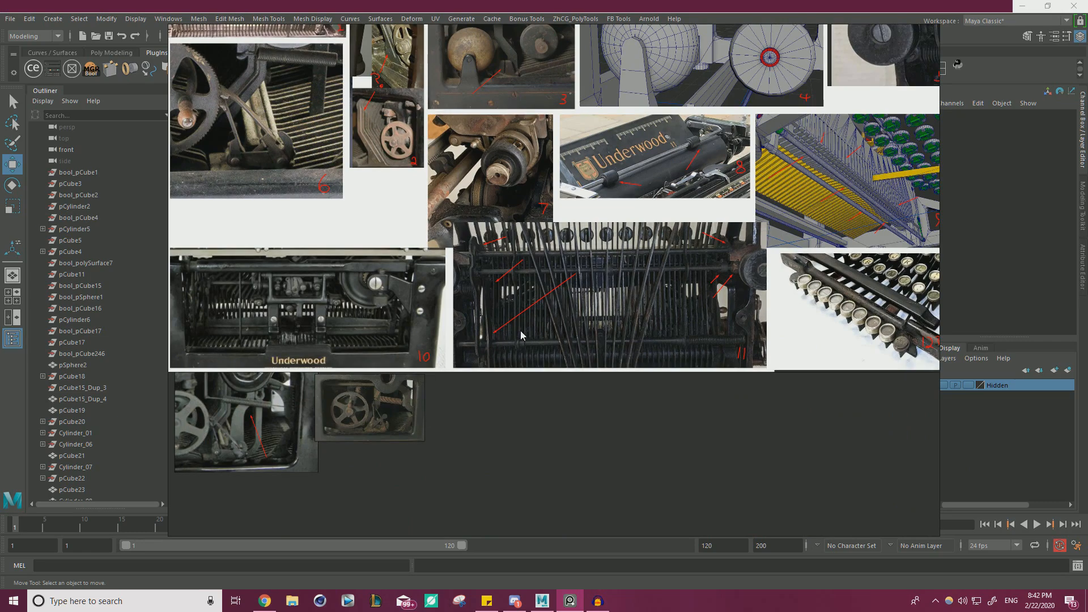
scroll(491, 324, "up", 2)
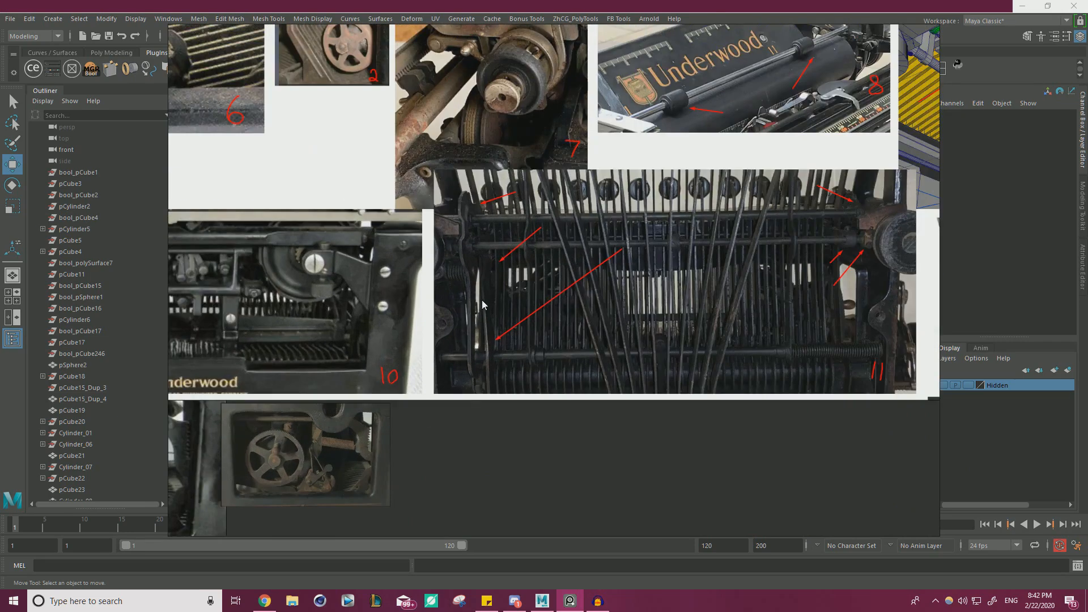
scroll(497, 327, "down", 3)
scroll(553, 323, "up", 1)
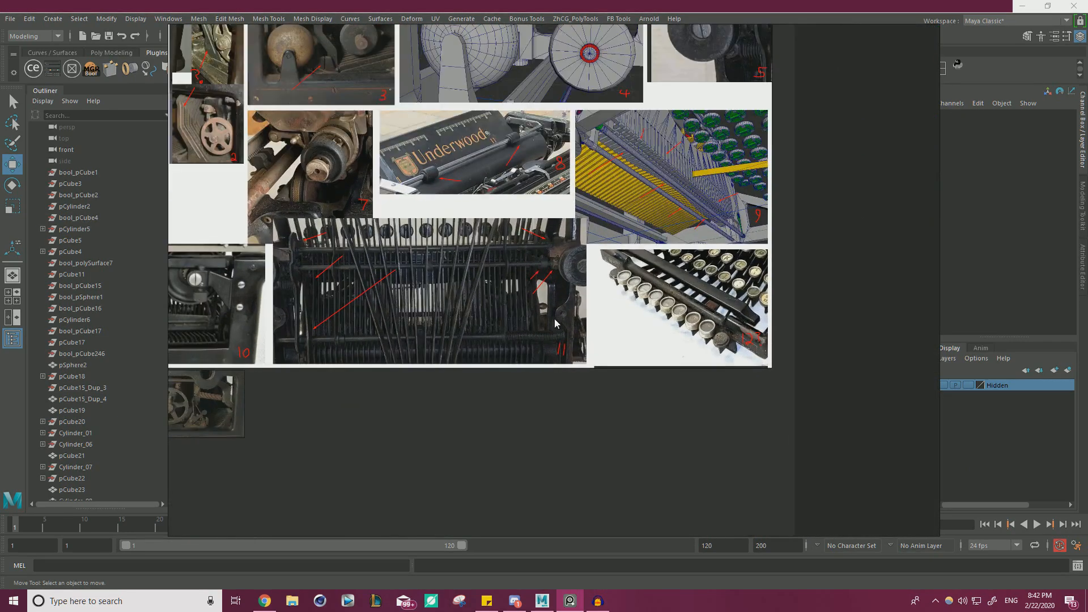
scroll(390, 322, "down", 3)
middle_click_drag(454, 324, 425, 318)
scroll(538, 308, "up", 3)
scroll(542, 308, "up", 4)
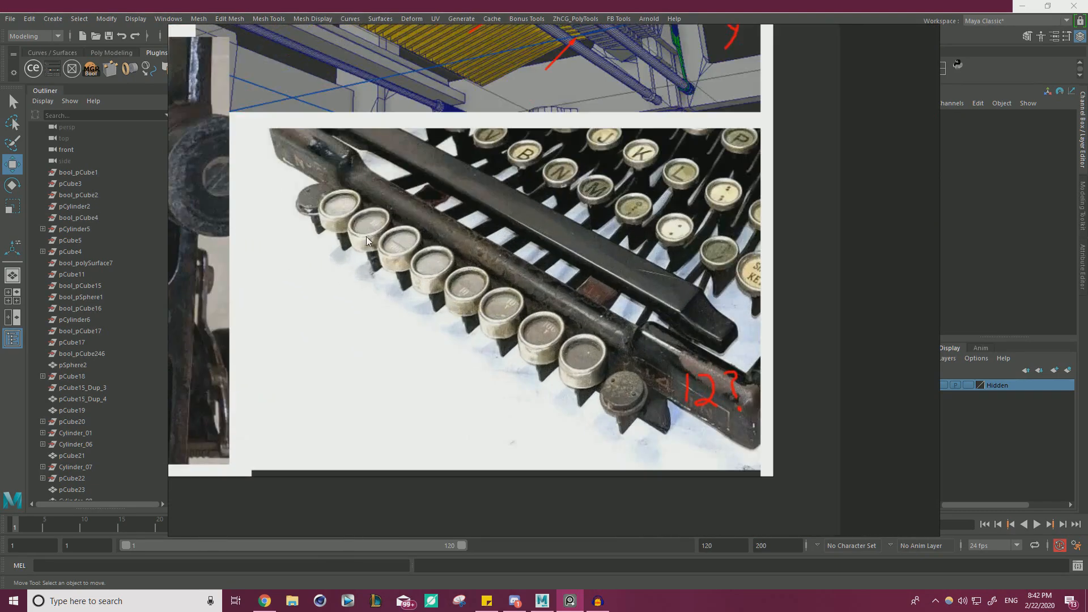
Find the rear-view typewriter photo on the reference board and examine the mechanism behind the central grille.
scroll(415, 365, "down", 8)
middle_click_drag(233, 415, 654, 100)
mouse_move(305, 438)
middle_mouse_down()
mouse_move(421, 293)
mouse_move(532, 202)
middle_mouse_up()
middle_click_drag(362, 343, 456, 259)
mouse_move(413, 291)
middle_mouse_down()
mouse_move(444, 256)
mouse_move(645, 340)
mouse_move(665, 110)
mouse_move(649, 43)
middle_mouse_up()
middle_click_drag(564, 219, 569, 203)
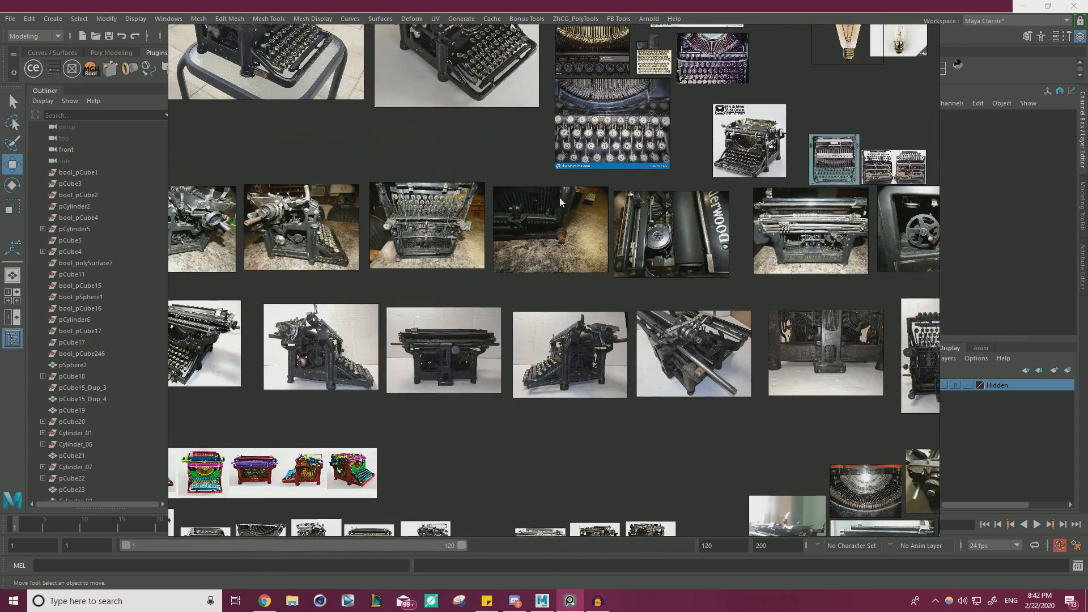
middle_click_drag(650, 308, 550, 192)
scroll(730, 221, "up", 8)
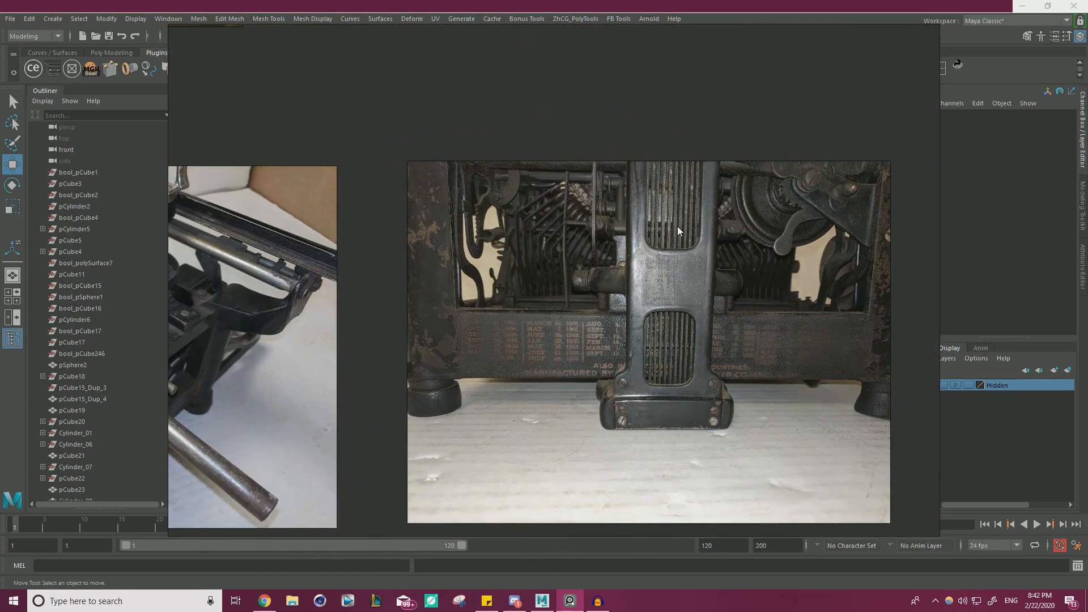
scroll(661, 277, "up", 5)
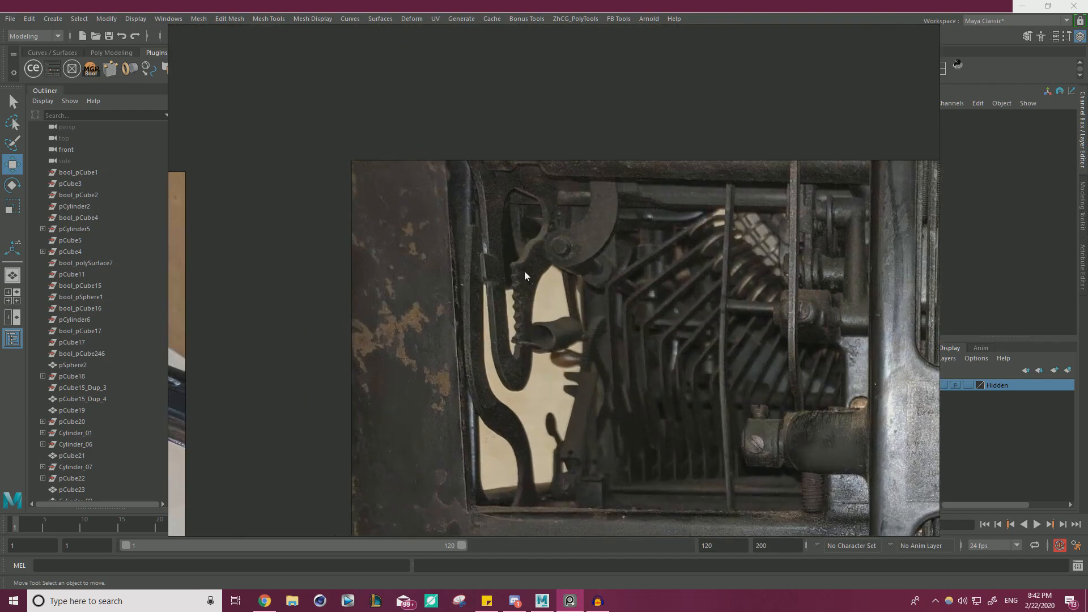
scroll(550, 325, "down", 1)
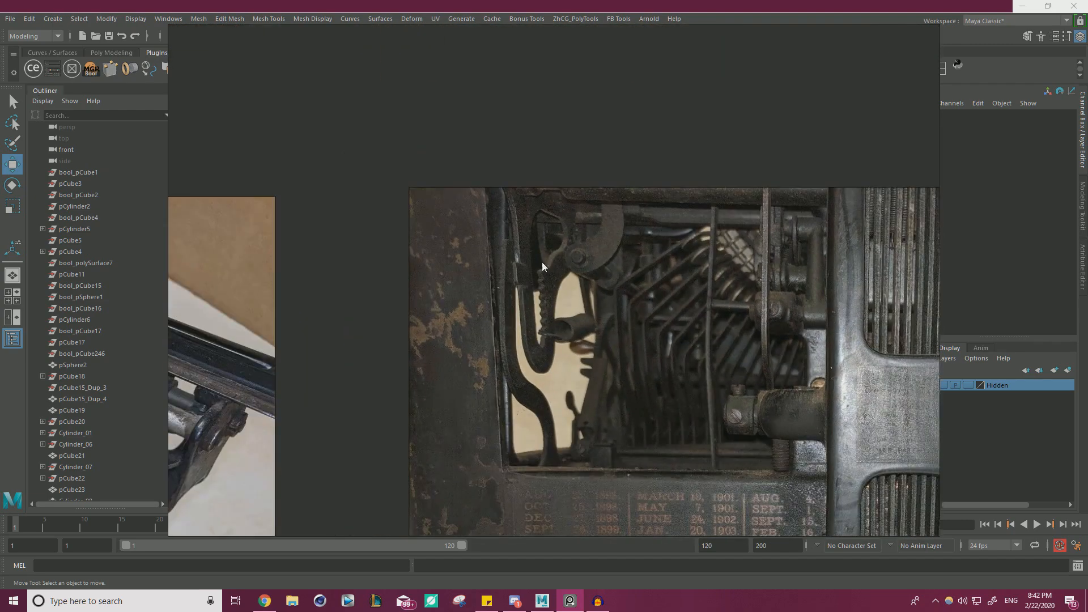
scroll(704, 280, "down", 2)
middle_click_drag(706, 294, 342, 304)
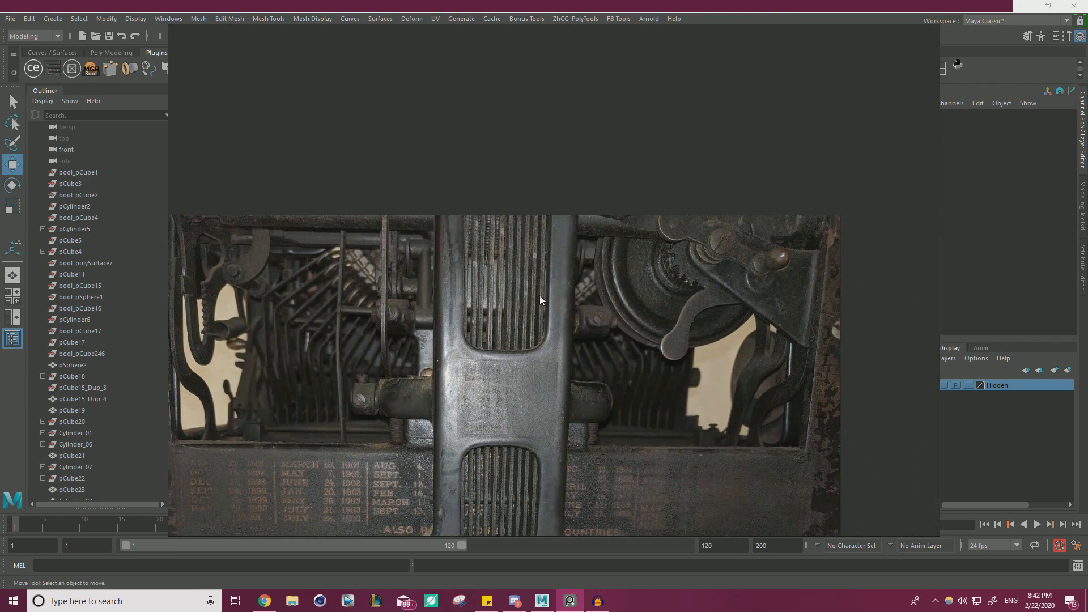
scroll(539, 296, "down", 1)
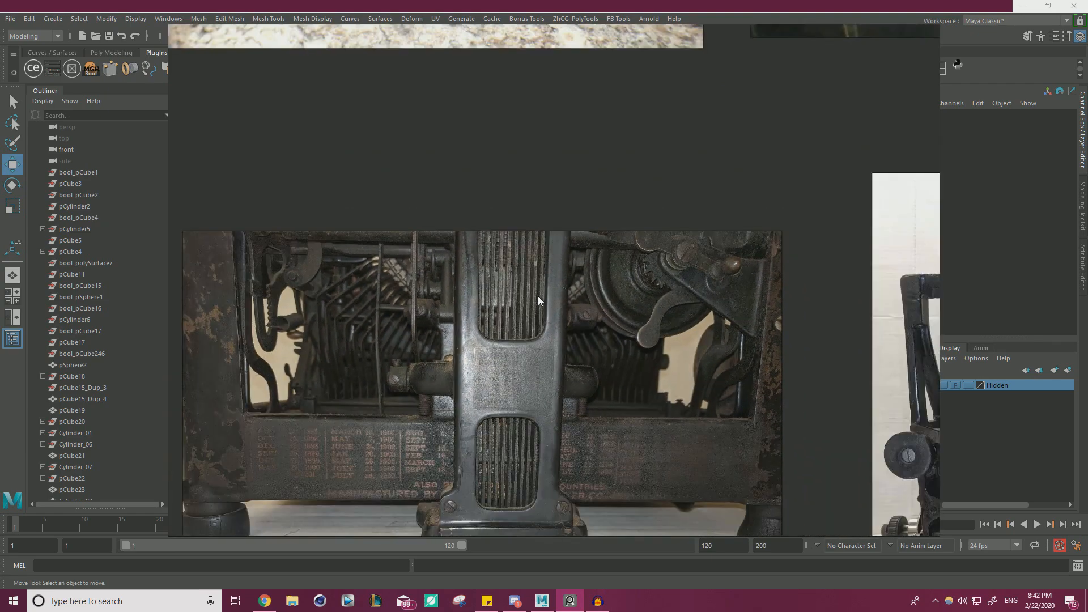
scroll(498, 339, "down", 3)
Examine the underside photo with its key levers and browse the remaining typewriter references.
scroll(684, 319, "up", 4)
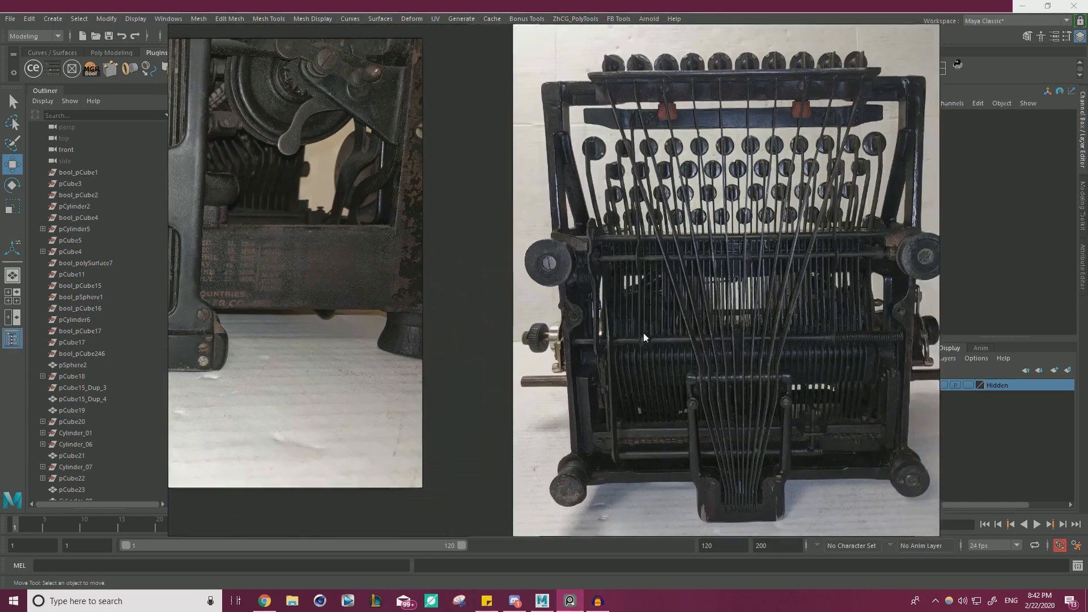
middle_click_drag(763, 445, 607, 396)
scroll(607, 397, "up", 1)
middle_click_drag(520, 390, 526, 489)
middle_click_drag(484, 284, 511, 391)
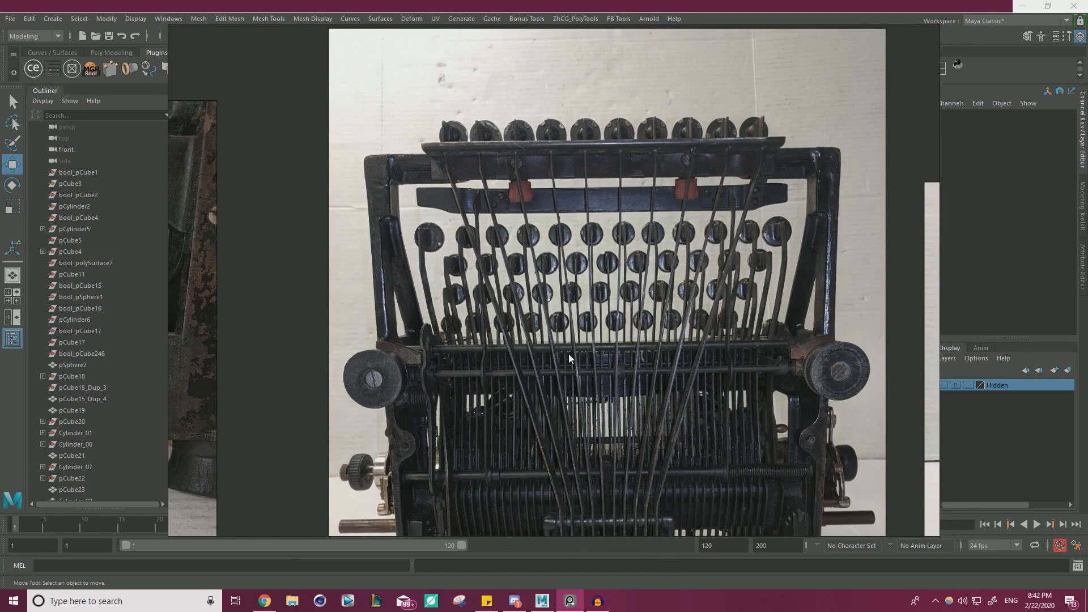
scroll(569, 323, "down", 4)
middle_click_drag(646, 261, 473, 501)
mouse_move(799, 41)
middle_mouse_down()
mouse_move(581, 352)
mouse_move(575, 376)
middle_mouse_up()
middle_click_drag(712, 70, 592, 281)
middle_click_drag(746, 45, 607, 244)
middle_click_drag(737, 46, 573, 400)
middle_click_drag(607, 159, 634, 447)
middle_click_drag(619, 84, 607, 250)
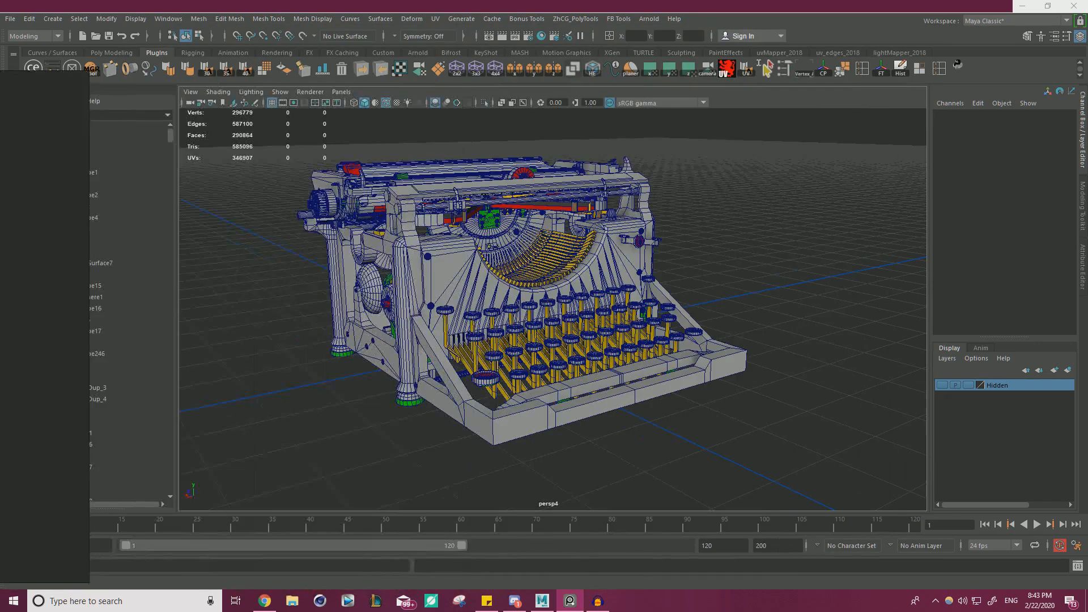
Inspect the full typewriter model from the front, inside and underneath, including the slotted plate and key levers.
left_click_drag(519, 175, 672, 170, "alt")
scroll(627, 206, "up", 4)
left_click_drag(626, 207, 743, 260, "alt")
scroll(718, 238, "up", 3)
scroll(671, 249, "up", 3)
scroll(672, 250, "up", 2)
scroll(630, 257, "down", 3)
scroll(630, 257, "down", 2)
left_click_drag(453, 261, 612, 196, "alt")
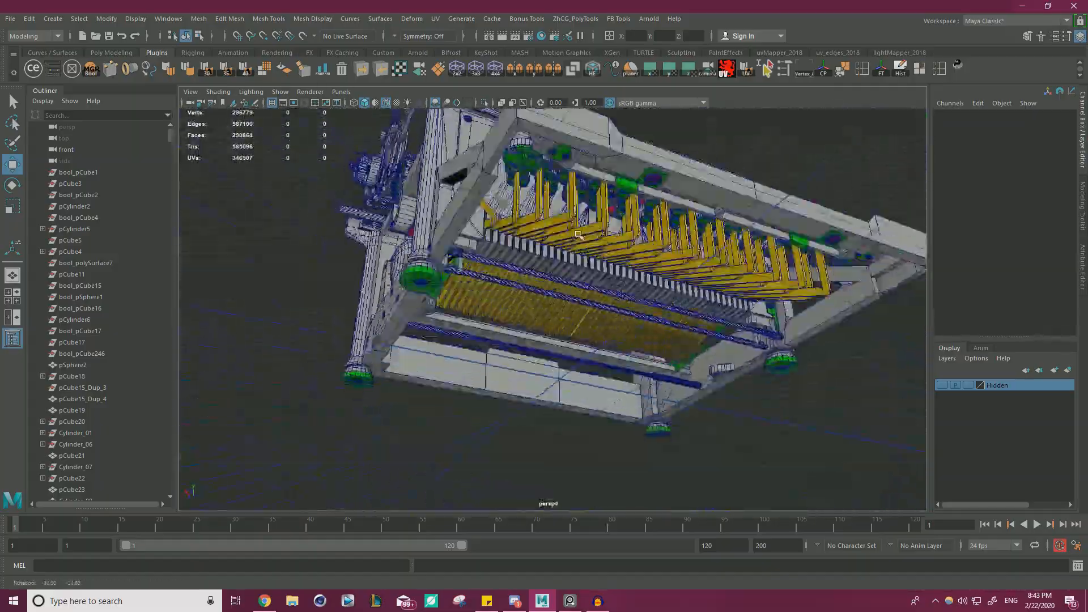
left_click_drag(545, 276, 572, 252, "alt")
scroll(572, 252, "down", 4)
left_click_drag(510, 238, 590, 199, "alt")
right_click_drag(696, 235, 590, 249, "alt")
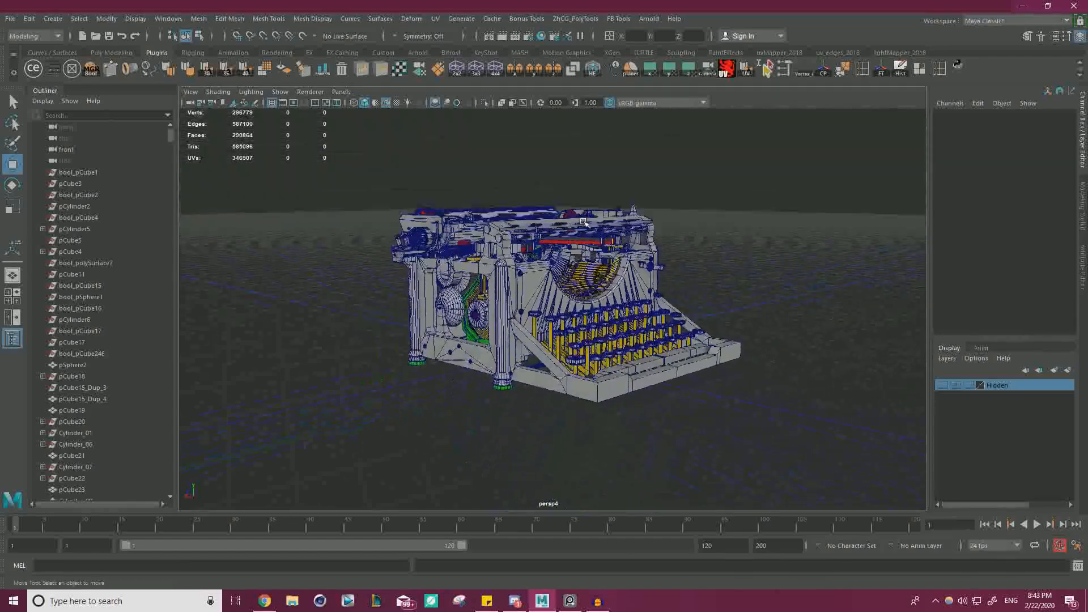